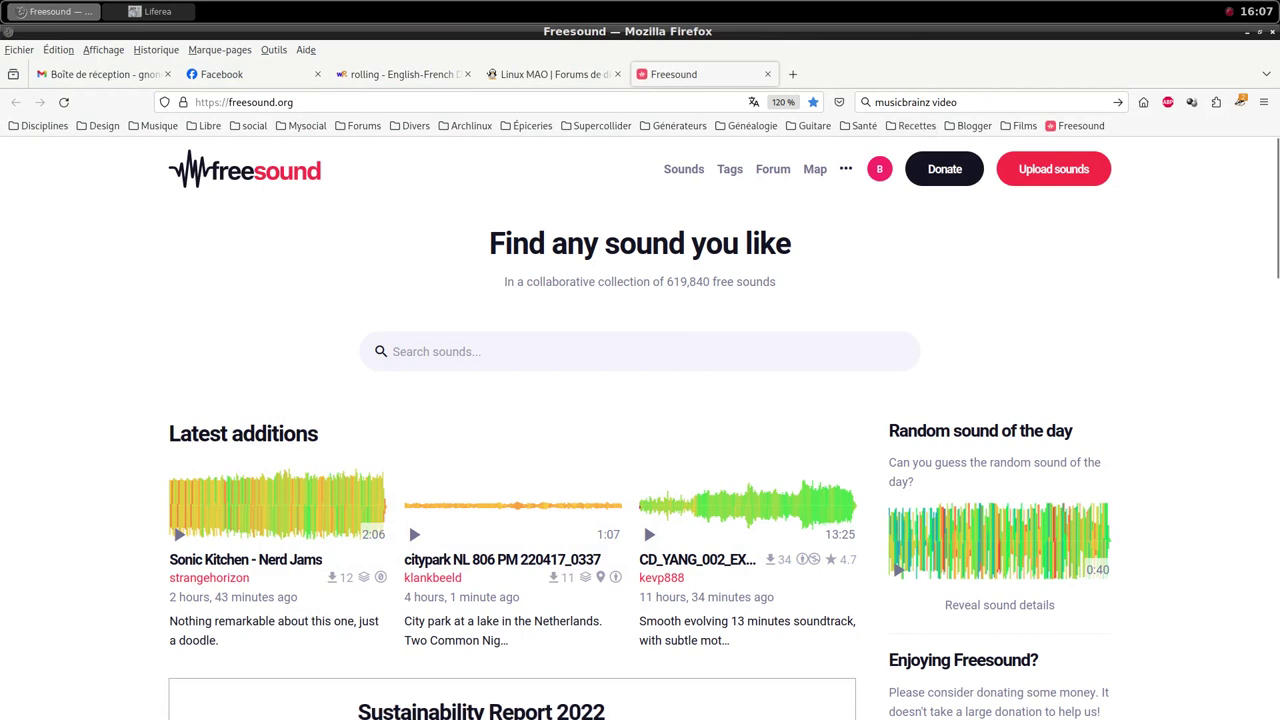
Open a random sound from the site and review its description, license and tags
{"action": "left_click", "coordinate": [846, 169]}
{"action": "left_click", "coordinate": [880, 254]}
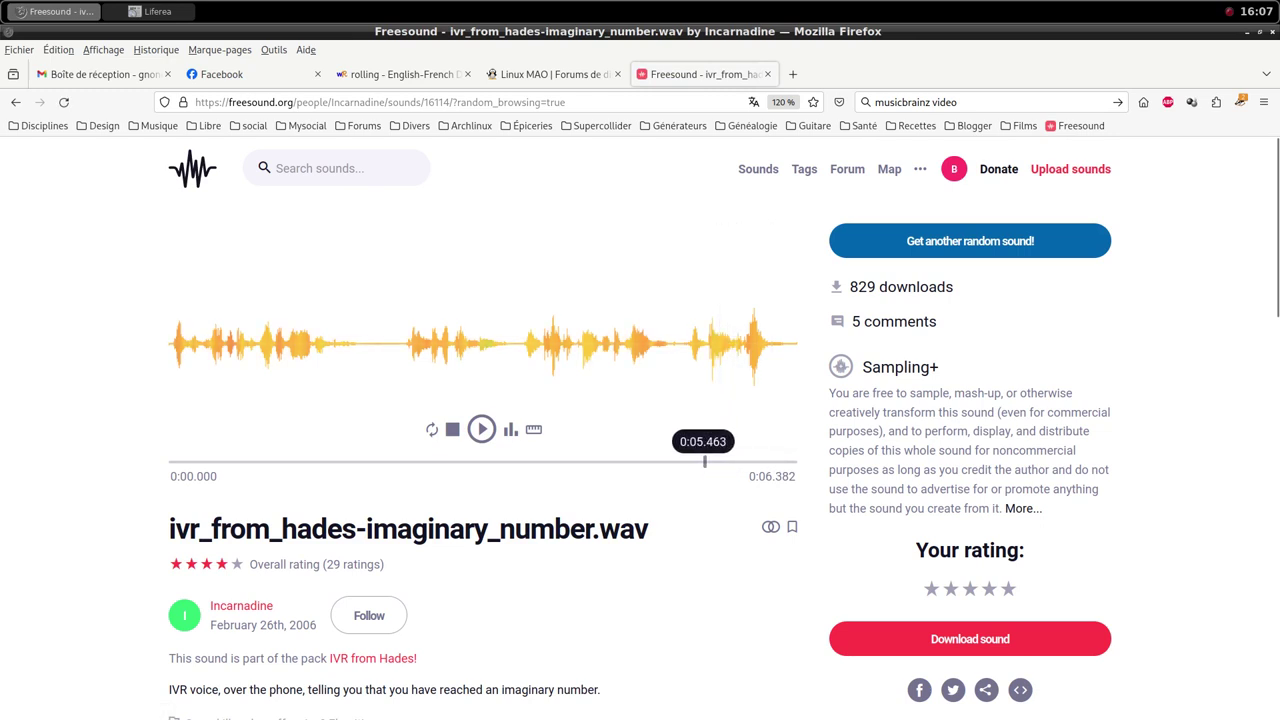
{"action": "scroll", "coordinate": [700, 450], "scroll_direction": "down", "scroll_amount": 1}
{"action": "scroll", "coordinate": [640, 430], "scroll_direction": "down", "scroll_amount": 2}
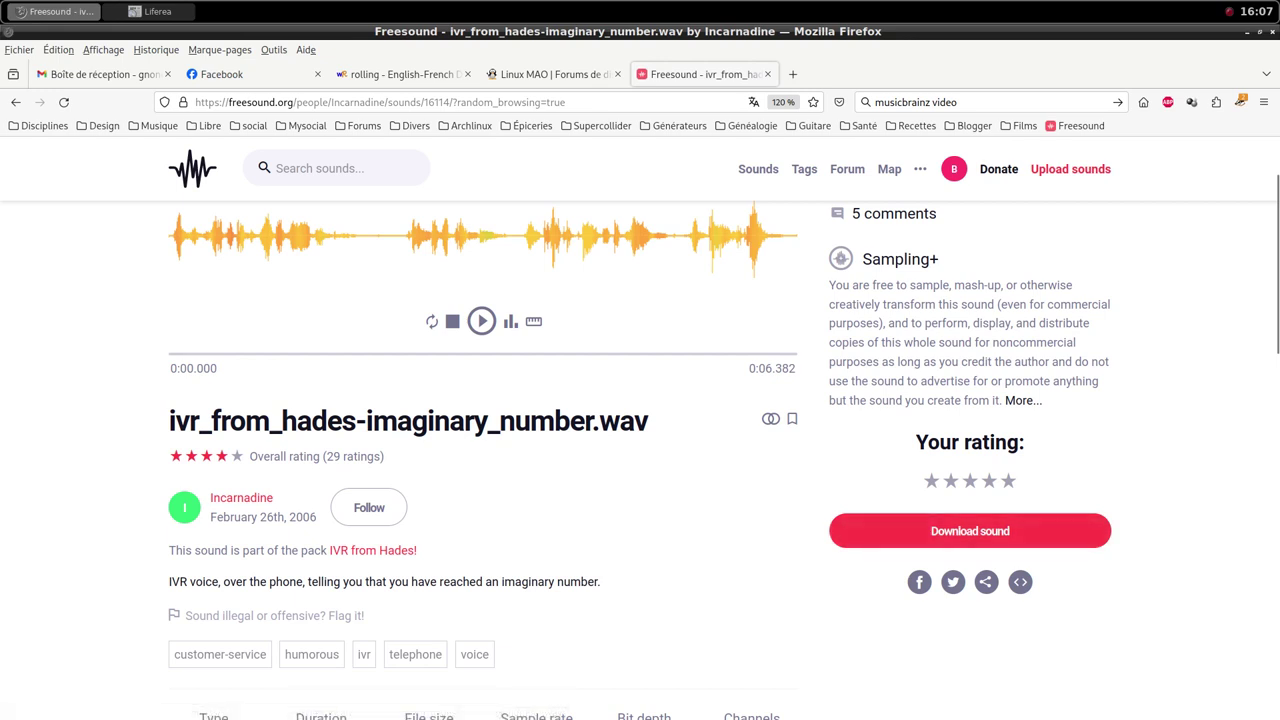
{"action": "scroll", "coordinate": [640, 400], "scroll_direction": "up", "scroll_amount": 2}
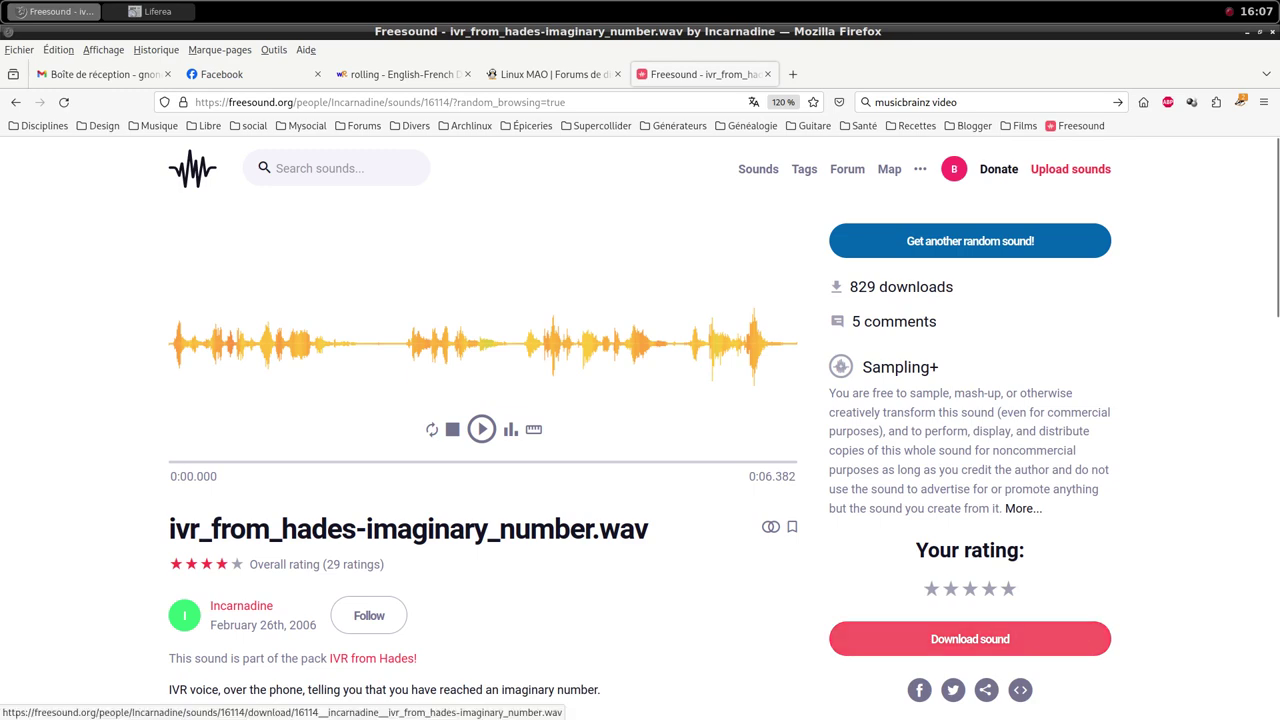
Download the sound under its suggested file name into the impro/i-002/samples folder and dismiss the donation request
{"action": "left_click", "coordinate": [970, 638]}
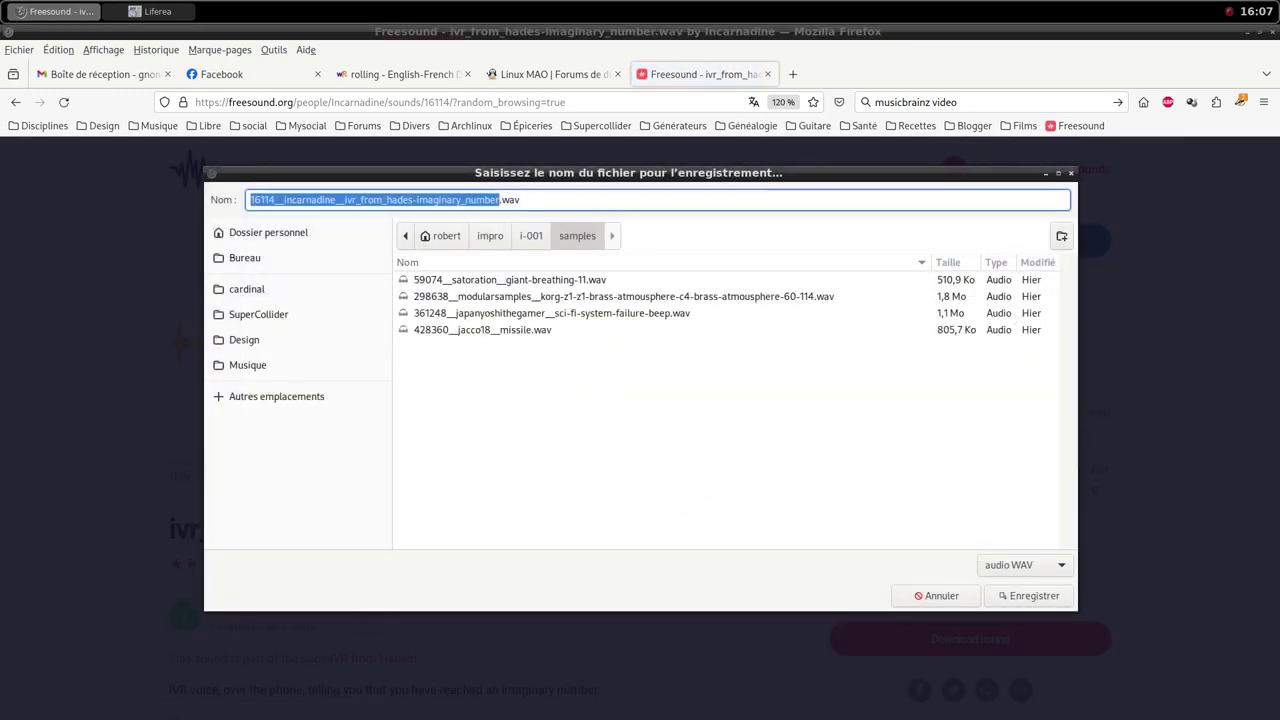
{"action": "left_click", "coordinate": [490, 236]}
{"action": "double_click", "coordinate": [431, 297]}
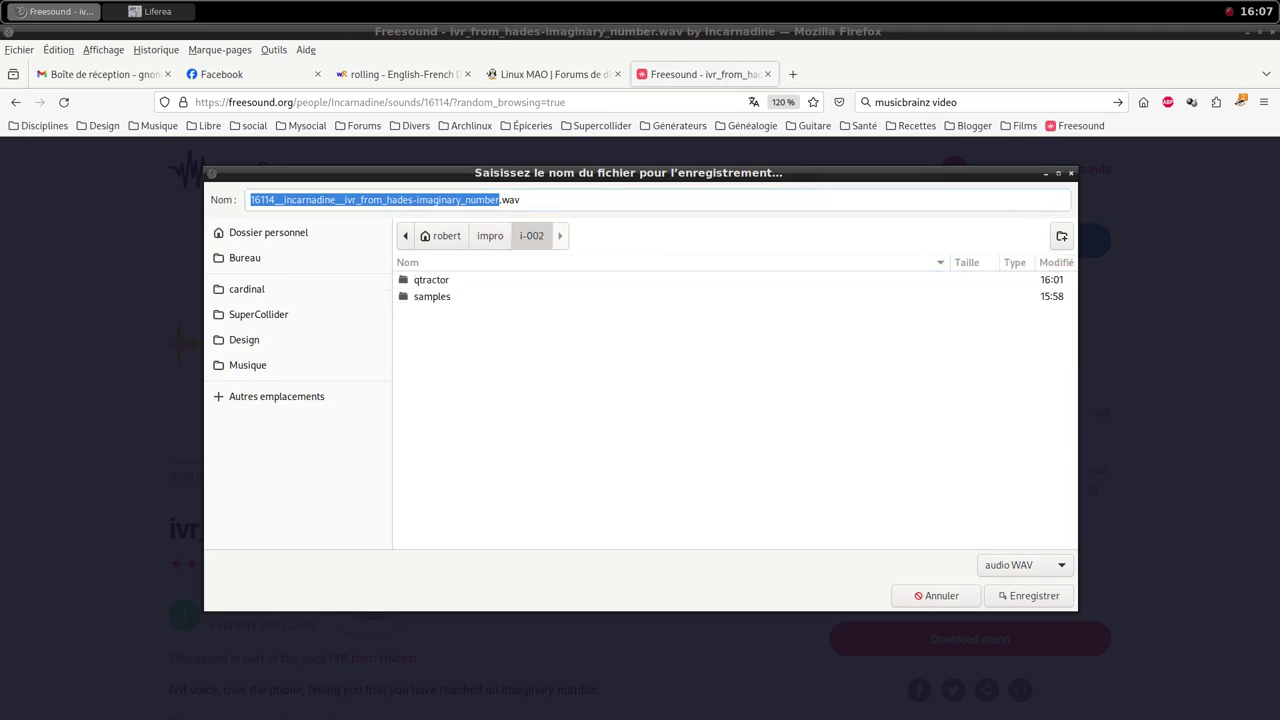
{"action": "double_click", "coordinate": [432, 297]}
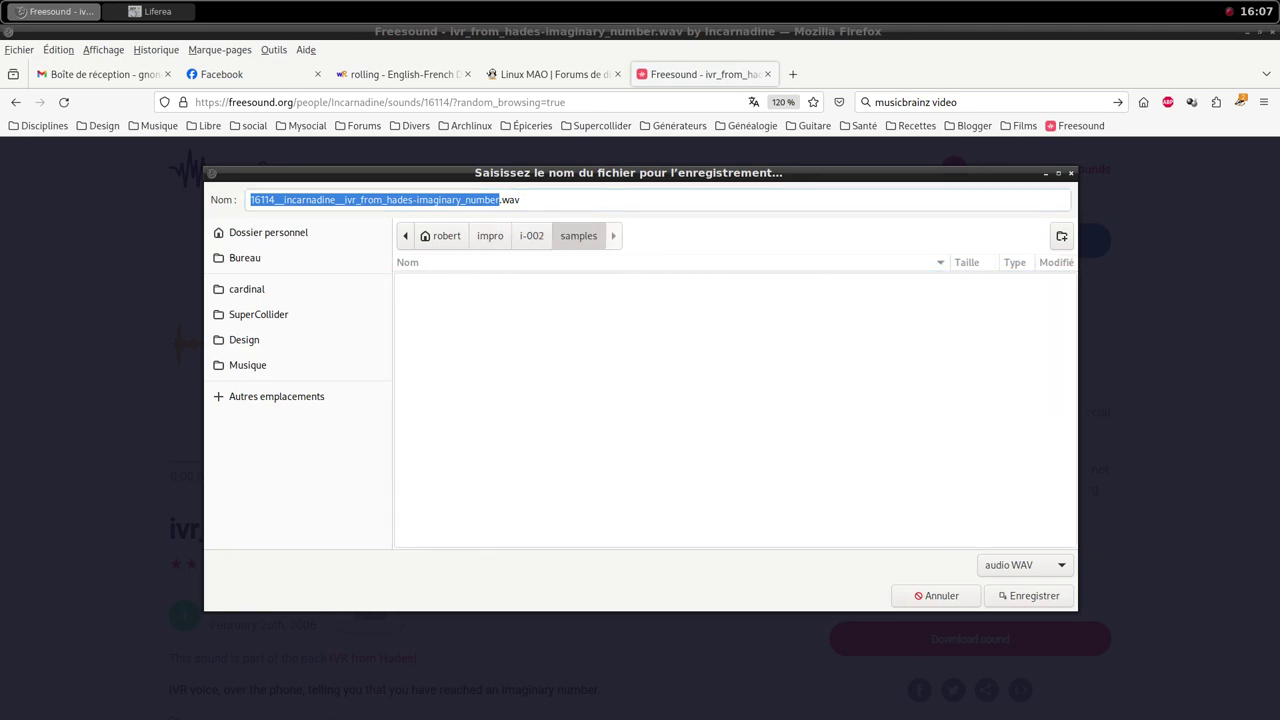
{"action": "key", "text": "Return"}
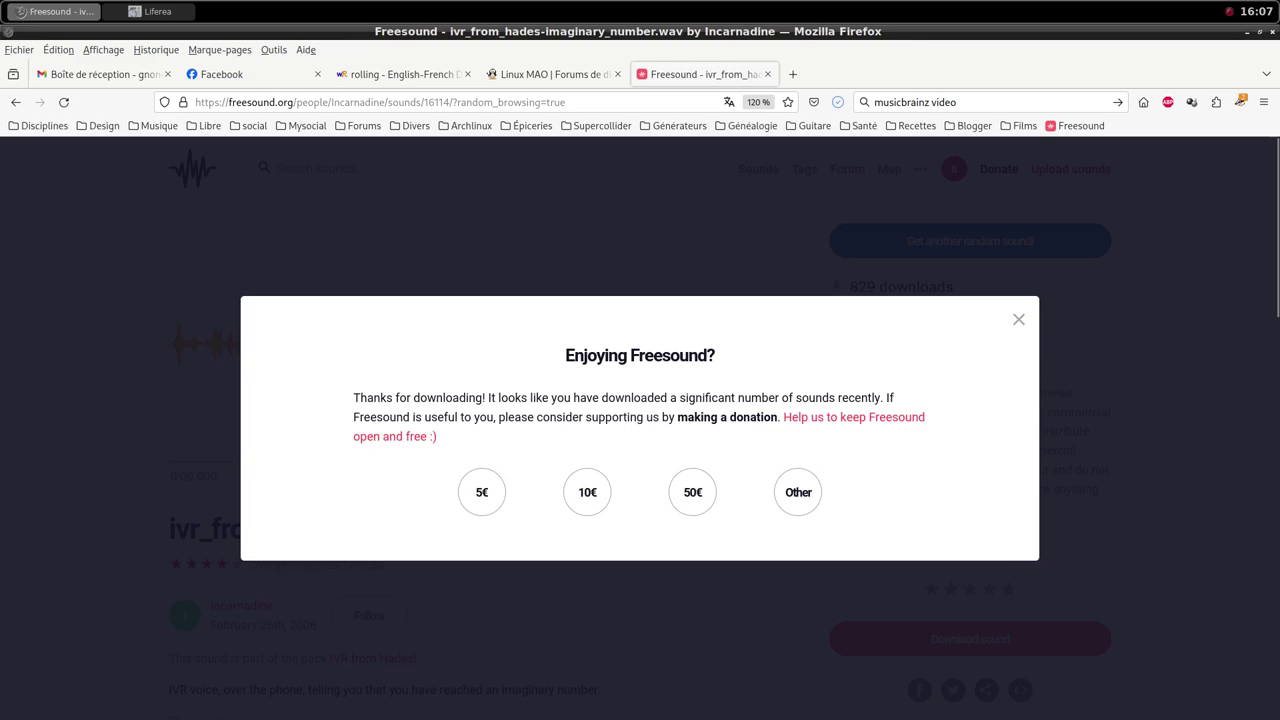
{"action": "key", "text": "Escape"}
Switch to Qtractor and start a new track from the mixer, with its type set to MIDI
{"action": "key", "text": "alt+Tab"}
{"action": "key", "text": "alt+Tab"}
{"action": "key", "text": "alt+Tab"}
{"action": "key", "text": "alt+Tab"}
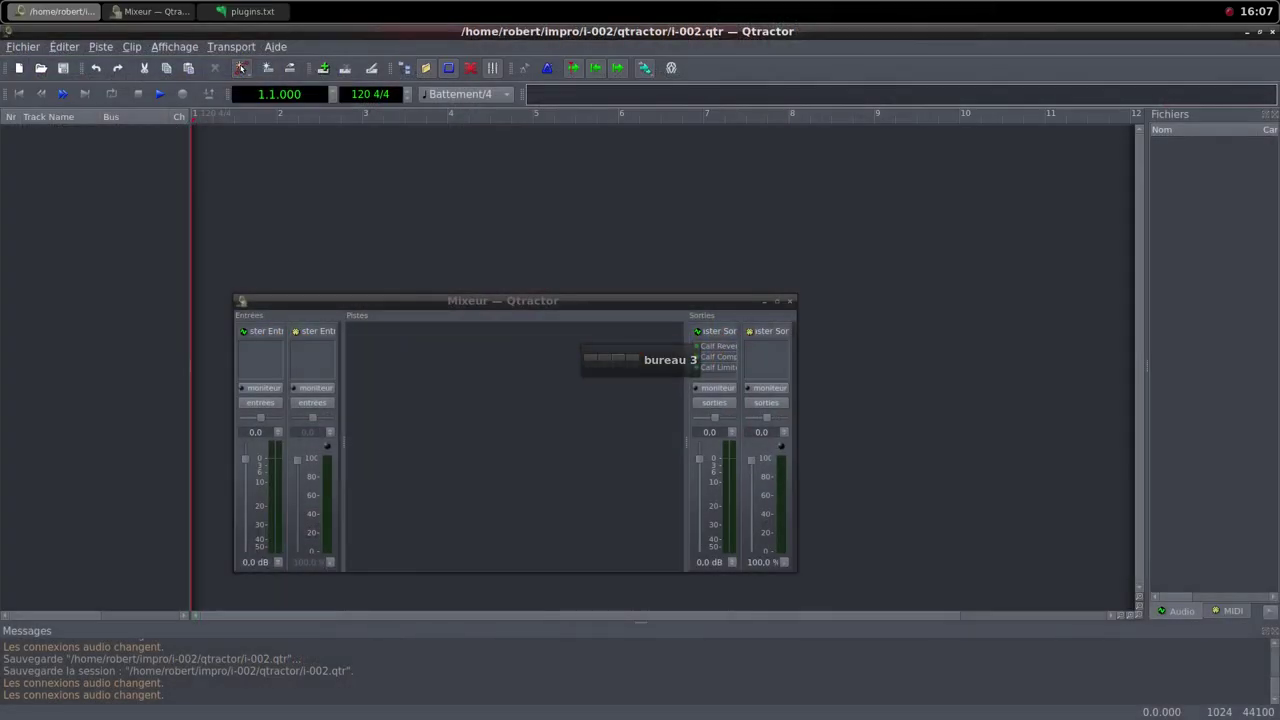
{"action": "right_click", "coordinate": [392, 365]}
{"action": "left_click", "coordinate": [404, 376]}
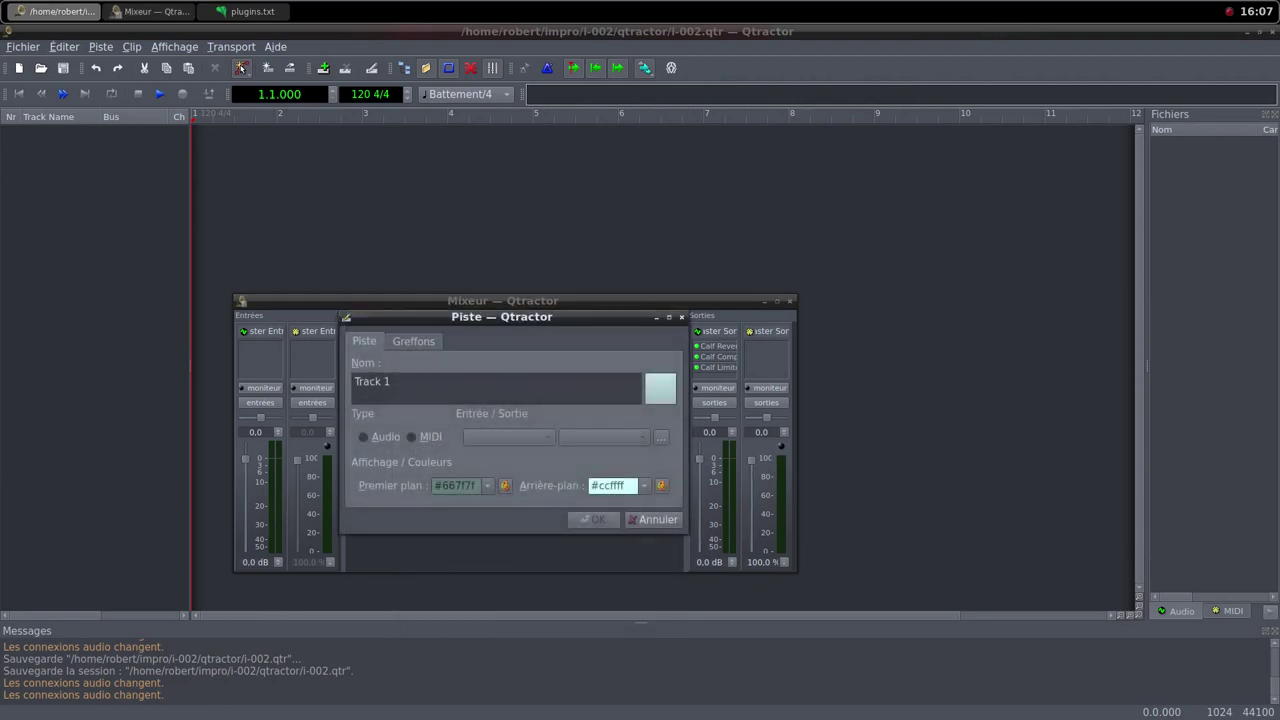
{"action": "key", "text": "ctrl+a"}
{"action": "key", "text": "alt+m"}
Find the samplv1 LV2 plugin by filtering for "sam" and add it to the new track
{"action": "key", "text": "ctrl+Tab"}
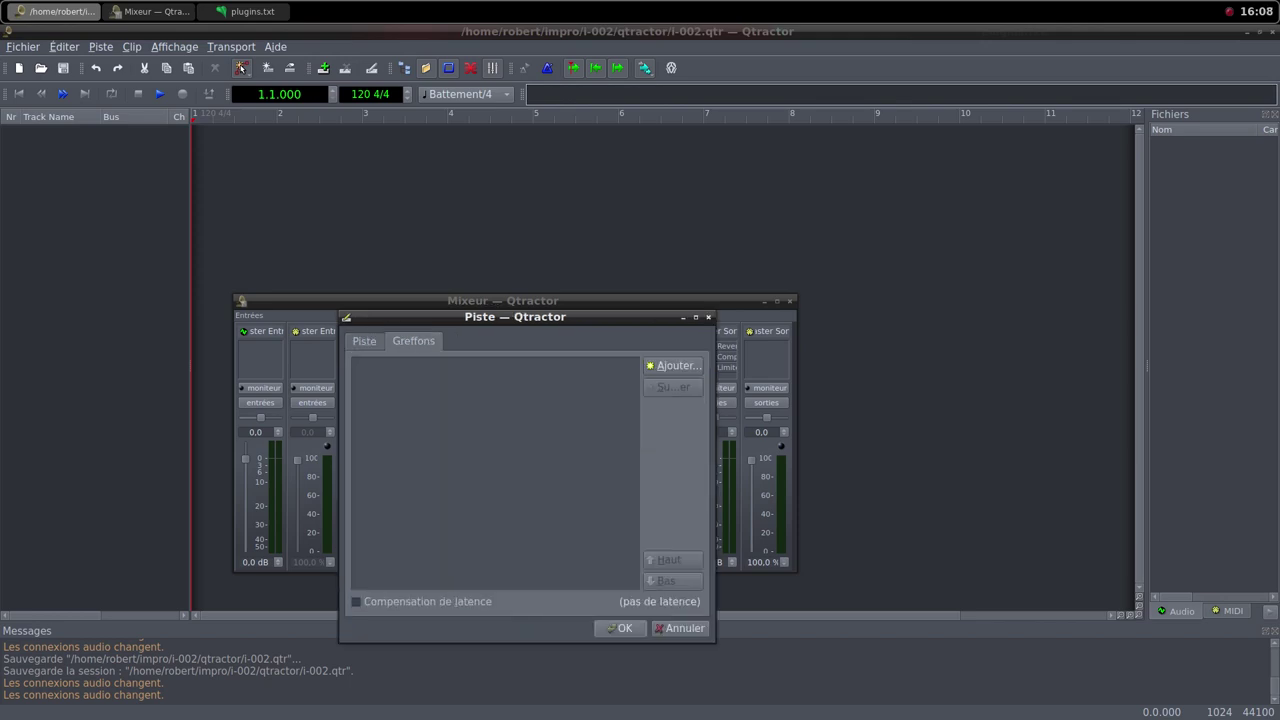
{"action": "key", "text": "alt+a"}
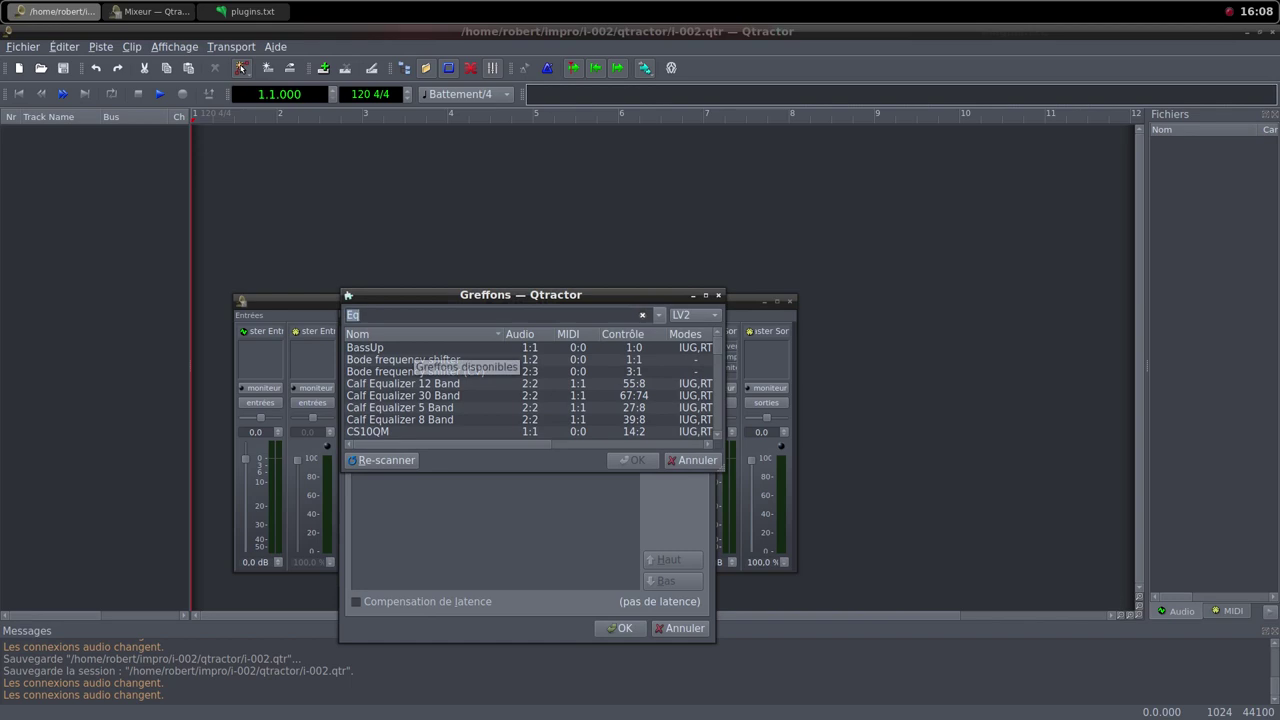
{"action": "type", "text": "sam"}
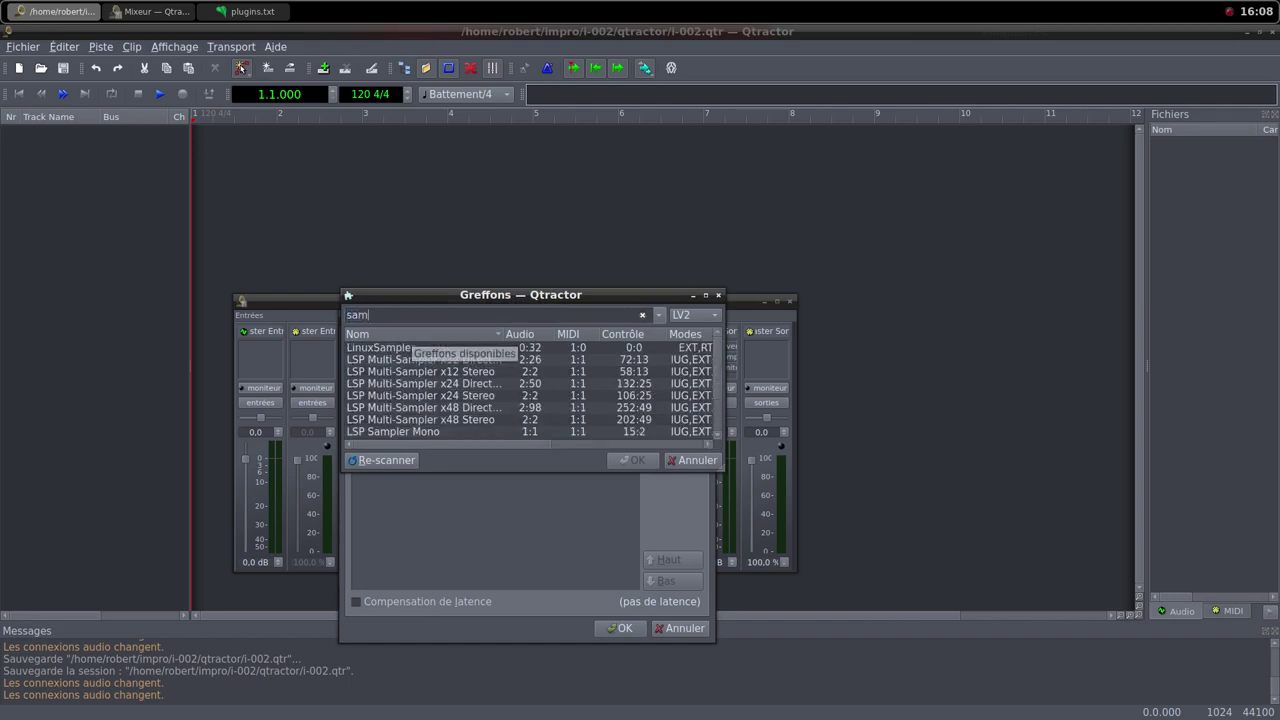
{"action": "scroll", "coordinate": [430, 390], "scroll_direction": "down", "scroll_amount": 2}
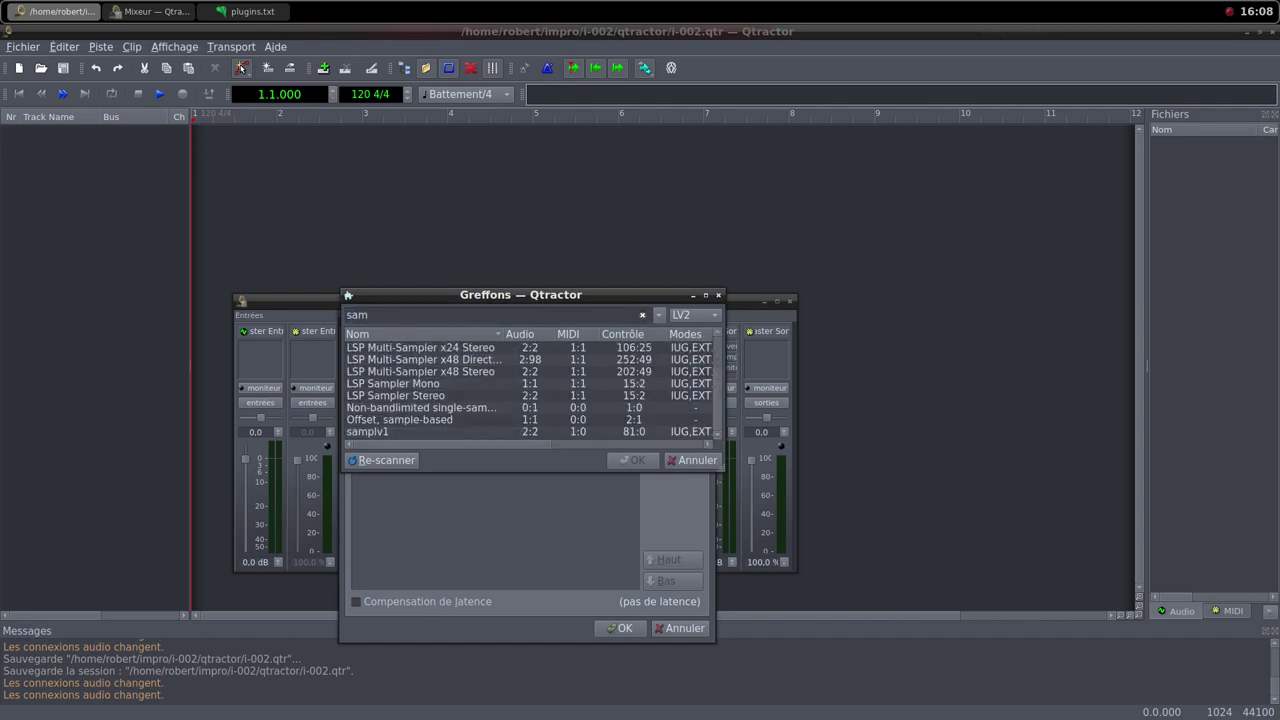
{"action": "double_click", "coordinate": [382, 432]}
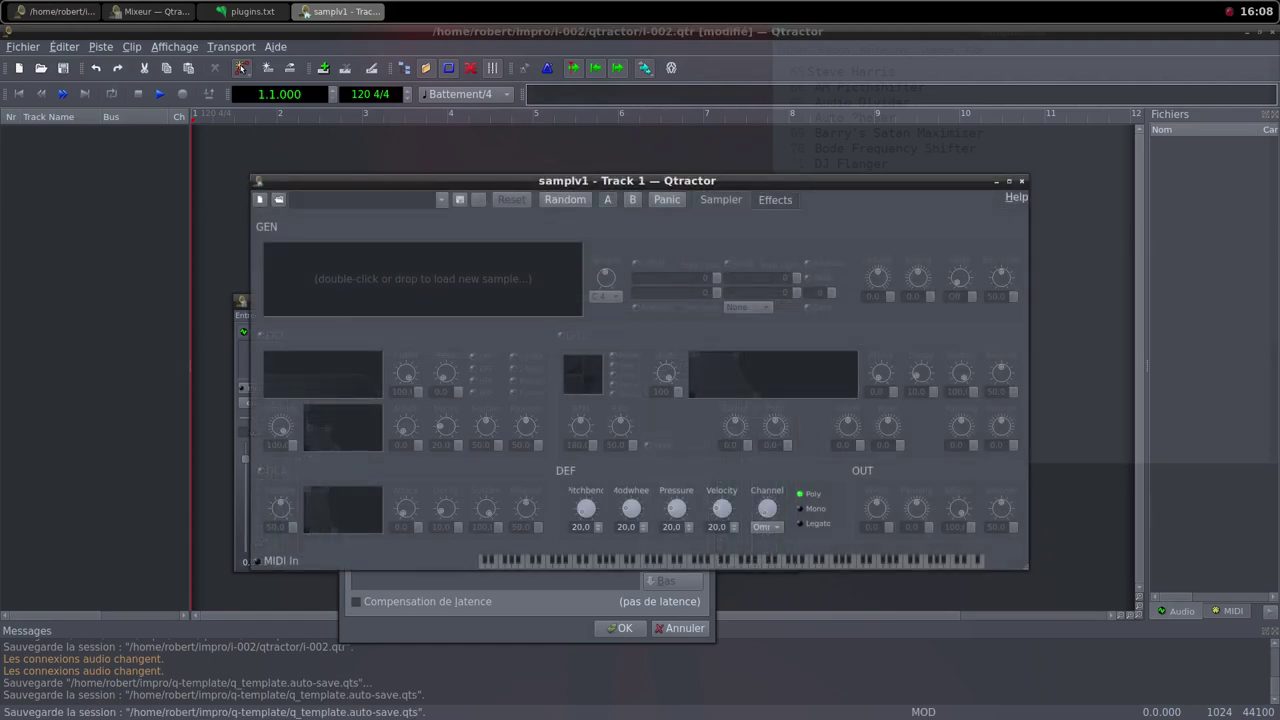
Load the downloaded ivr_from_hades-imaginary_number.wav from impro/i-002/samples into samplv1
{"action": "double_click", "coordinate": [423, 279]}
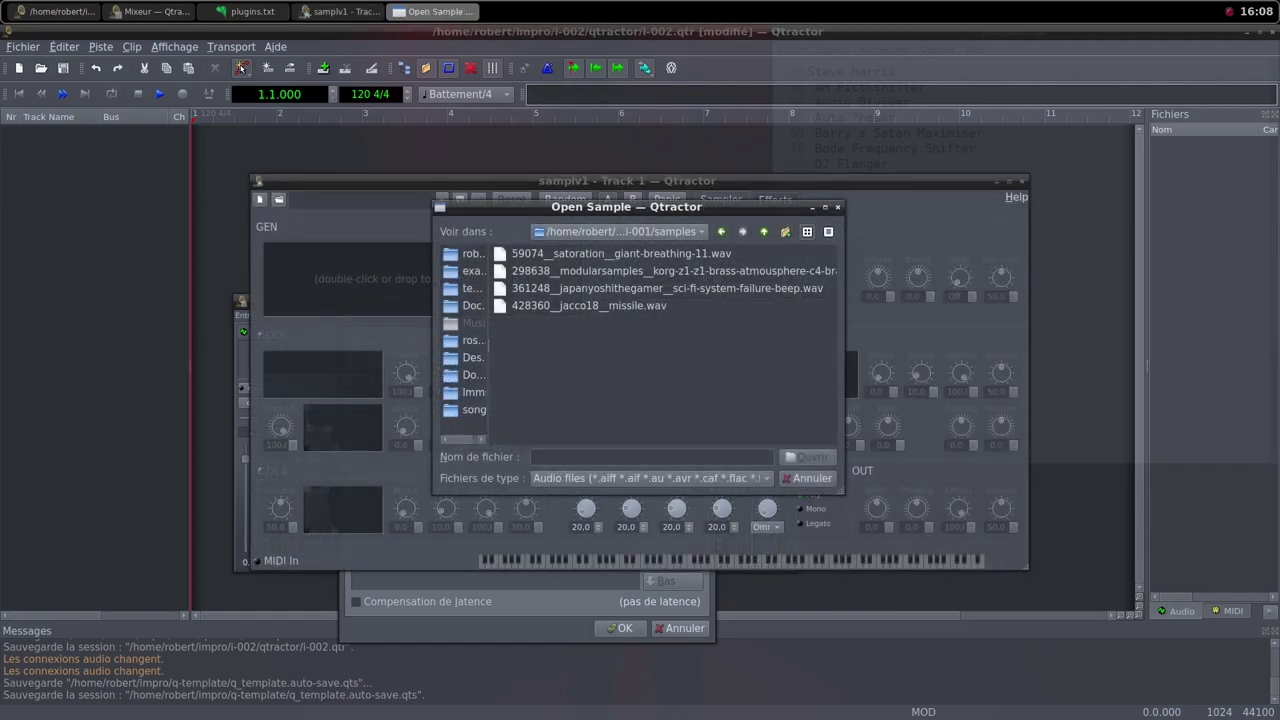
{"action": "left_click", "coordinate": [764, 232]}
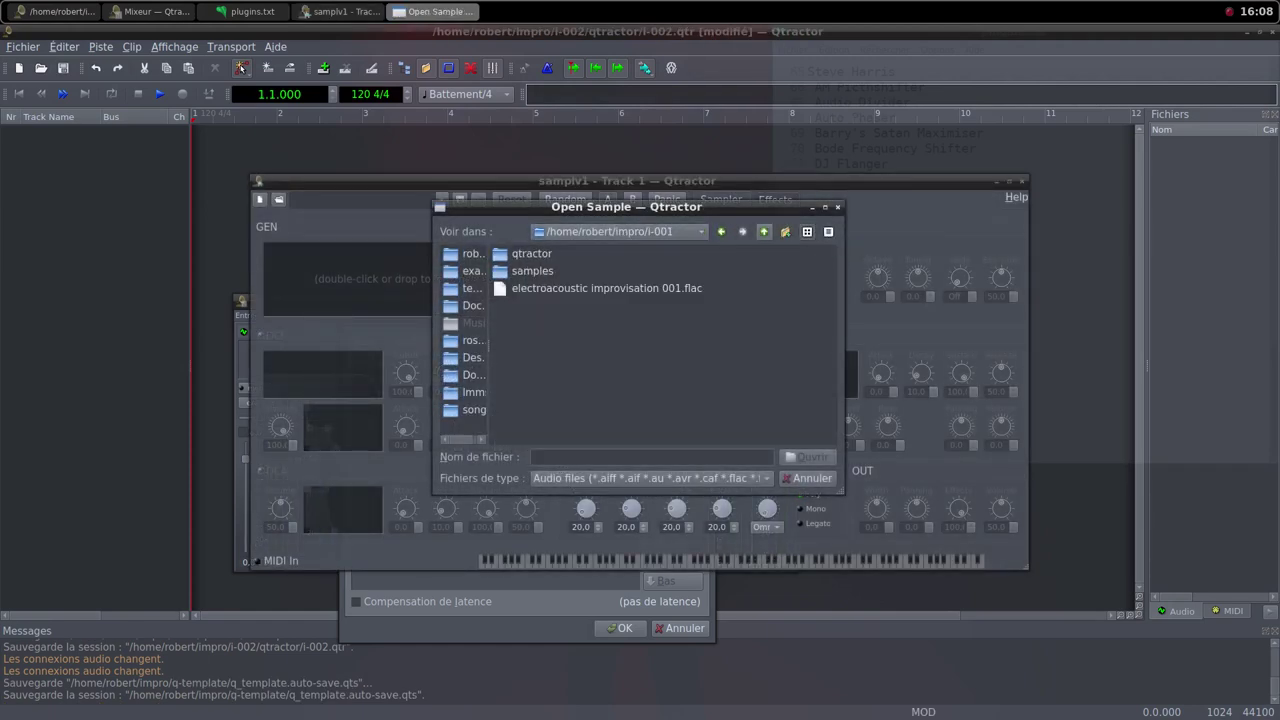
{"action": "key", "text": "alt+Up"}
{"action": "double_click", "coordinate": [524, 271]}
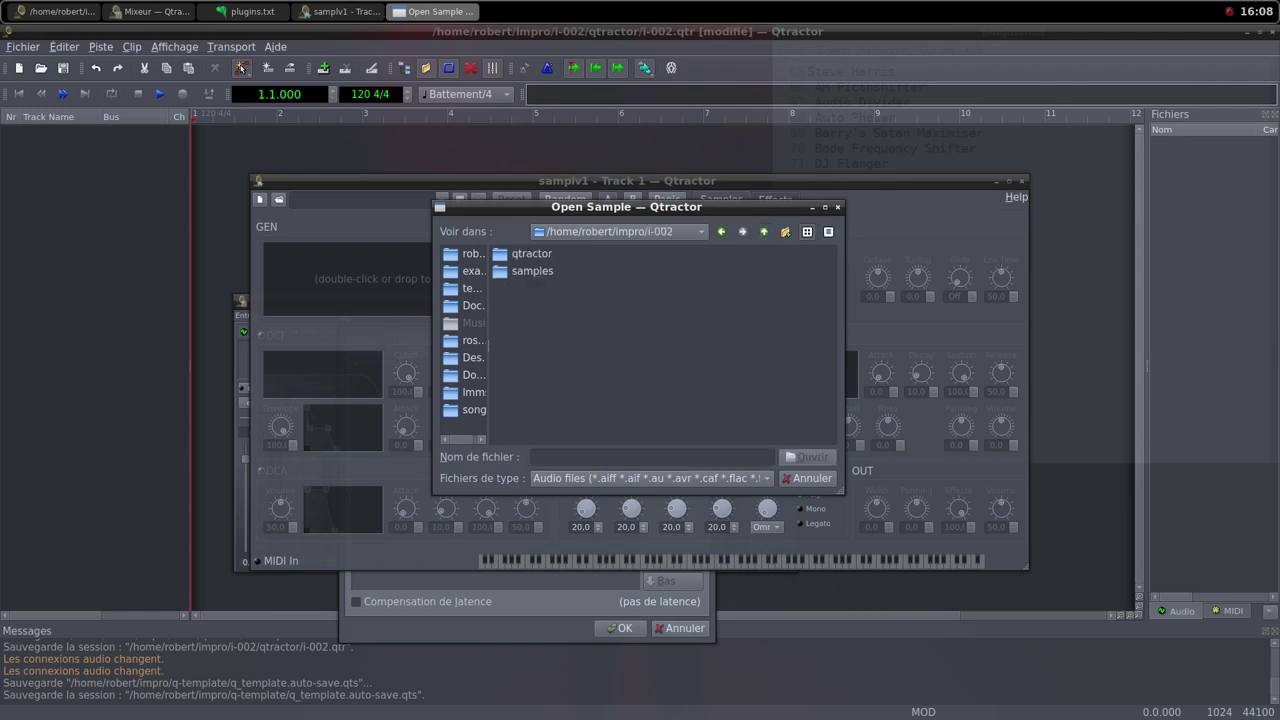
{"action": "double_click", "coordinate": [524, 271]}
{"action": "key", "text": "Down"}
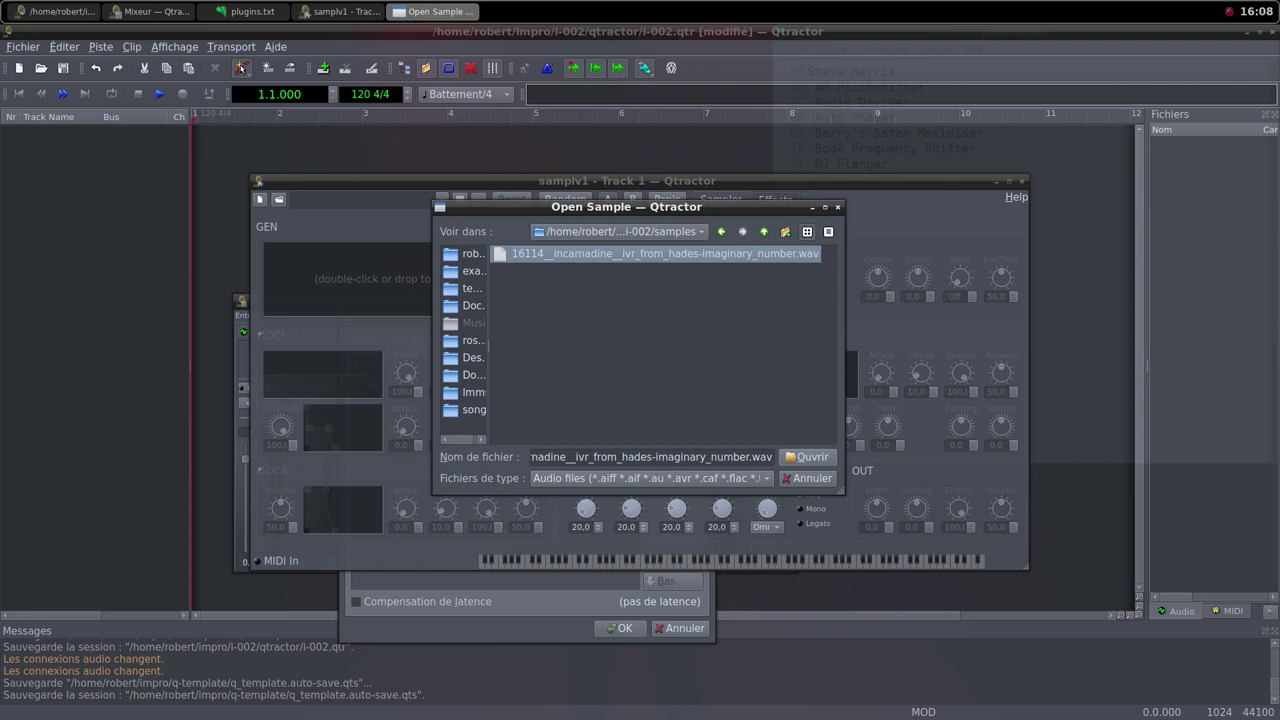
{"action": "key", "text": "Return"}
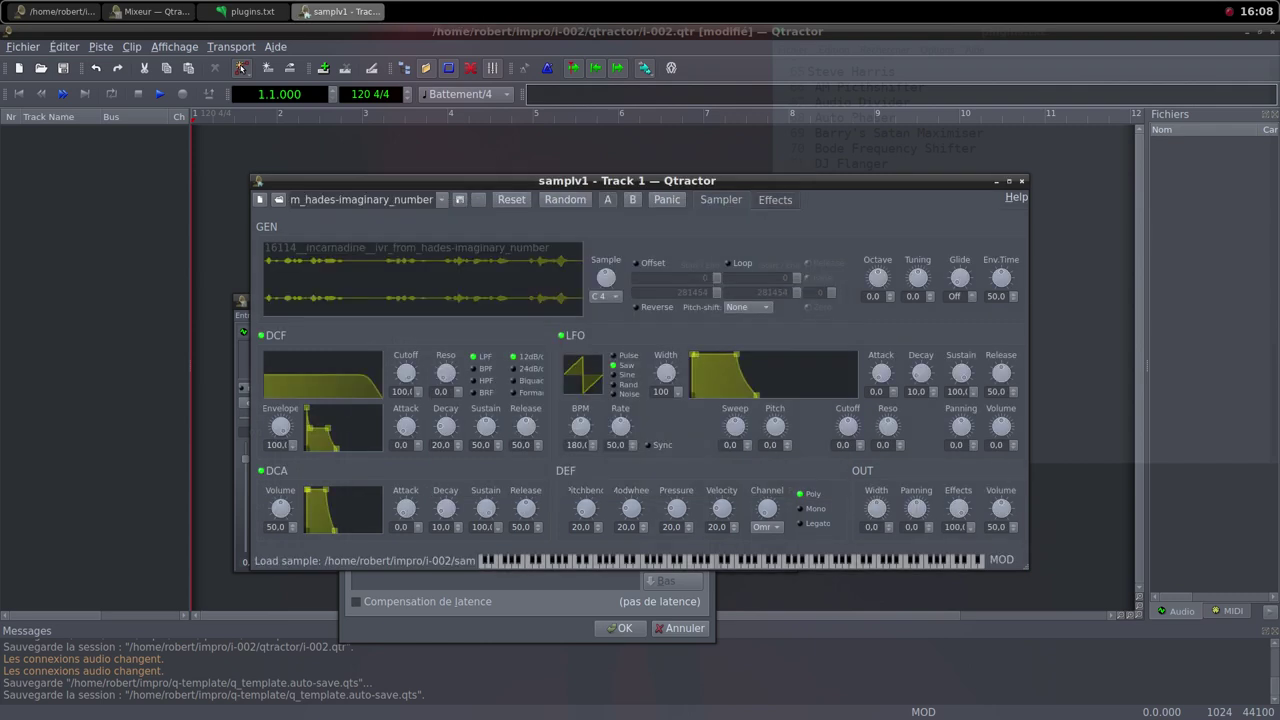
Set samplv1's DCA volume to 100, raise its output volume, and close the plugin window
{"action": "left_click_drag", "start_coordinate": [280, 509], "coordinate": [280, 456]}
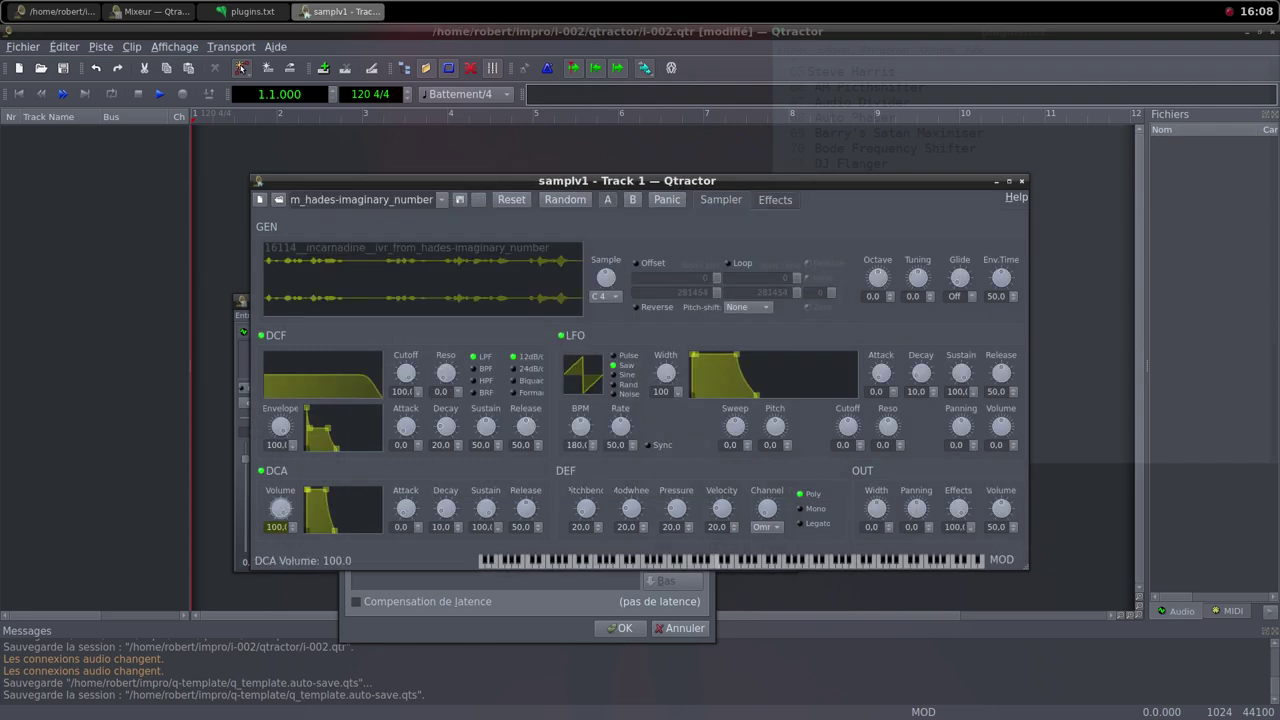
{"action": "left_click_drag", "start_coordinate": [1001, 509], "coordinate": [1001, 456]}
{"action": "key", "text": "alt+F4"}
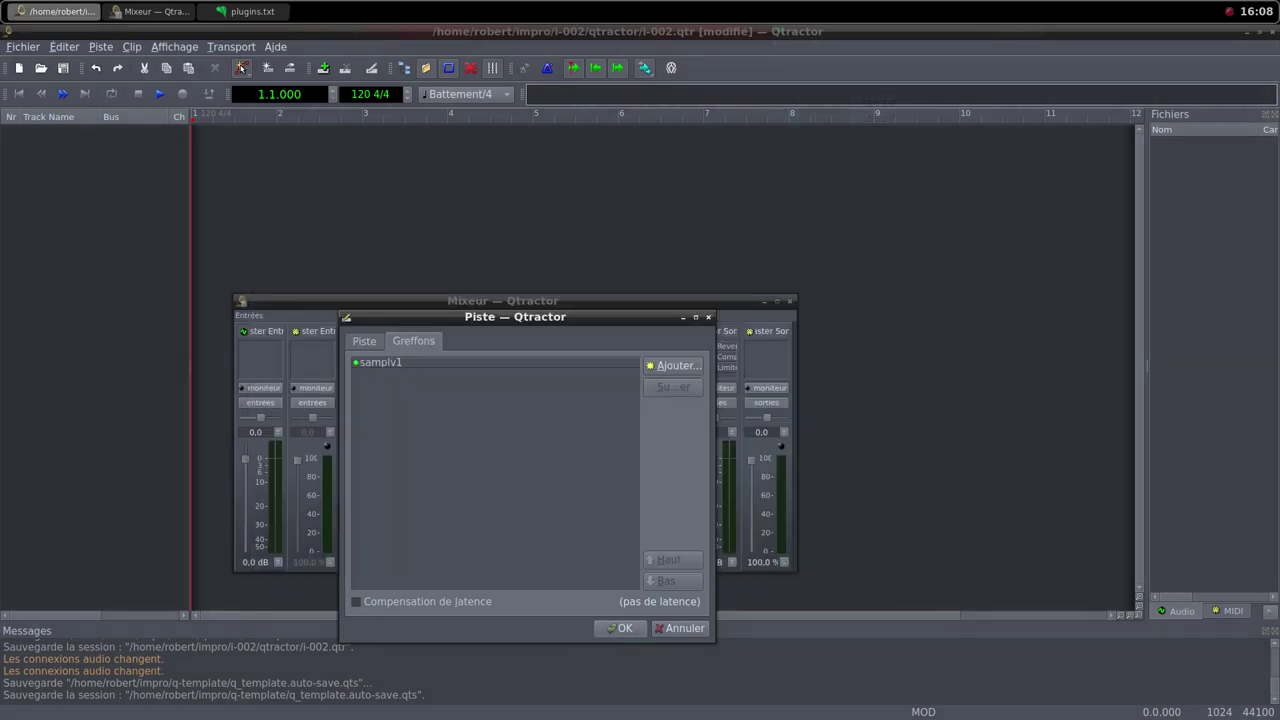
Name the new track Number and confirm its creation
{"action": "left_click", "coordinate": [364, 341]}
{"action": "left_click", "coordinate": [392, 382]}
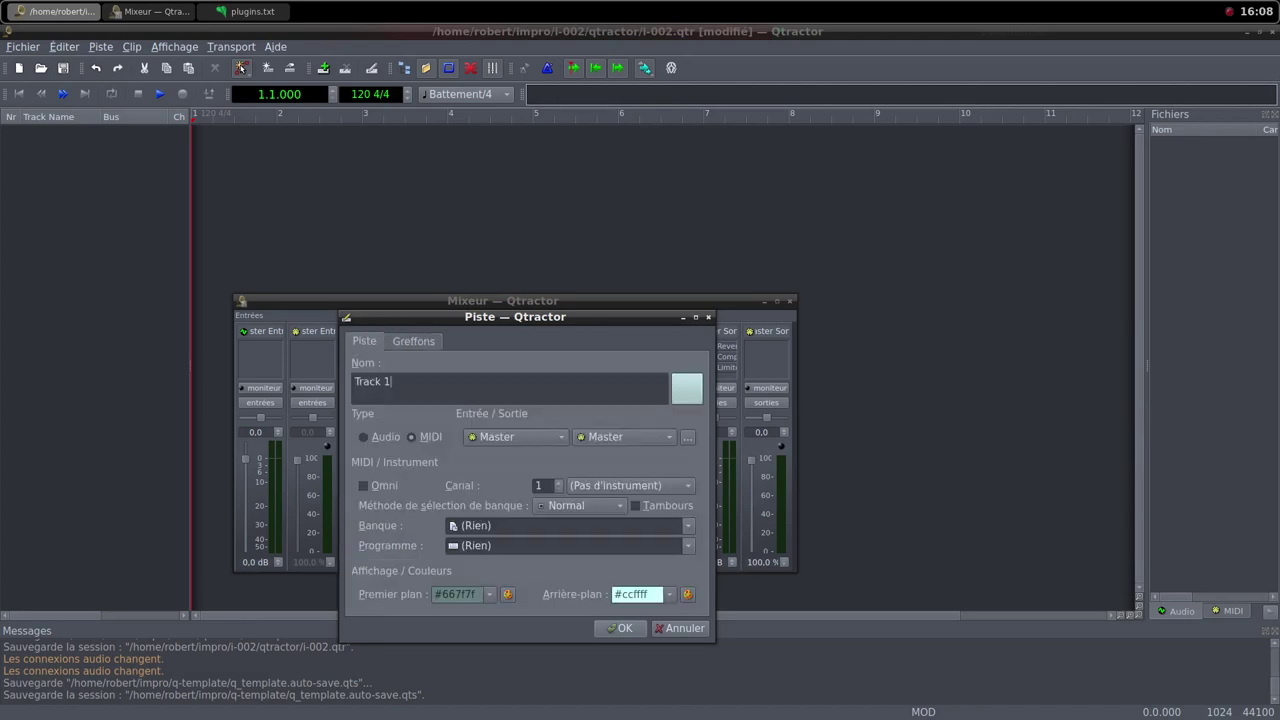
{"action": "key", "text": "ctrl+a"}
{"action": "type", "text": "N"}
{"action": "key", "text": "Return"}
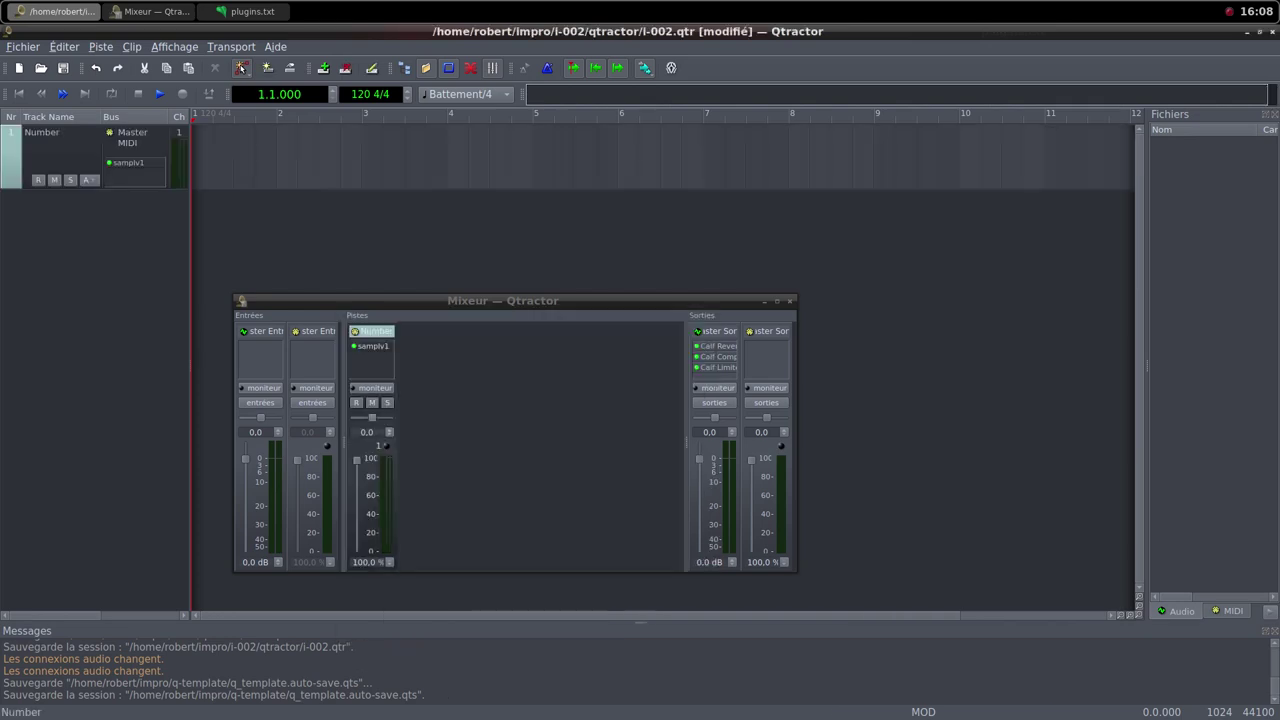
Create a new MIDI clip at the start of the Number track and extend it to four bars
{"action": "right_click", "coordinate": [244, 161]}
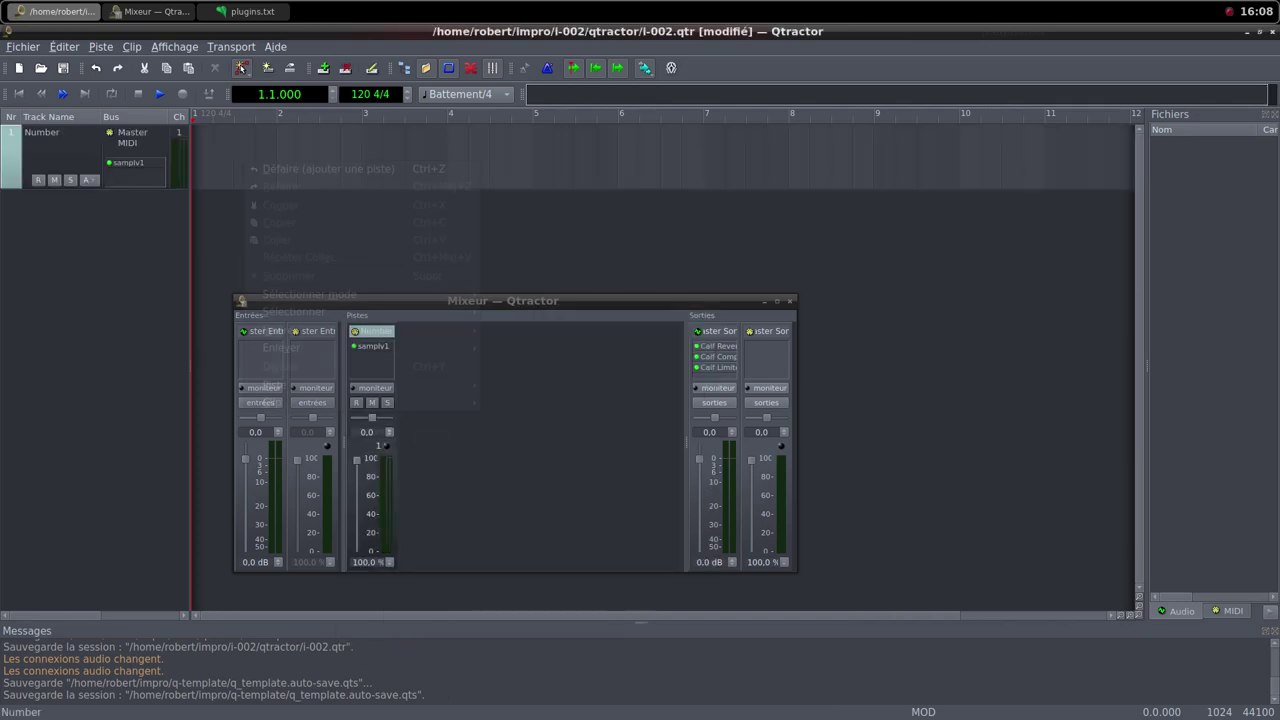
{"action": "mouse_move", "coordinate": [272, 402]}
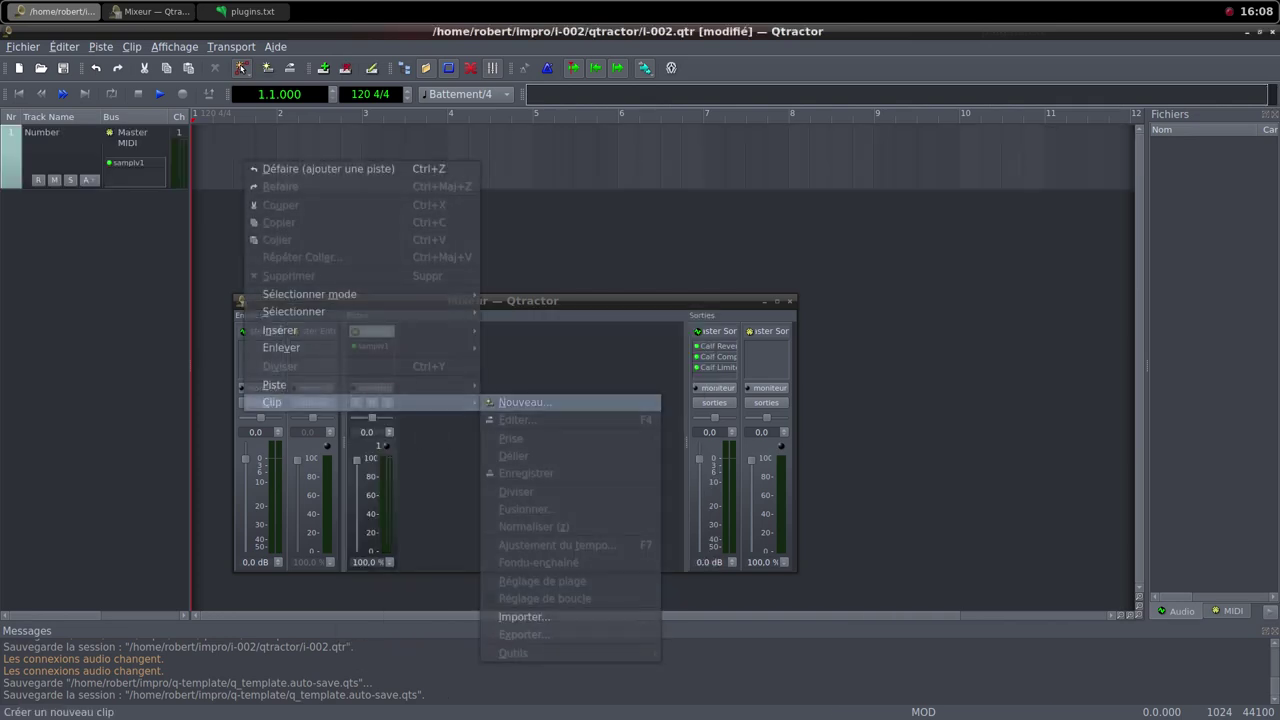
{"action": "left_click", "coordinate": [530, 403]}
{"action": "left_click", "coordinate": [908, 171]}
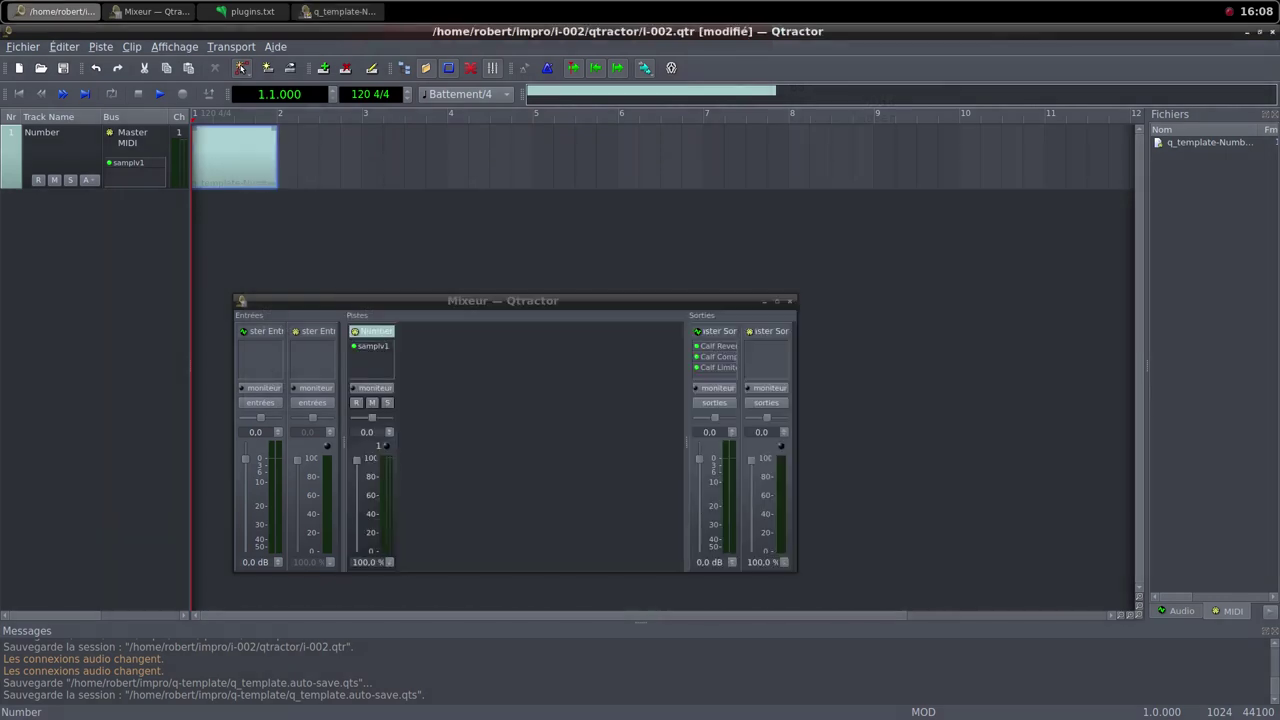
{"action": "left_click_drag", "start_coordinate": [277, 152], "coordinate": [533, 188]}
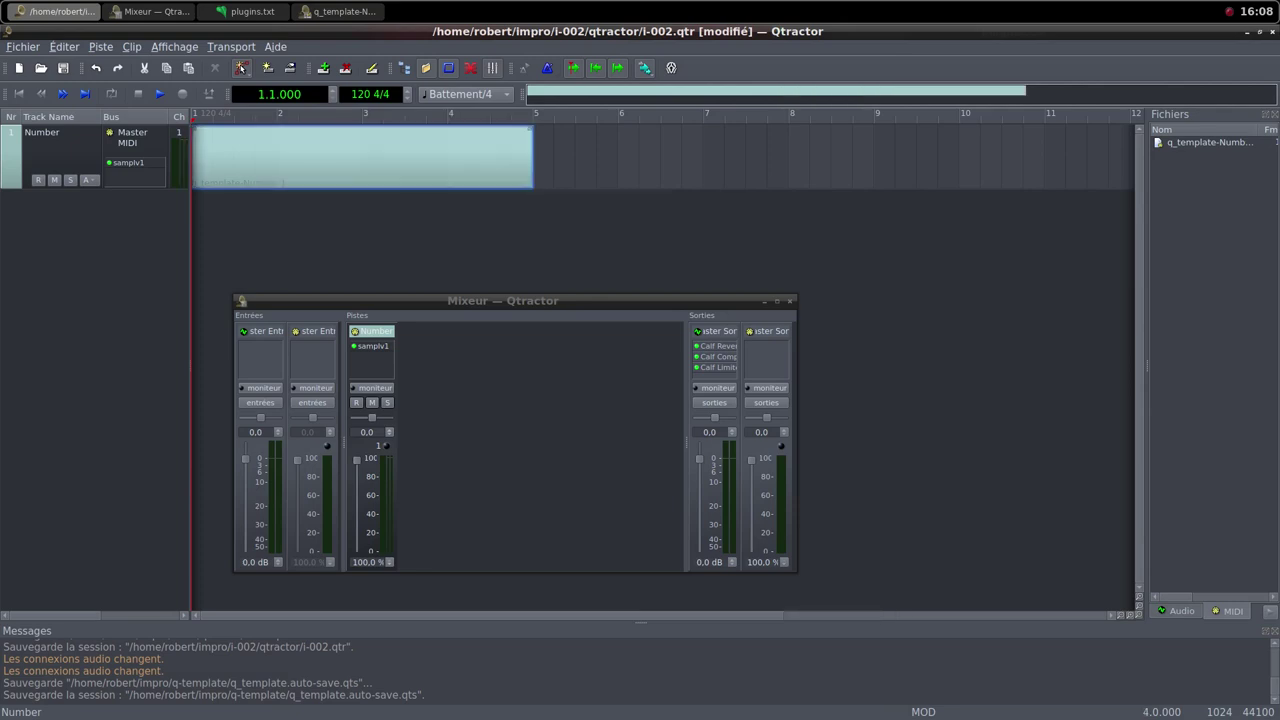
Set the session's loop range to the length of the four-bar clip
{"action": "right_click", "coordinate": [356, 158]}
{"action": "mouse_move", "coordinate": [400, 400]}
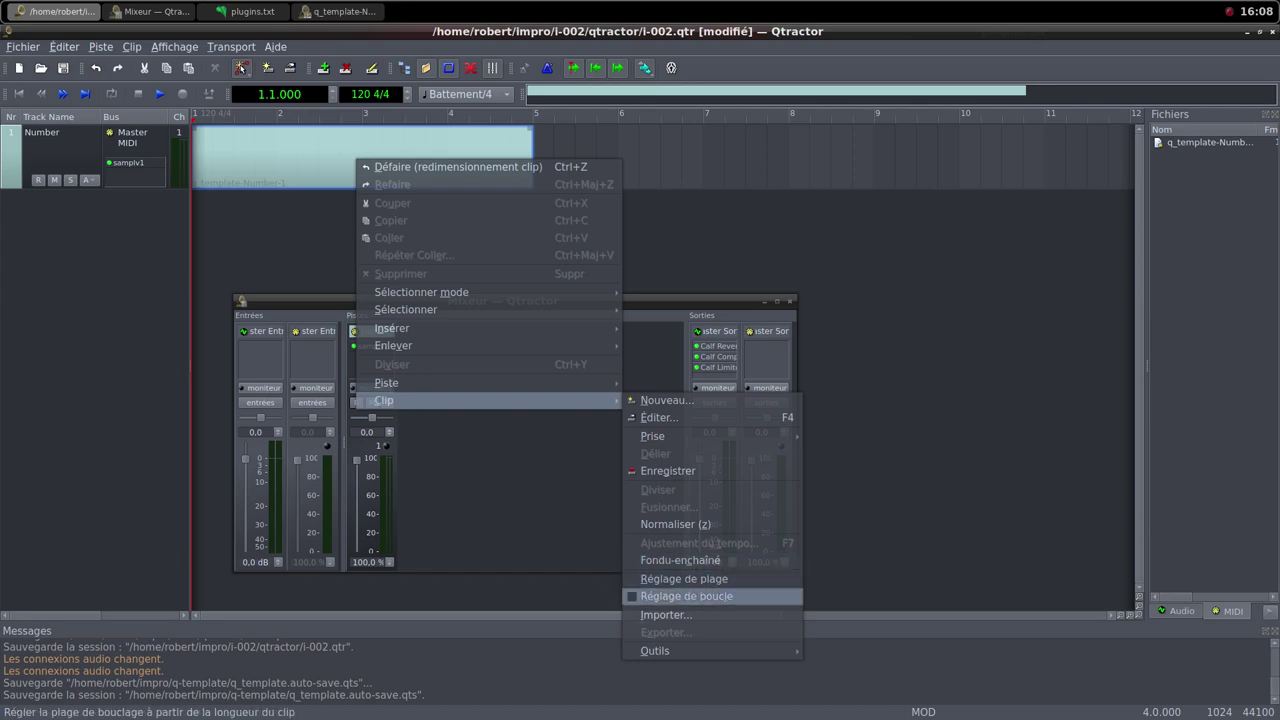
{"action": "left_click", "coordinate": [686, 596]}
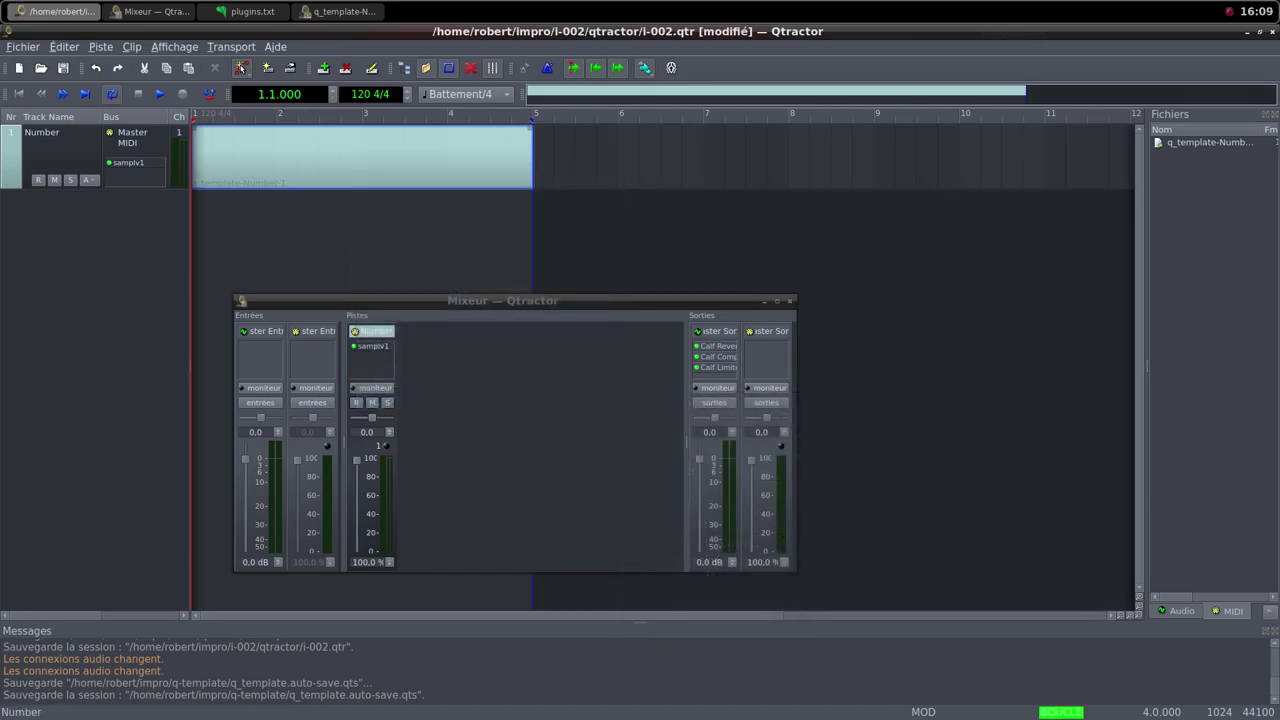
In the clip's maximized MIDI editor, enter one-beat Do4 notes on beats 1 and 3 of all four bars, and restore the window size
{"action": "right_click", "coordinate": [336, 161]}
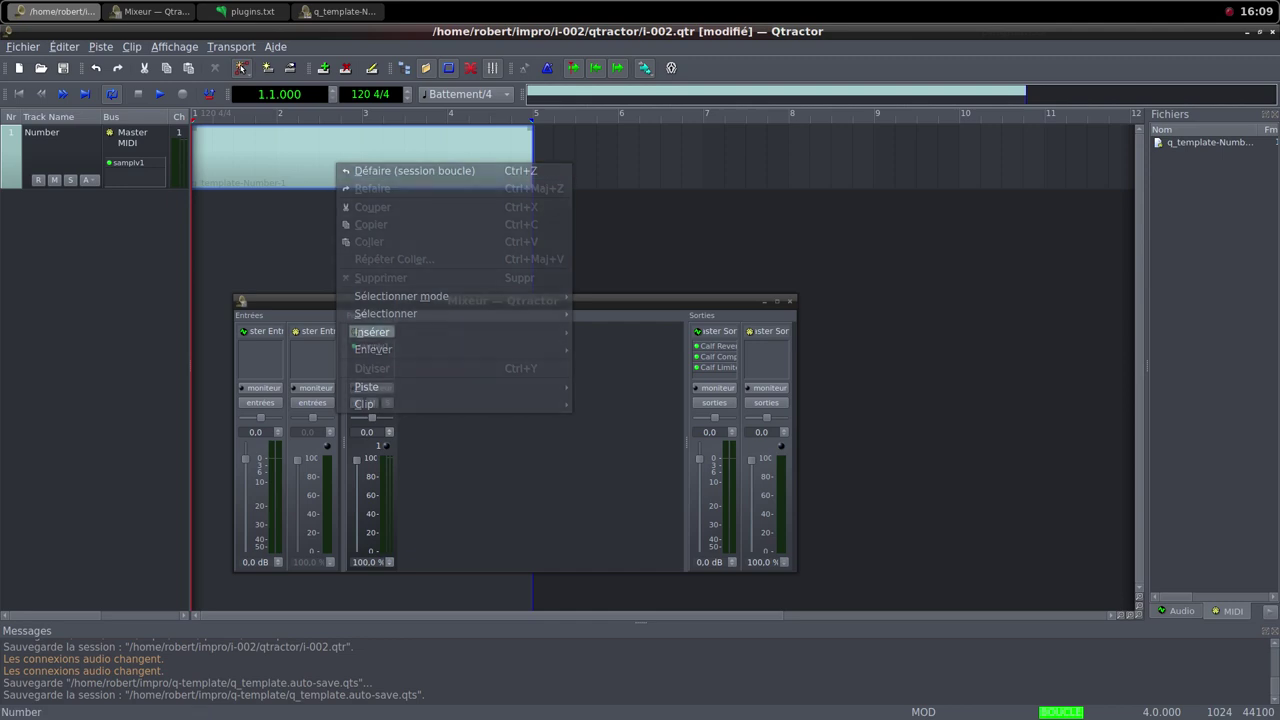
{"action": "left_click", "coordinate": [338, 11]}
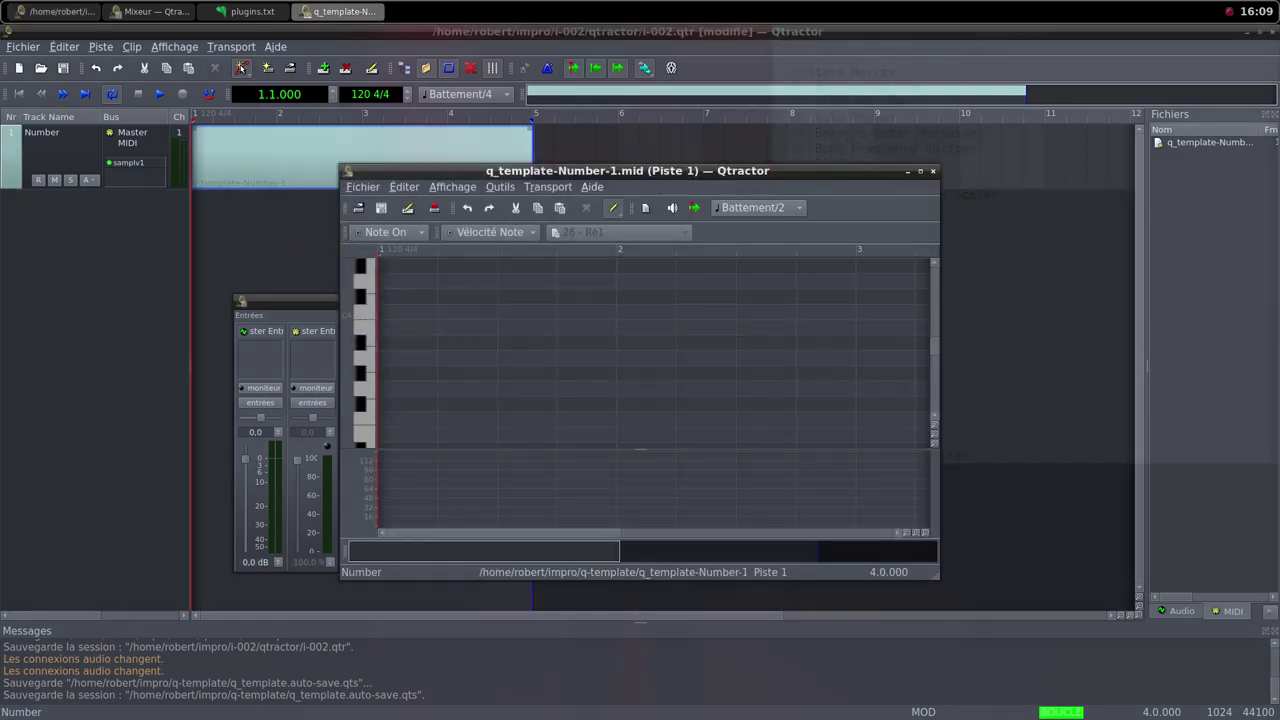
{"action": "left_click", "coordinate": [920, 171]}
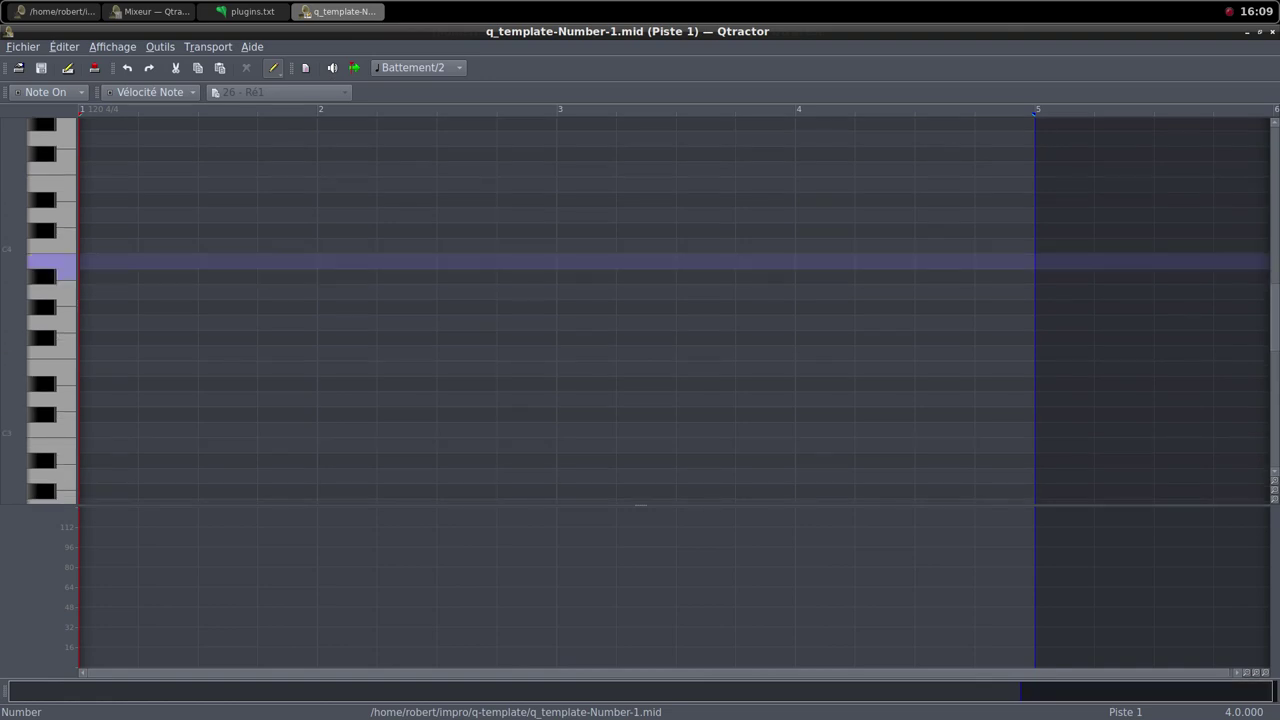
{"action": "scroll", "coordinate": [640, 245], "scroll_direction": "up", "scroll_amount": 2}
{"action": "left_click", "coordinate": [100, 246]}
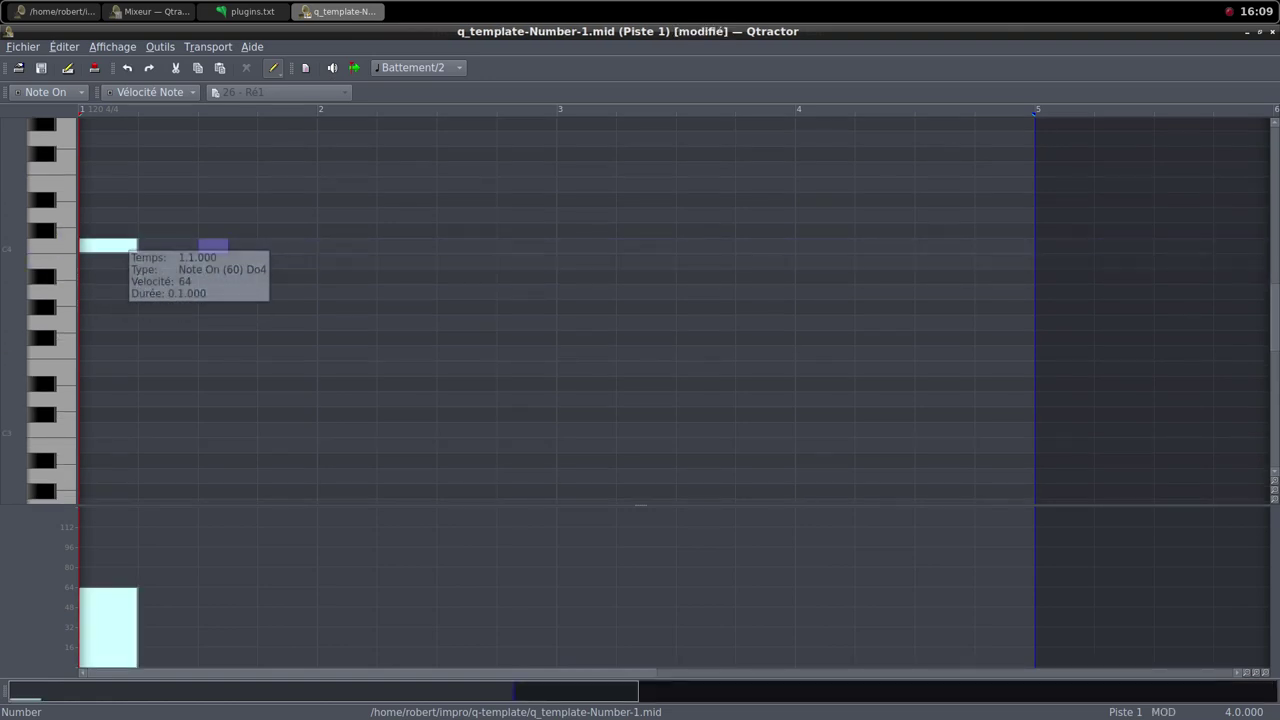
{"action": "left_click", "coordinate": [210, 246]}
{"action": "left_click_drag", "start_coordinate": [322, 246], "coordinate": [972, 246]}
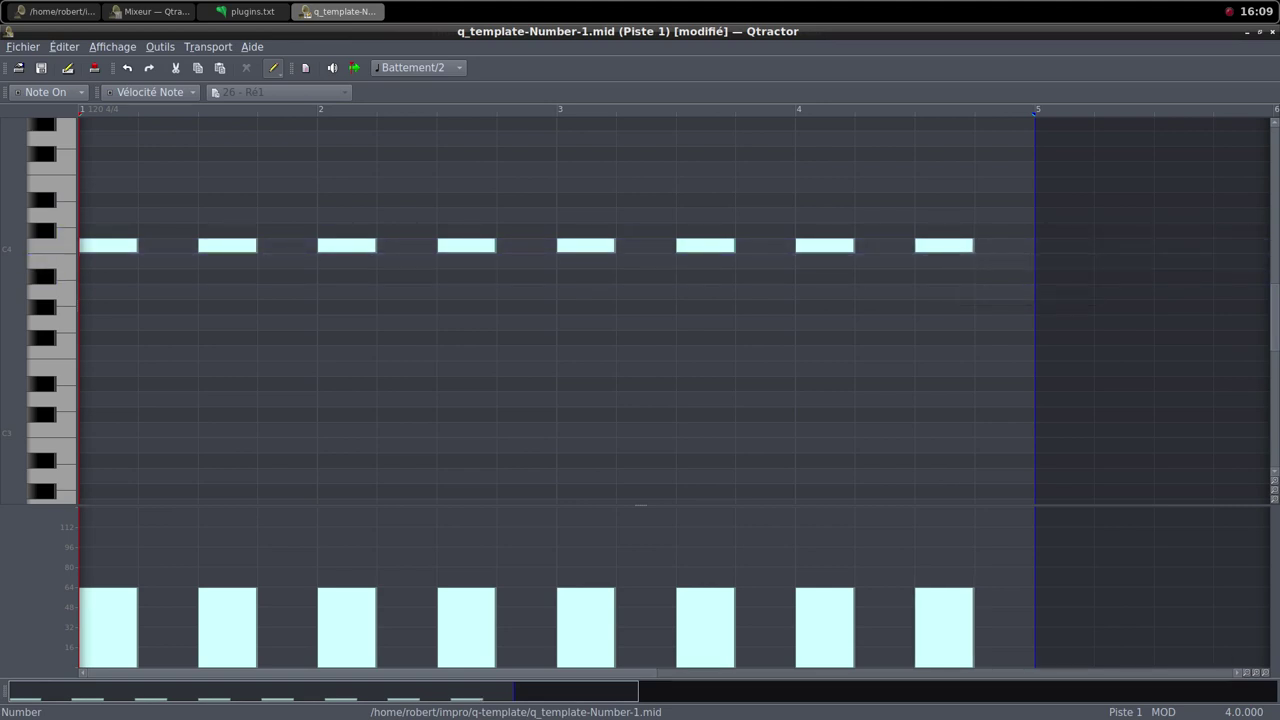
{"action": "left_click", "coordinate": [1259, 32]}
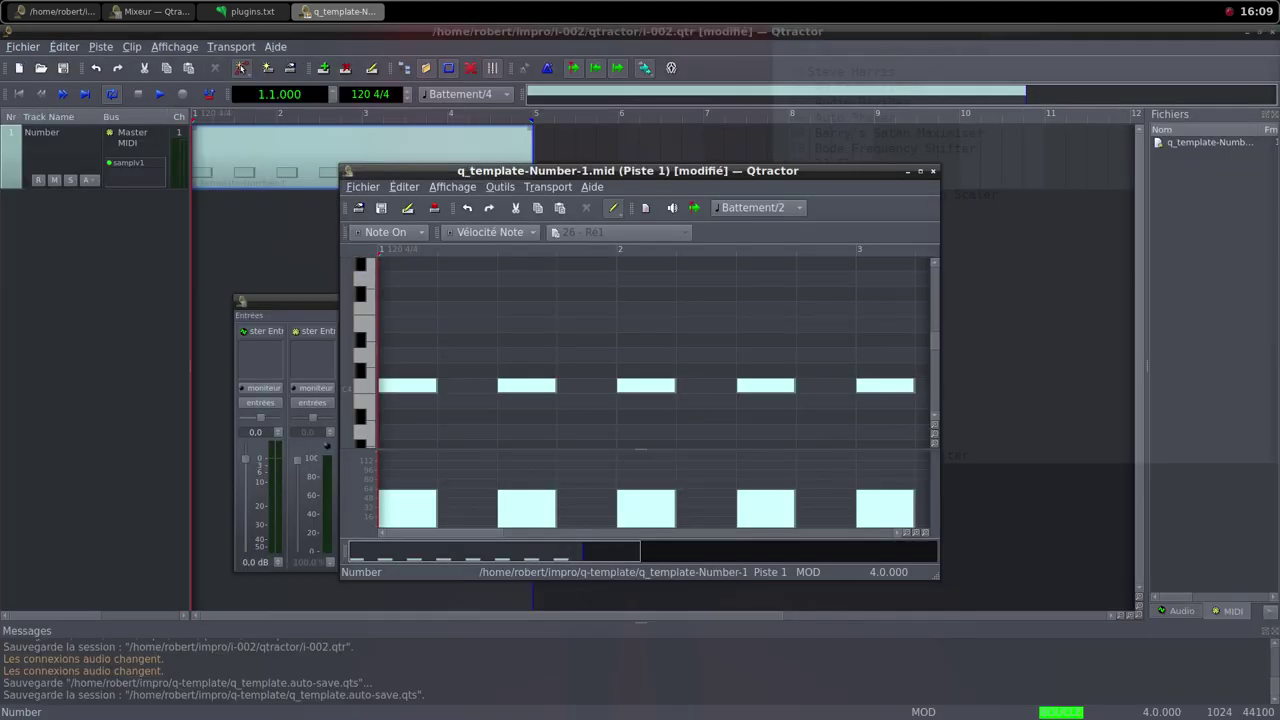
Close the clip's MIDI editor, then start playback with the Number track's fader at 0 % and bring it up to 100 %
{"action": "left_click", "coordinate": [933, 171]}
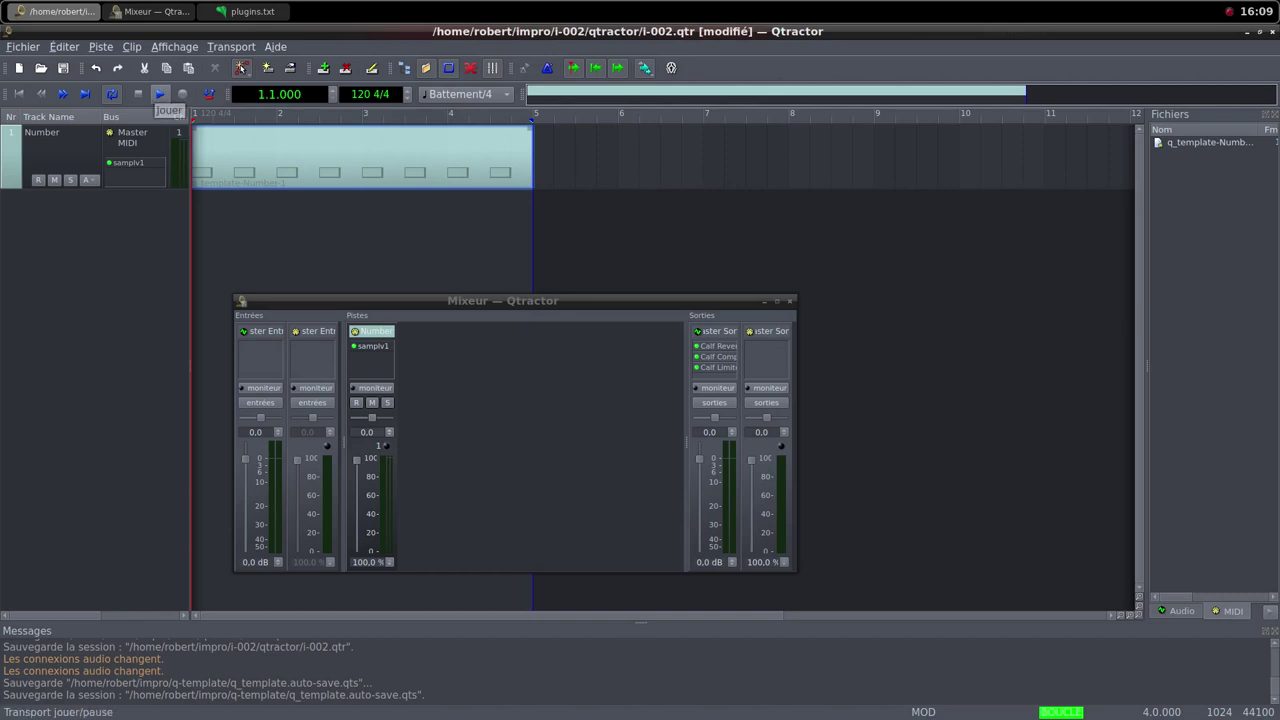
{"action": "left_click_drag", "start_coordinate": [357, 460], "coordinate": [357, 549]}
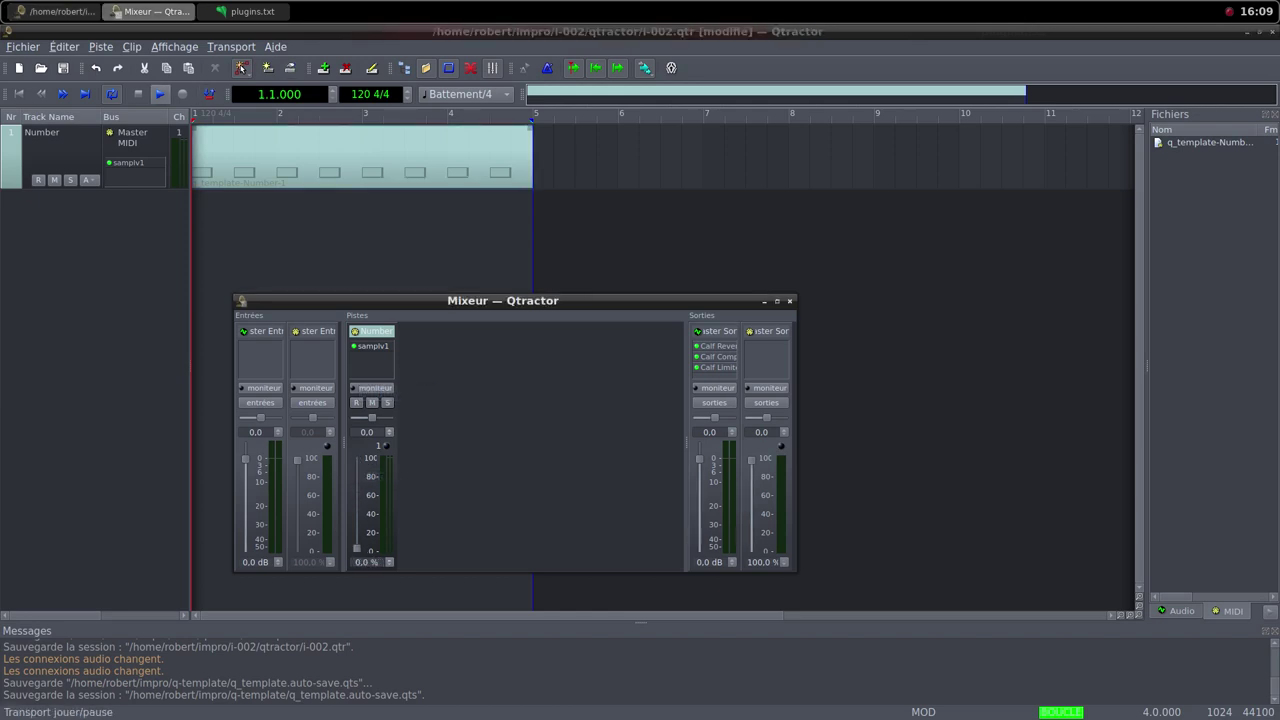
{"action": "left_click", "coordinate": [160, 94]}
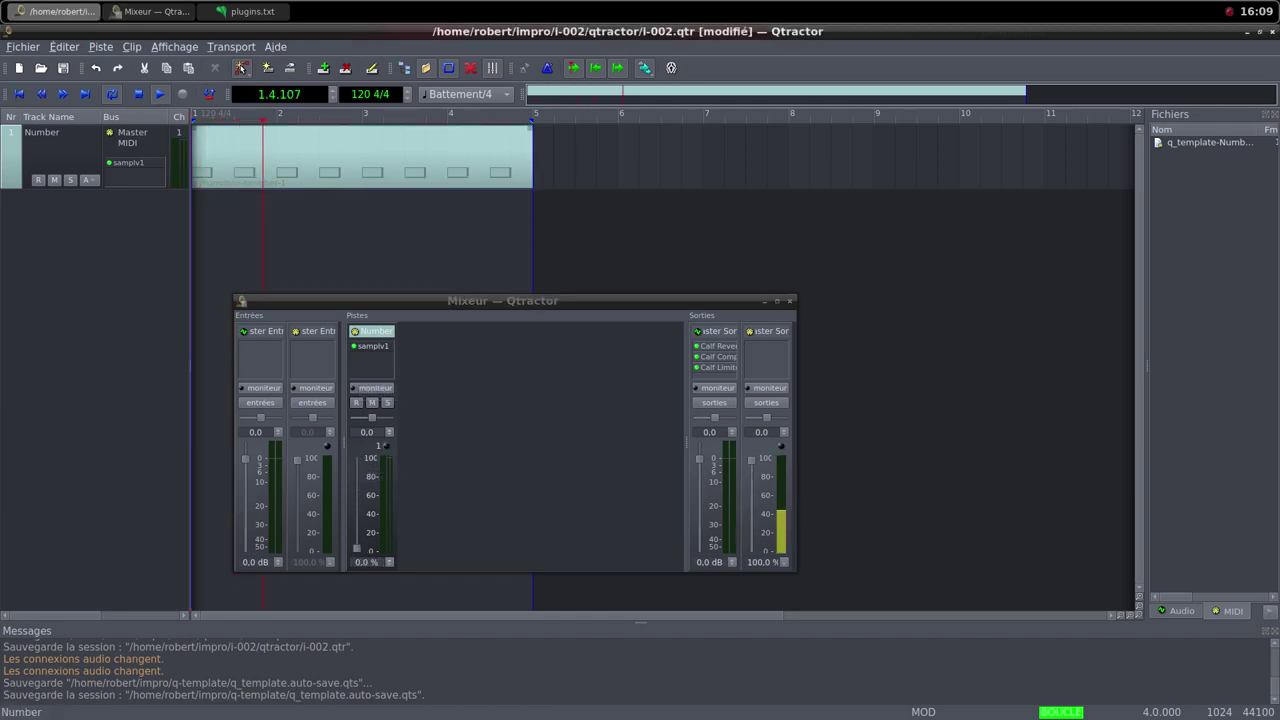
{"action": "left_click", "coordinate": [357, 538]}
{"action": "left_click_drag", "start_coordinate": [357, 540], "coordinate": [356, 460]}
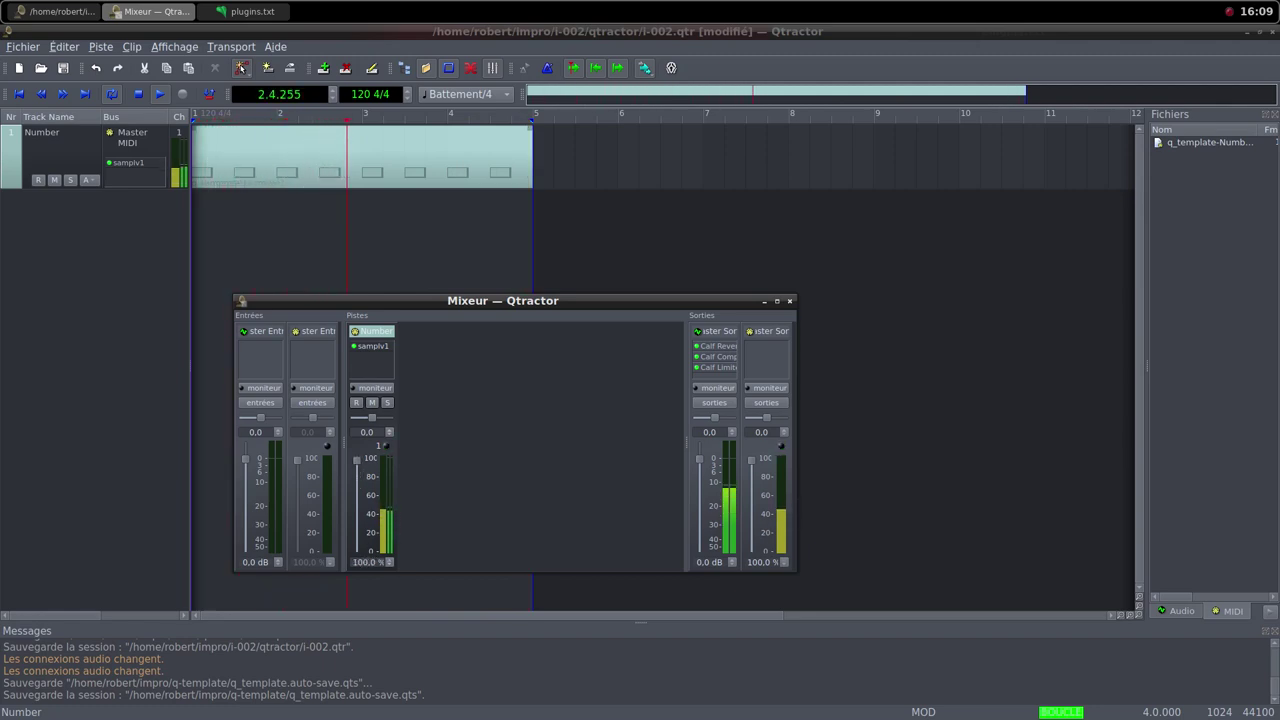
Add the LV2 Simple amplifier plugin to the Number track and set its gain to 10.598 dB
{"action": "right_click", "coordinate": [370, 360]}
{"action": "left_click", "coordinate": [380, 366]}
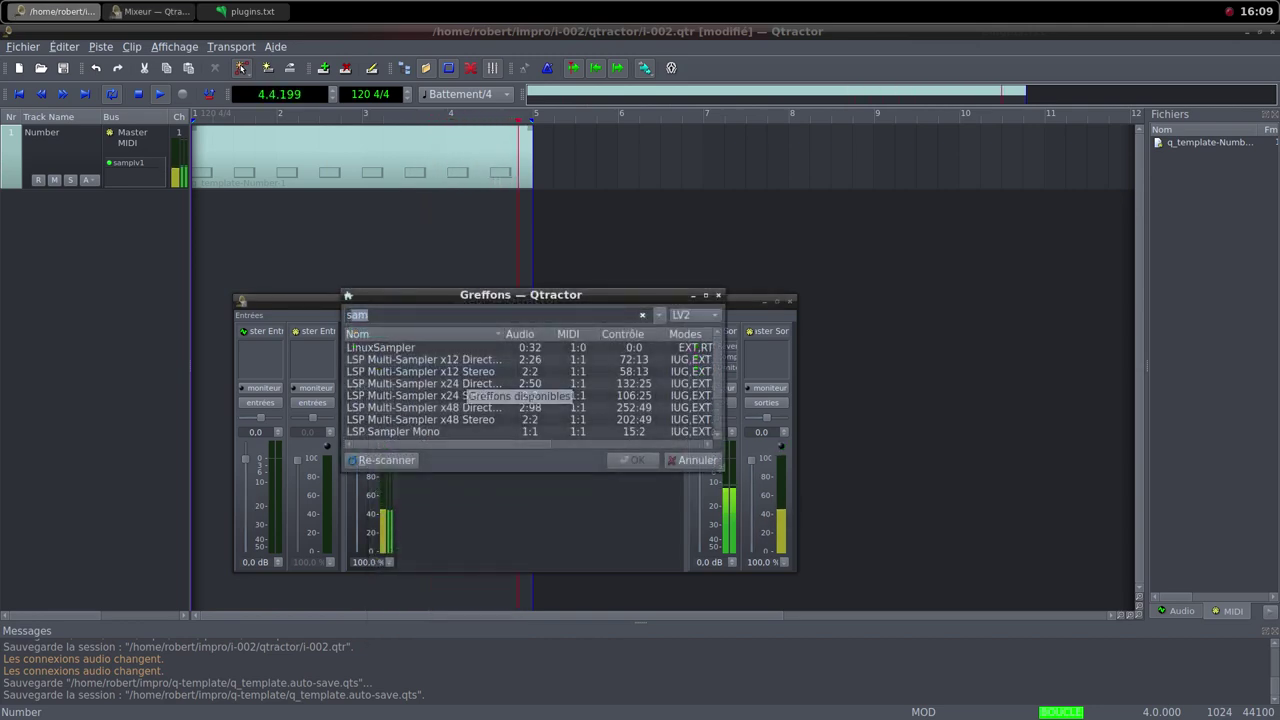
{"action": "type", "text": "sim"}
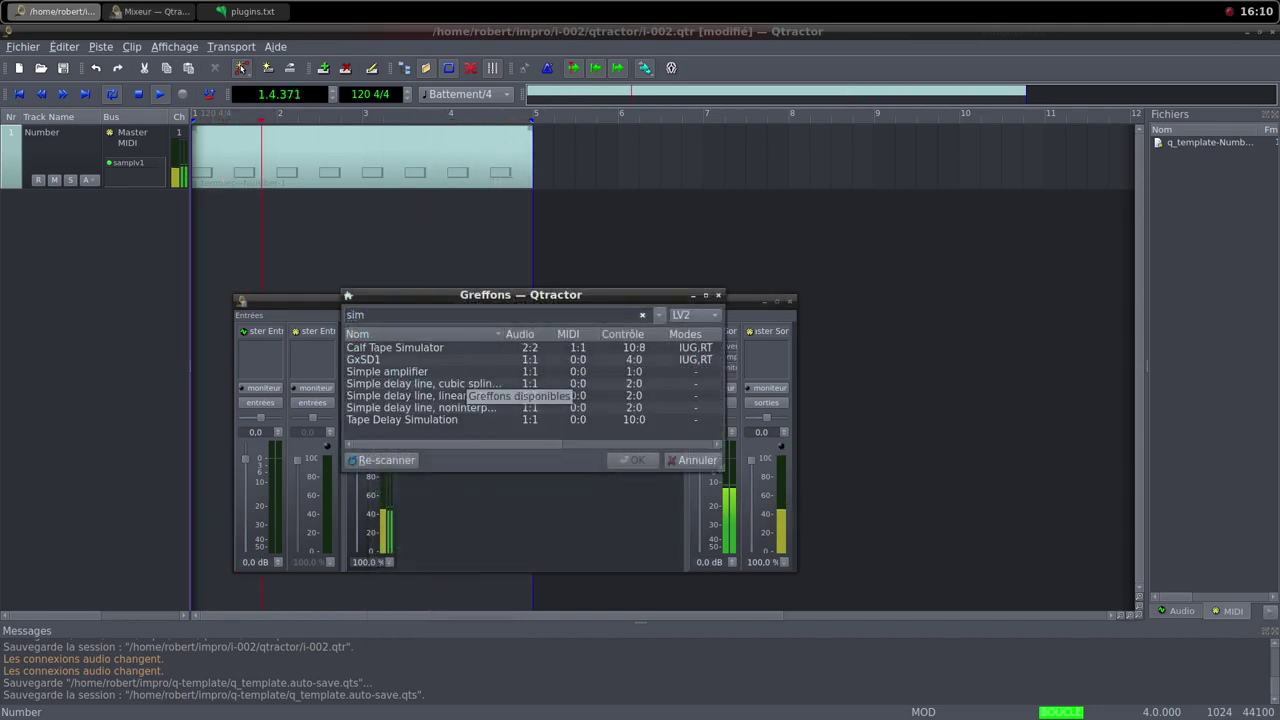
{"action": "double_click", "coordinate": [465, 372]}
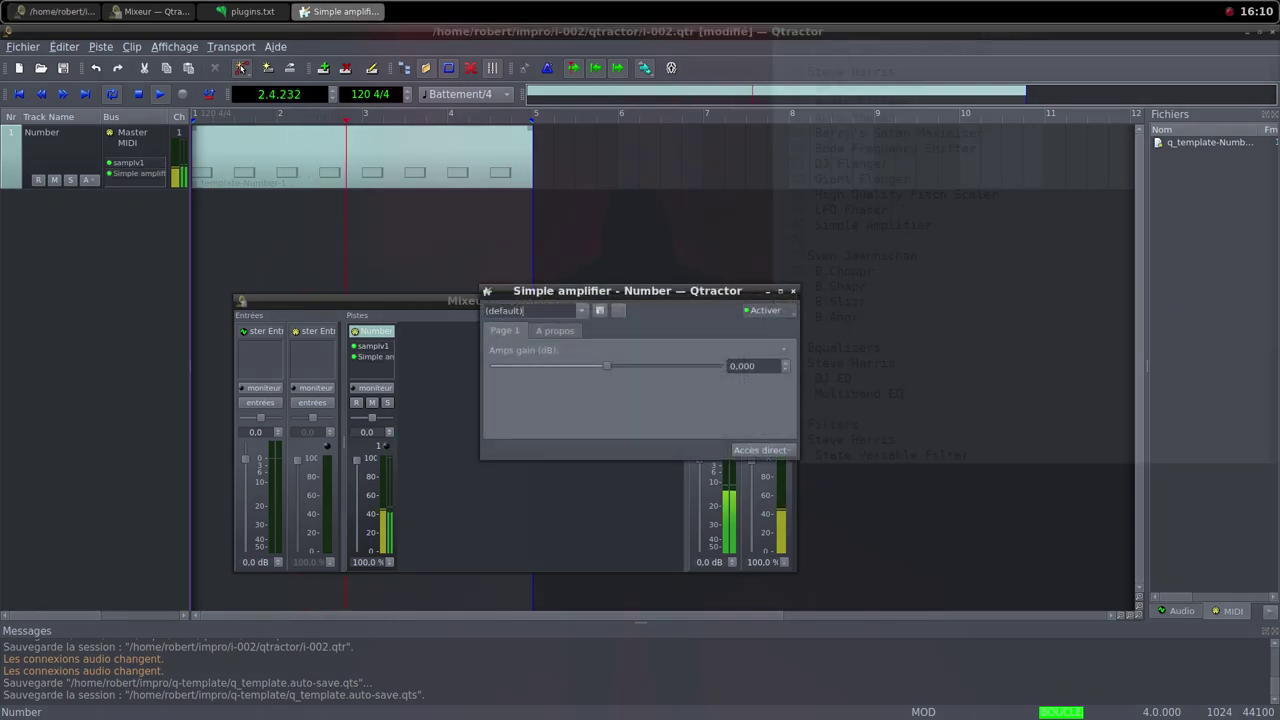
{"action": "left_click_drag", "start_coordinate": [607, 366], "coordinate": [624, 366]}
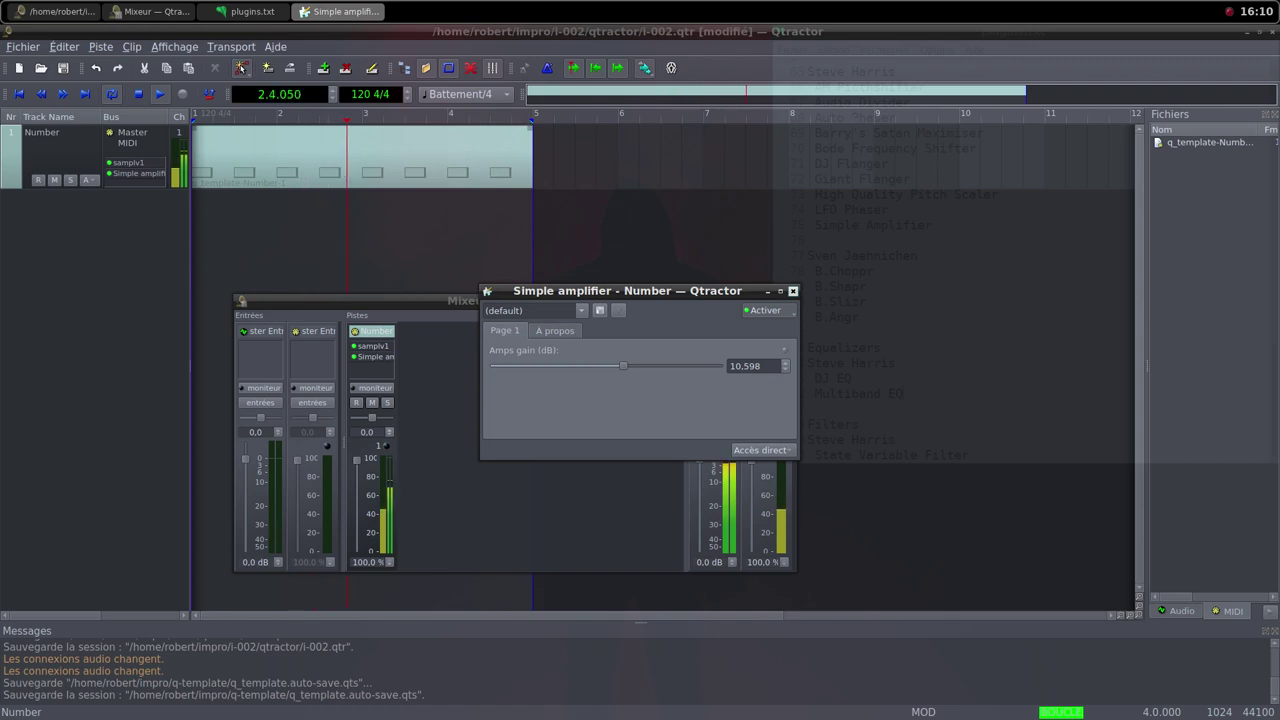
{"action": "left_click", "coordinate": [793, 291]}
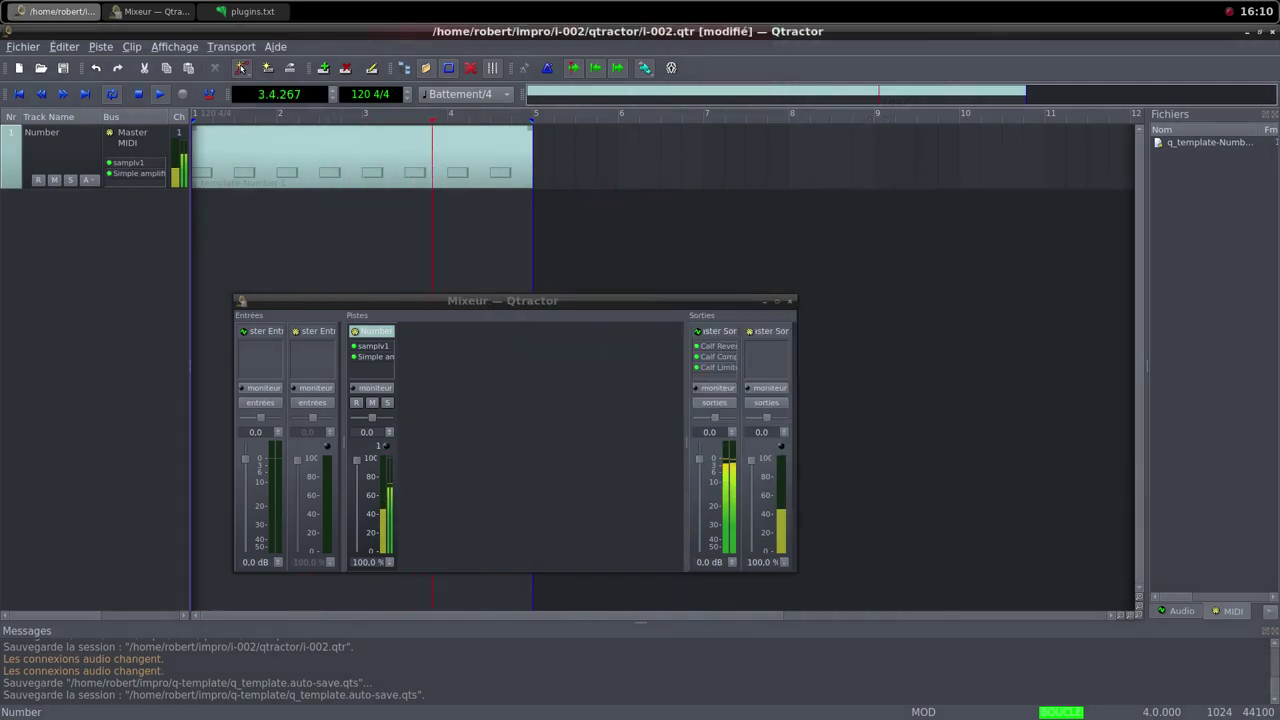
Add the LV2 AM pitchshifter plugin after the Simple amplifier on the Number track
{"action": "right_click", "coordinate": [378, 366]}
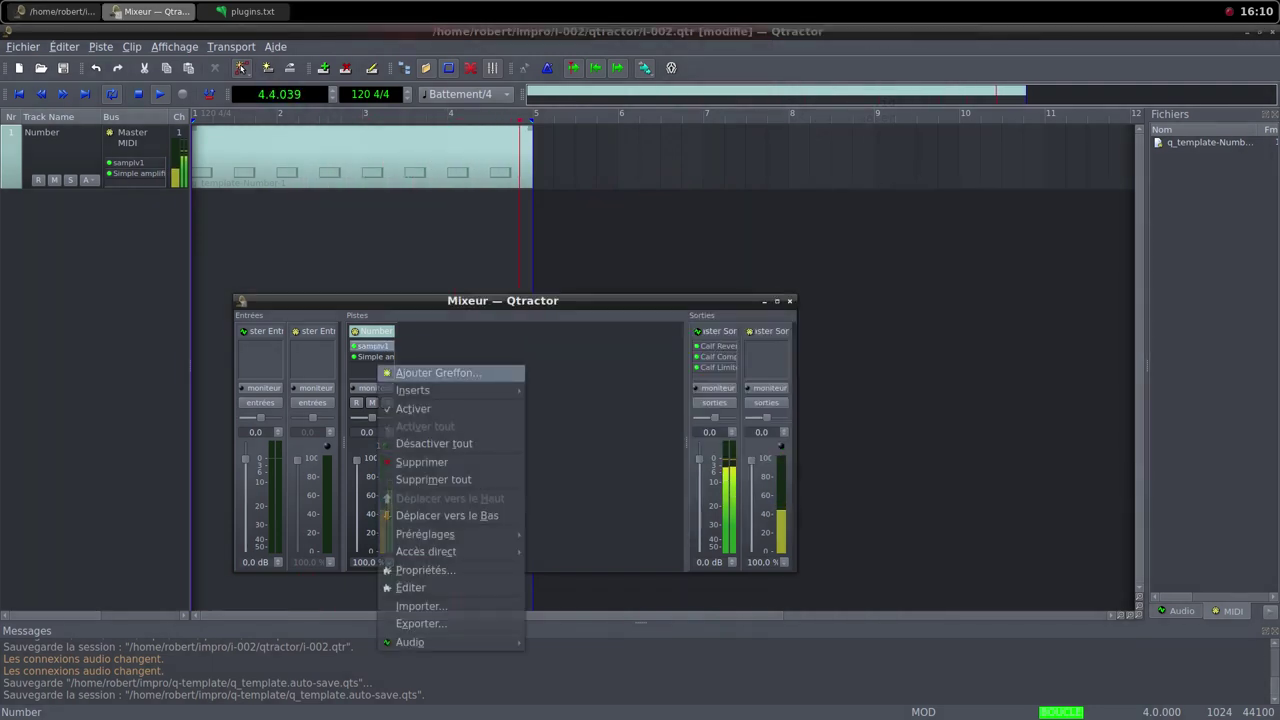
{"action": "left_click", "coordinate": [430, 373]}
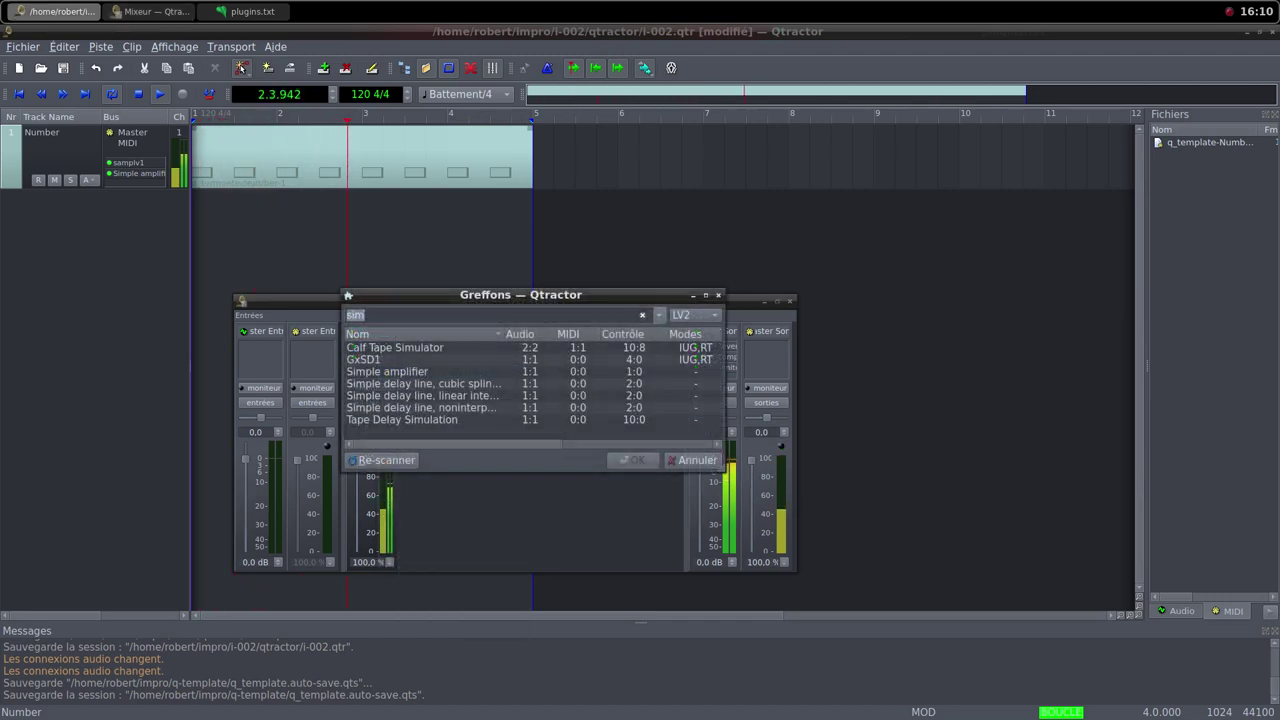
{"action": "type", "text": "spit"}
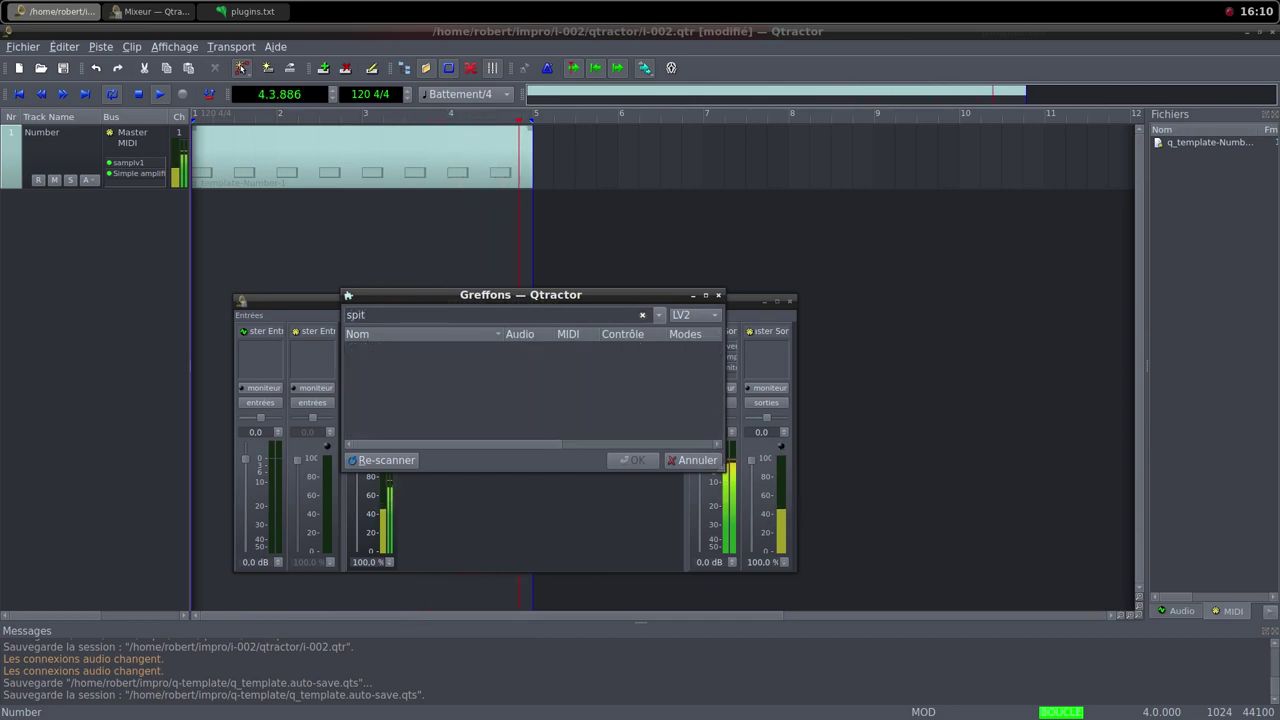
{"action": "key", "text": "Home"}
{"action": "key", "text": "Delete"}
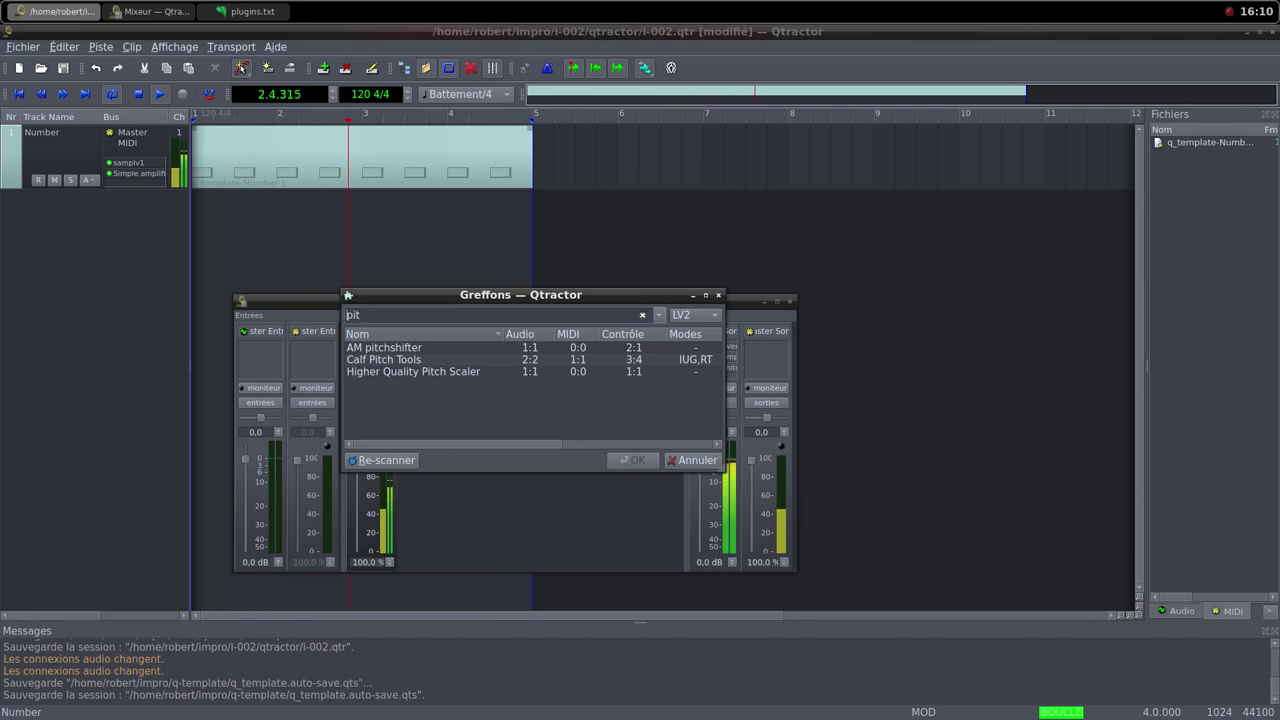
{"action": "key", "text": "Down"}
{"action": "key", "text": "Return"}
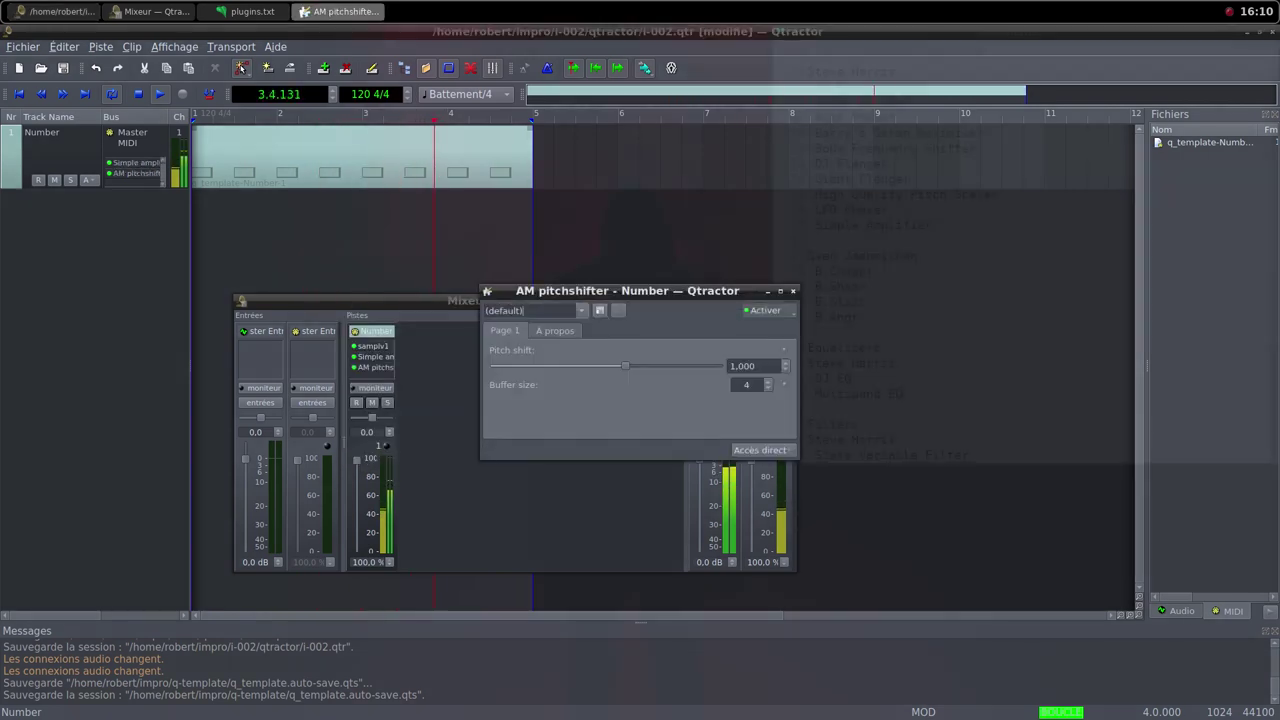
Set the AM pitchshifter's pitch shift to 0.331 and the Number track's Simple amplifier gain to 16.408 dB
{"action": "left_click_drag", "start_coordinate": [625, 366], "coordinate": [619, 366]}
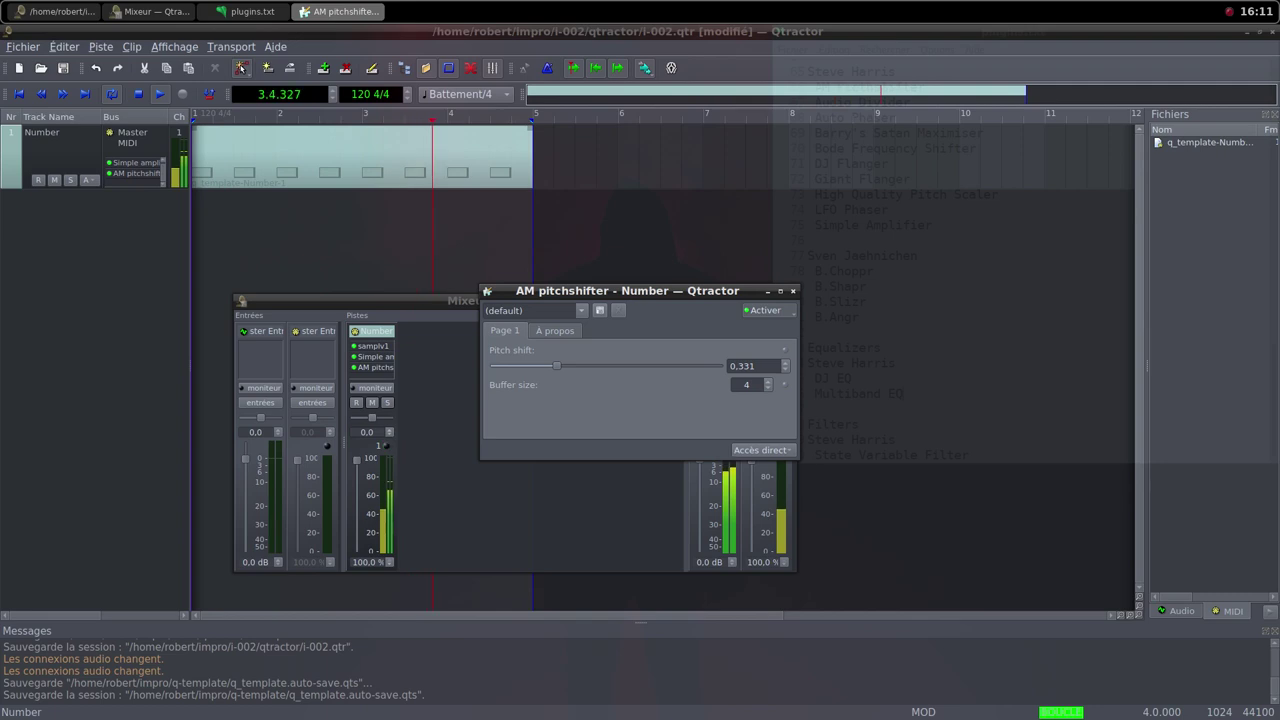
{"action": "key", "text": "Escape"}
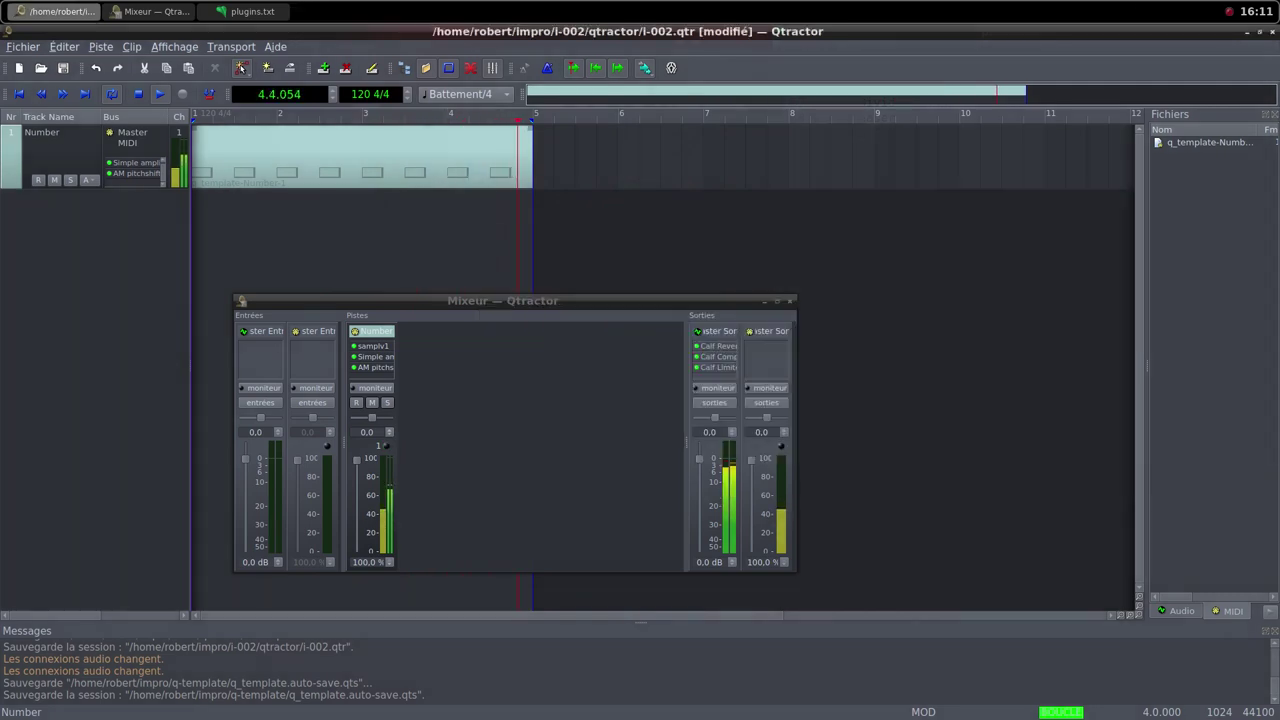
{"action": "double_click", "coordinate": [375, 357]}
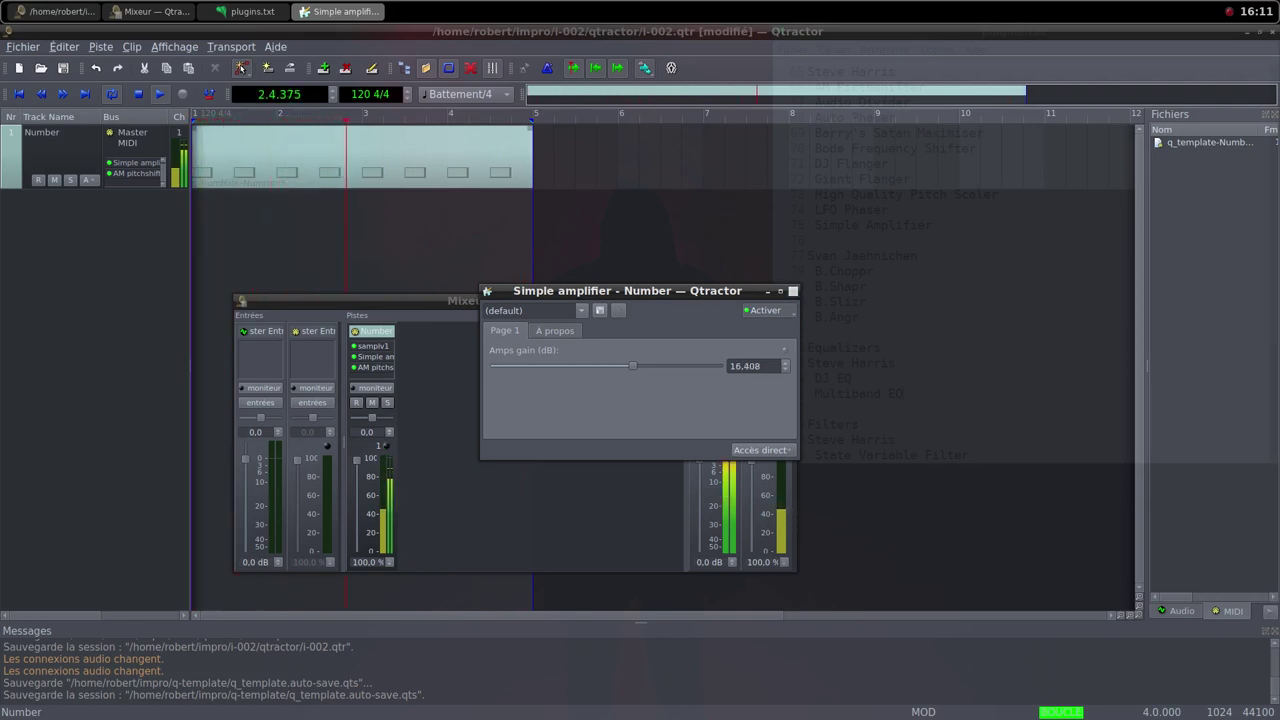
{"action": "left_click", "coordinate": [793, 291]}
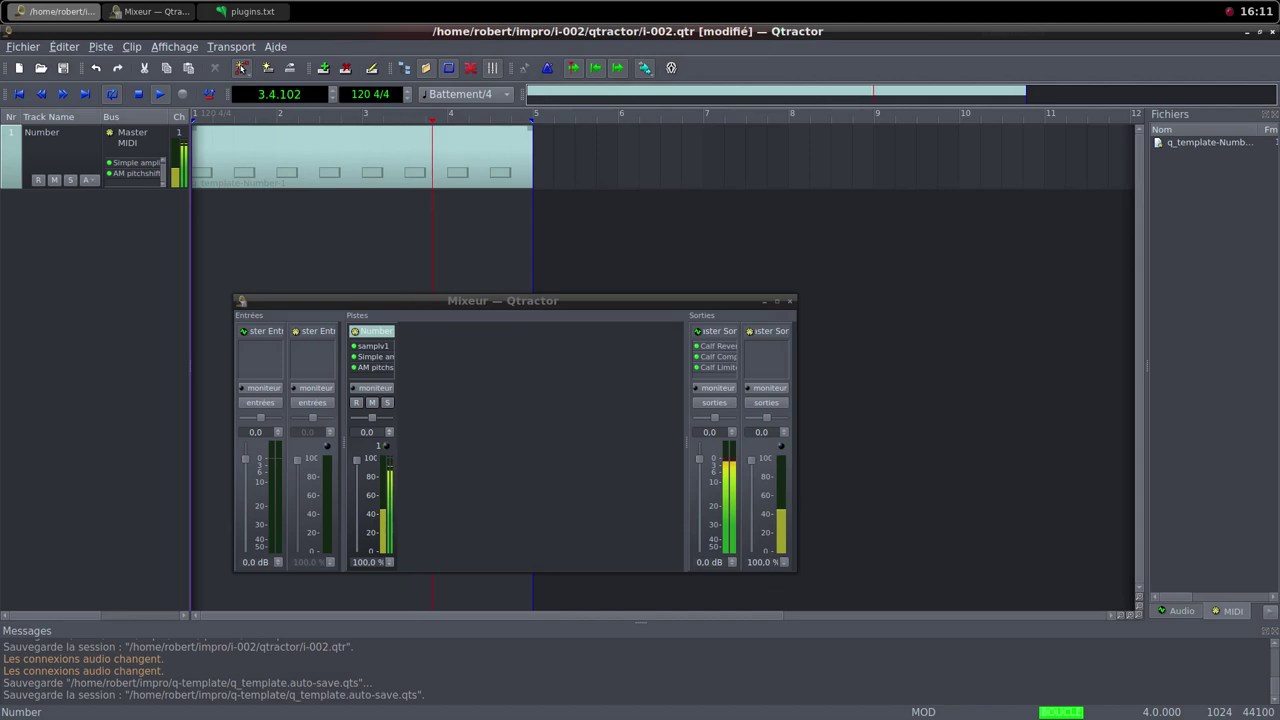
Switch to Freesound in Firefox, get another random sound, and save 43219__noisecollector__91cpat9999999b.wav in the i-002 samples folder
{"action": "middle_click", "coordinate": [563, 2]}
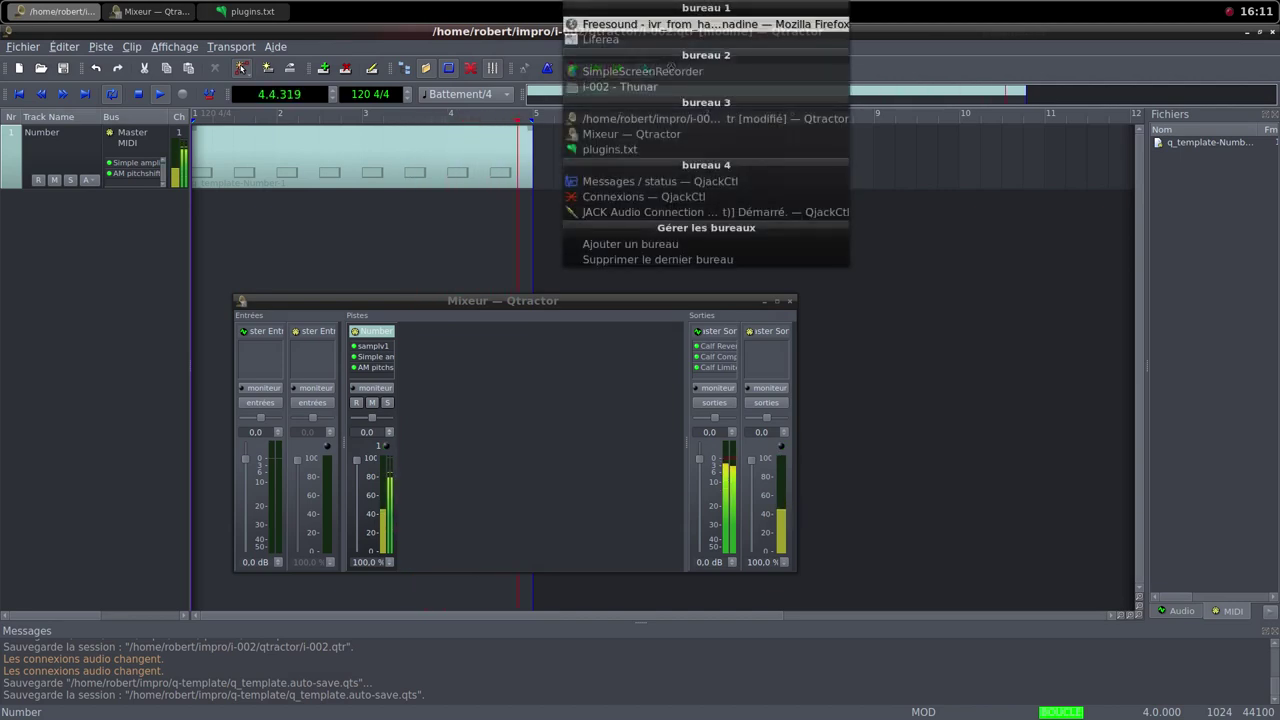
{"action": "key", "text": "Return"}
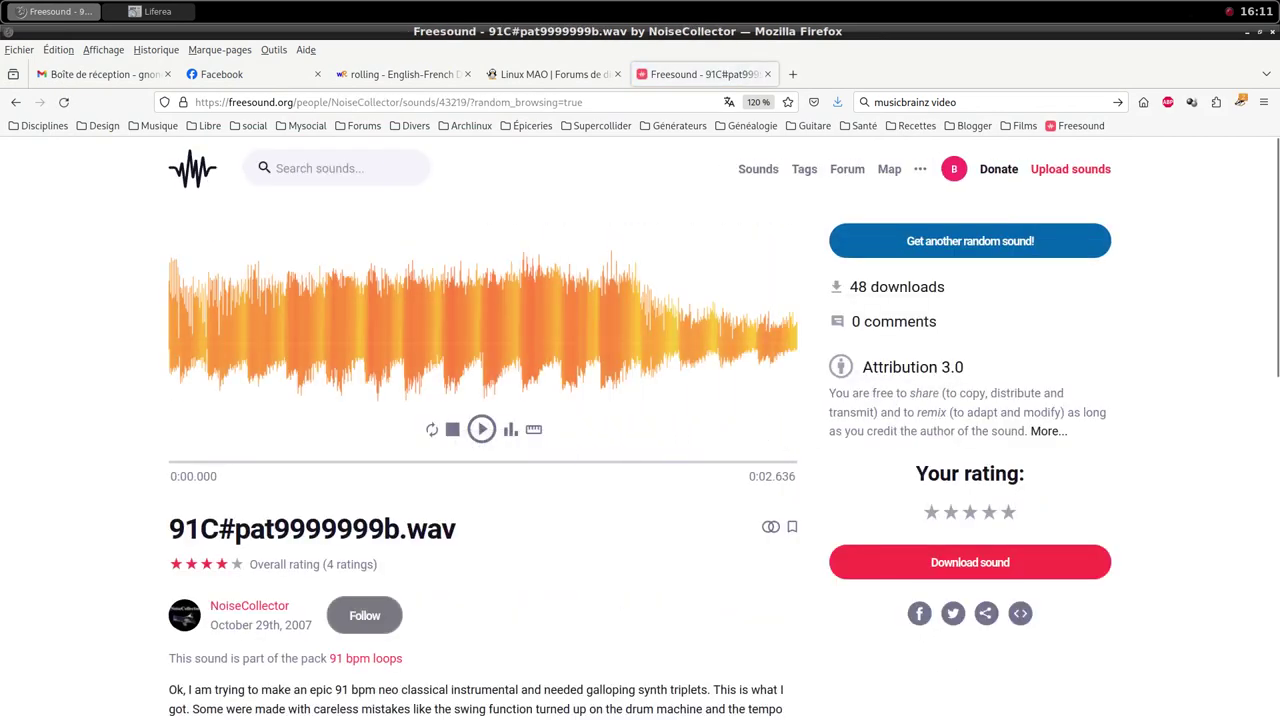
{"action": "scroll", "coordinate": [640, 430], "scroll_direction": "down", "scroll_amount": 2}
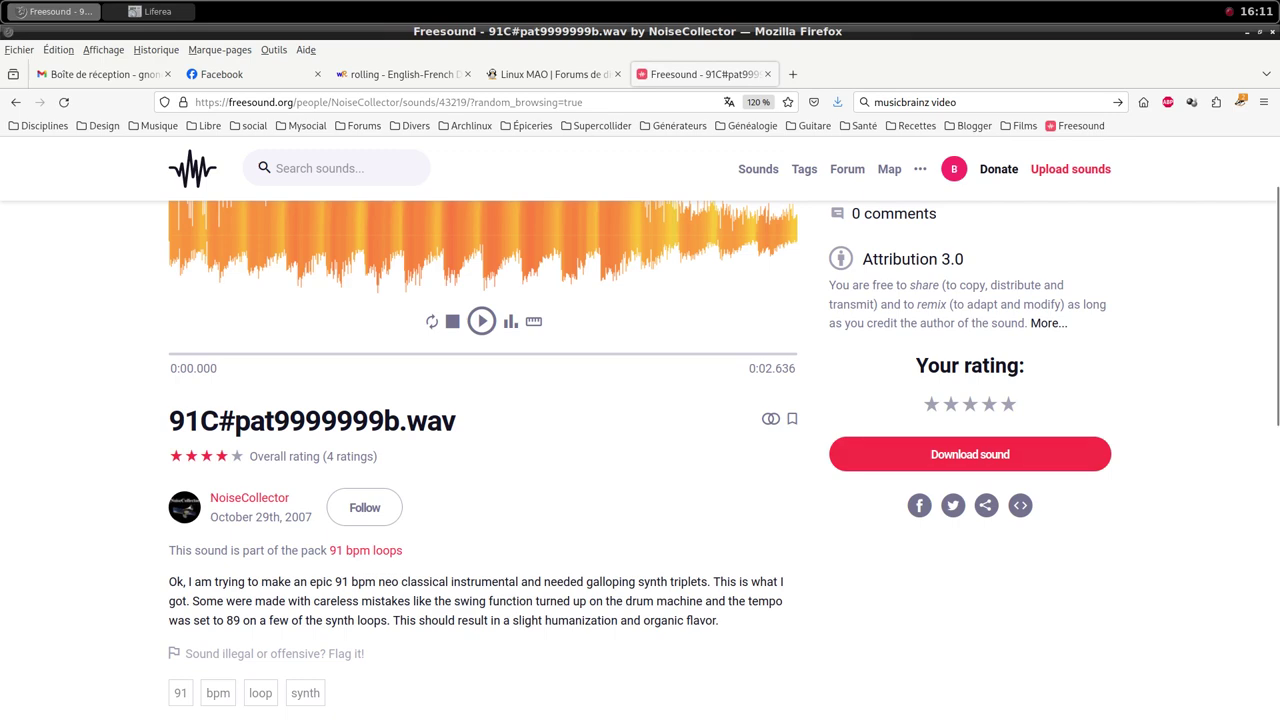
{"action": "scroll", "coordinate": [970, 560], "scroll_direction": "up", "scroll_amount": 2}
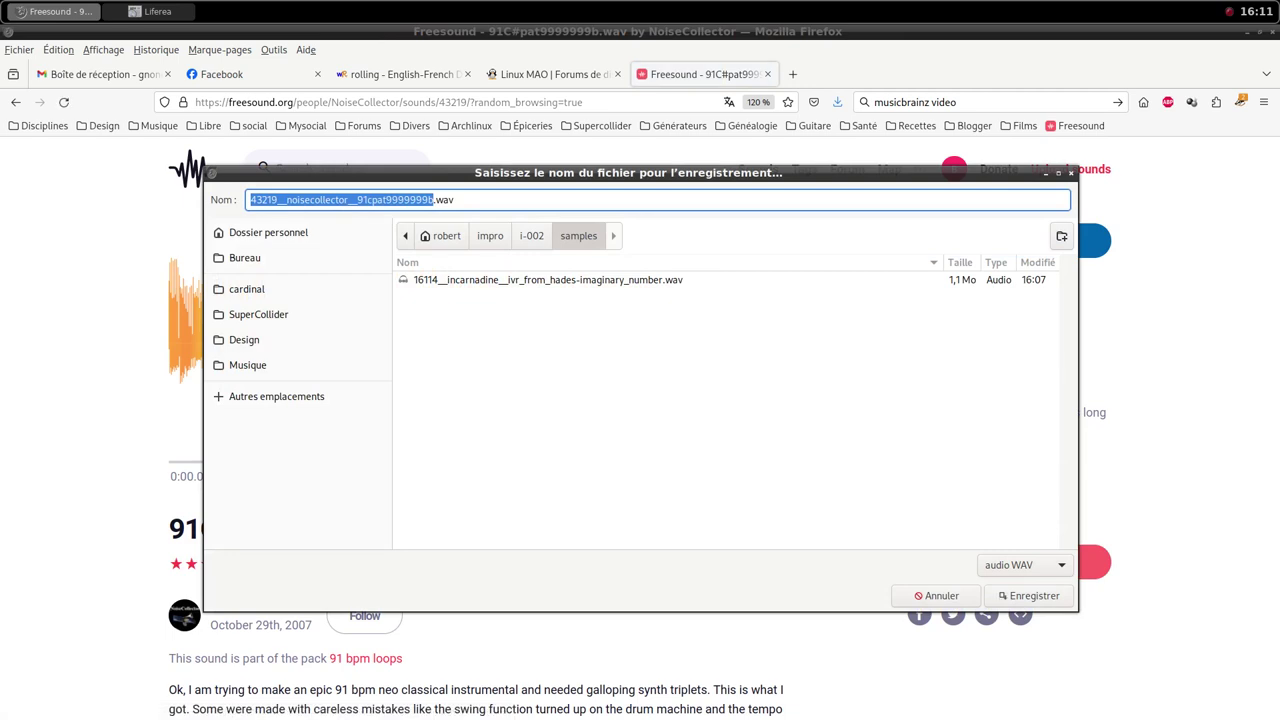
{"action": "key", "text": "Return"}
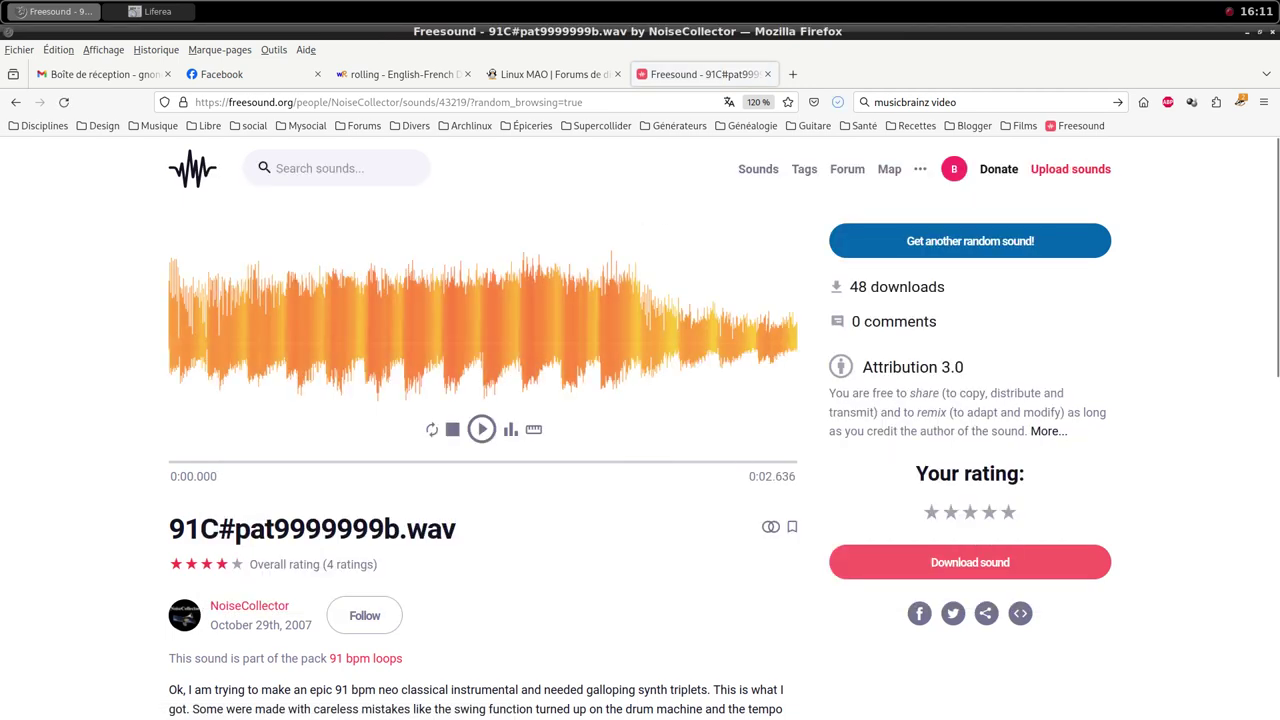
Return to the Qtractor session and begin adding a second track of type MIDI
{"action": "middle_click", "coordinate": [555, 3]}
{"action": "left_click", "coordinate": [640, 119]}
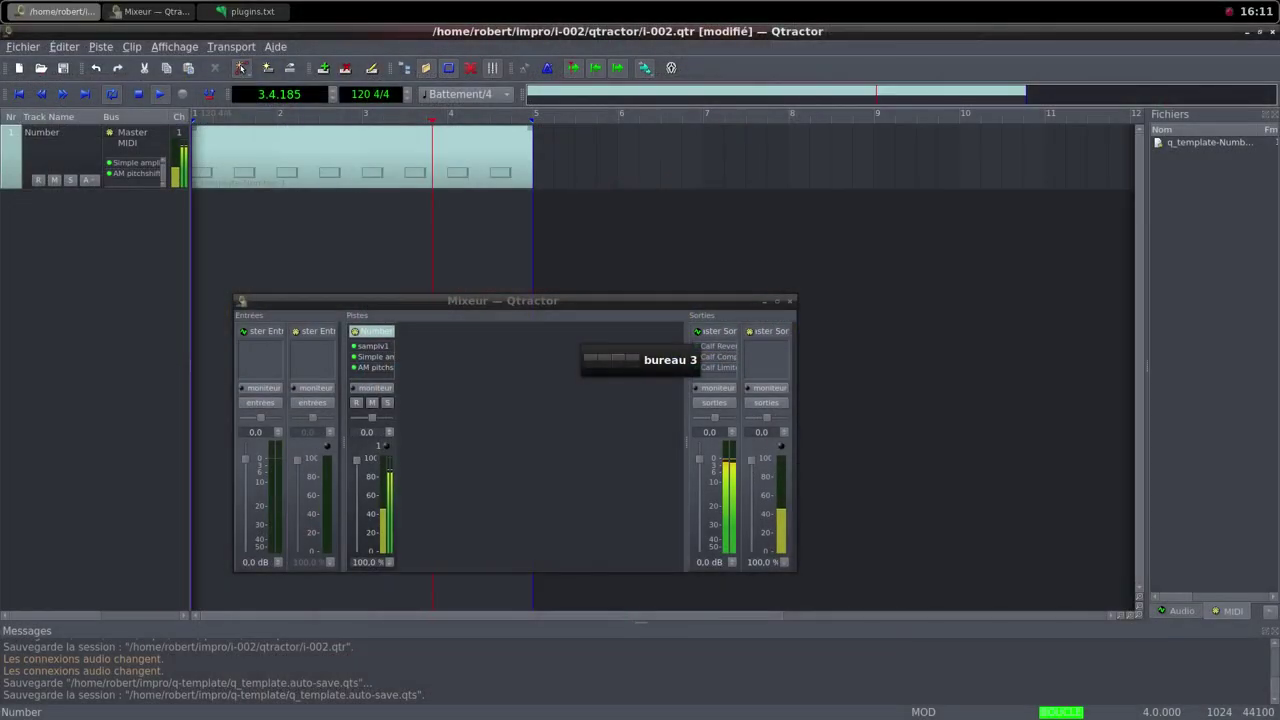
{"action": "right_click", "coordinate": [459, 423]}
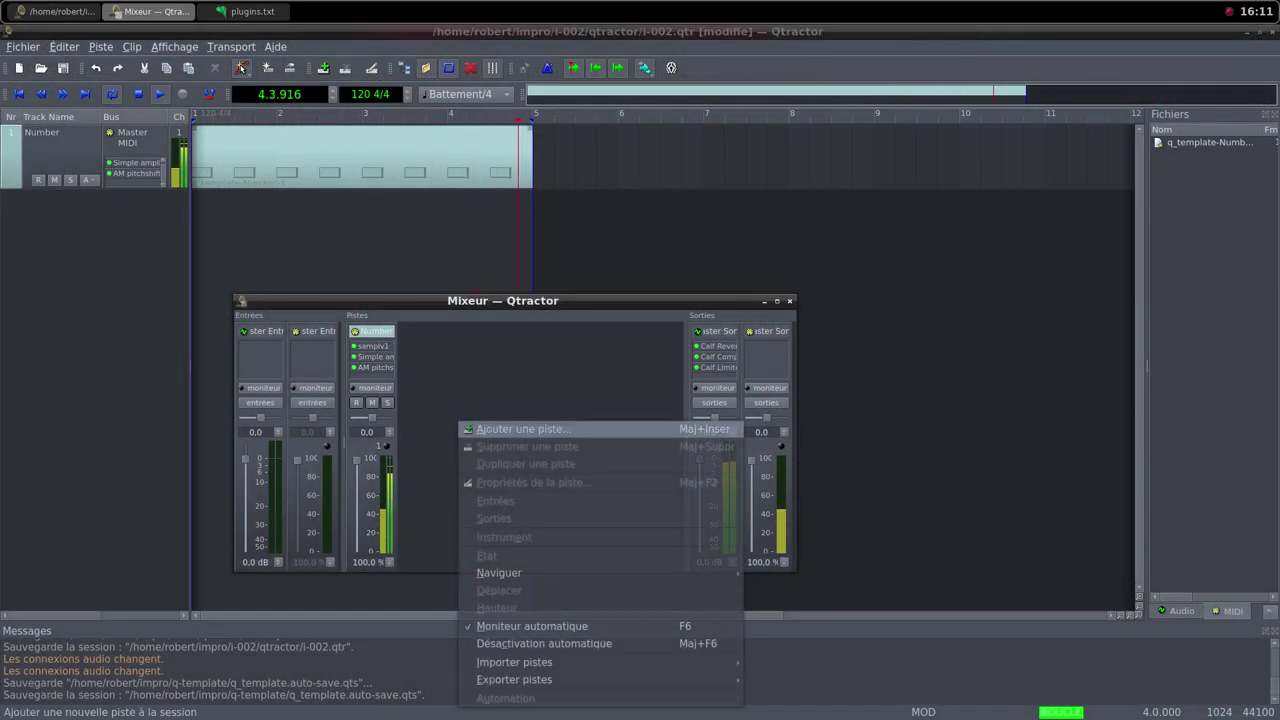
{"action": "left_click", "coordinate": [500, 429]}
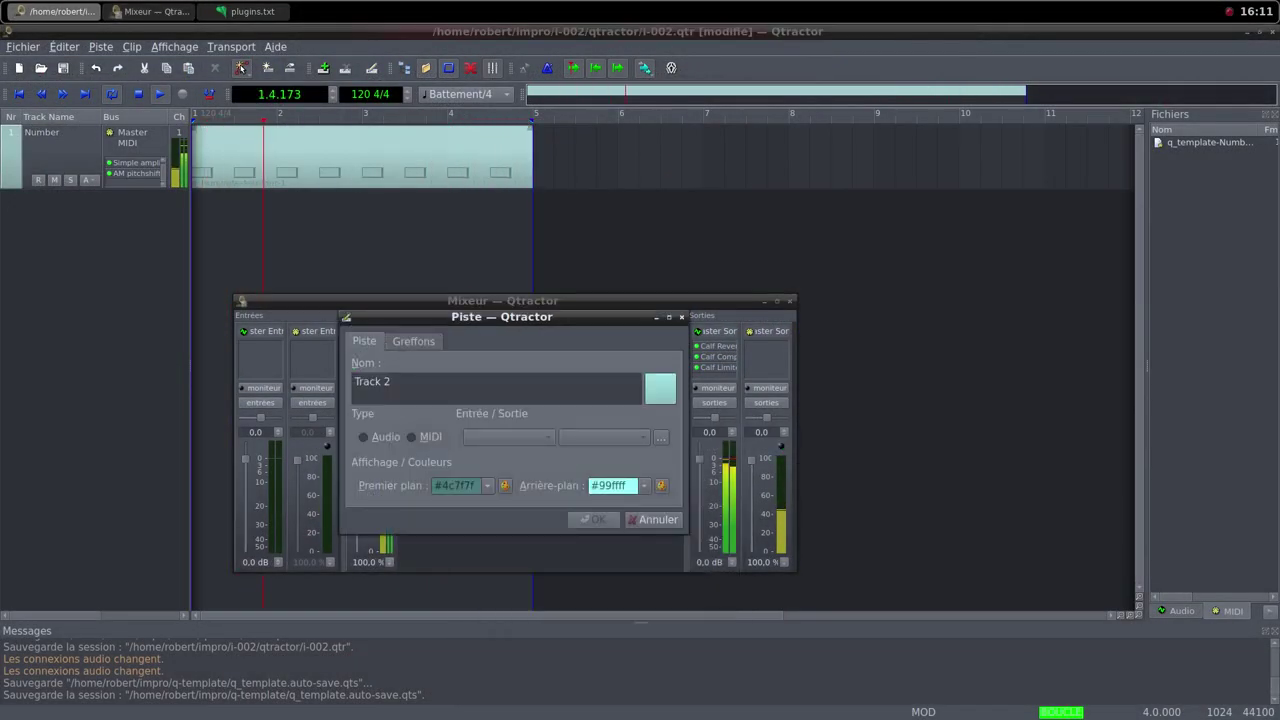
{"action": "key", "text": "ctrl+Tab"}
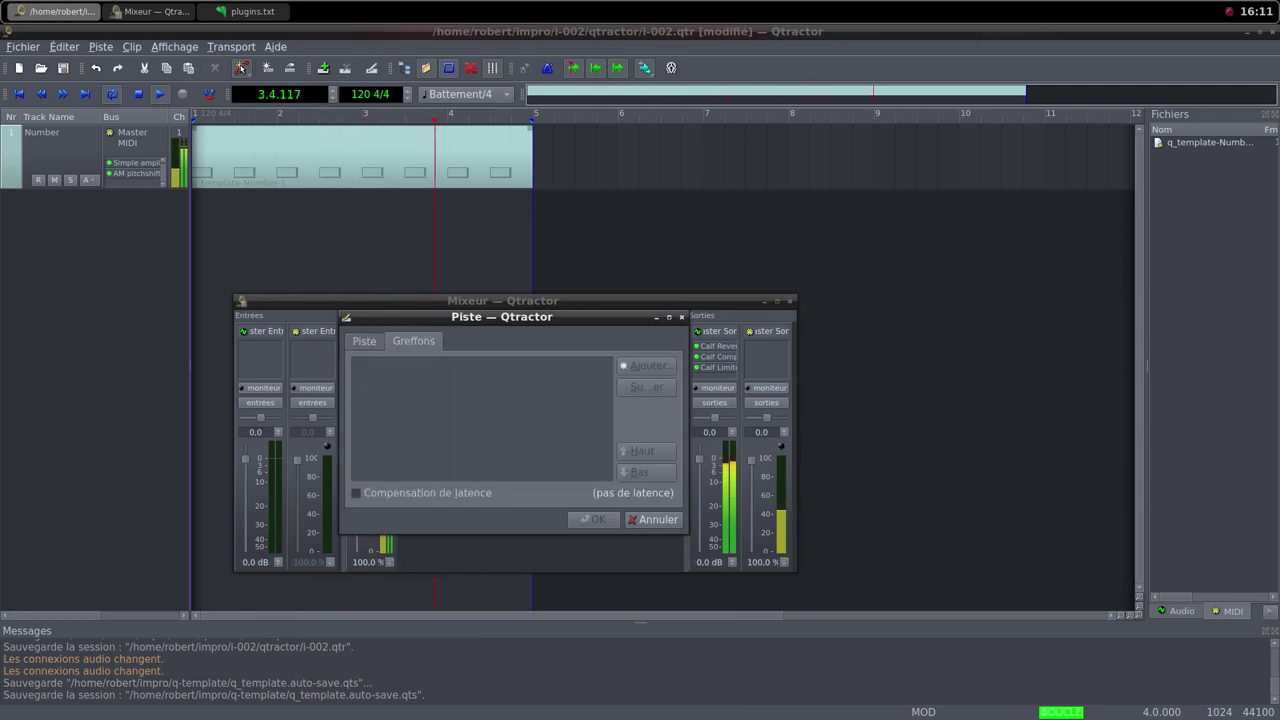
{"action": "key", "text": "ctrl+Tab"}
{"action": "key", "text": "alt+m"}
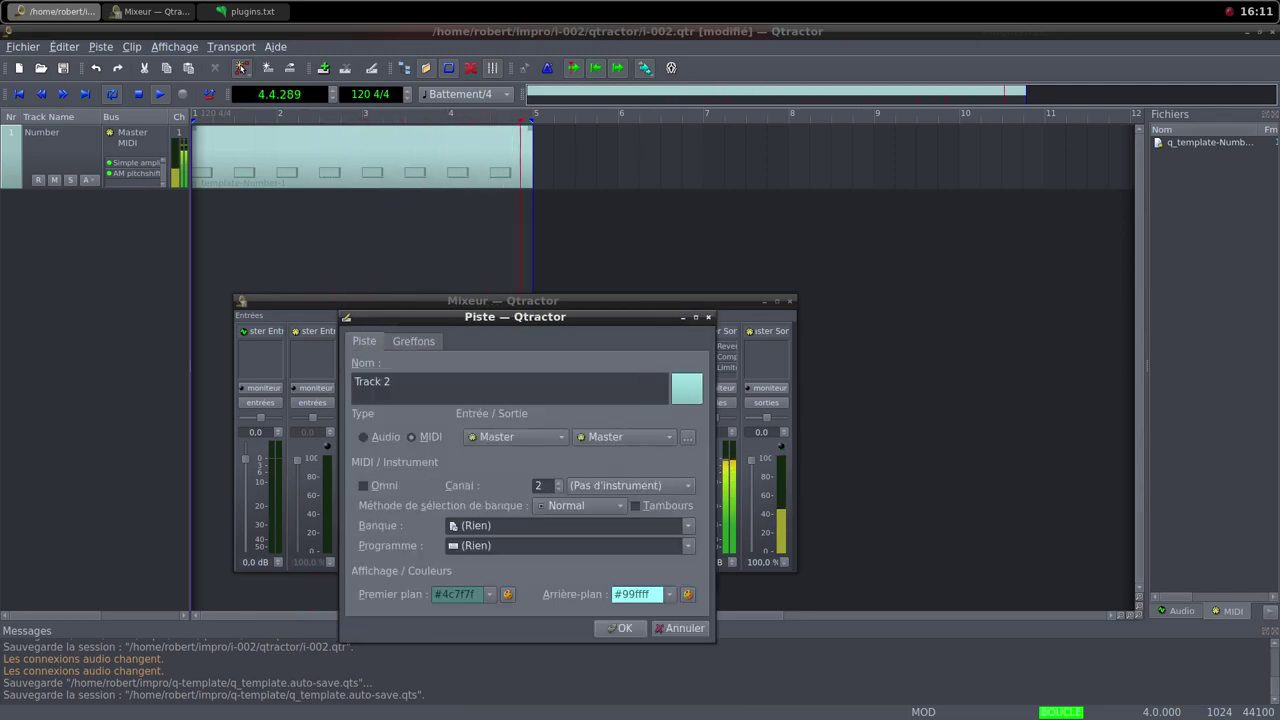
Add the LV2 samplv1 plugin to the new MIDI track's plugin list
{"action": "key", "text": "ctrl+Tab"}
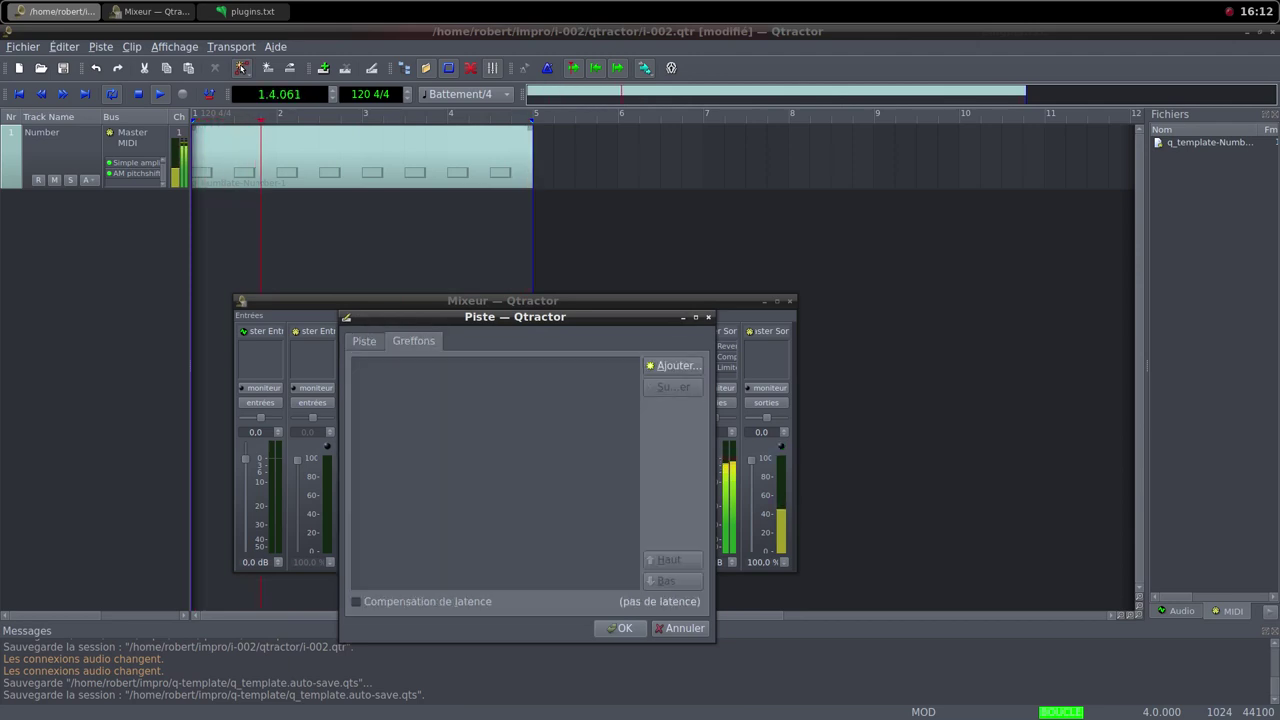
{"action": "key", "text": "alt+a"}
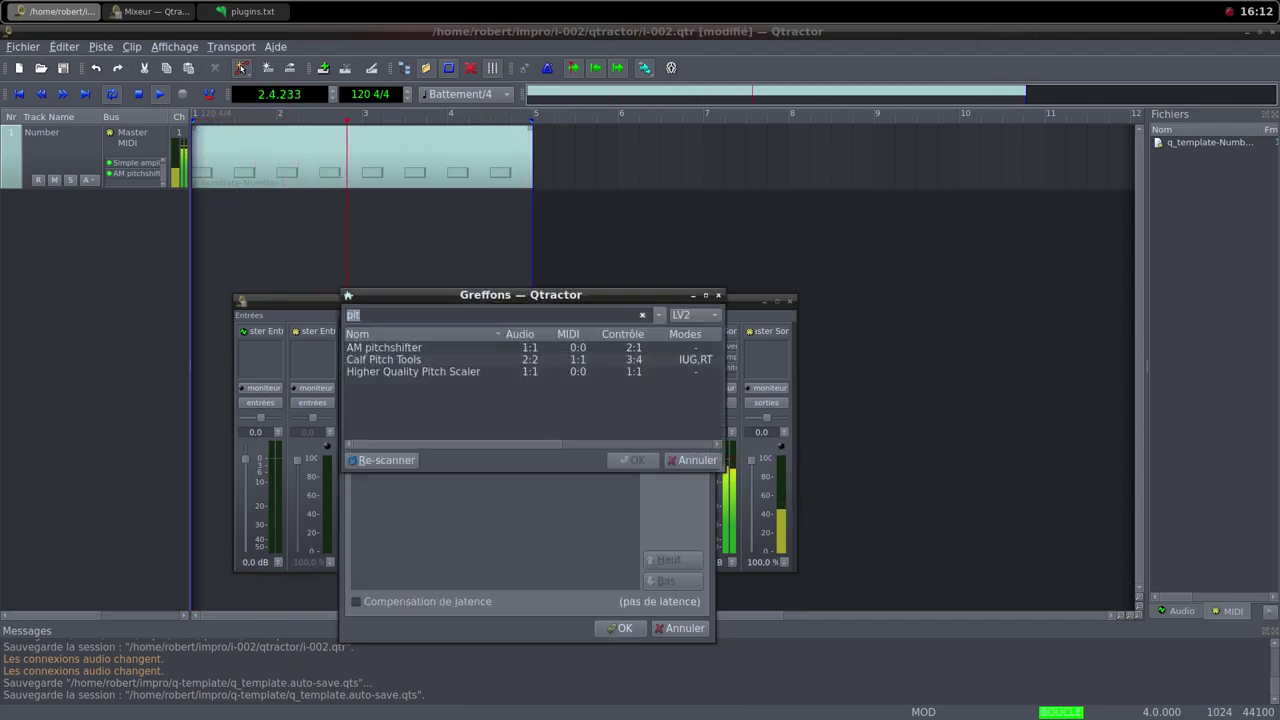
{"action": "type", "text": "sam"}
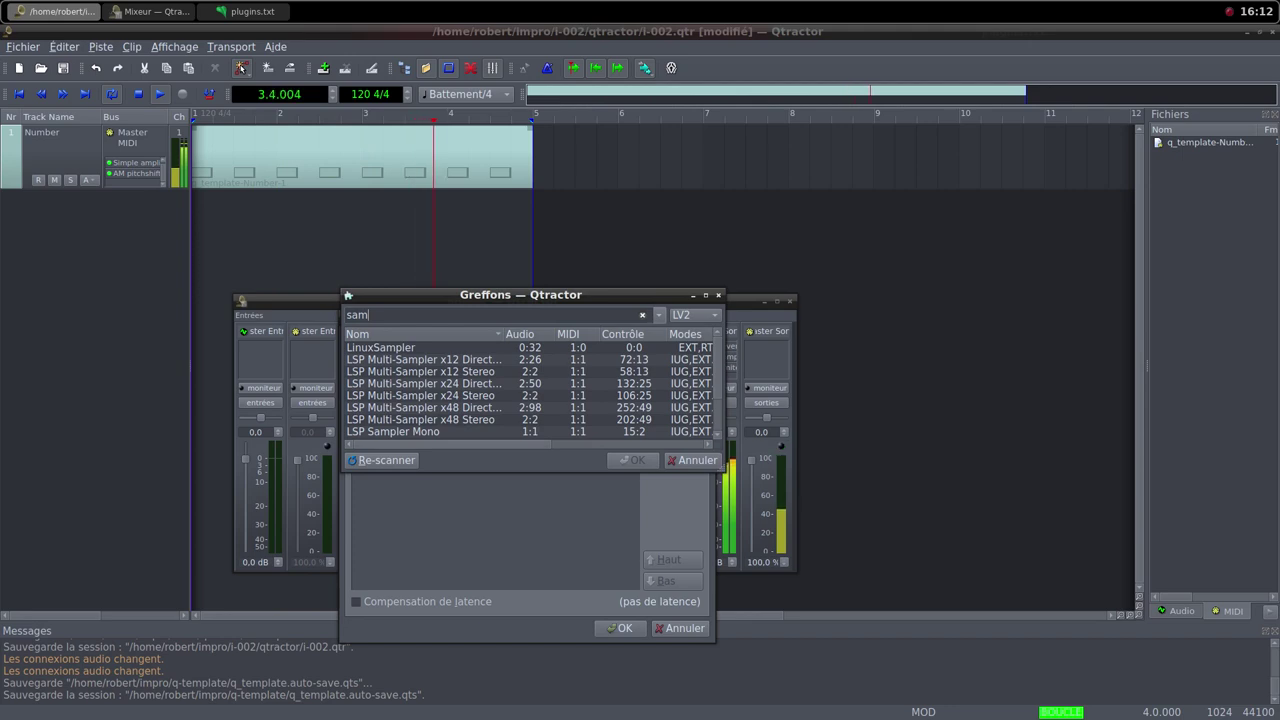
{"action": "scroll", "coordinate": [530, 390], "scroll_direction": "down", "scroll_amount": 2}
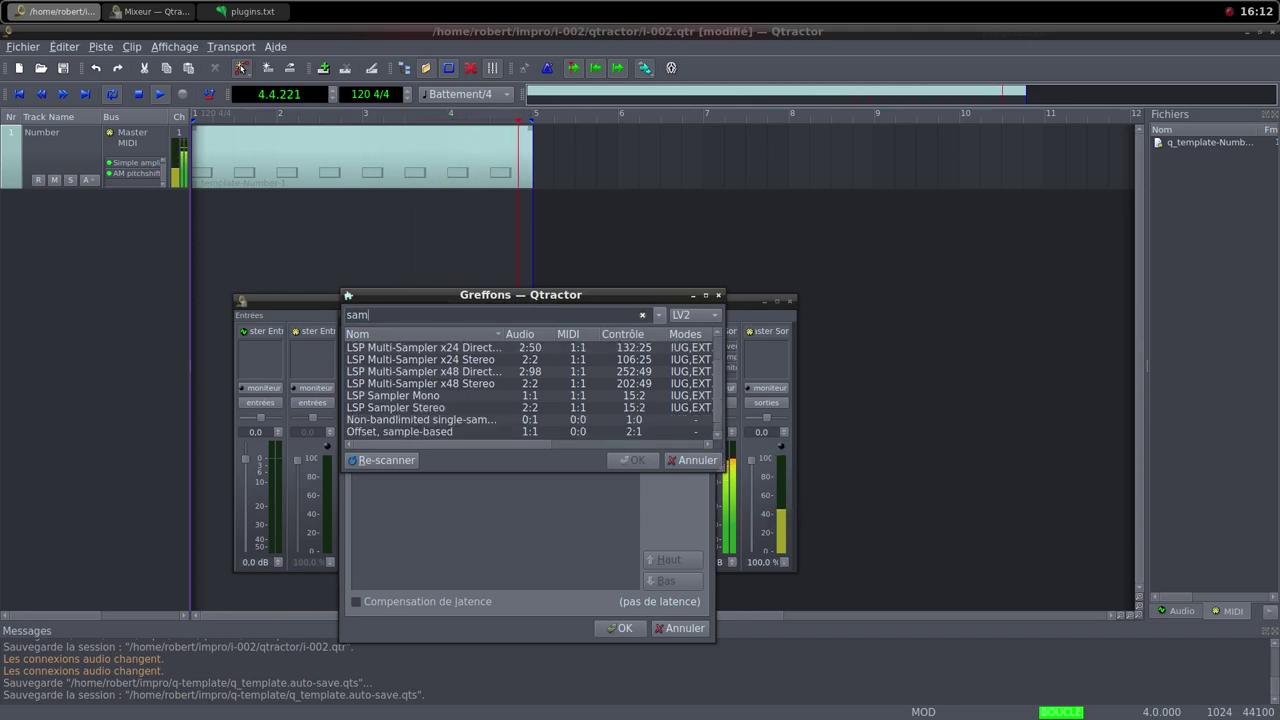
{"action": "scroll", "coordinate": [430, 390], "scroll_direction": "up", "scroll_amount": 2}
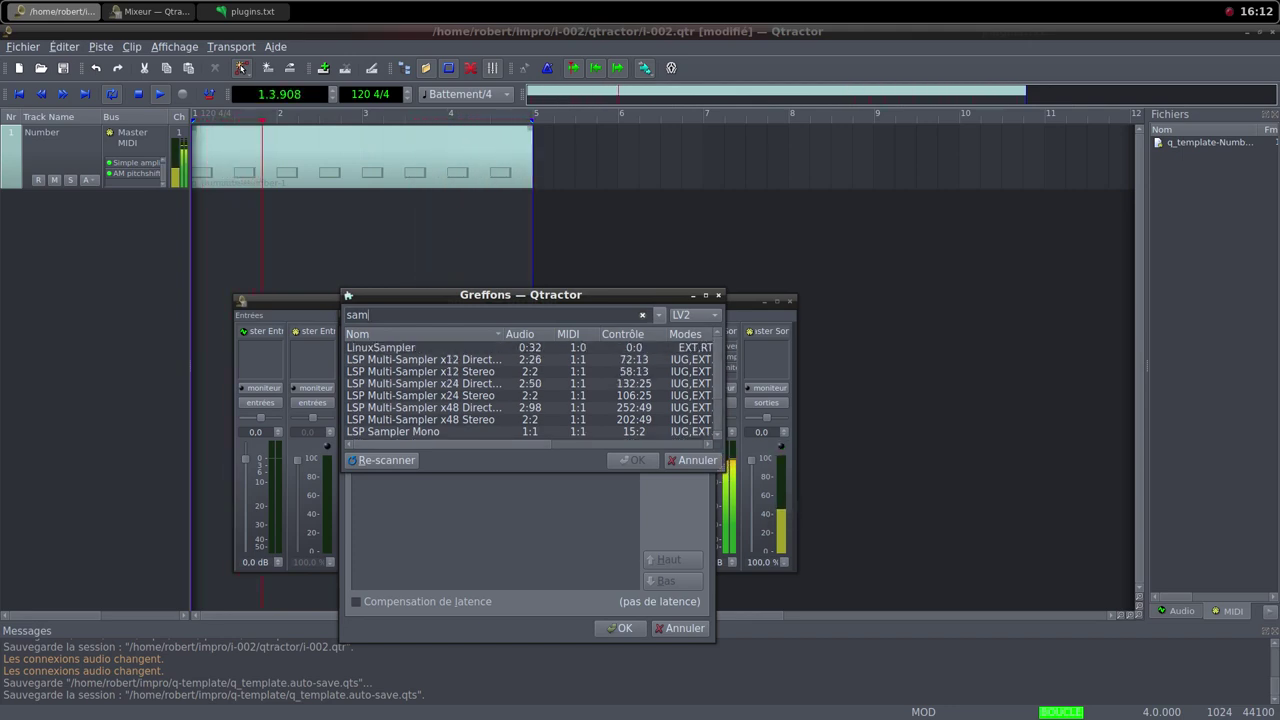
{"action": "type", "text": "p"}
{"action": "scroll", "coordinate": [530, 390], "scroll_direction": "down", "scroll_amount": 1}
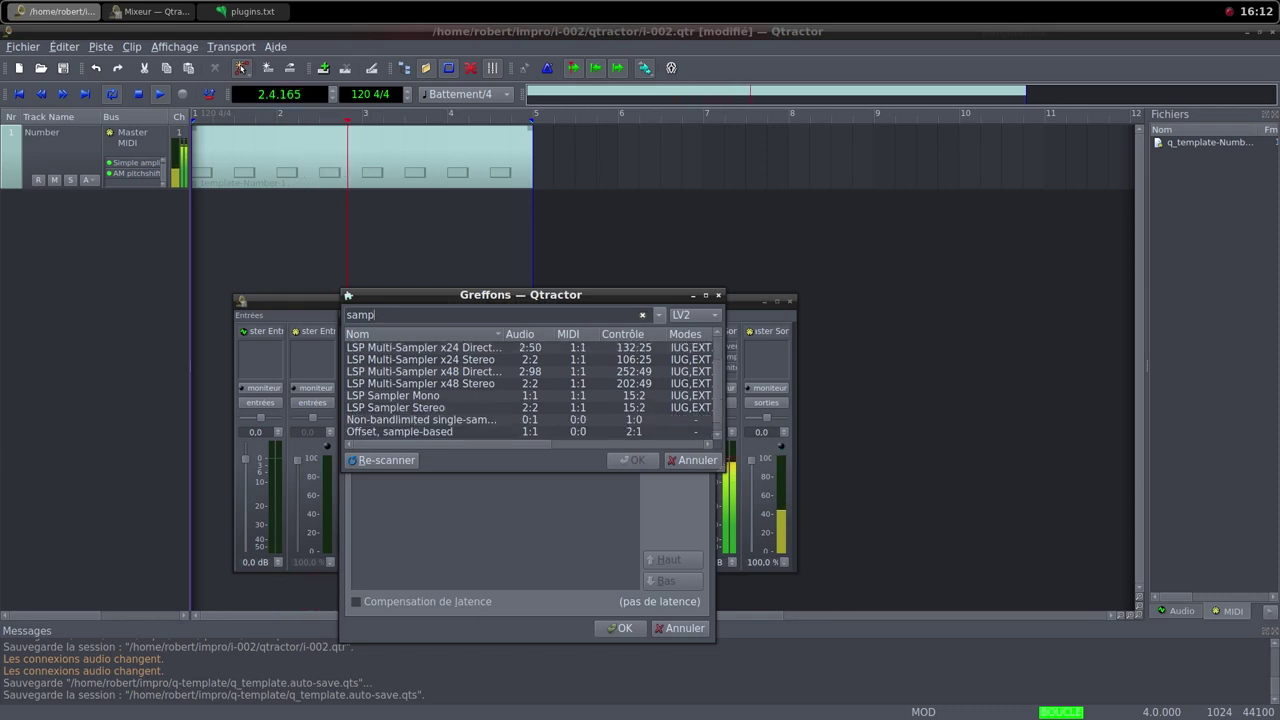
{"action": "scroll", "coordinate": [430, 390], "scroll_direction": "down", "scroll_amount": 1}
{"action": "double_click", "coordinate": [368, 432]}
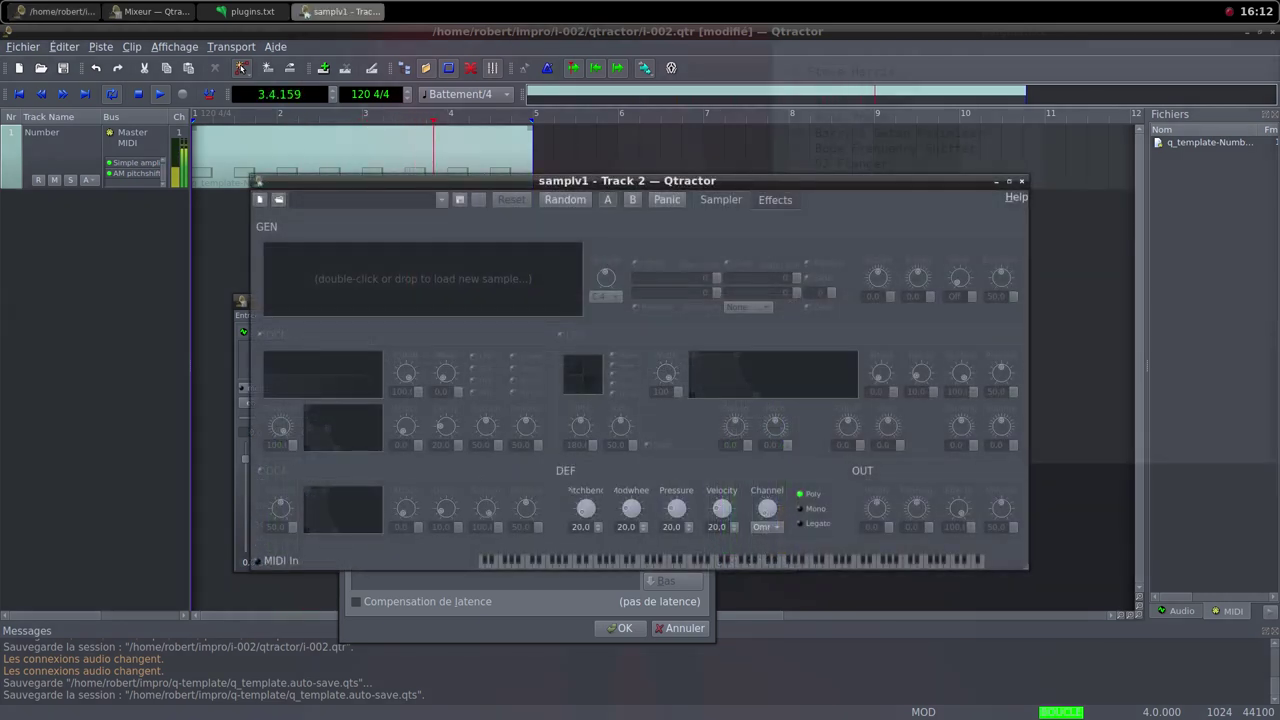
Load the sample 43219__noisecollector__91cpat9999999b.wav from the i-002 samples folder into Track 2's samplv1
{"action": "double_click", "coordinate": [422, 279]}
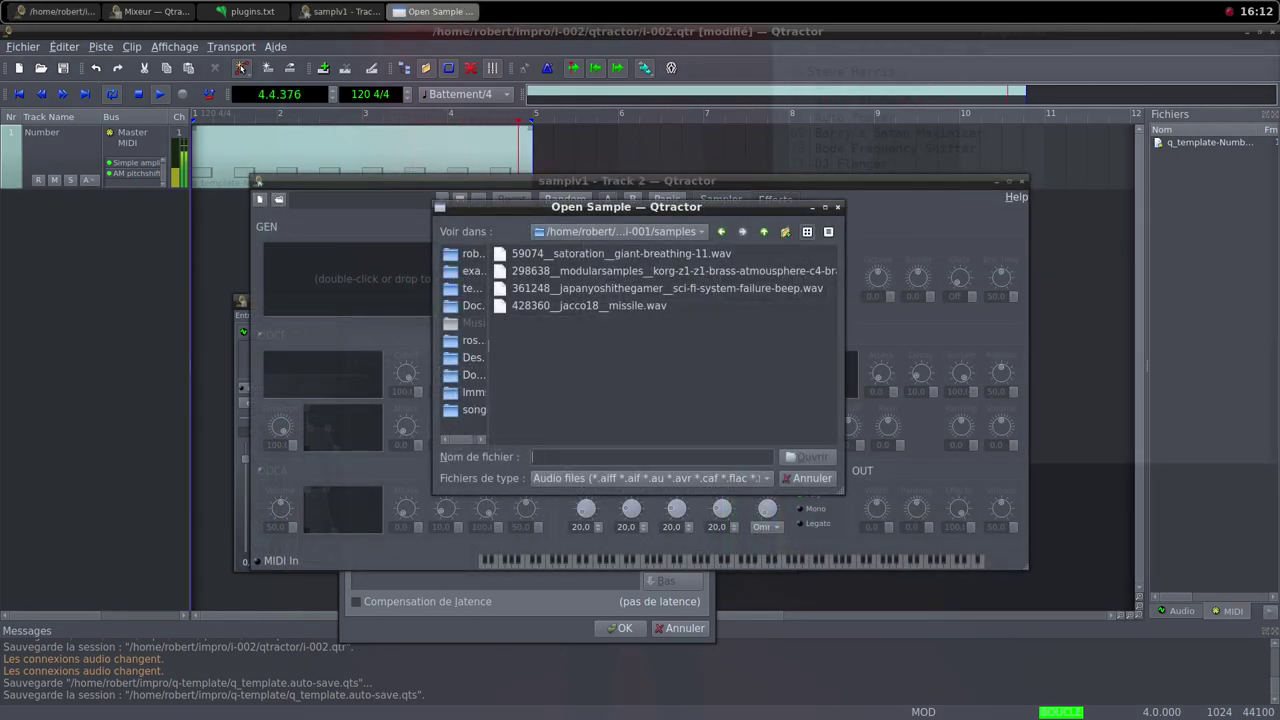
{"action": "left_click", "coordinate": [764, 231]}
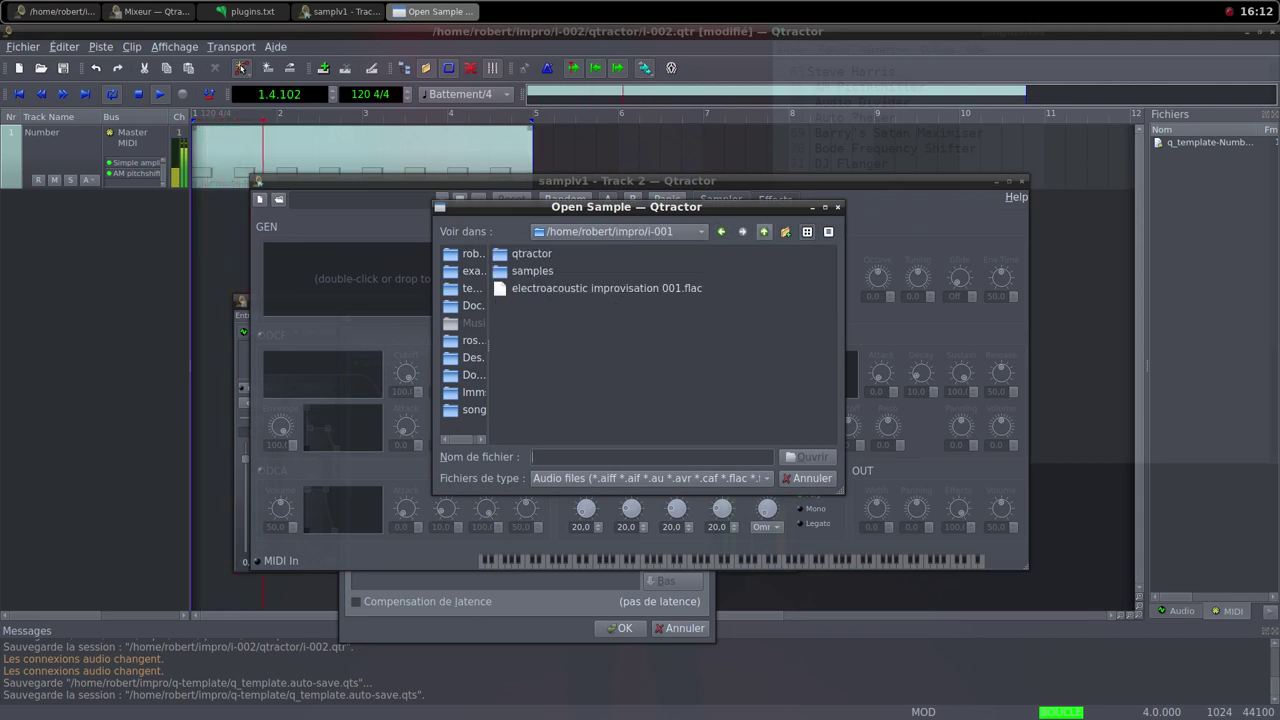
{"action": "left_click", "coordinate": [764, 231]}
{"action": "double_click", "coordinate": [530, 271]}
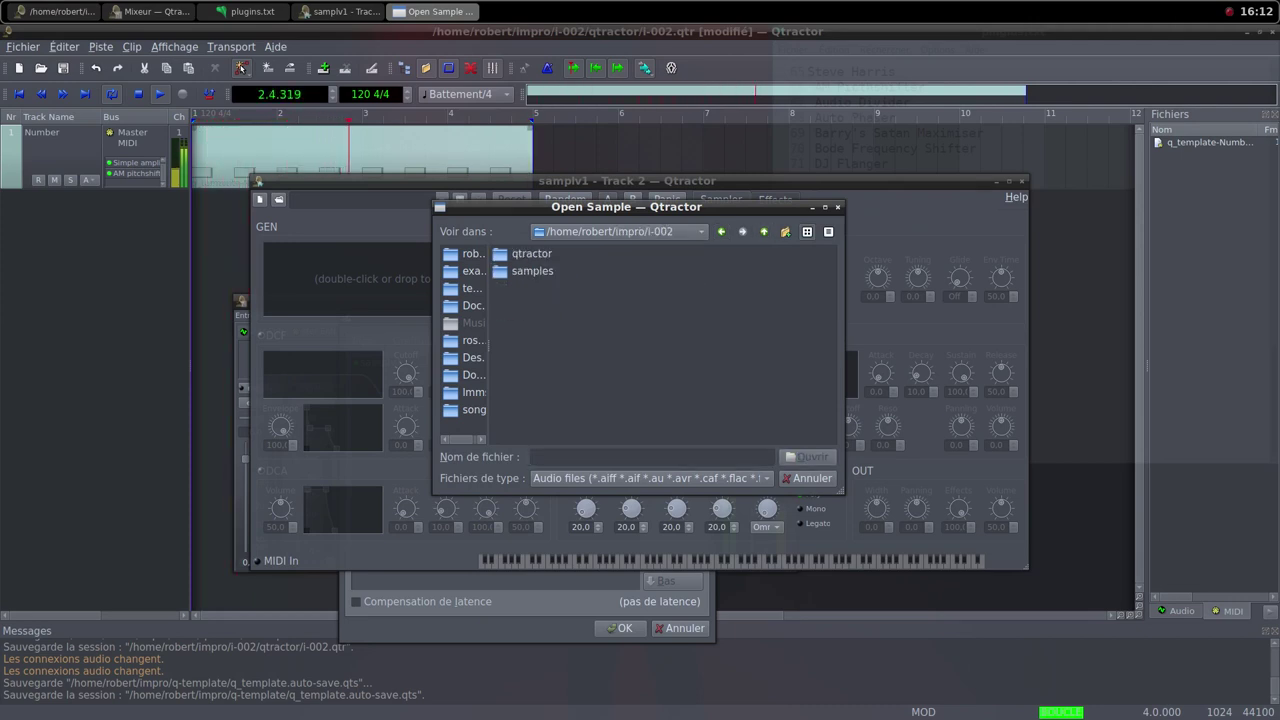
{"action": "double_click", "coordinate": [531, 271]}
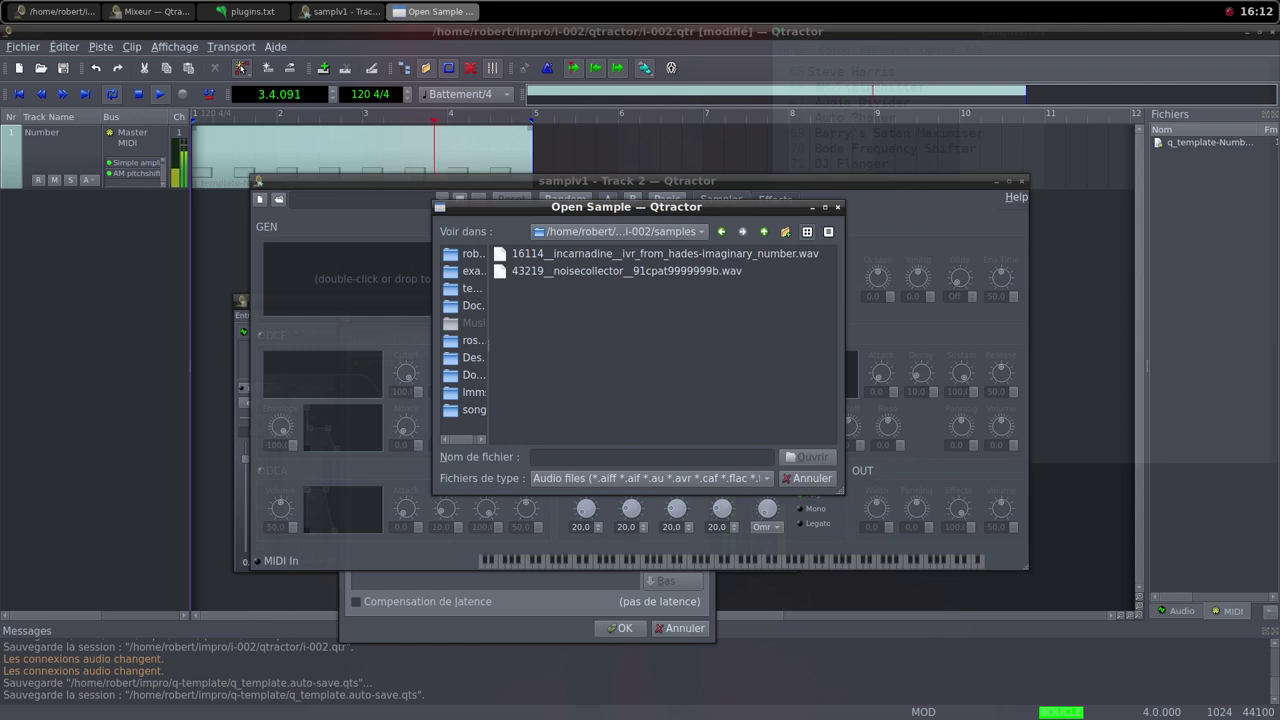
{"action": "left_click", "coordinate": [626, 271]}
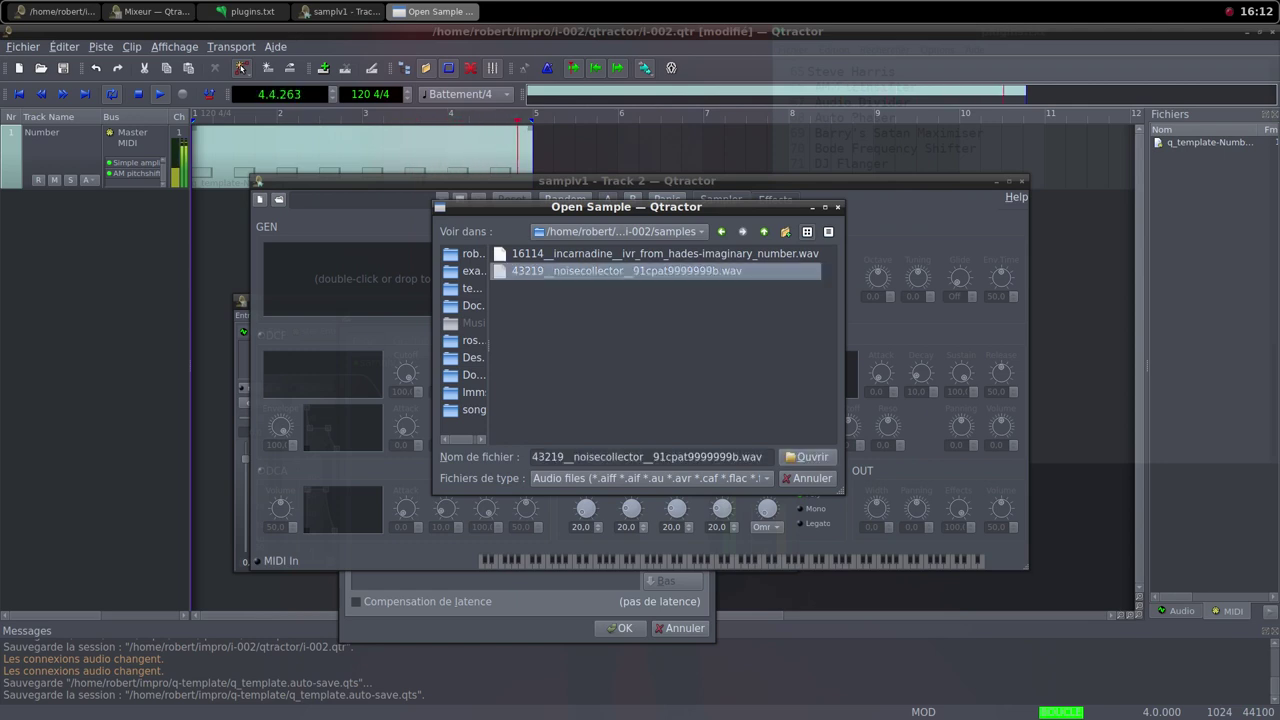
{"action": "left_click", "coordinate": [808, 457]}
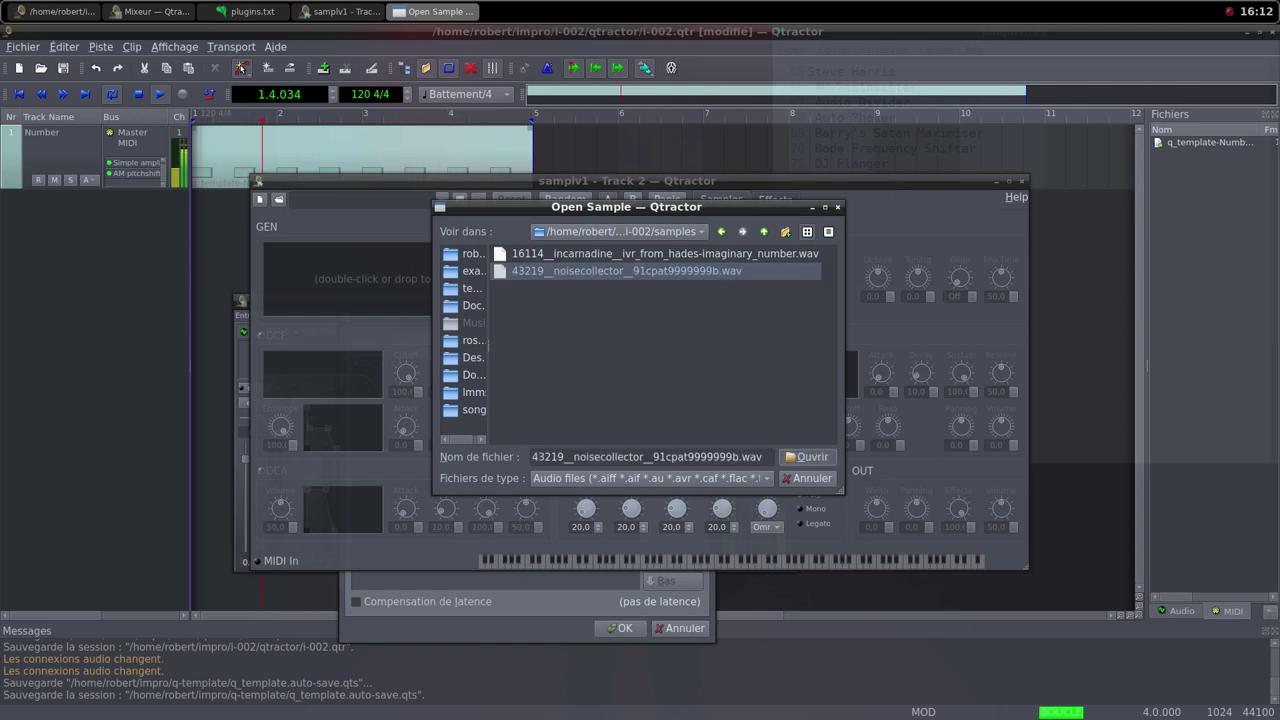
{"action": "key", "text": "Return"}
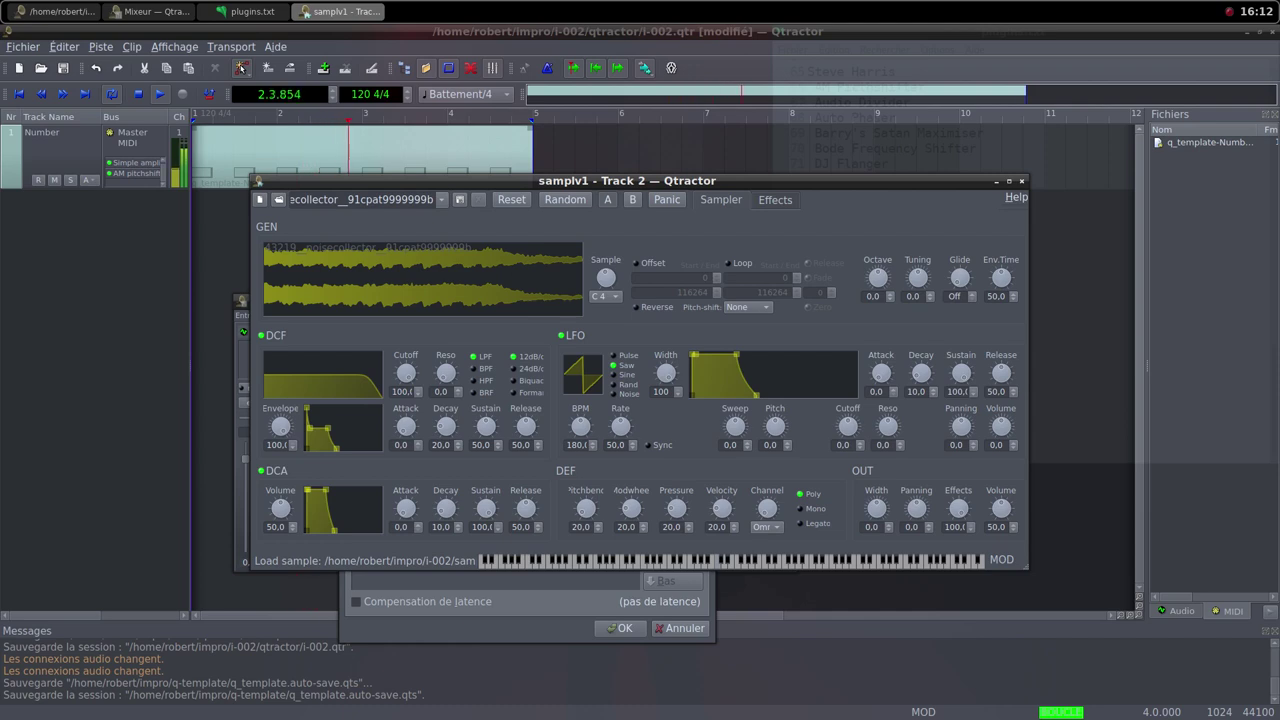
Set samplv1's DCA volume to 100, raise its output volume, and close the plugin window
{"action": "left_click_drag", "start_coordinate": [280, 509], "coordinate": [281, 450]}
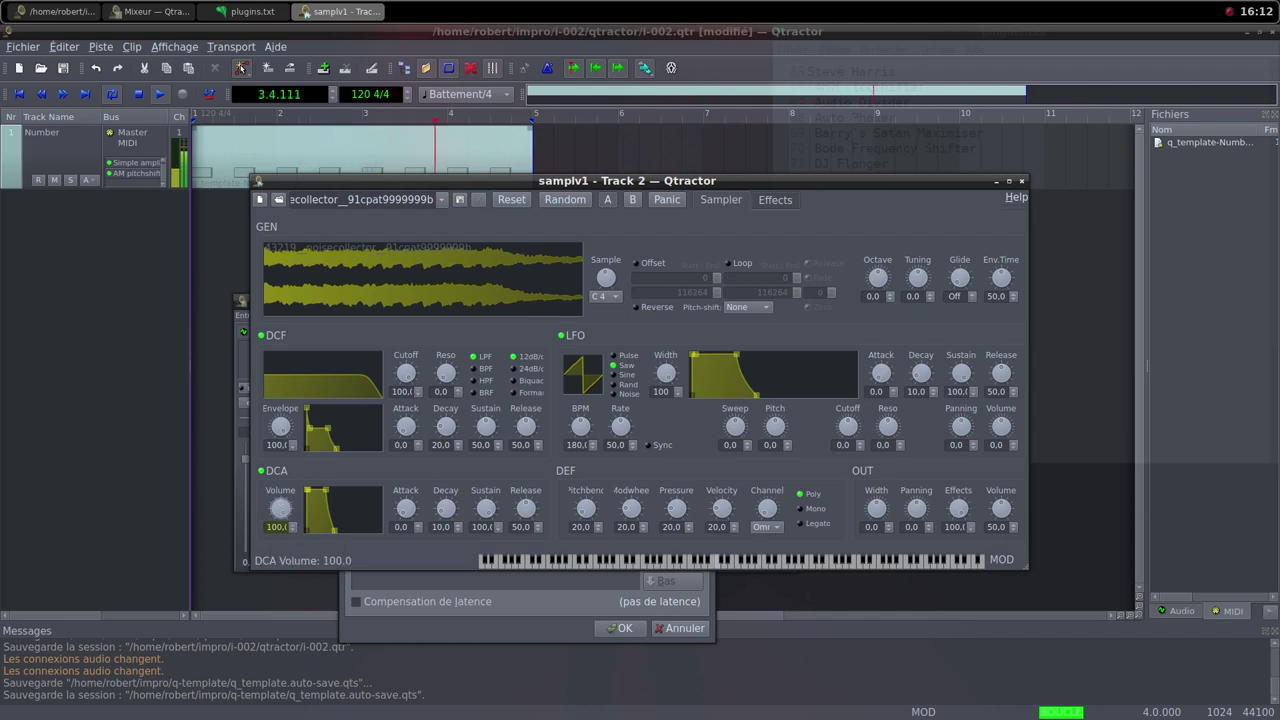
{"action": "left_click_drag", "start_coordinate": [1000, 508], "coordinate": [1000, 470]}
{"action": "left_click", "coordinate": [1022, 181]}
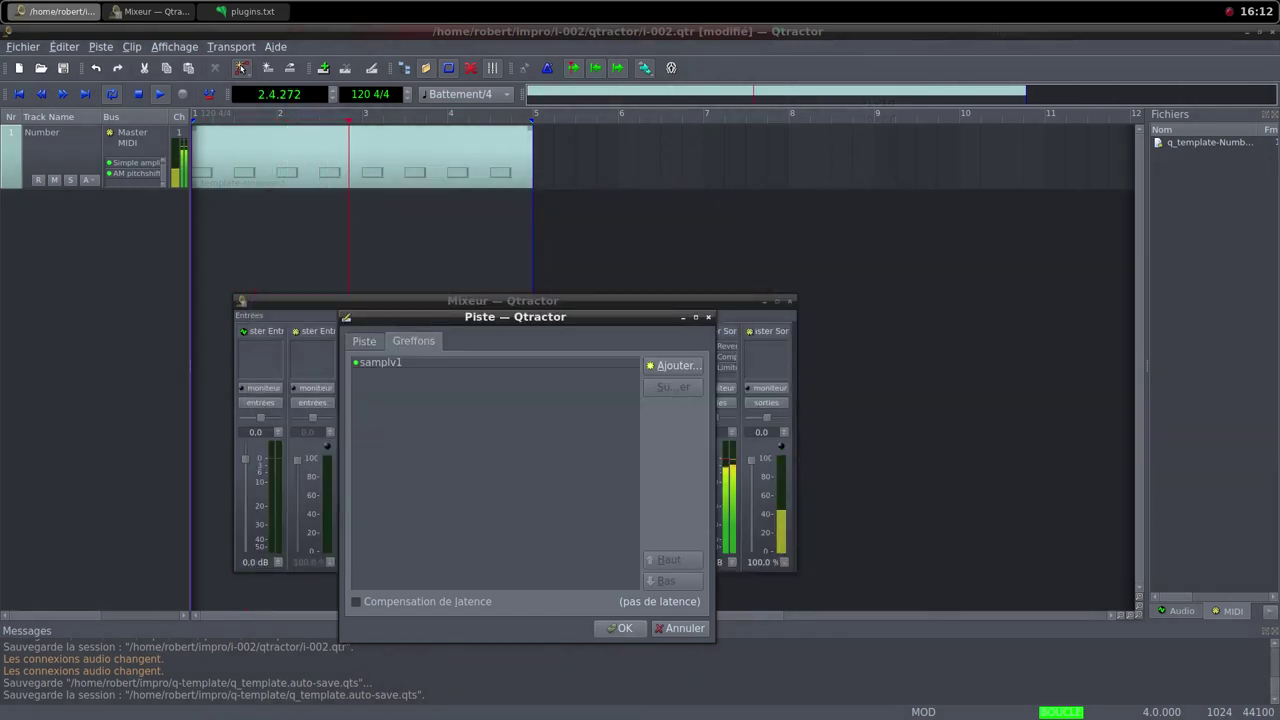
Name the new MIDI track Noise and add it to the session
{"action": "left_click", "coordinate": [364, 341]}
{"action": "key", "text": "ctrl+a"}
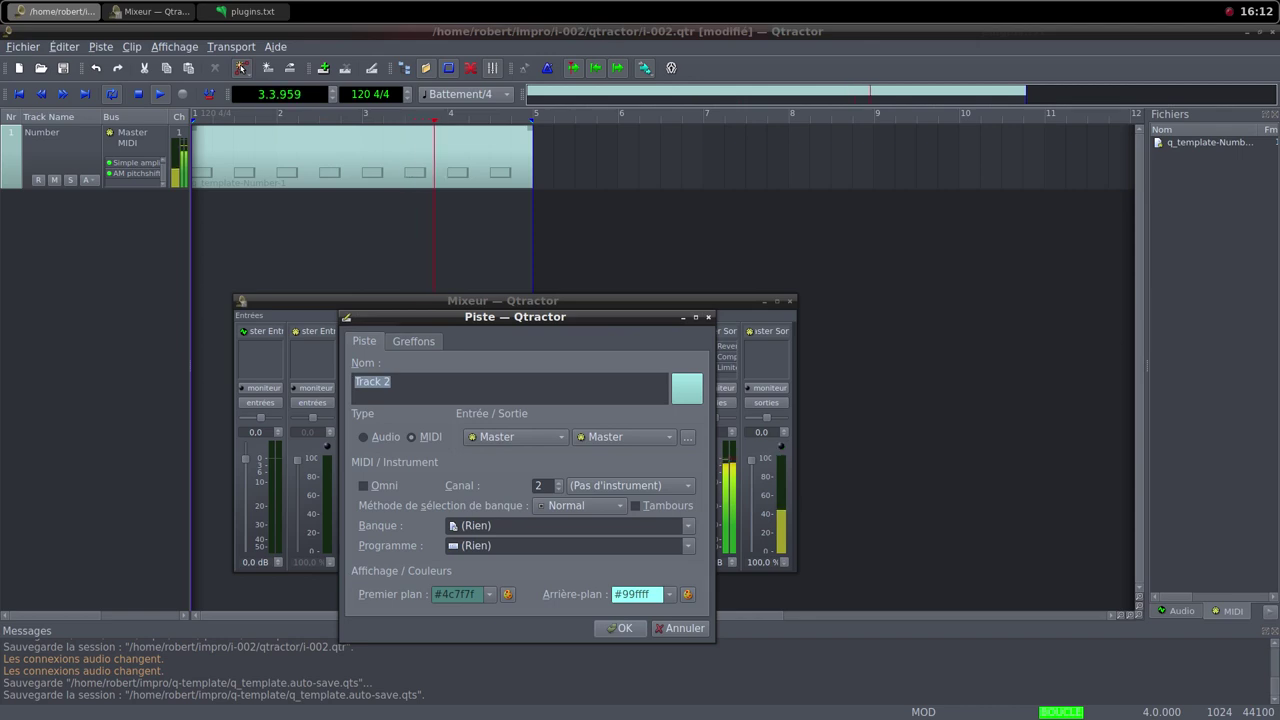
{"action": "type", "text": "NJoise"}
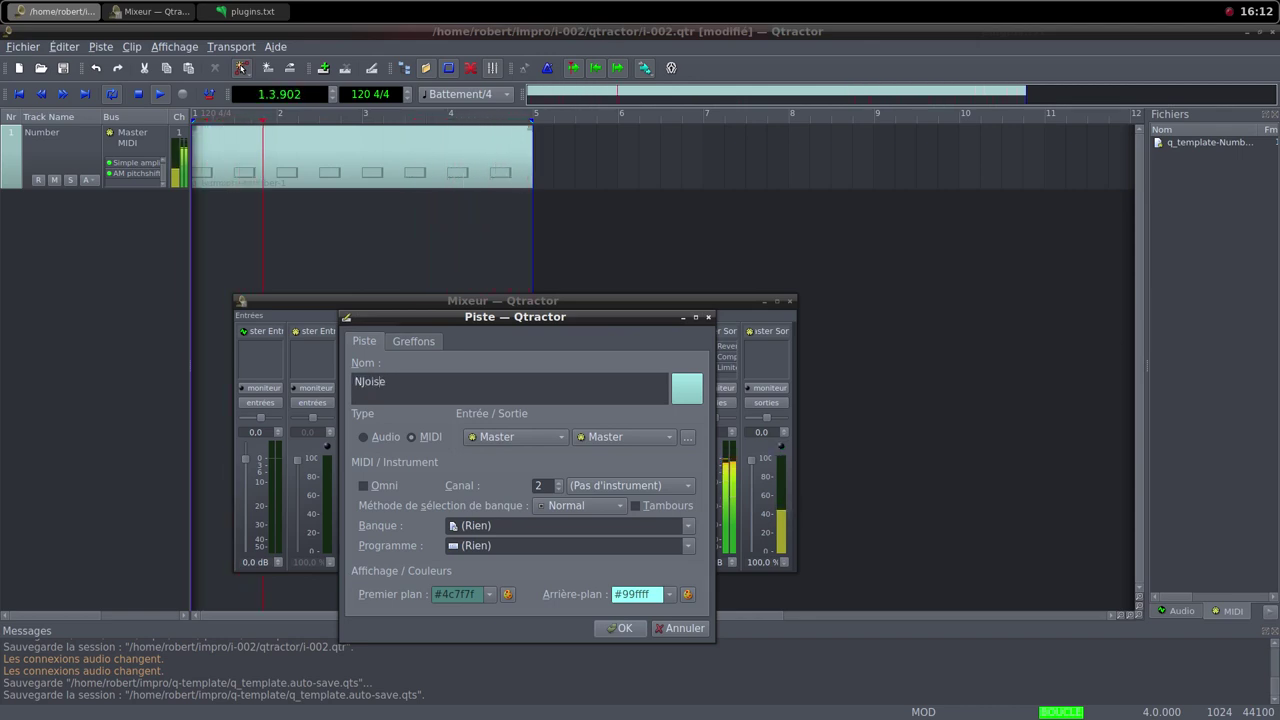
{"action": "key", "text": "BackSpace"}
{"action": "key", "text": "Return"}
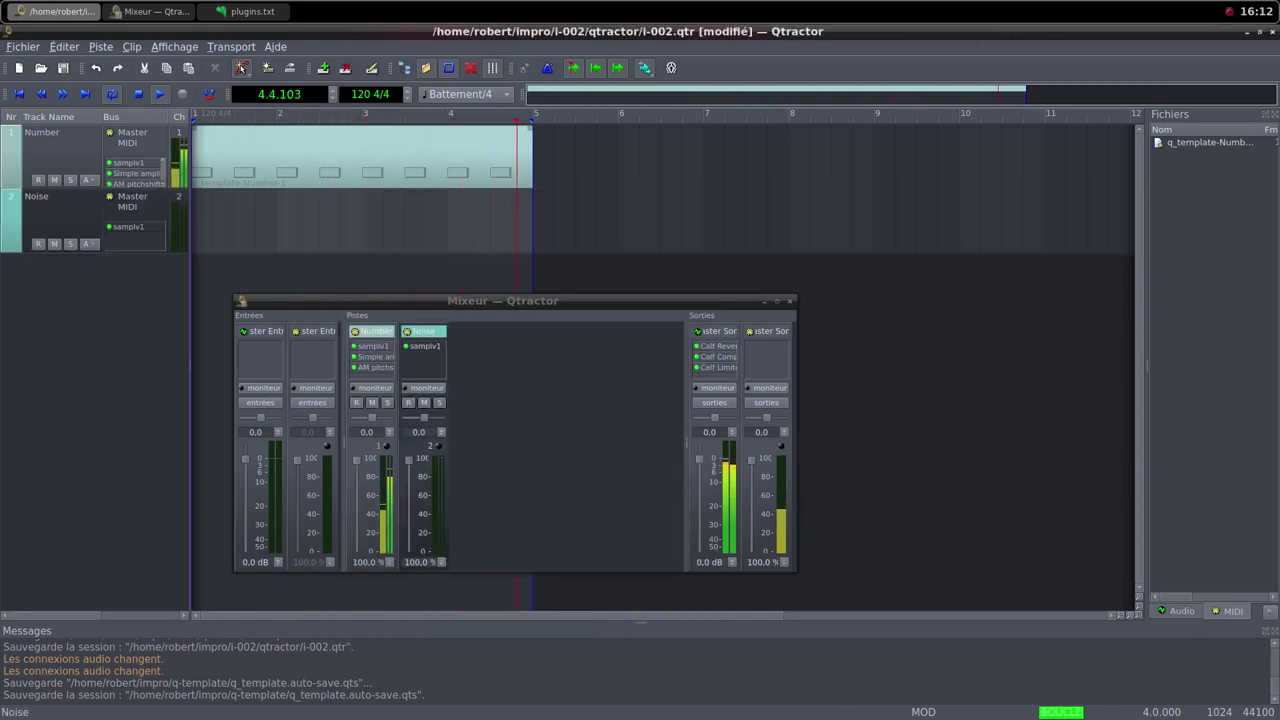
Create a new MIDI clip on the Noise track and lower the track's mixer volume to 0 %
{"action": "right_click", "coordinate": [237, 217]}
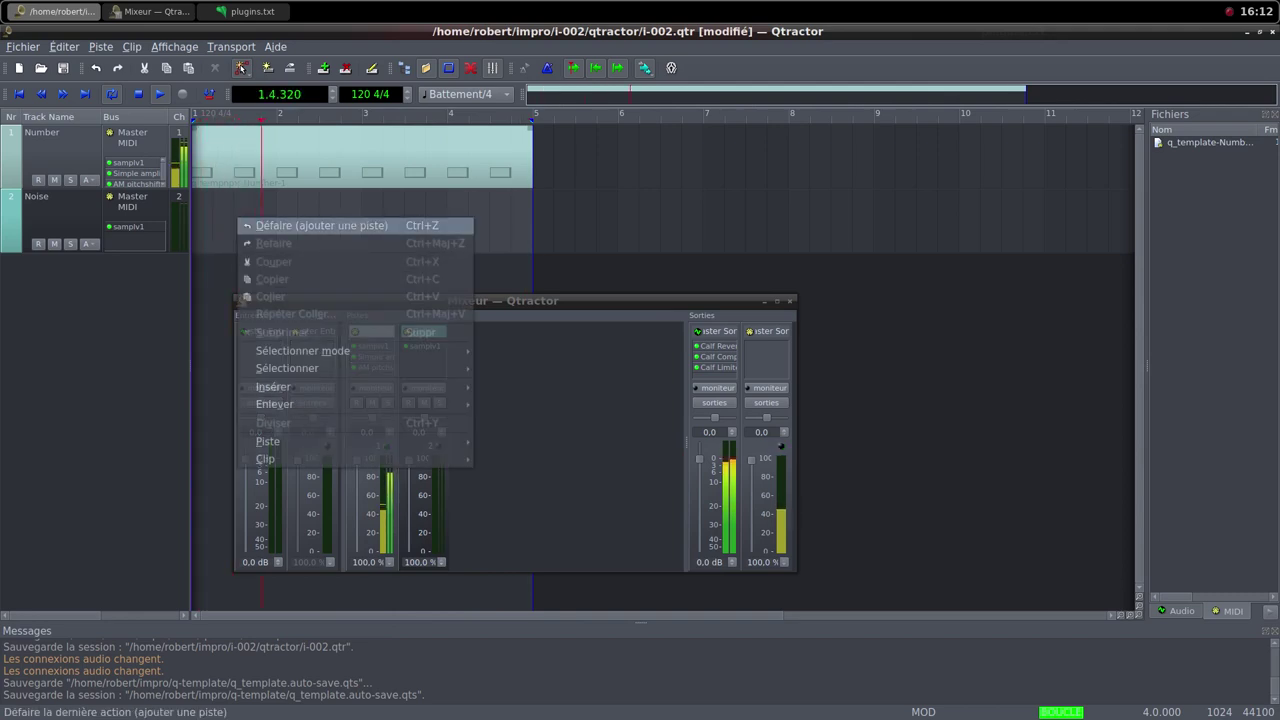
{"action": "mouse_move", "coordinate": [265, 459]}
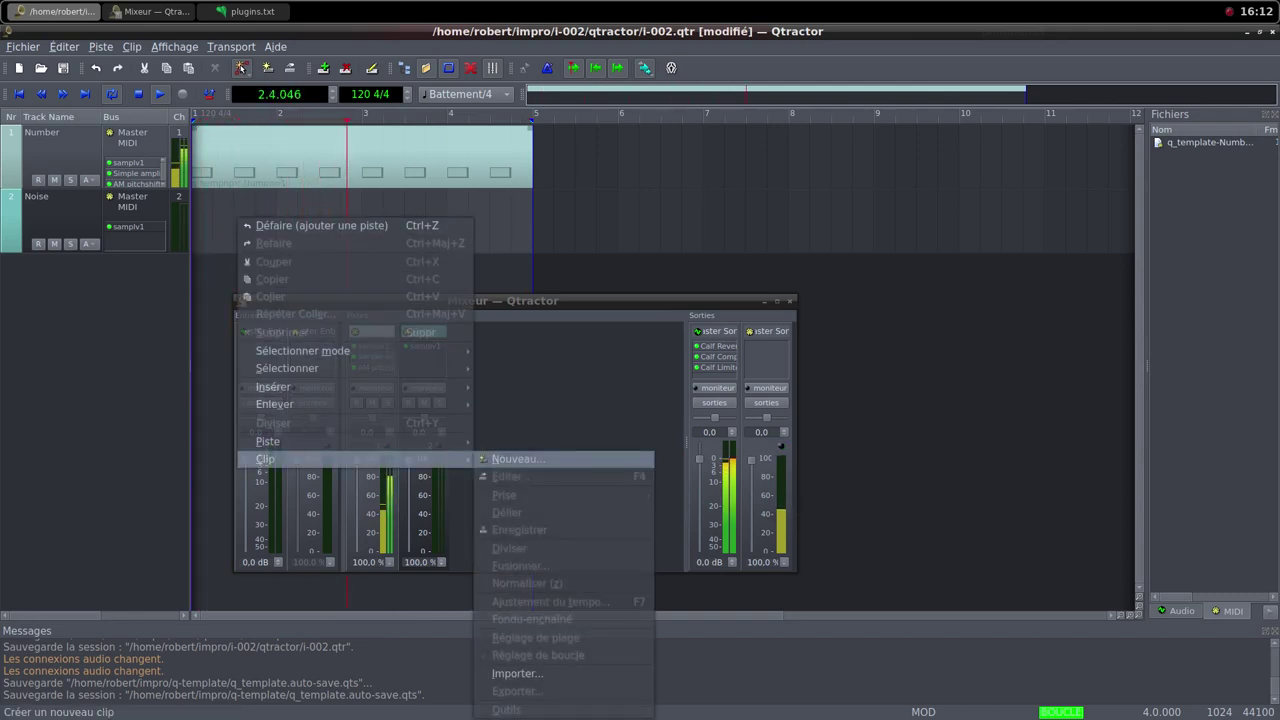
{"action": "left_click", "coordinate": [515, 459]}
{"action": "left_click", "coordinate": [288, 301]}
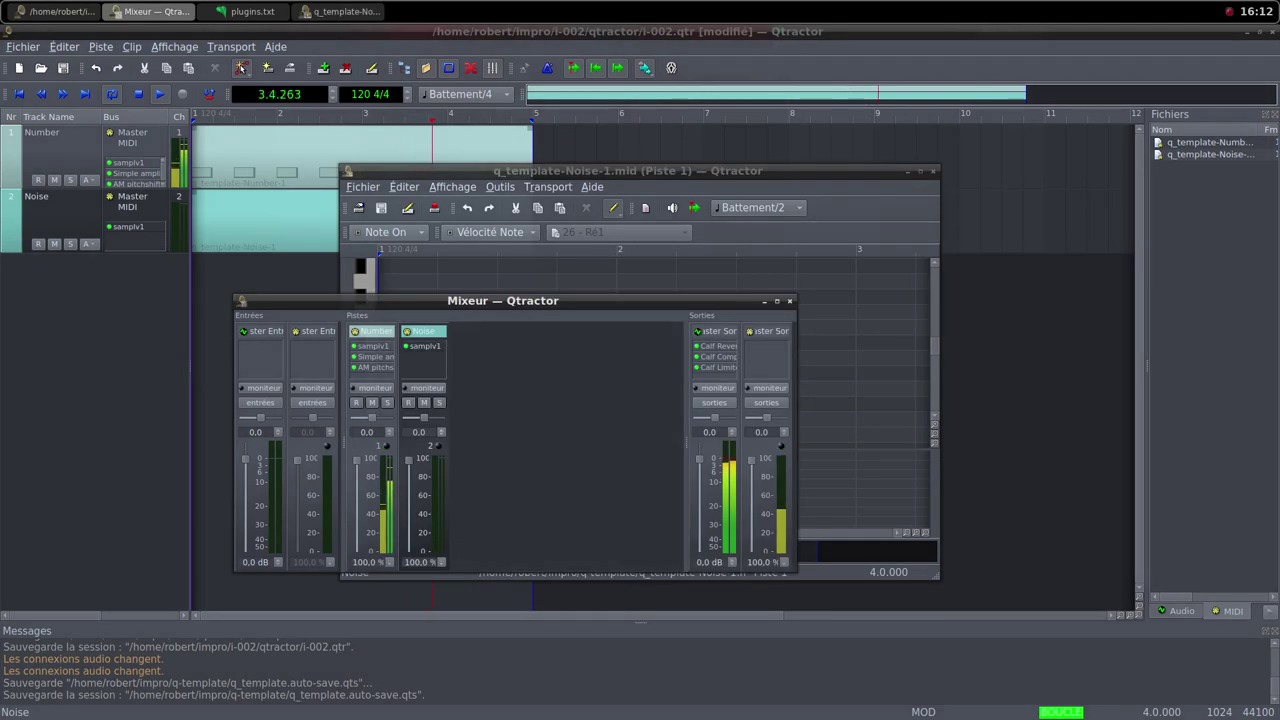
{"action": "left_click_drag", "start_coordinate": [409, 461], "coordinate": [409, 515]}
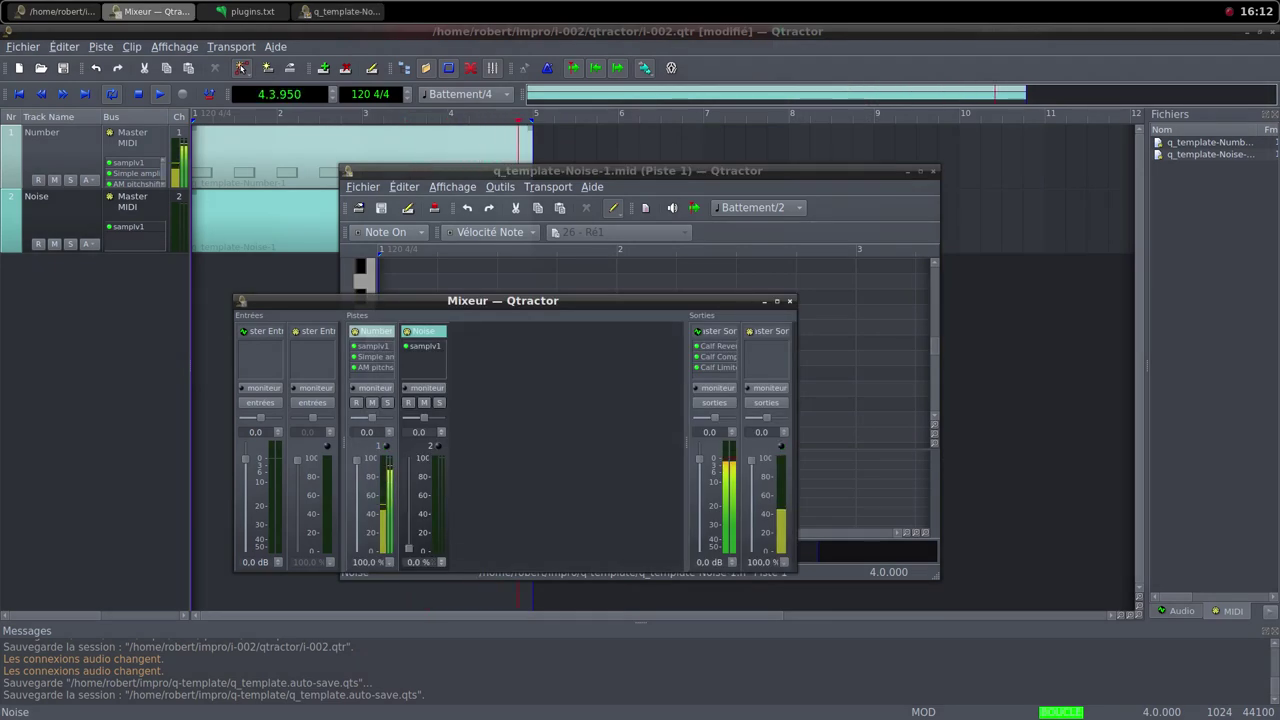
Draw consecutive two-beat notes on C3 across all four bars of the Noise clip in the enlarged MIDI editor
{"action": "left_click", "coordinate": [290, 222]}
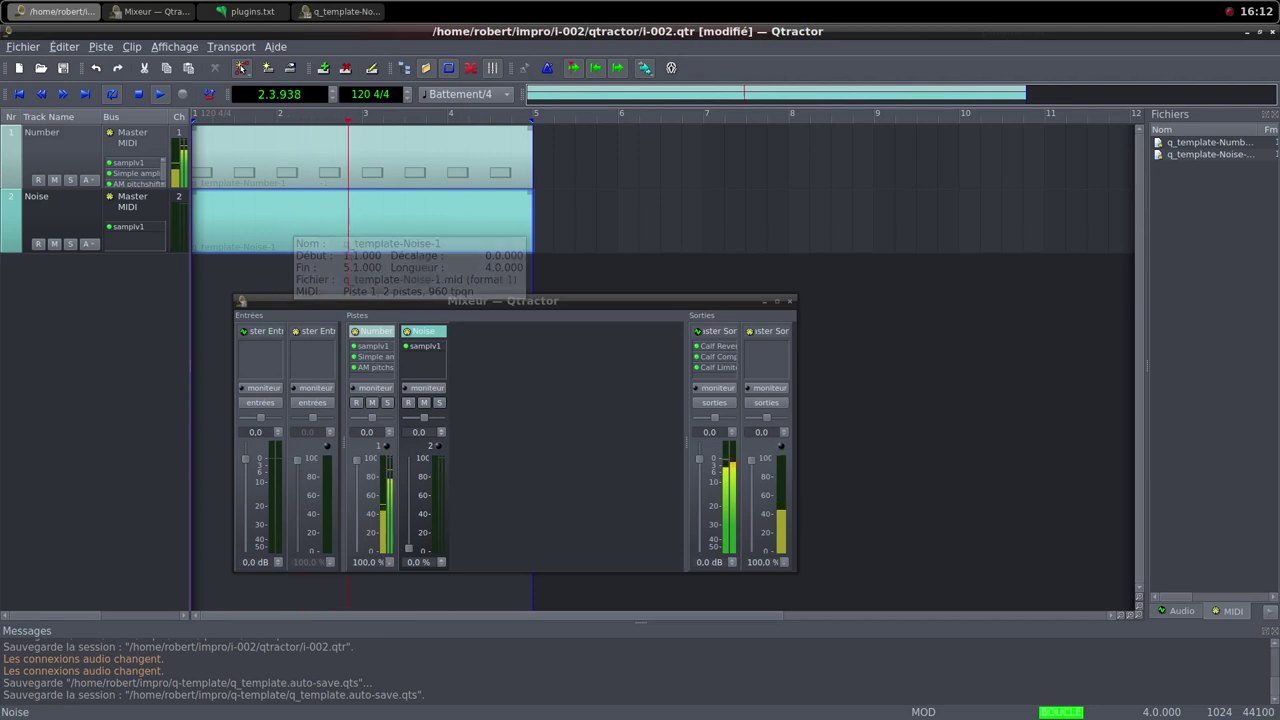
{"action": "key", "text": "alt+Tab"}
{"action": "left_click", "coordinate": [920, 171]}
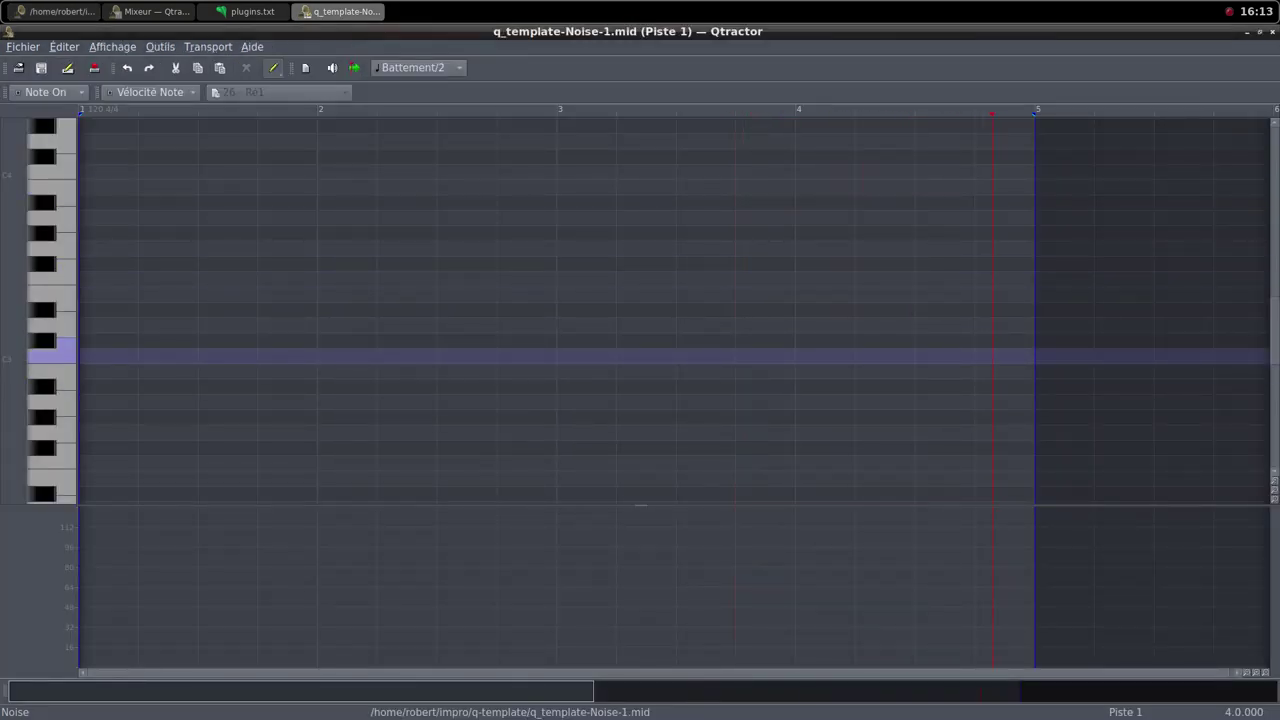
{"action": "left_click_drag", "start_coordinate": [82, 355], "coordinate": [1036, 357]}
{"action": "left_click", "coordinate": [1260, 32]}
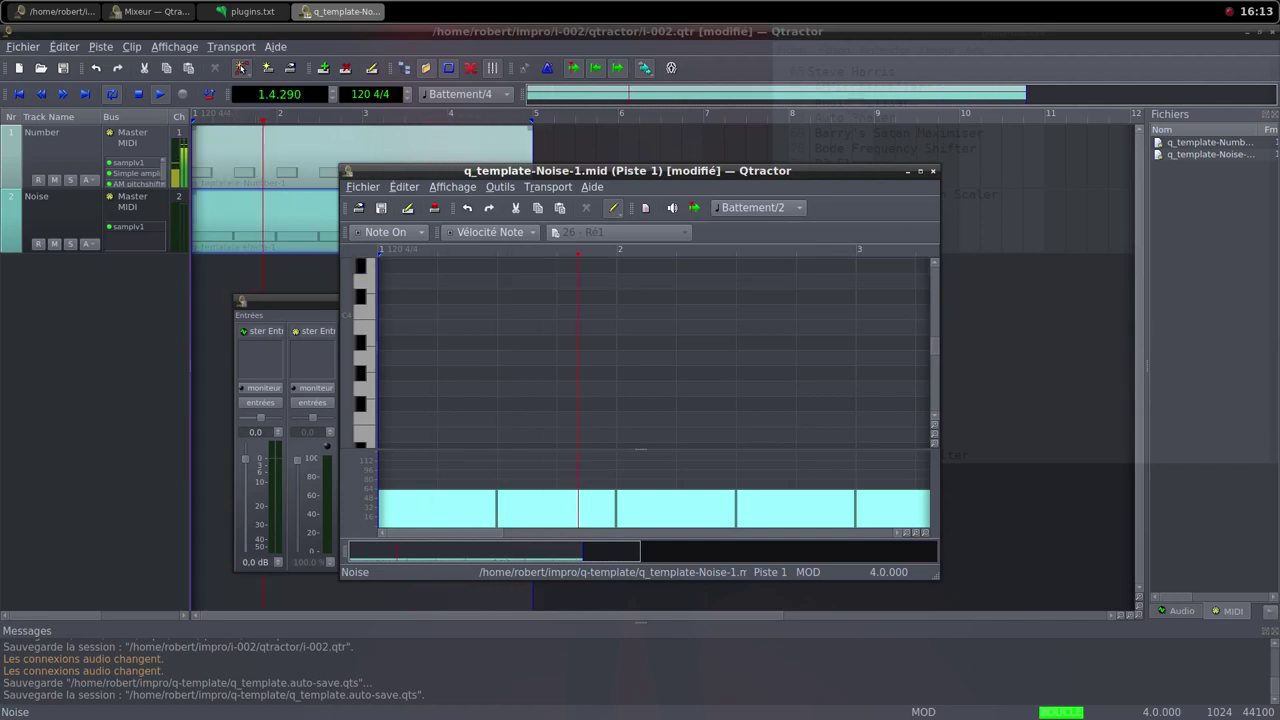
Bring the Noise track in gradually up to full volume, and settle its mixer volume at 61.4 %
{"action": "key", "text": "alt+Tab"}
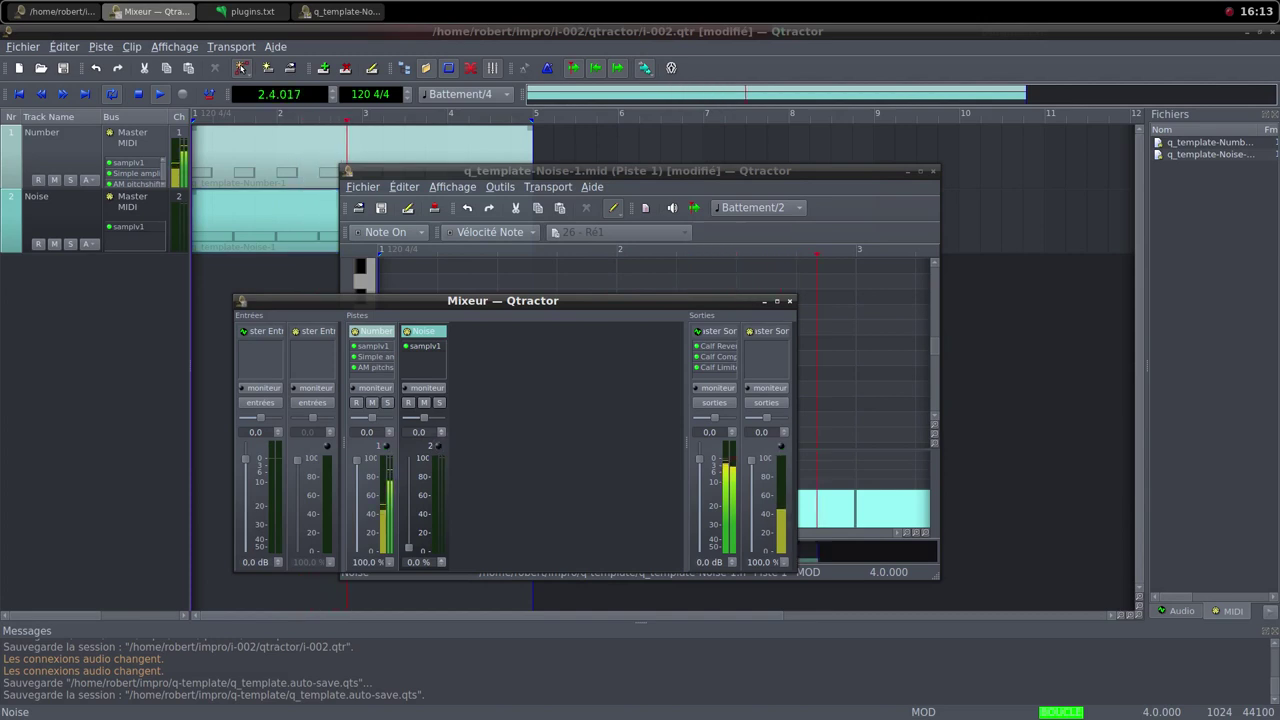
{"action": "left_click_drag", "start_coordinate": [408, 548], "coordinate": [408, 516]}
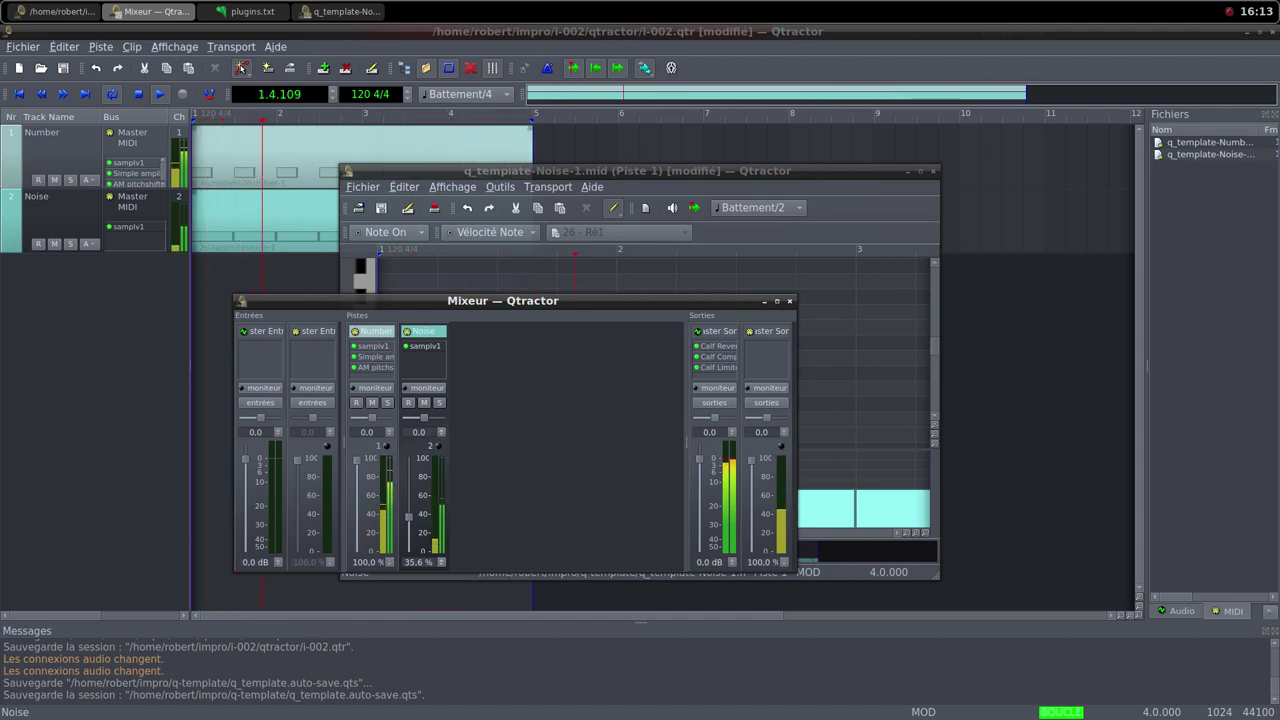
{"action": "left_click_drag", "start_coordinate": [408, 517], "coordinate": [408, 486]}
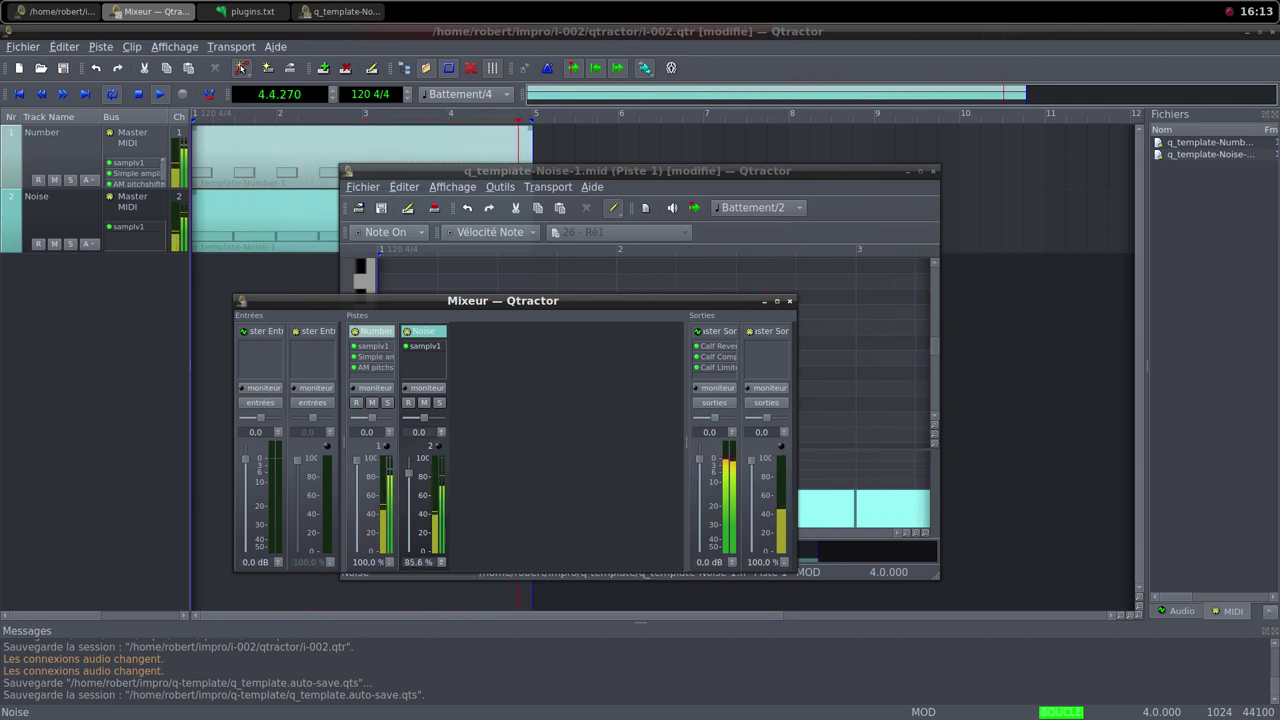
{"action": "left_click_drag", "start_coordinate": [408, 471], "coordinate": [408, 466]}
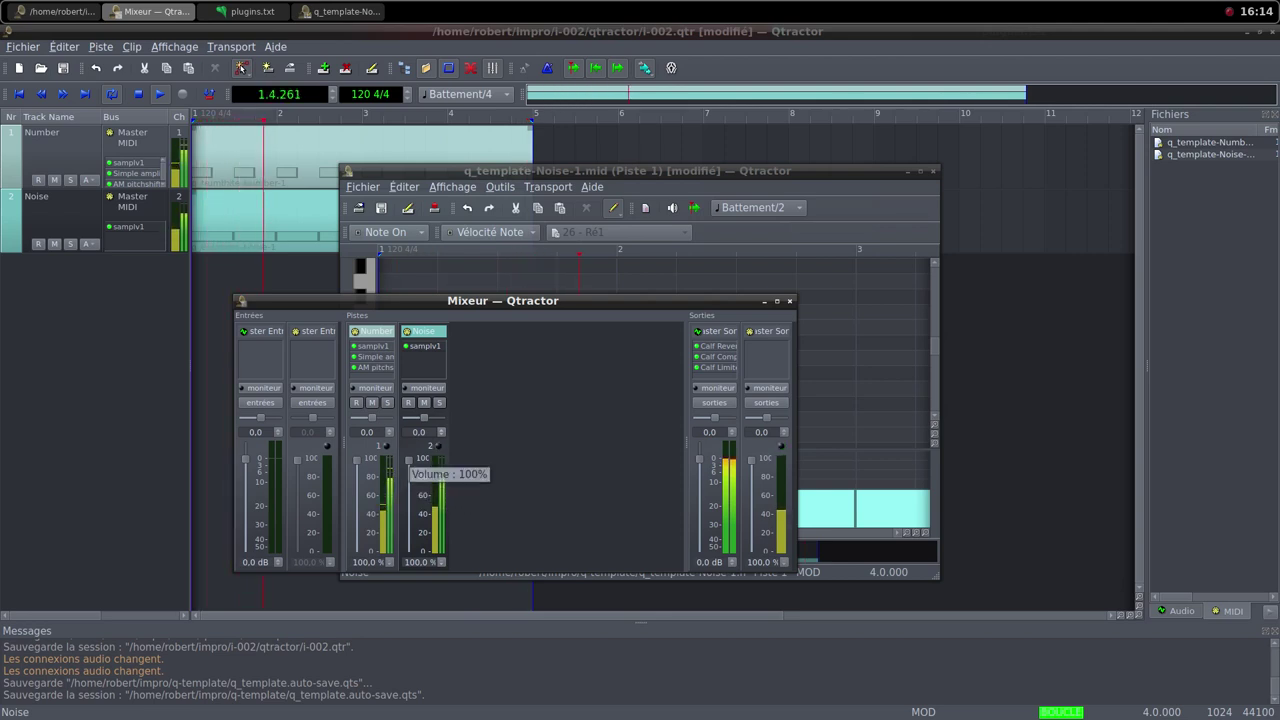
{"action": "left_click_drag", "start_coordinate": [408, 459], "coordinate": [408, 473]}
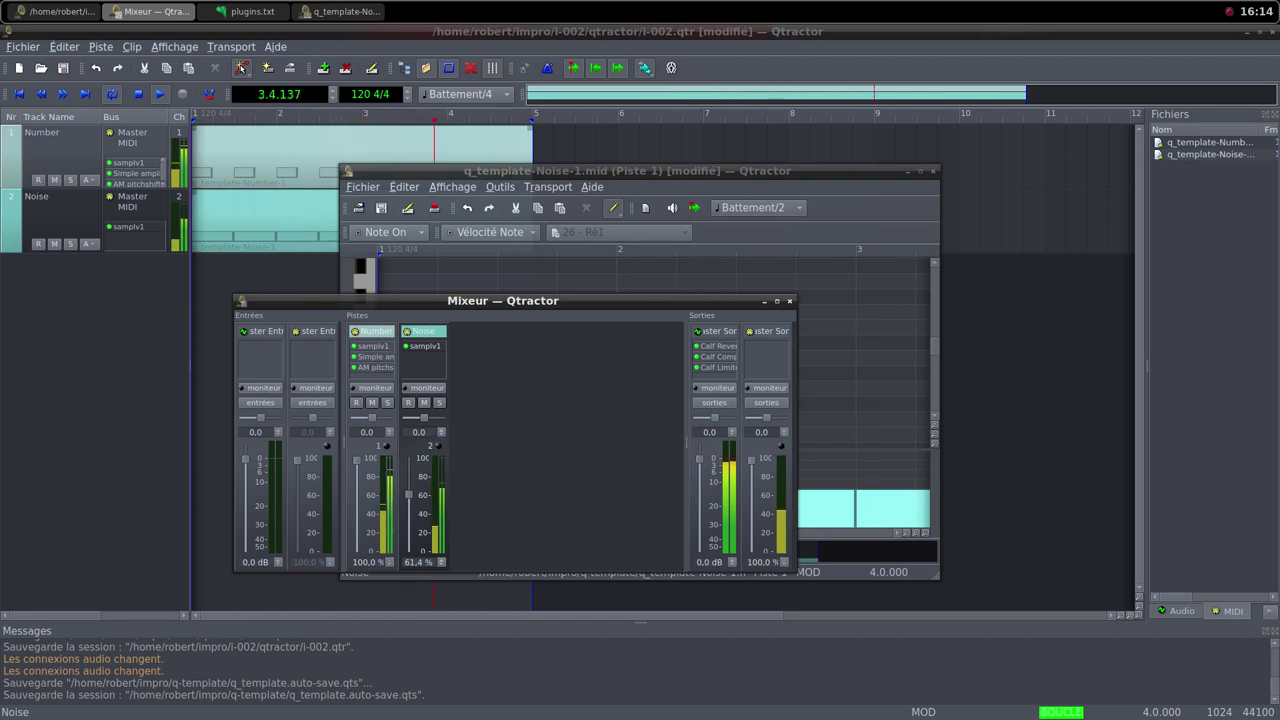
Switch to Freesound in Firefox, get another random sound, and save the Tram-22 WAV file in the i-002 samples folder
{"action": "middle_click", "coordinate": [607, 2]}
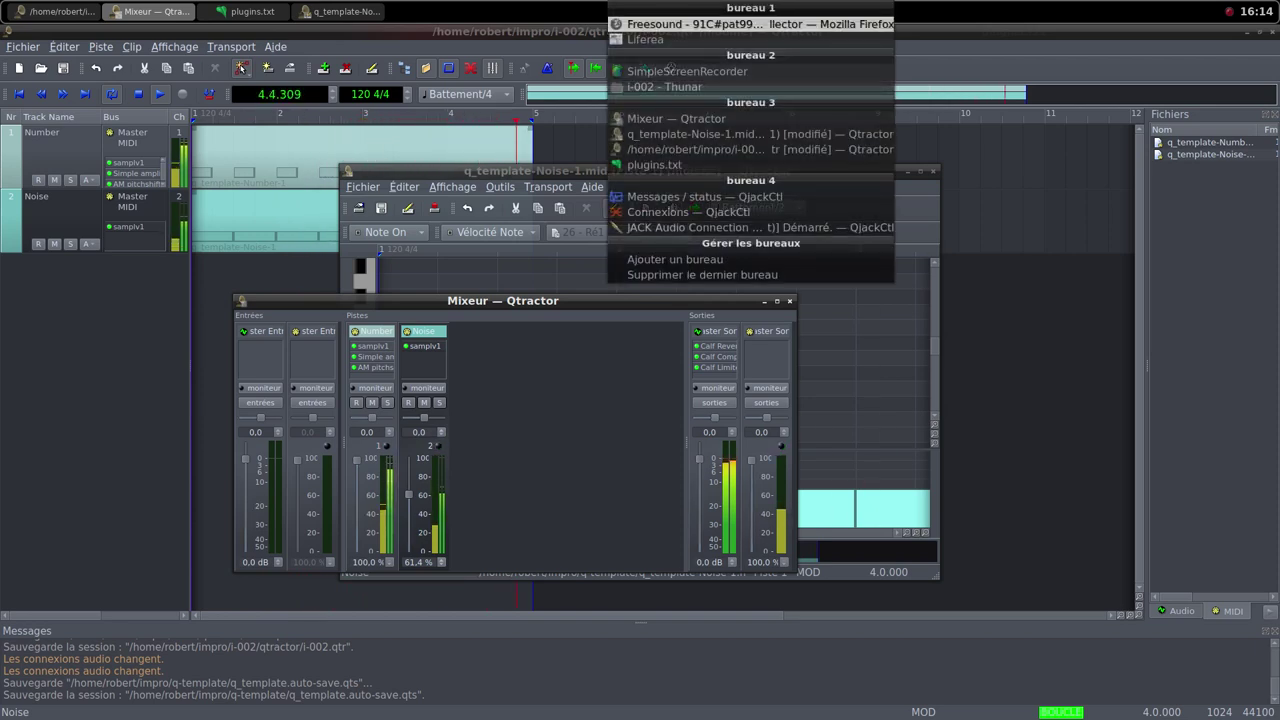
{"action": "left_click", "coordinate": [700, 24]}
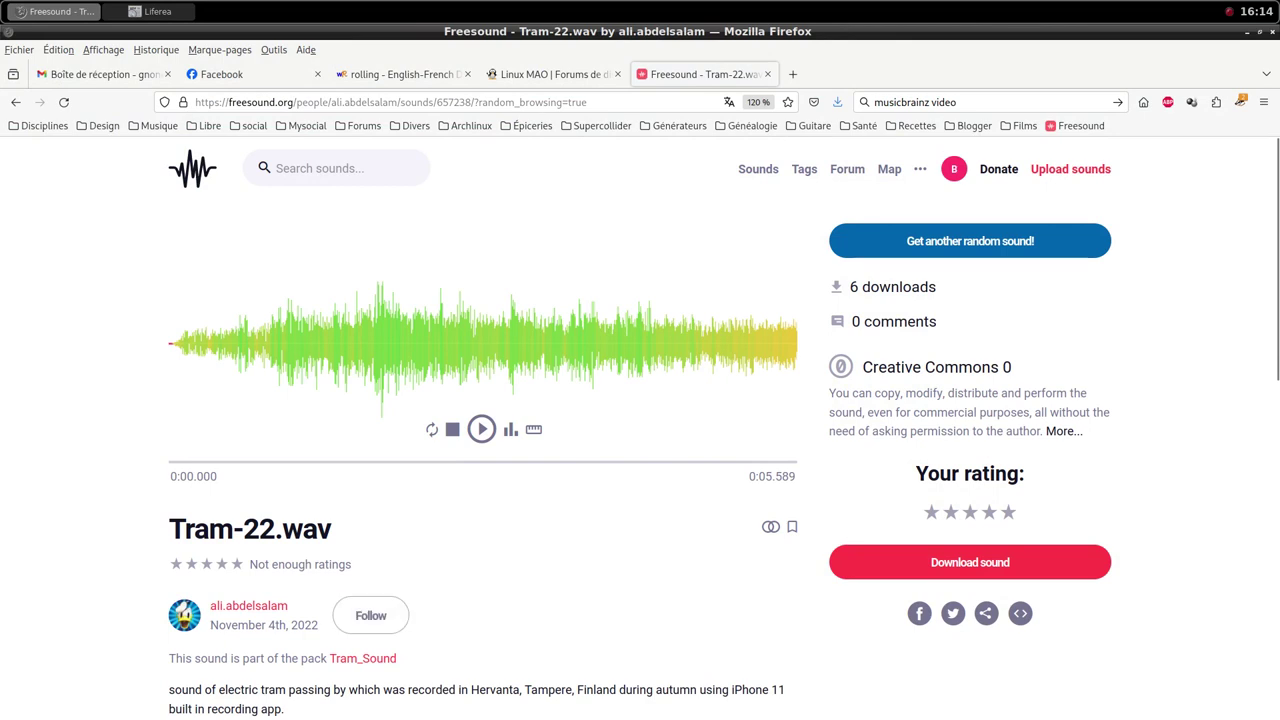
{"action": "scroll", "coordinate": [640, 440], "scroll_direction": "down", "scroll_amount": 2}
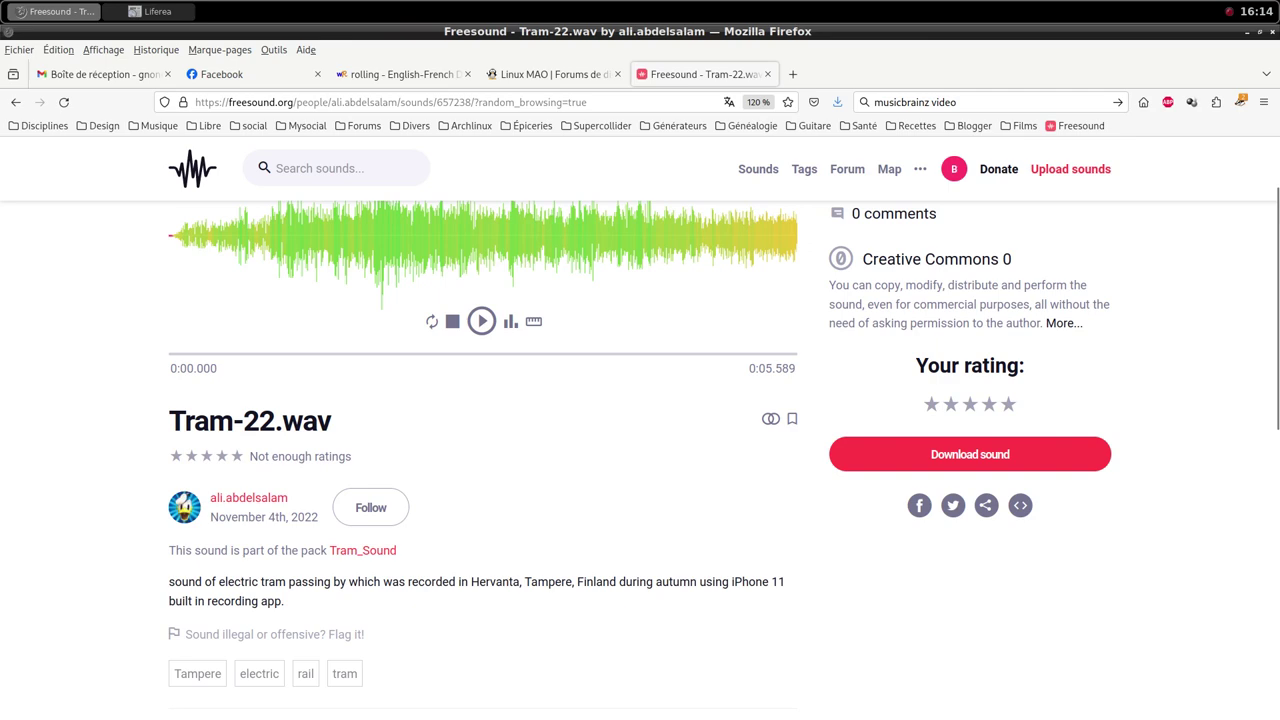
{"action": "left_click", "coordinate": [969, 454]}
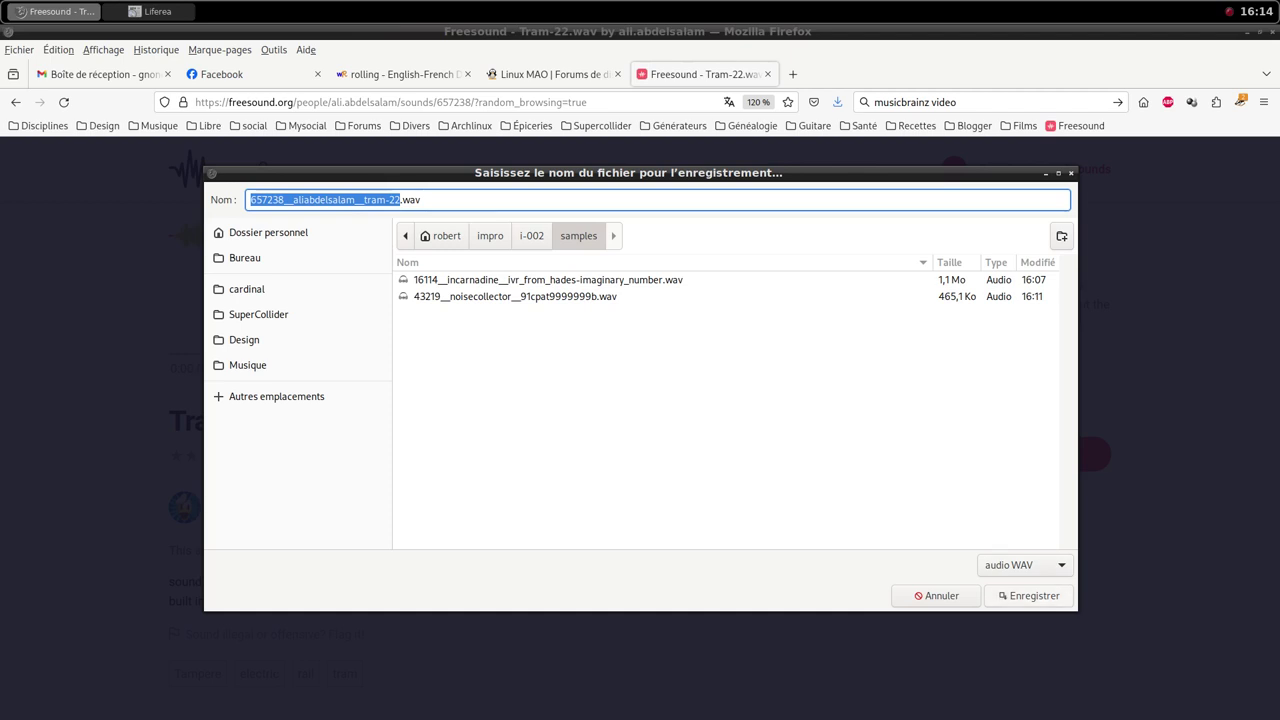
{"action": "key", "text": "Return"}
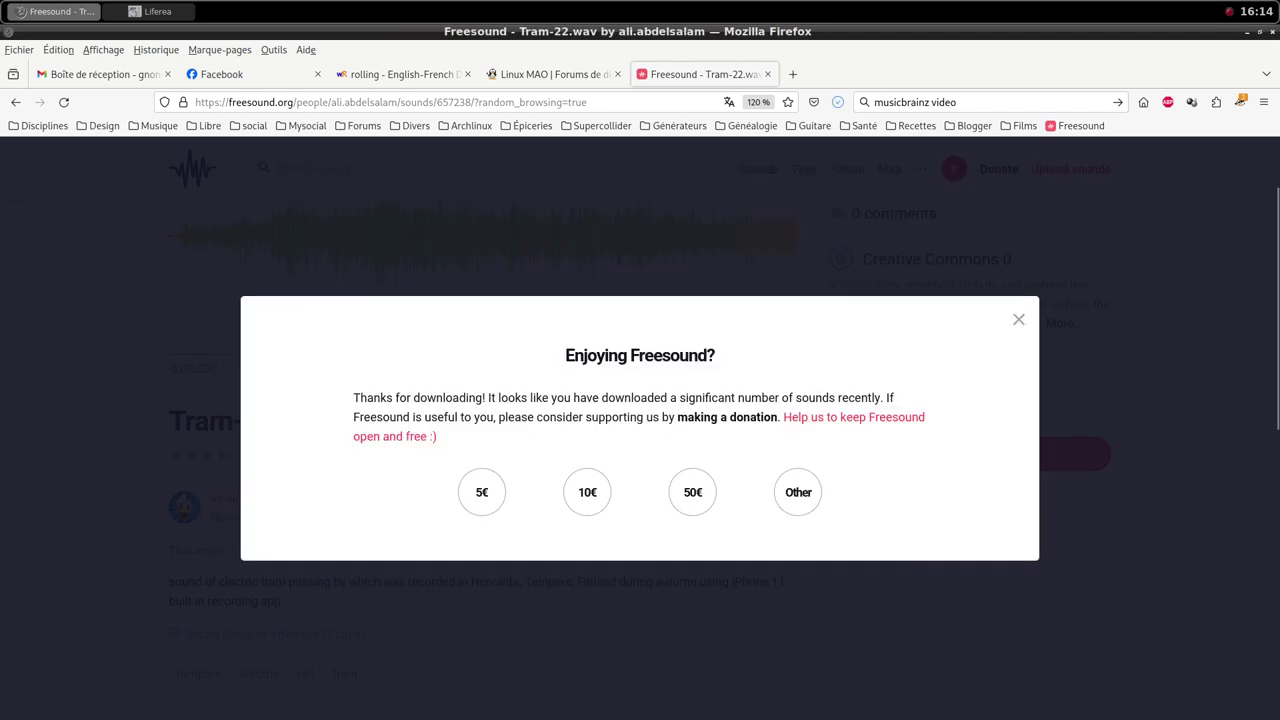
{"action": "key", "text": "Escape"}
Return to the Qtractor session and begin adding a third track of type MIDI named Tram
{"action": "middle_click", "coordinate": [621, 3]}
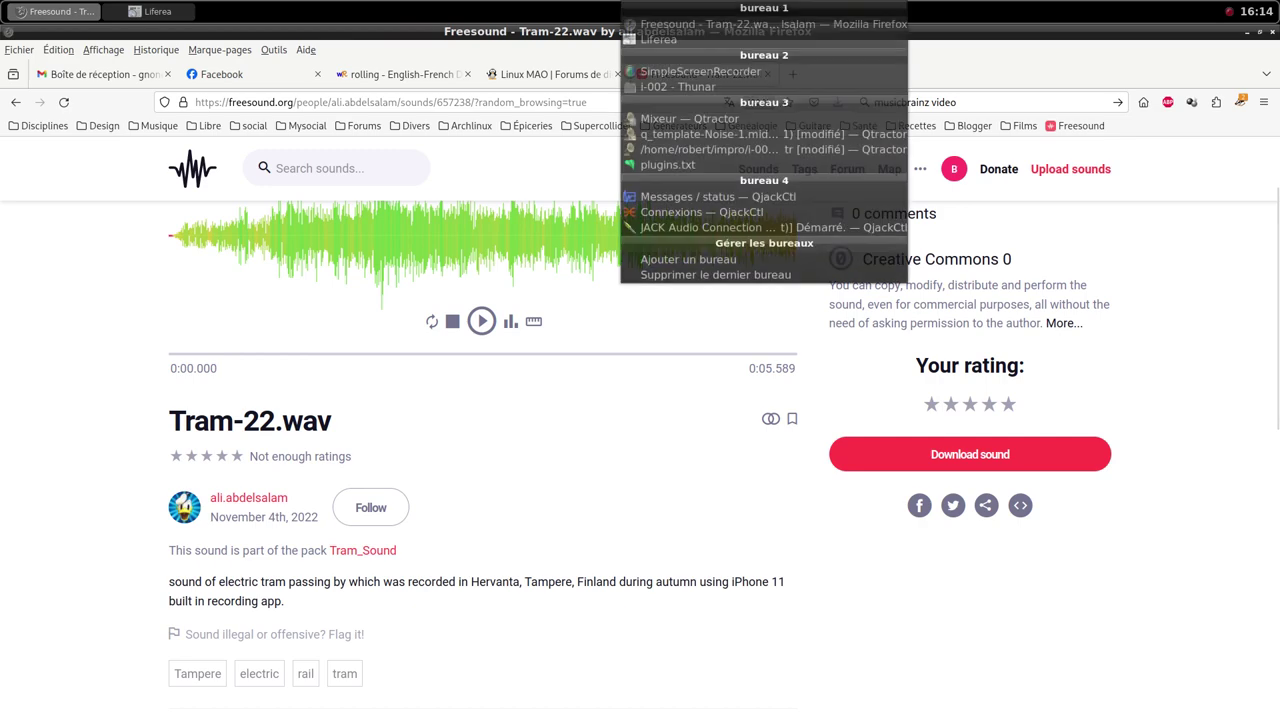
{"action": "key", "text": "Return"}
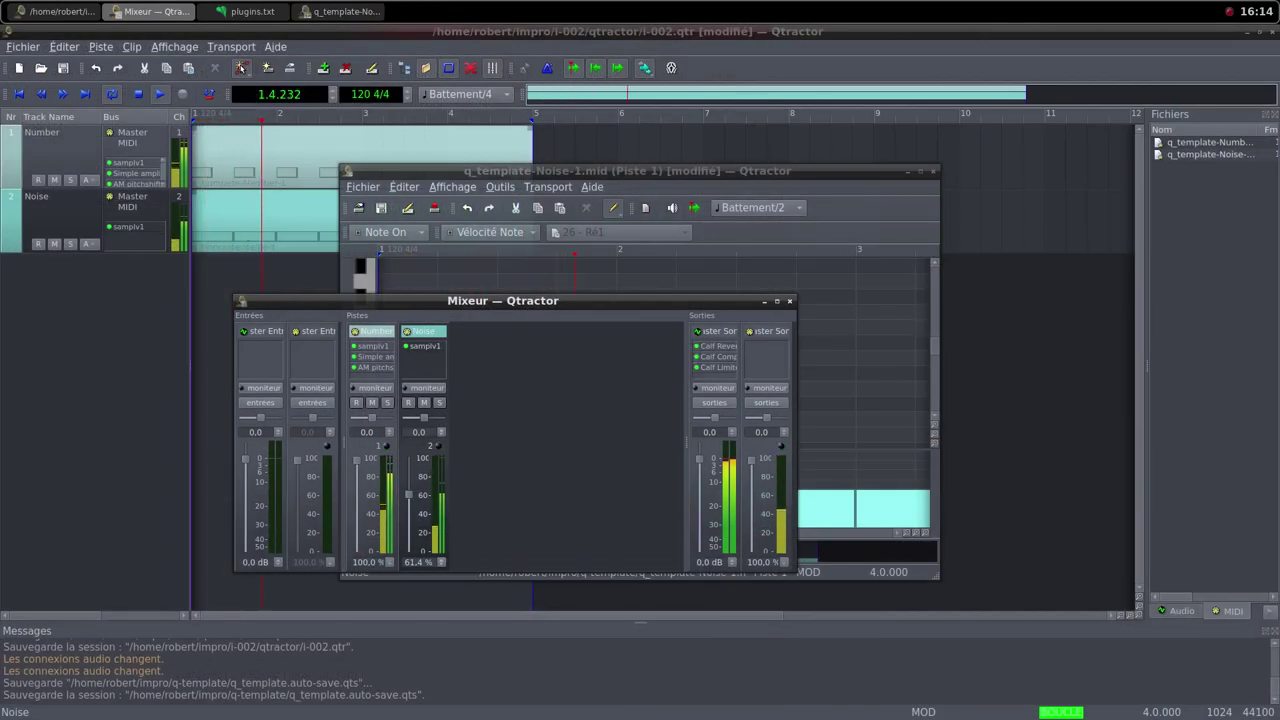
{"action": "right_click", "coordinate": [477, 384]}
{"action": "left_click", "coordinate": [540, 391]}
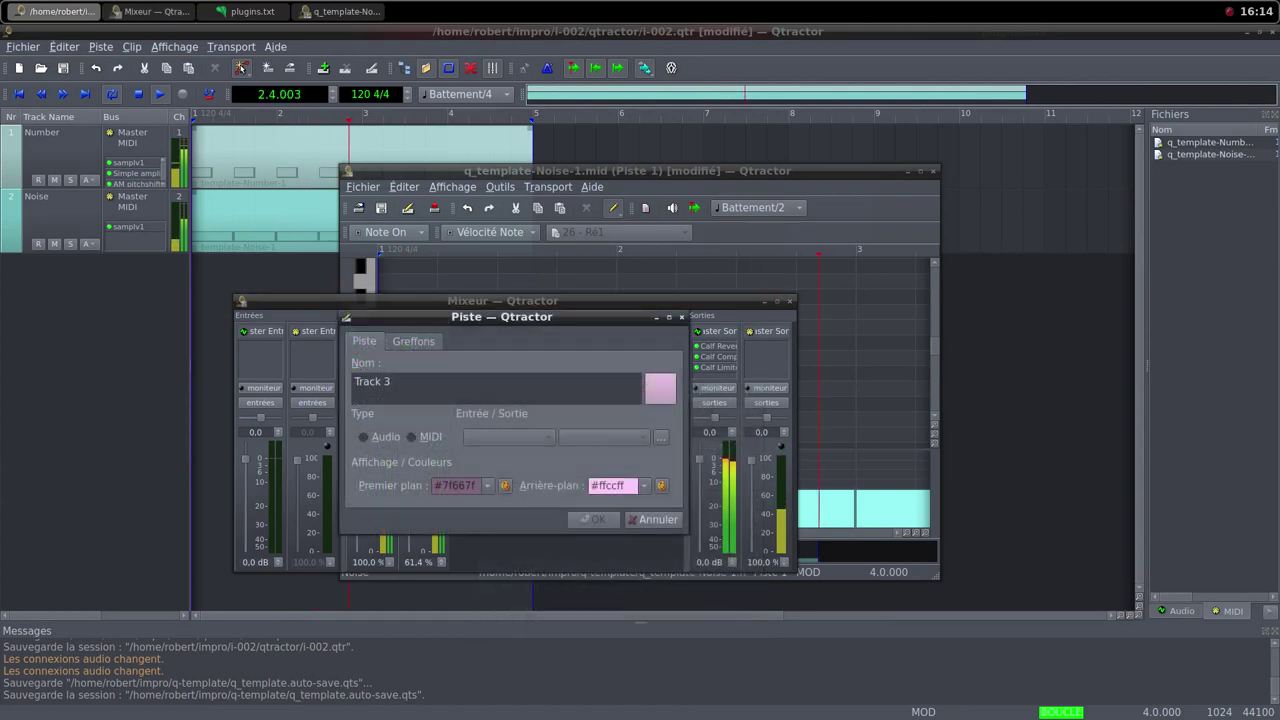
{"action": "key", "text": "ctrl+a"}
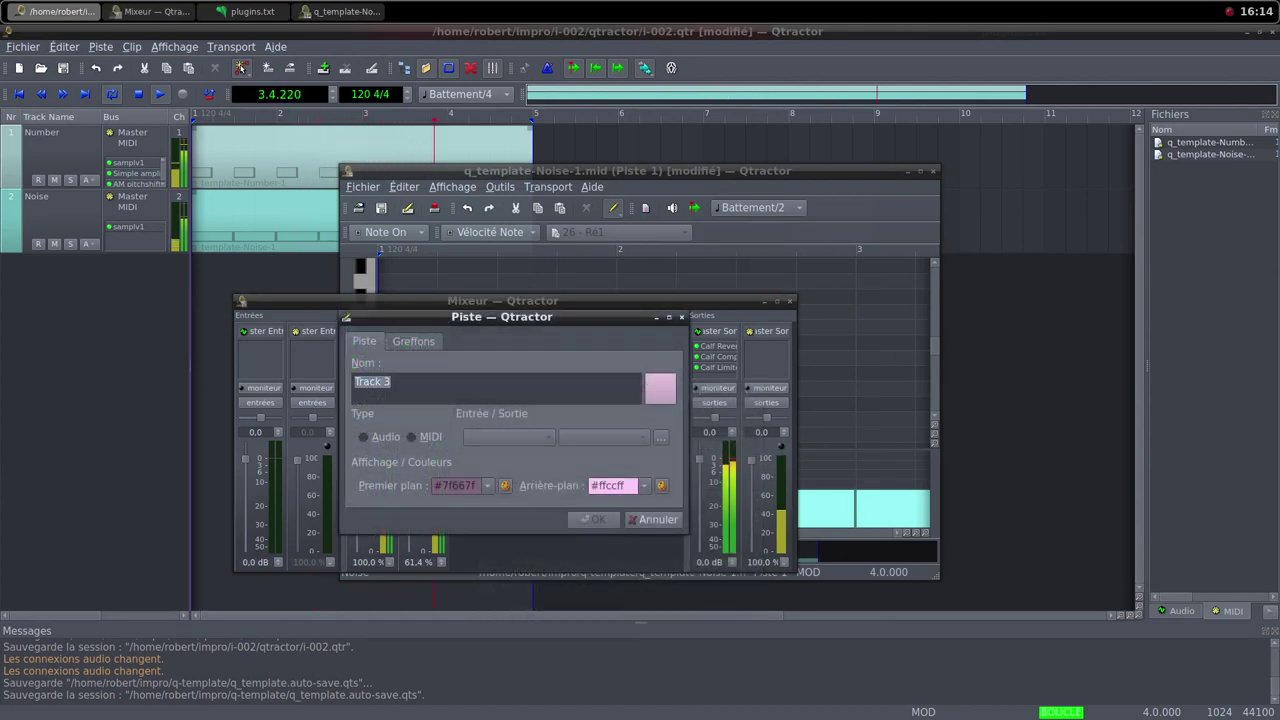
{"action": "type", "text": "T"}
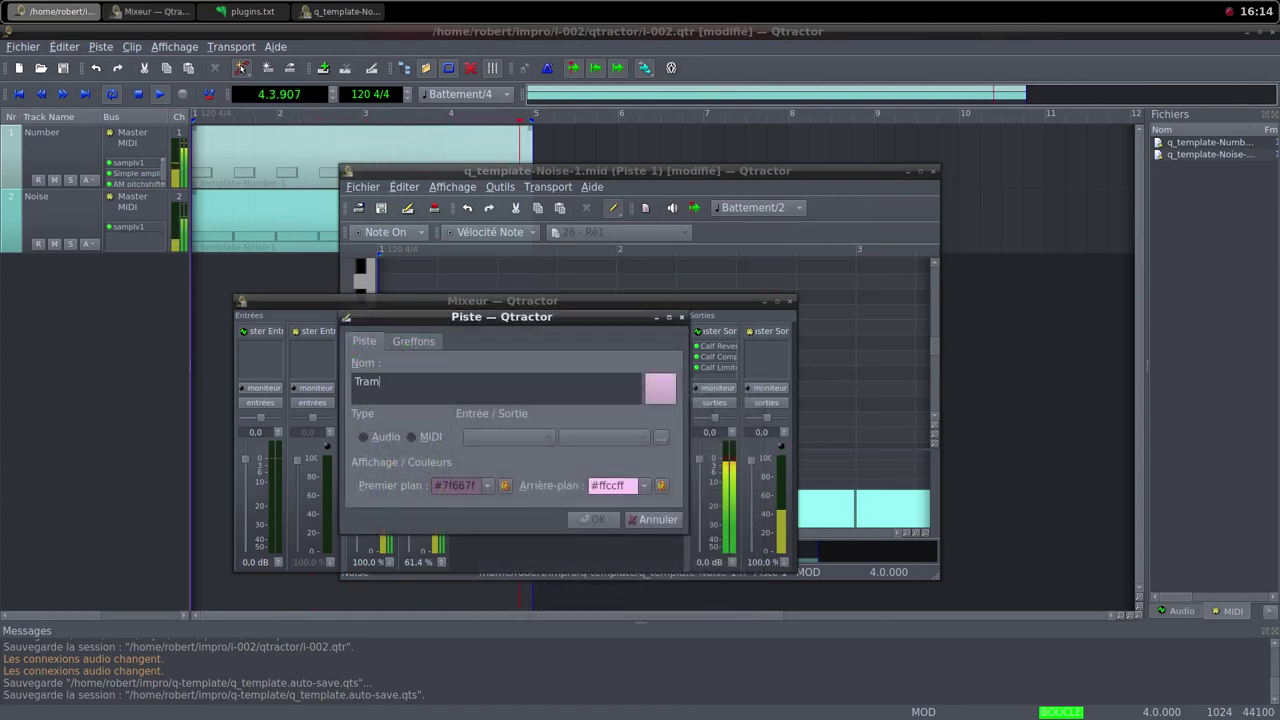
{"action": "type", "text": "ram"}
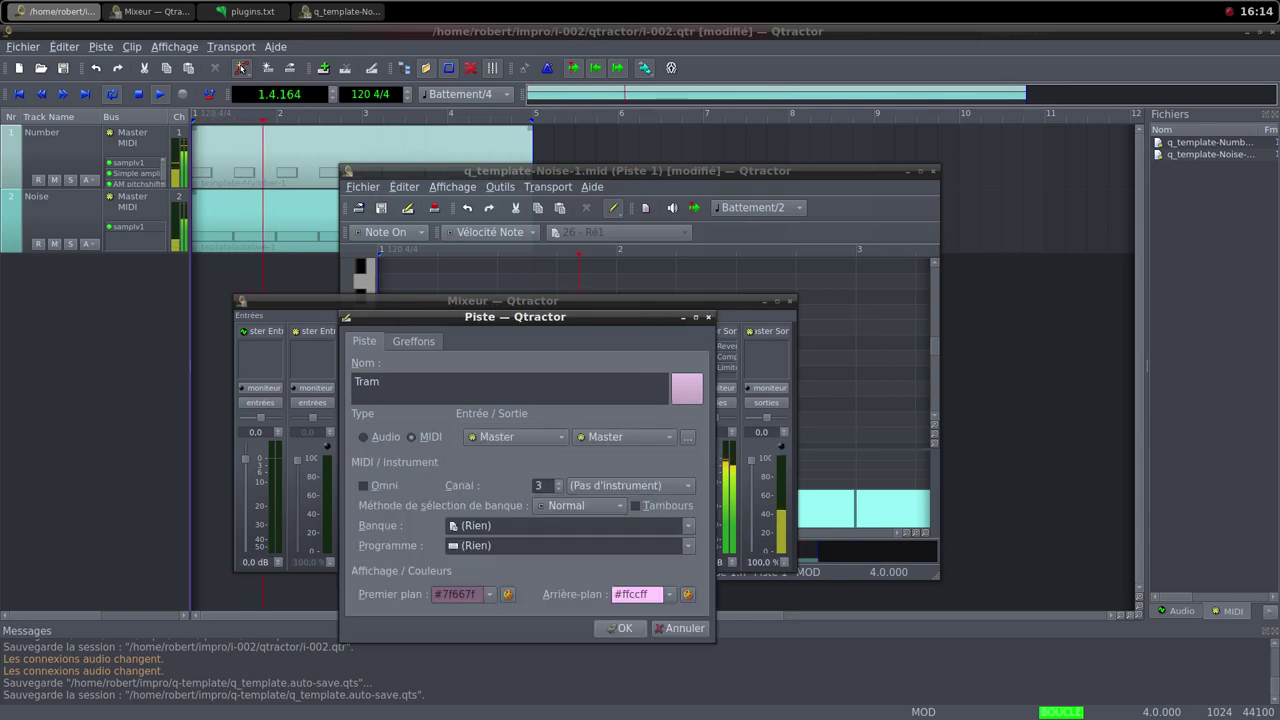
Add the LV2 samplv1 plugin to the new Tram track
{"action": "key", "text": "alt+m"}
{"action": "key", "text": "ctrl+Tab"}
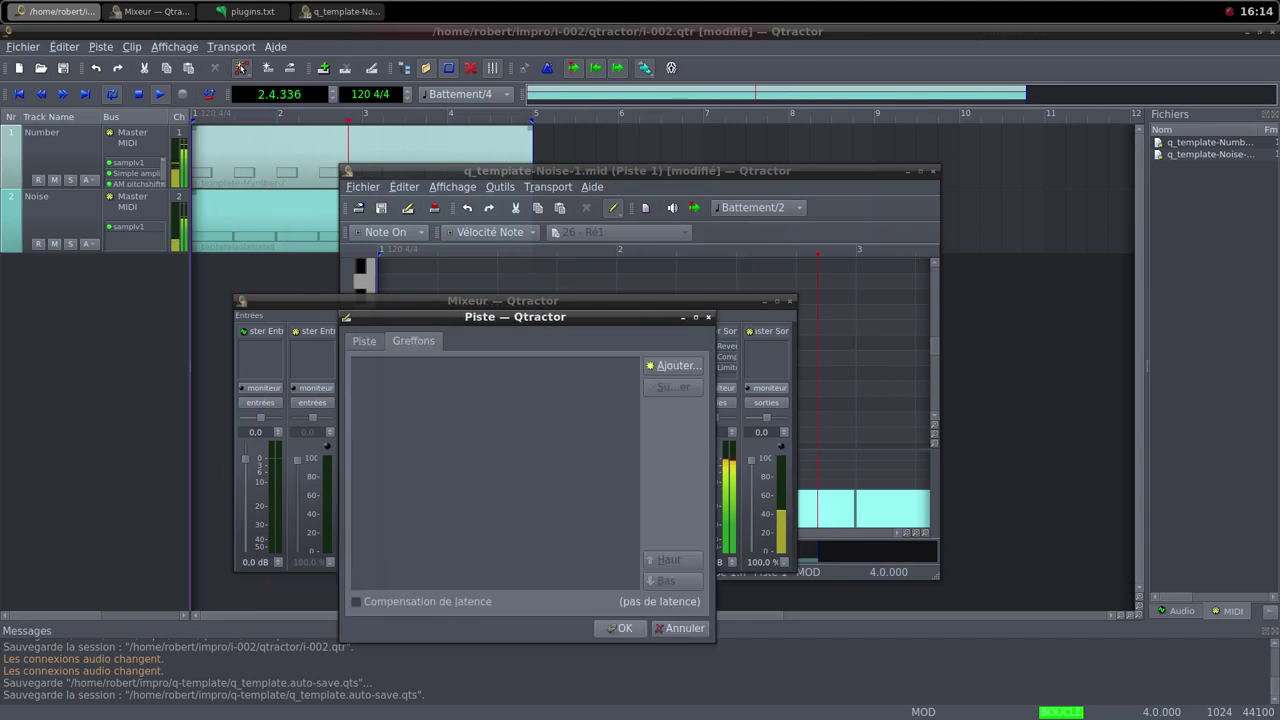
{"action": "key", "text": "alt+a"}
{"action": "key", "text": "alt+a"}
{"action": "scroll", "coordinate": [530, 390], "scroll_direction": "down", "scroll_amount": 1}
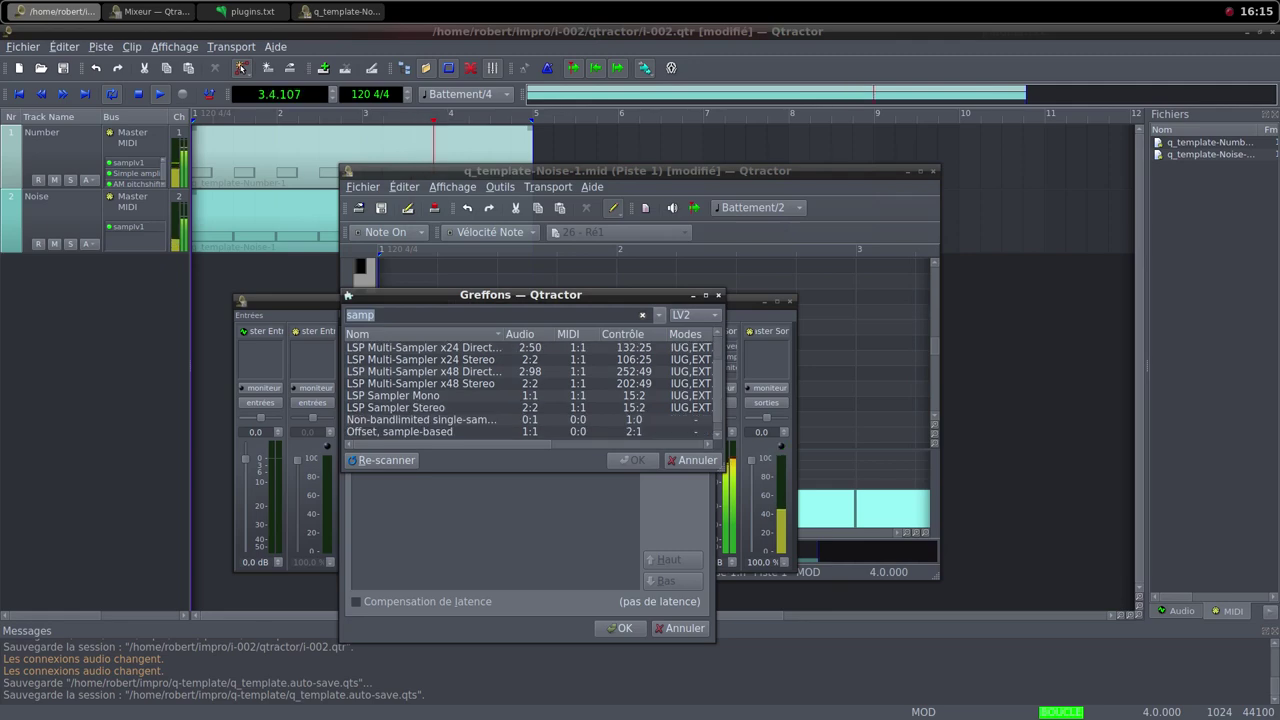
{"action": "scroll", "coordinate": [530, 390], "scroll_direction": "down", "scroll_amount": 1}
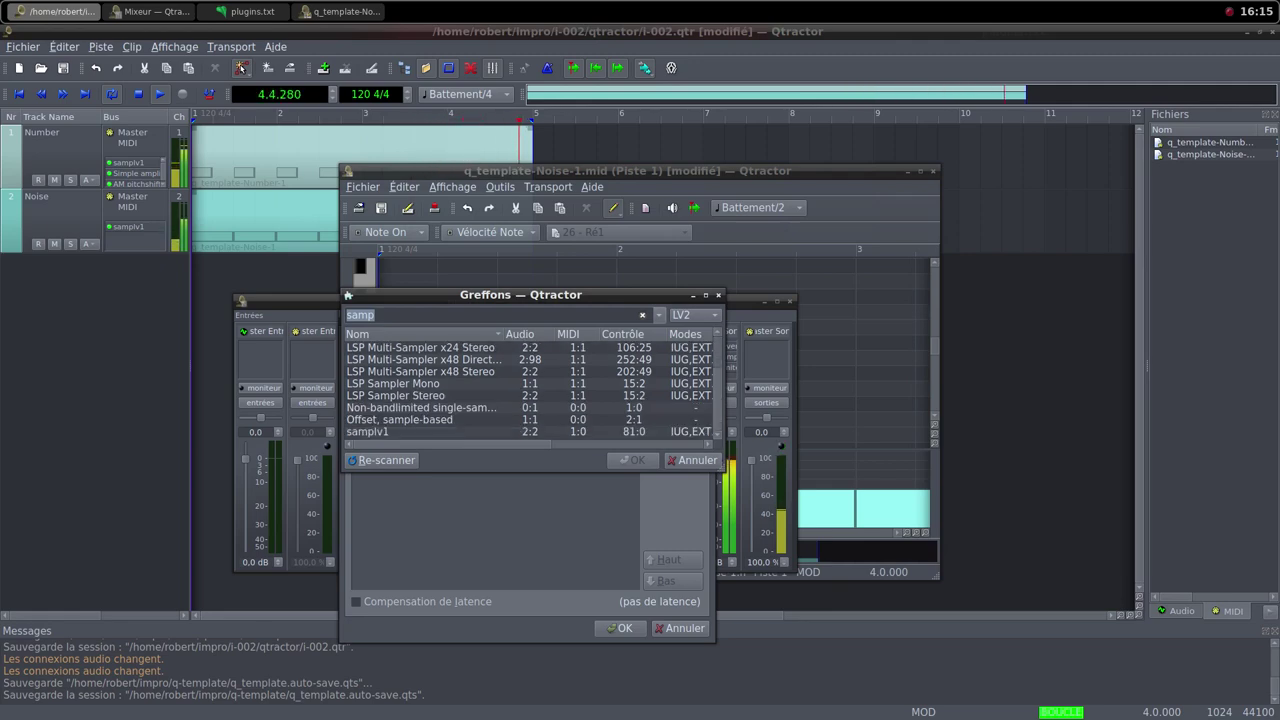
{"action": "double_click", "coordinate": [368, 432]}
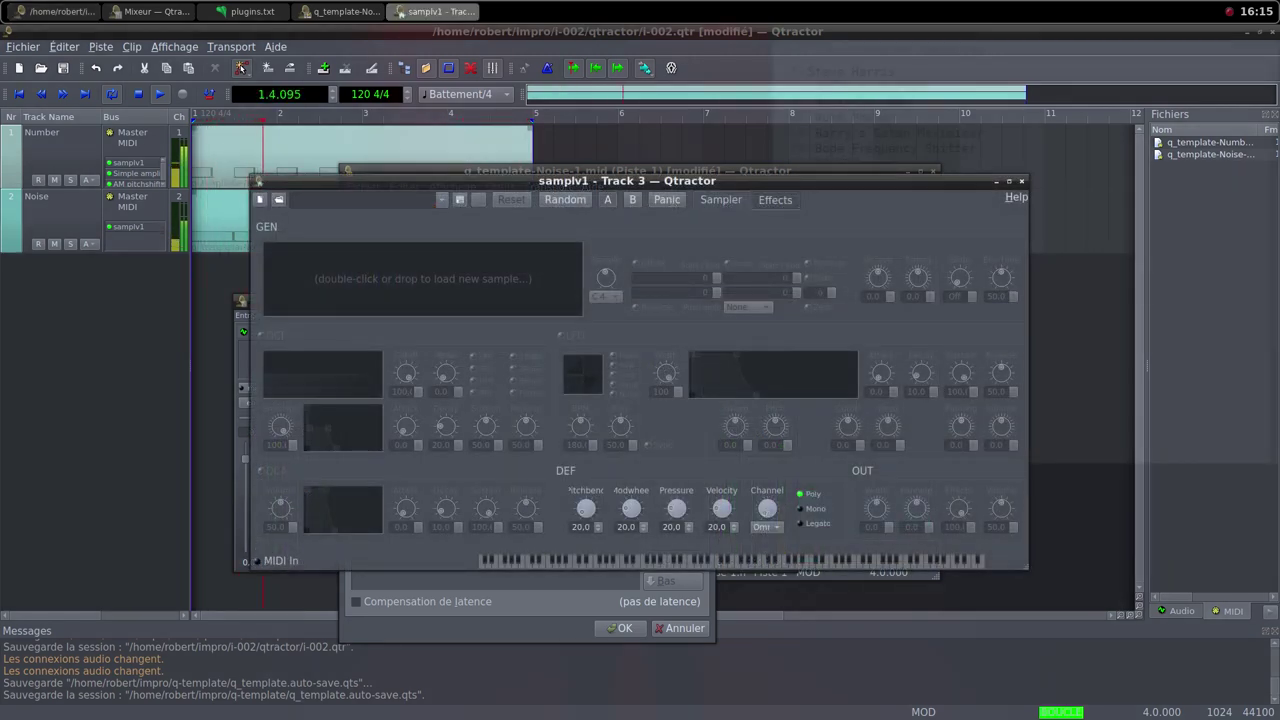
Load the tram-22 WAV file from the i-002 samples folder into the Tram track's samplv1
{"action": "double_click", "coordinate": [423, 279]}
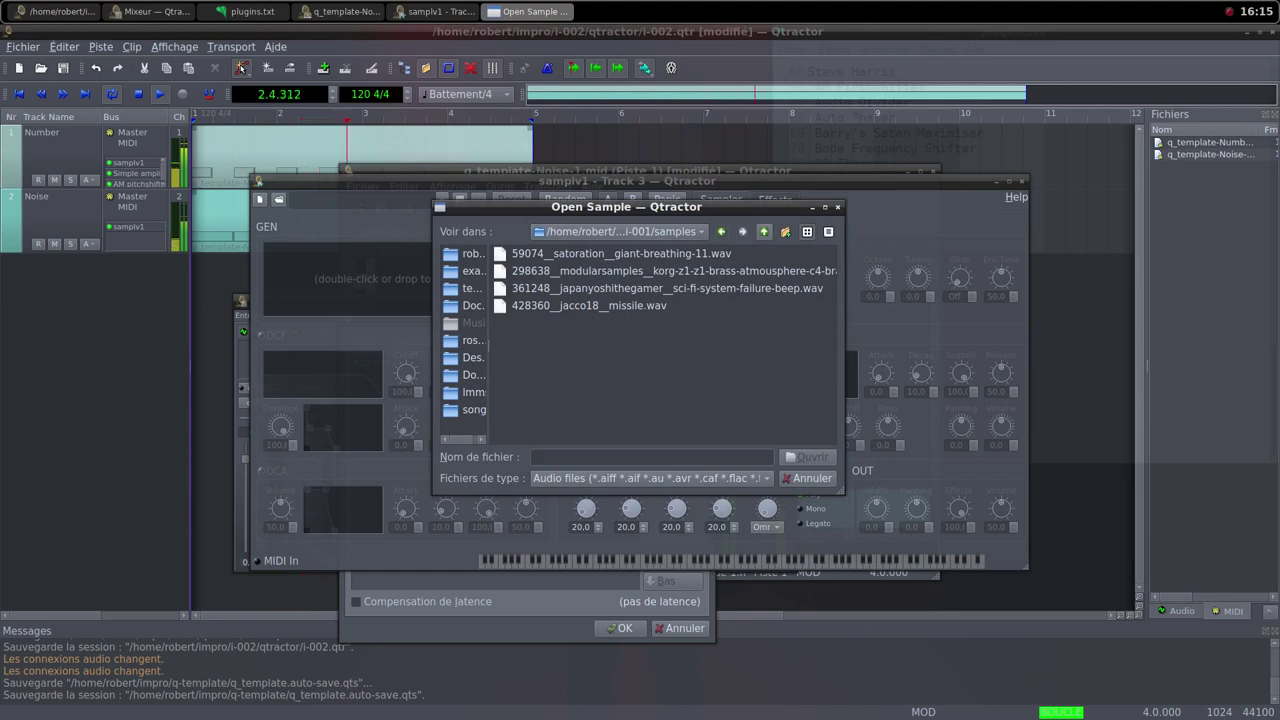
{"action": "left_click", "coordinate": [764, 231]}
{"action": "left_click", "coordinate": [764, 231]}
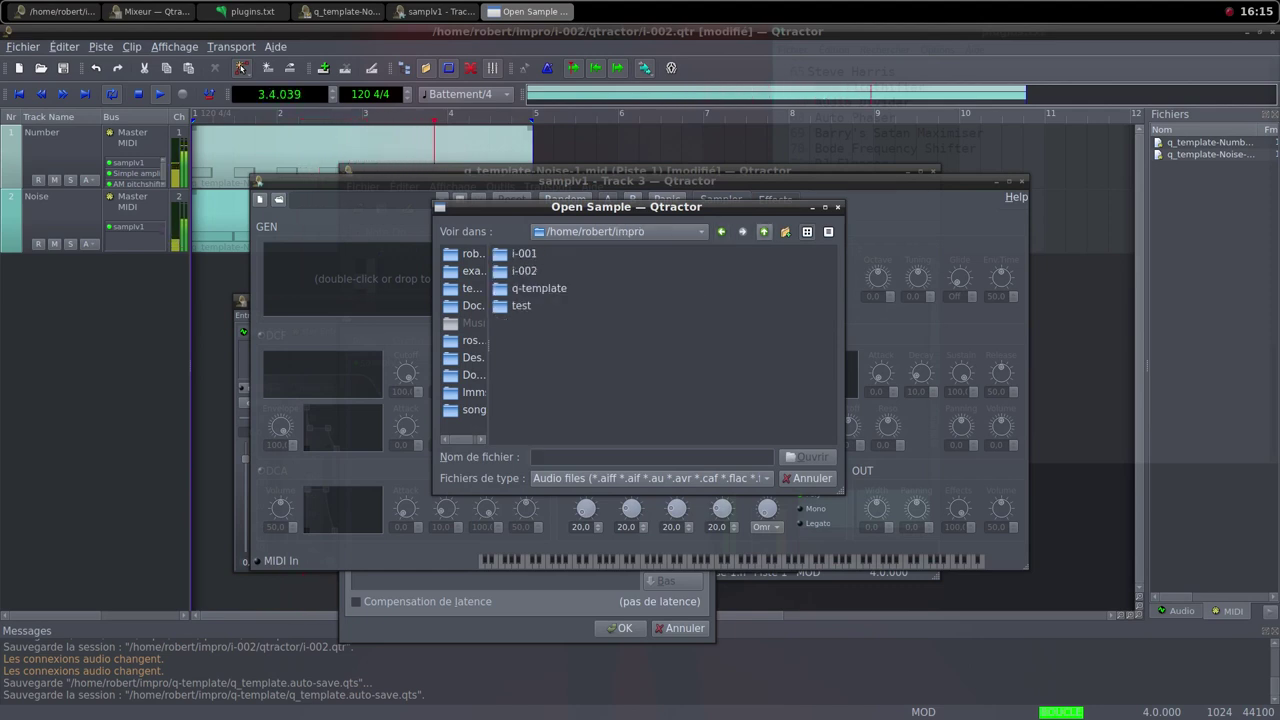
{"action": "double_click", "coordinate": [524, 270]}
{"action": "double_click", "coordinate": [524, 271]}
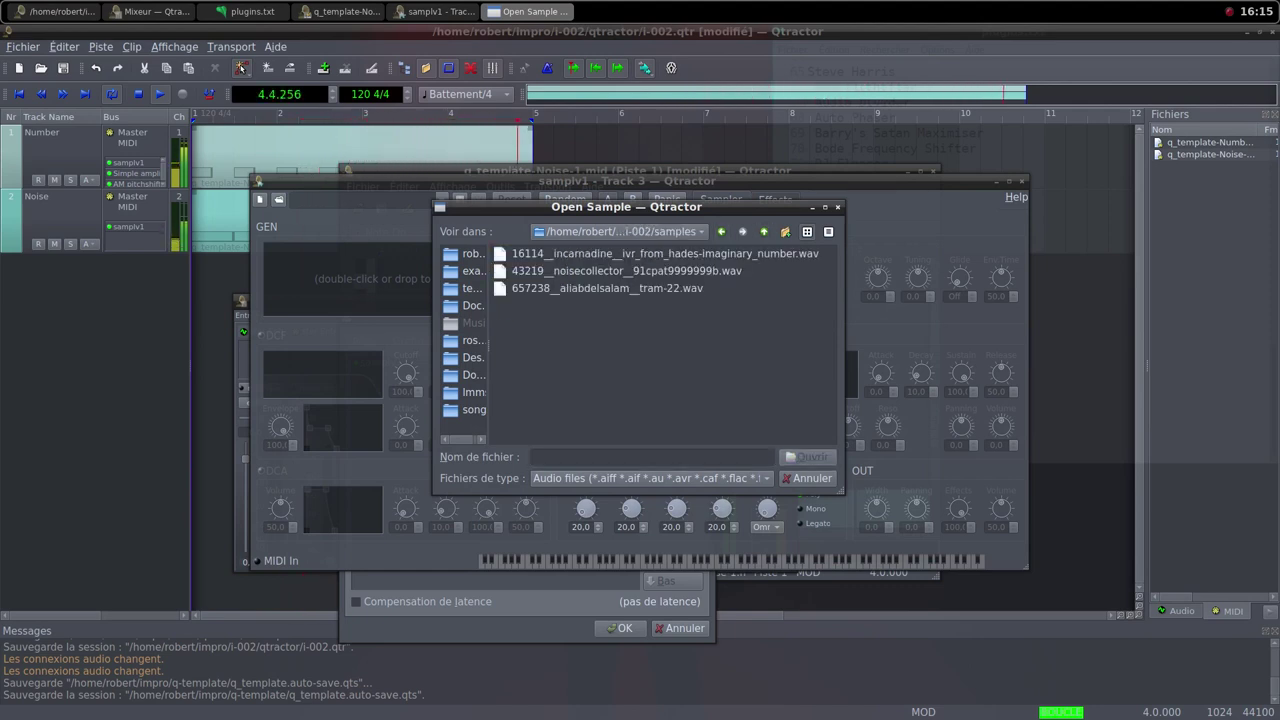
{"action": "left_click", "coordinate": [580, 288]}
{"action": "left_click", "coordinate": [808, 457]}
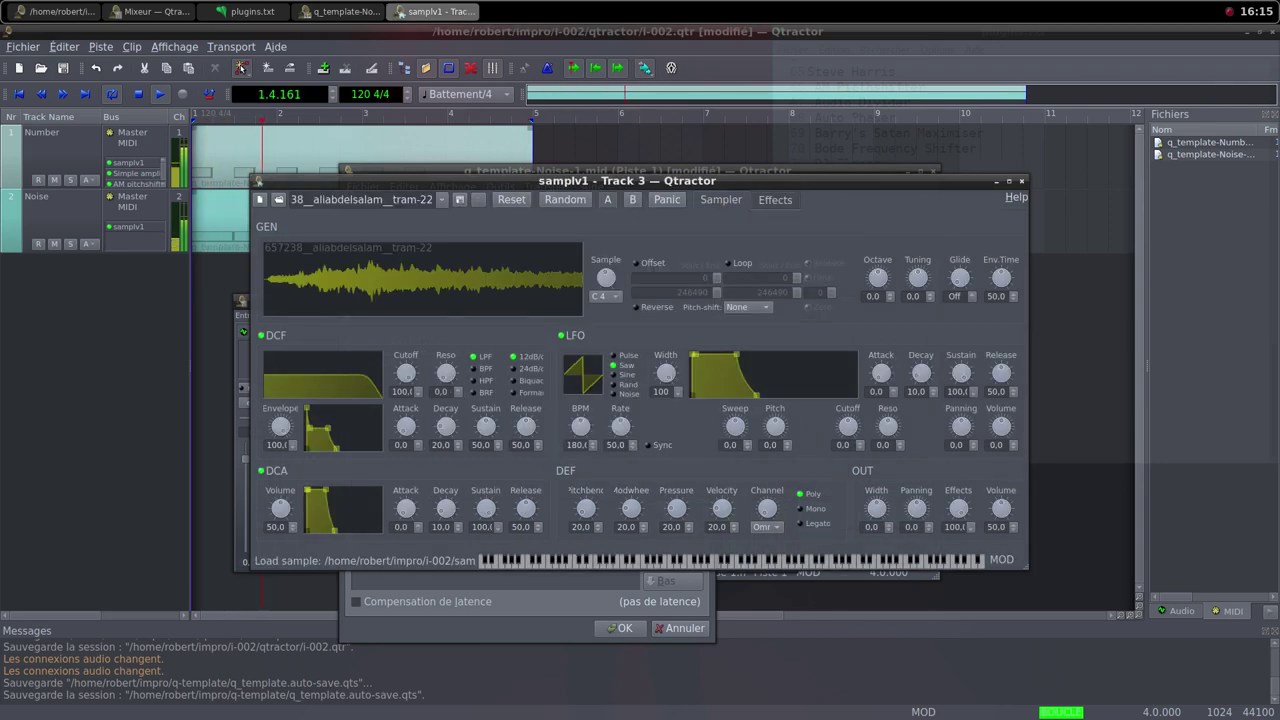
Set samplv1's DCA volume and output volume to 100, and finish creating the Tram track
{"action": "left_click_drag", "start_coordinate": [280, 508], "coordinate": [280, 480]}
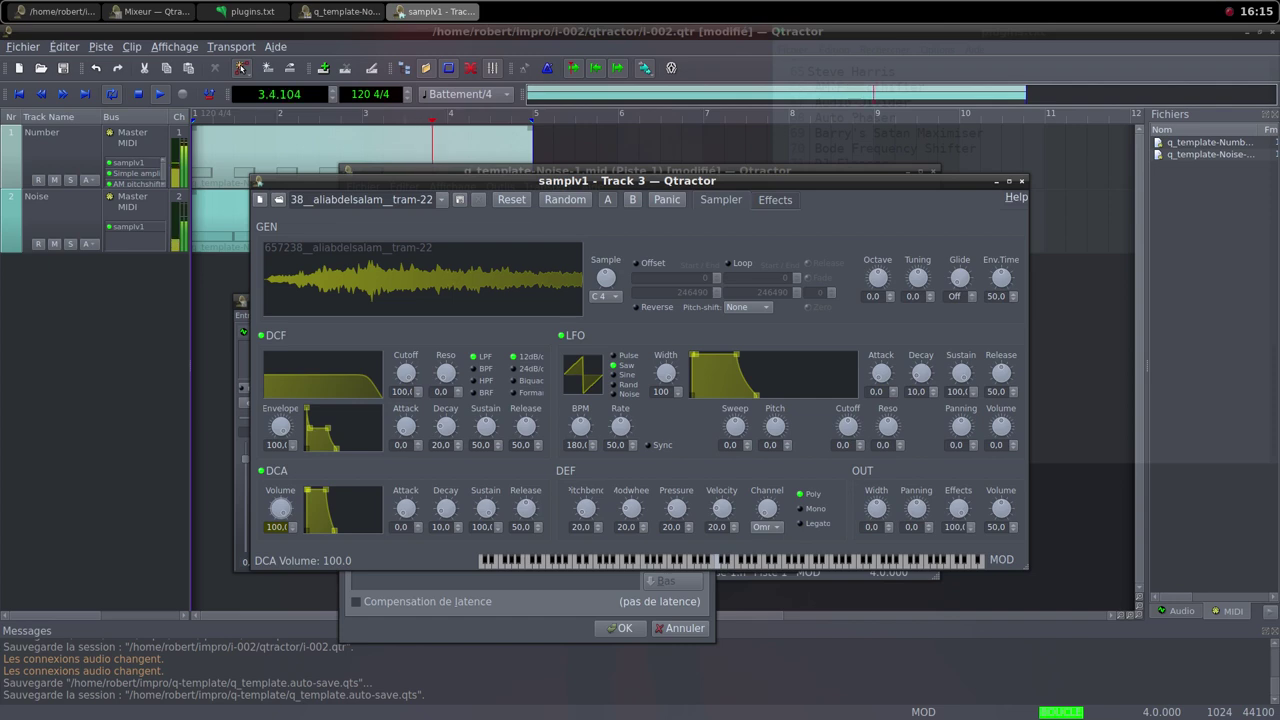
{"action": "left_click_drag", "start_coordinate": [1001, 508], "coordinate": [1001, 468]}
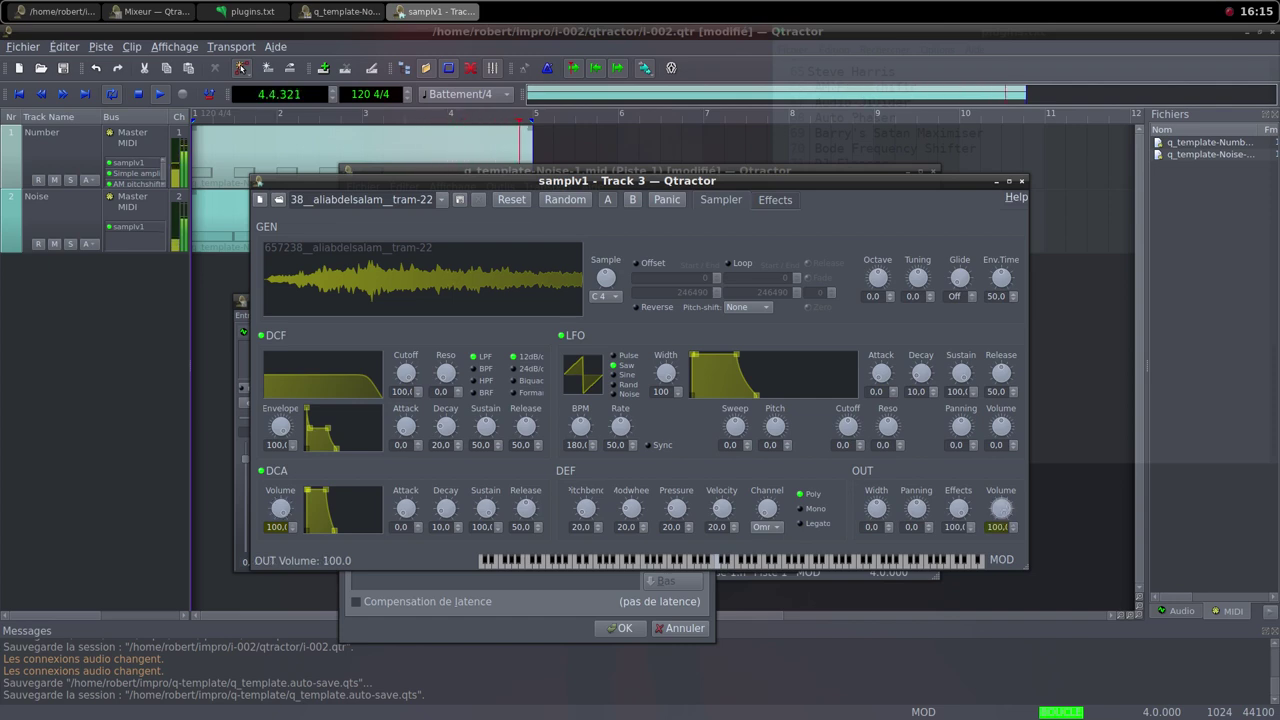
{"action": "left_click", "coordinate": [1021, 181]}
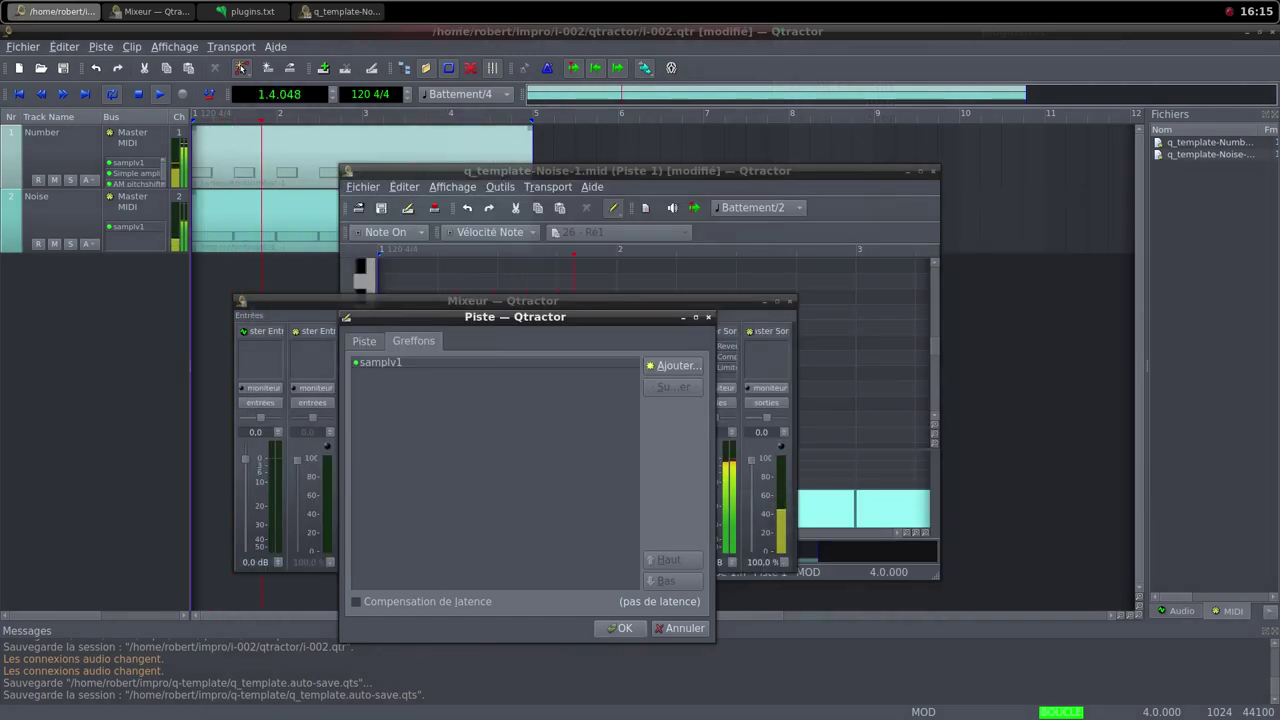
{"action": "left_click", "coordinate": [620, 628]}
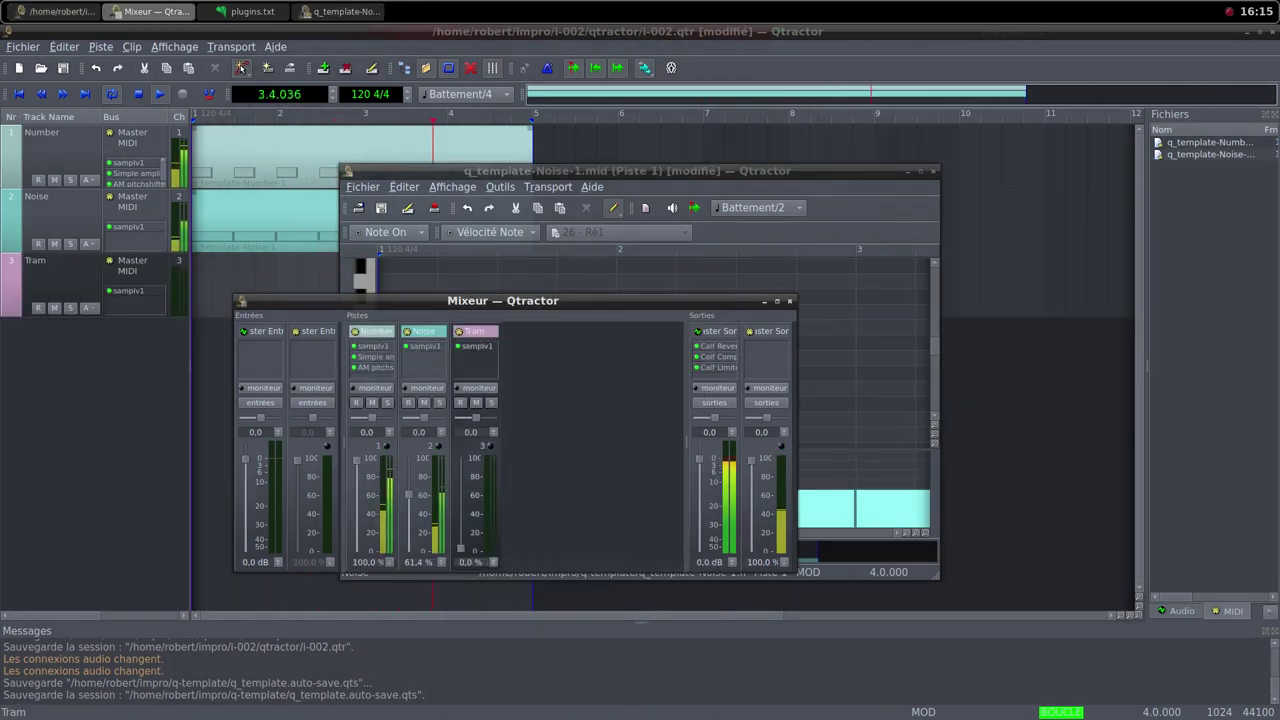
Close the Noise clip editor and create a new MIDI clip at the start of the Tram track
{"action": "left_click", "coordinate": [933, 171]}
{"action": "left_click", "coordinate": [933, 171]}
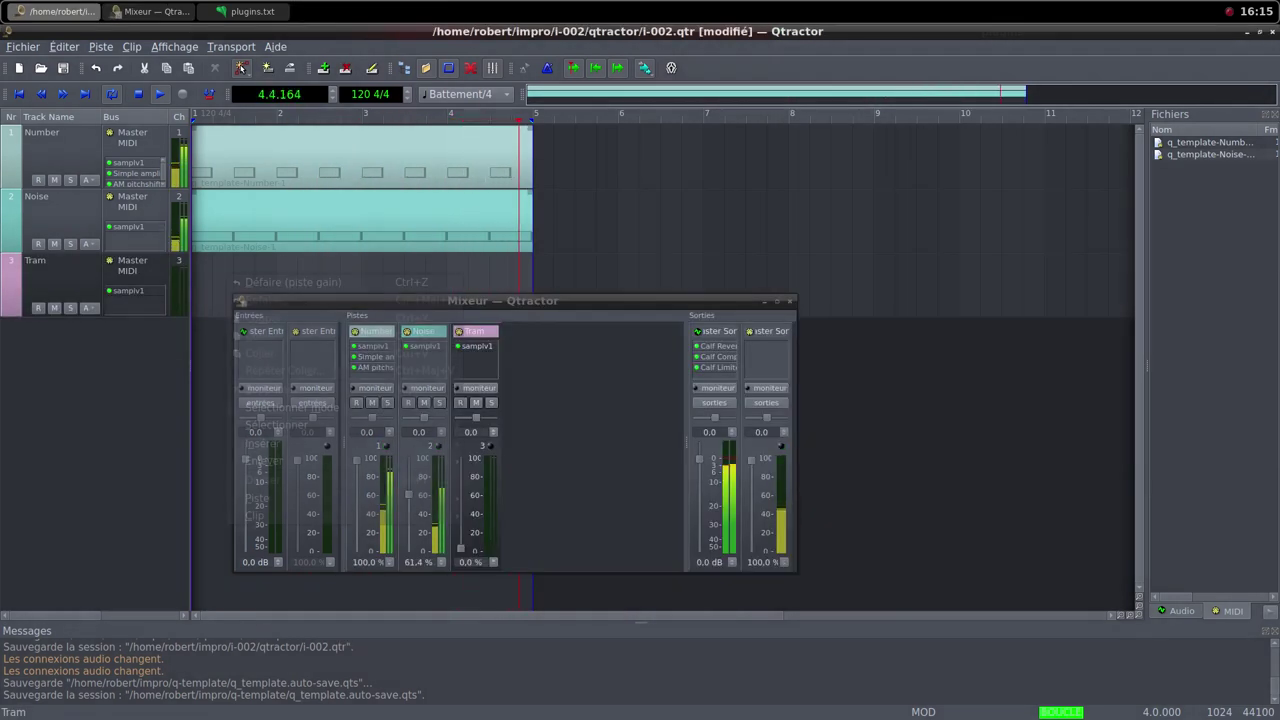
{"action": "right_click", "coordinate": [230, 276]}
{"action": "mouse_move", "coordinate": [254, 515]}
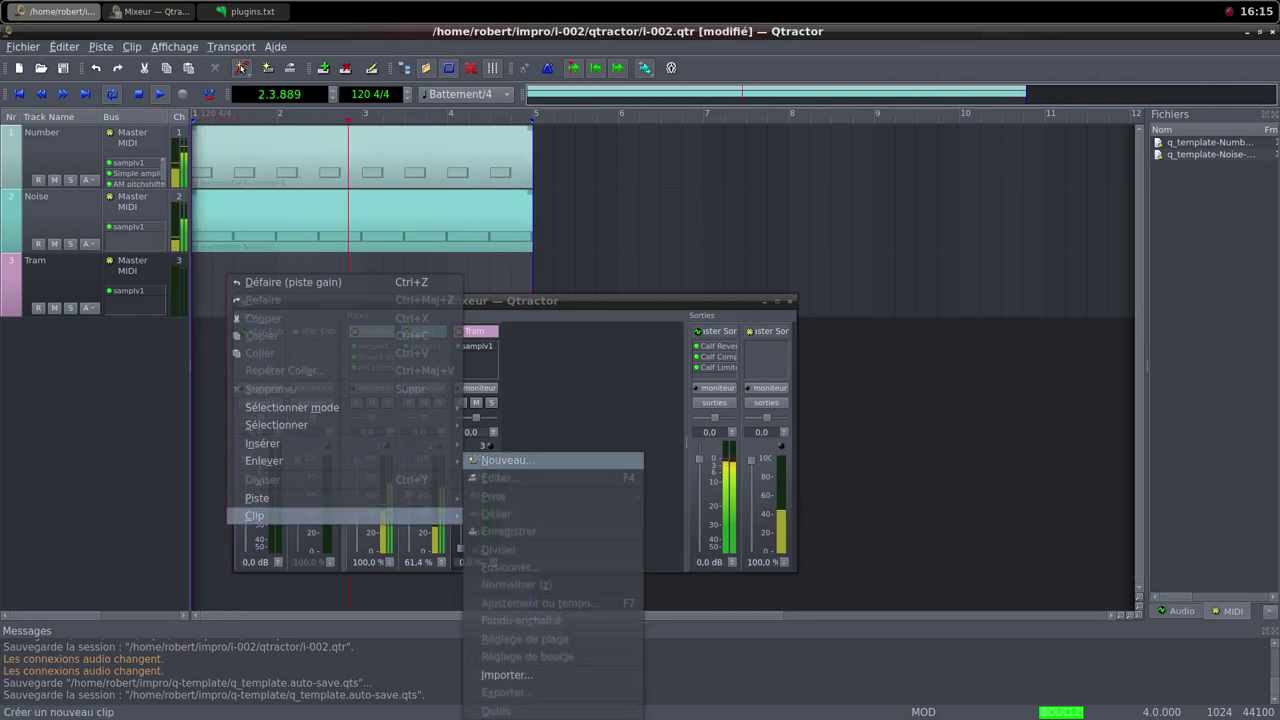
{"action": "left_click", "coordinate": [505, 460]}
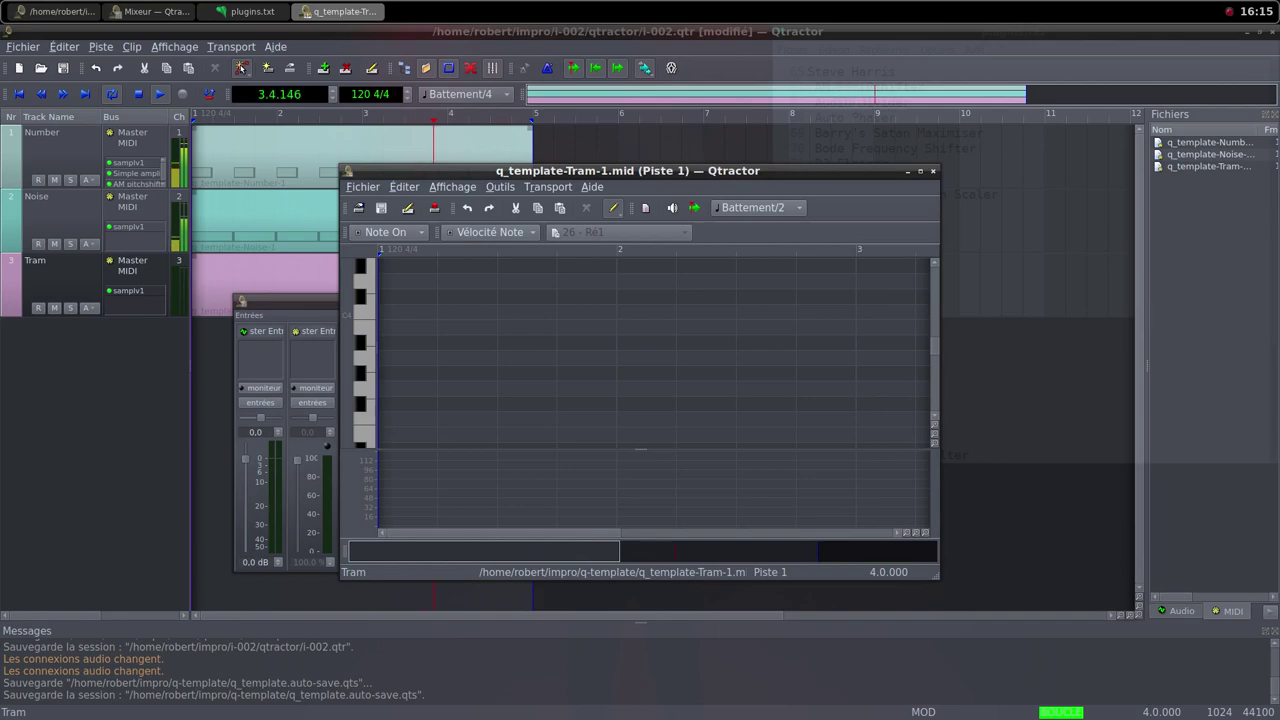
Check the Tram-22 sound's duration on its Freesound page in Firefox, and return to the Tram clip editor in Qtractor
{"action": "middle_click", "coordinate": [556, 5]}
{"action": "left_click", "coordinate": [600, 26]}
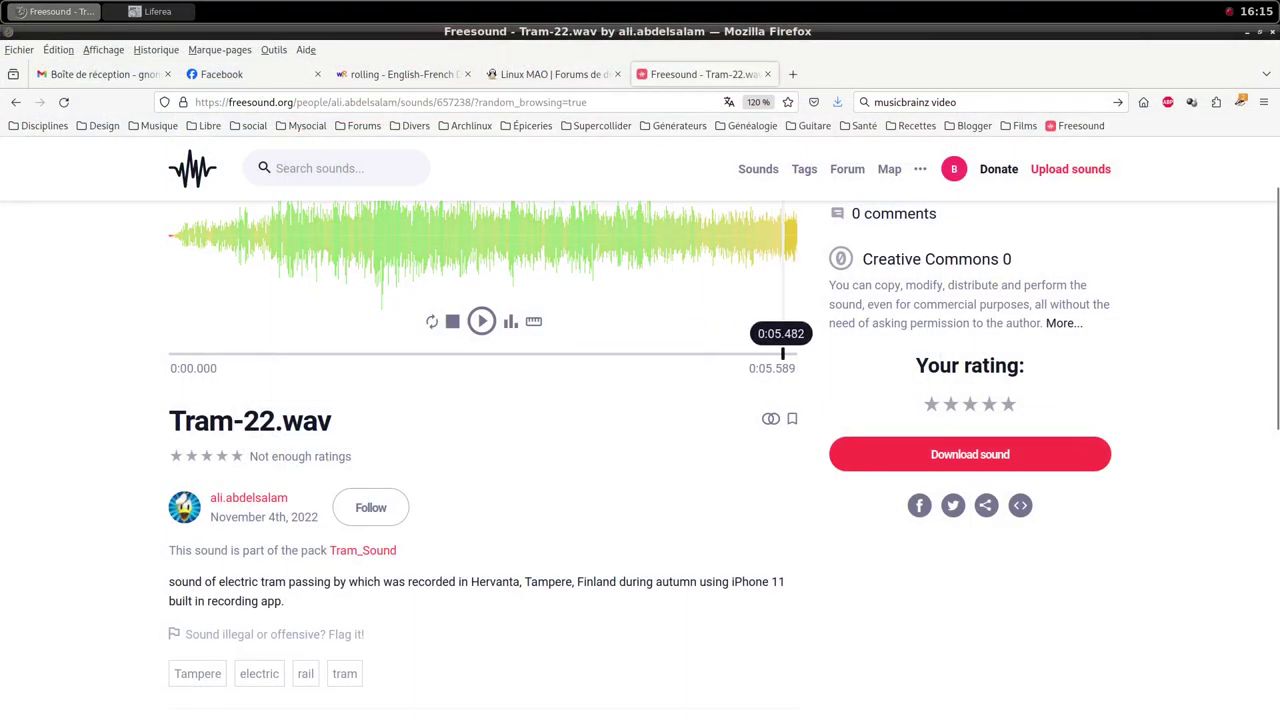
{"action": "middle_click", "coordinate": [507, 4]}
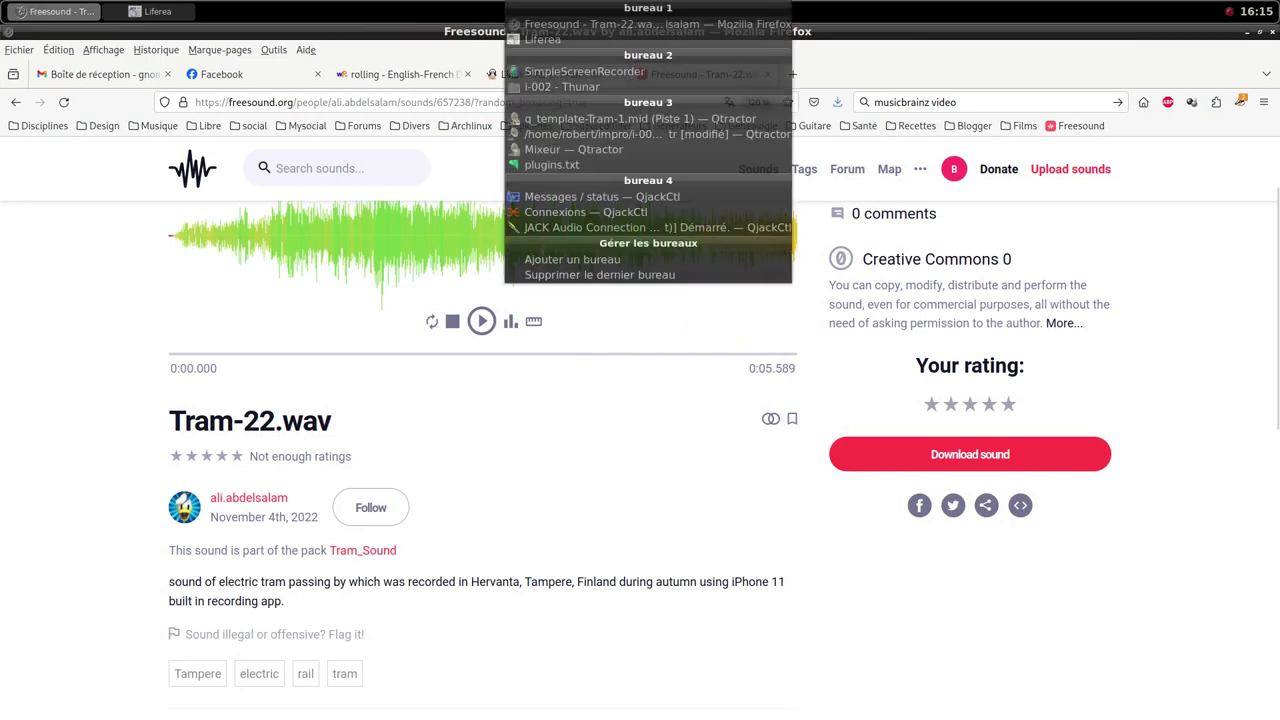
{"action": "key", "text": "Down"}
{"action": "key", "text": "Down"}
{"action": "key", "text": "Return"}
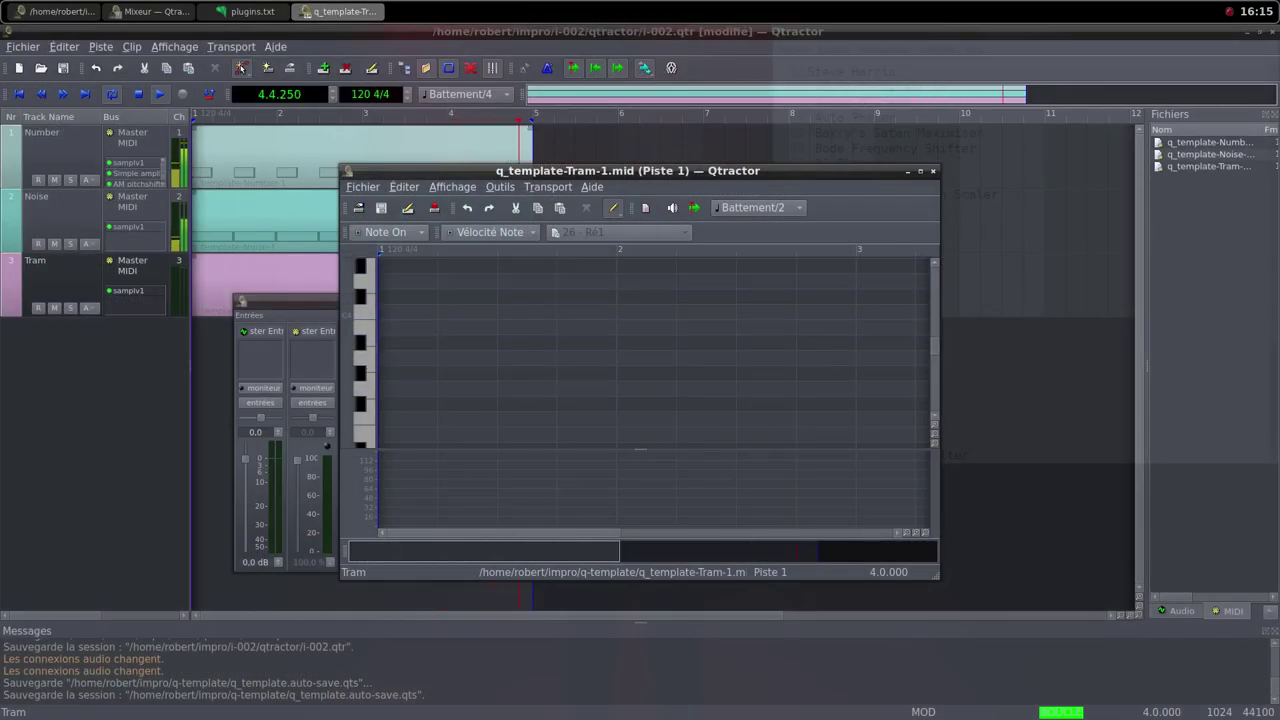
Draw two consecutive two-bar notes on C3 across all four bars of the Tram clip in the enlarged MIDI editor
{"action": "double_click", "coordinate": [640, 171]}
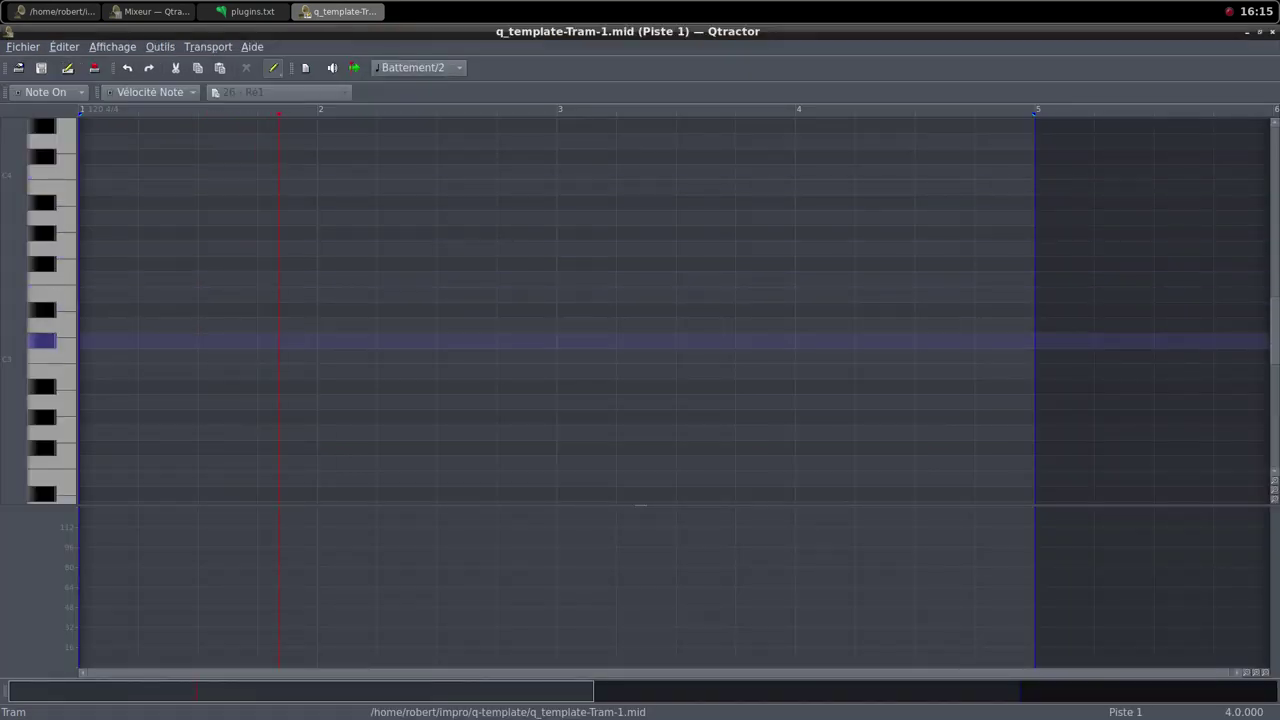
{"action": "mouse_move", "coordinate": [88, 356]}
{"action": "left_mouse_down"}
{"action": "mouse_move", "coordinate": [311, 354]}
{"action": "mouse_move", "coordinate": [522, 380]}
{"action": "mouse_move", "coordinate": [555, 356]}
{"action": "mouse_move", "coordinate": [1035, 356]}
{"action": "mouse_move", "coordinate": [1024, 358]}
{"action": "left_mouse_up"}
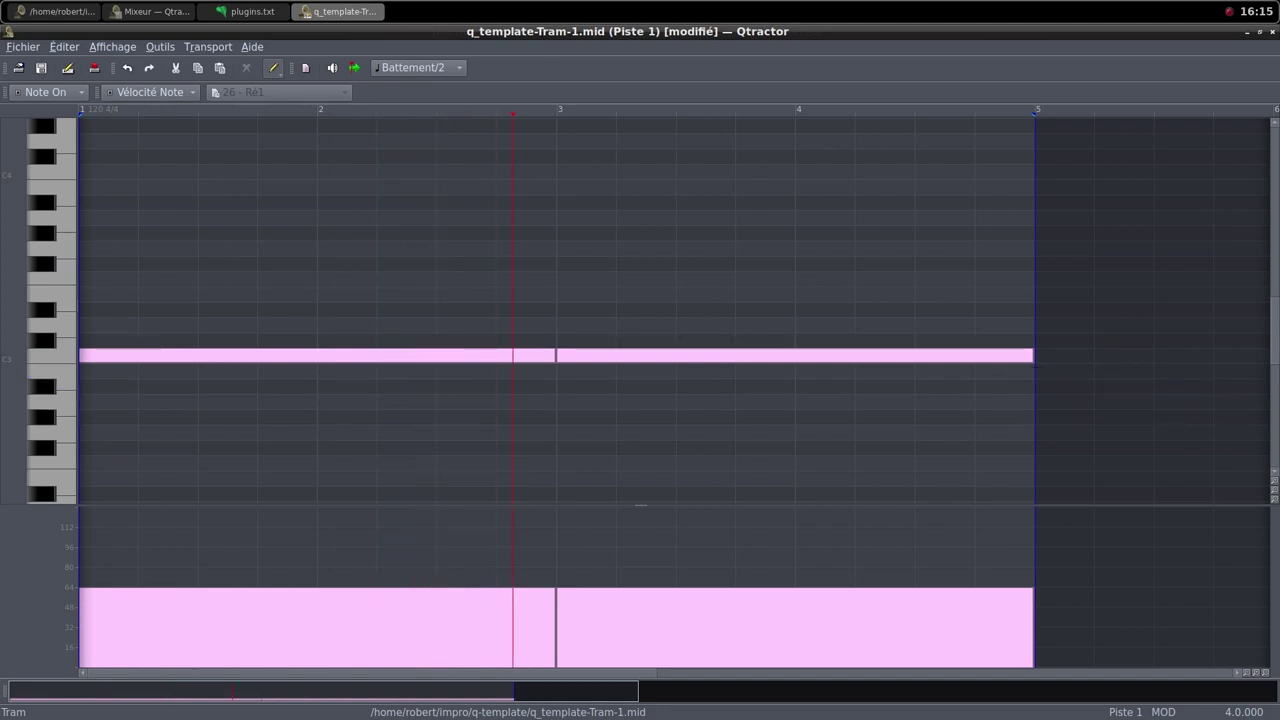
{"action": "left_click", "coordinate": [1260, 32]}
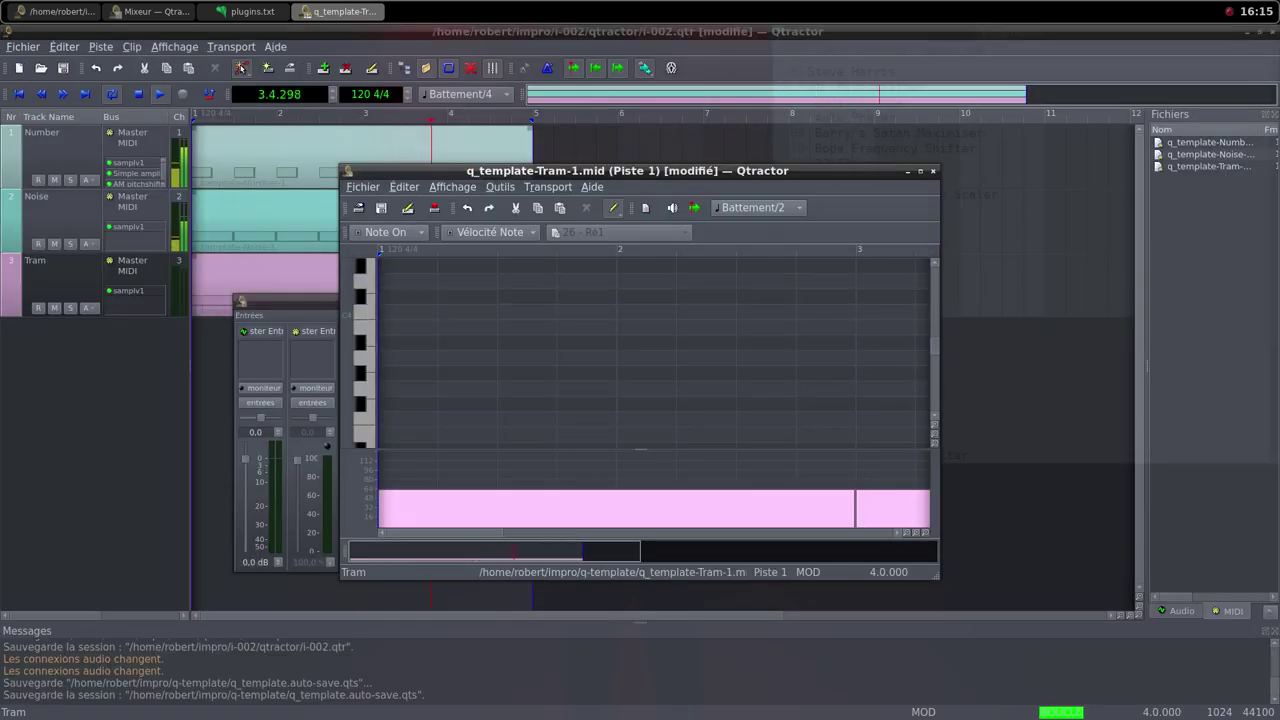
Set the mixer volumes to 18.9 % for Noise and 100 % for Tram, and add the Simple amplifier plugin to Tram
{"action": "key", "text": "alt+Tab"}
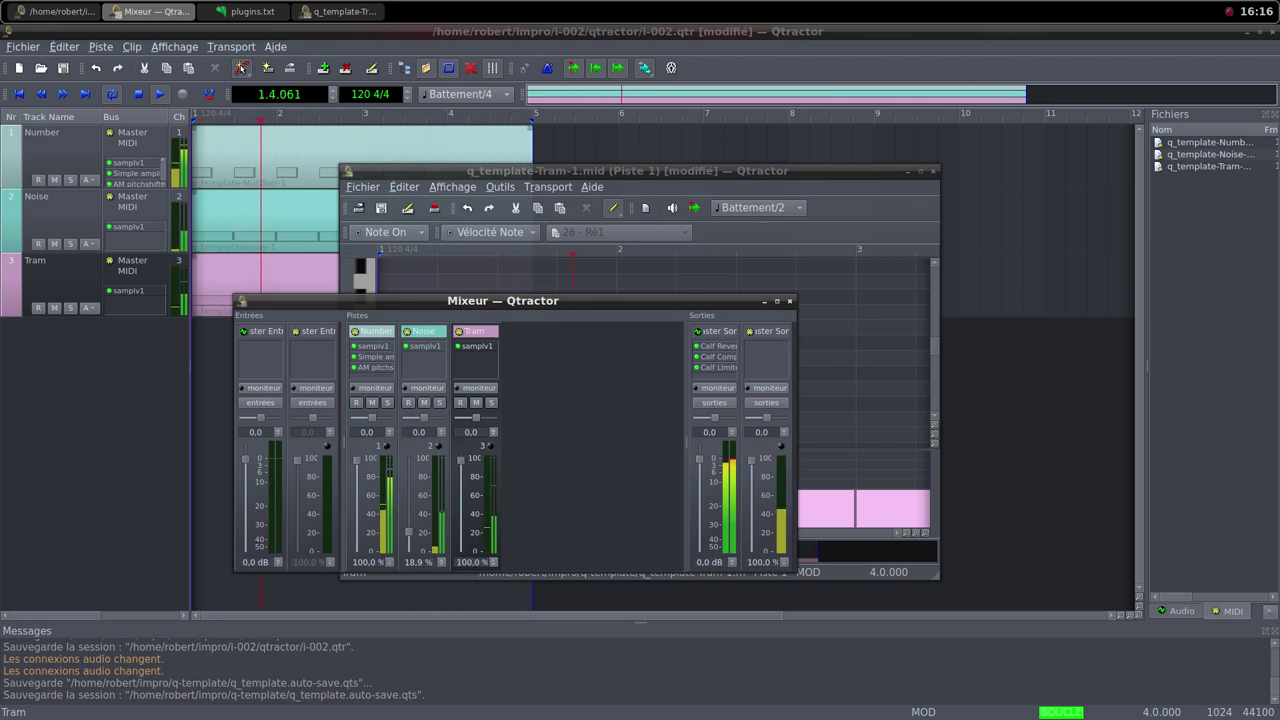
{"action": "right_click", "coordinate": [467, 363]}
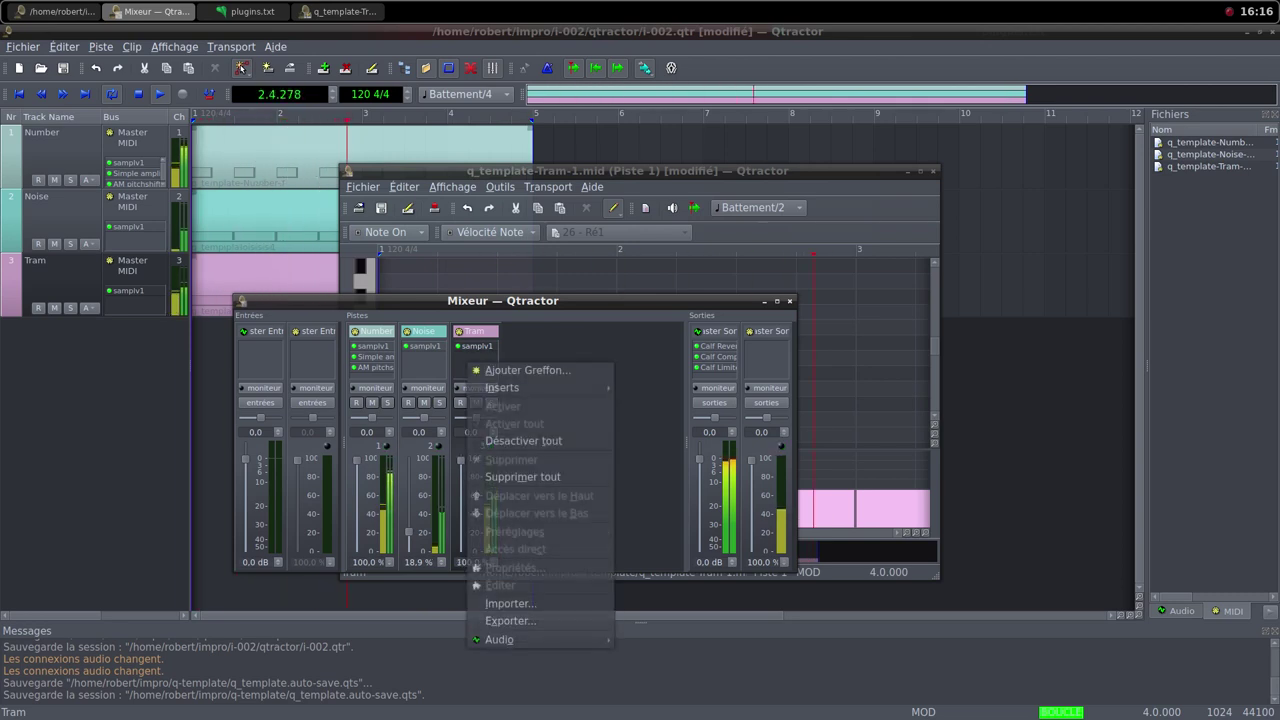
{"action": "left_click", "coordinate": [527, 370]}
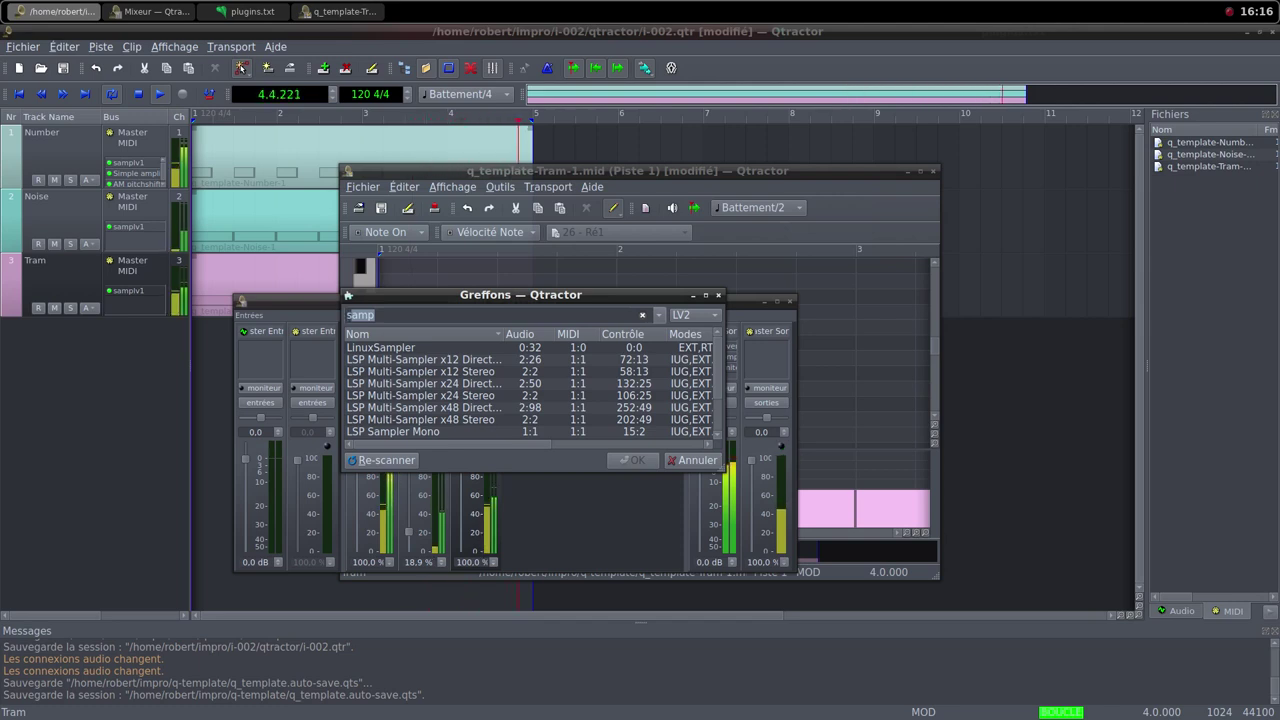
{"action": "type", "text": "simp"}
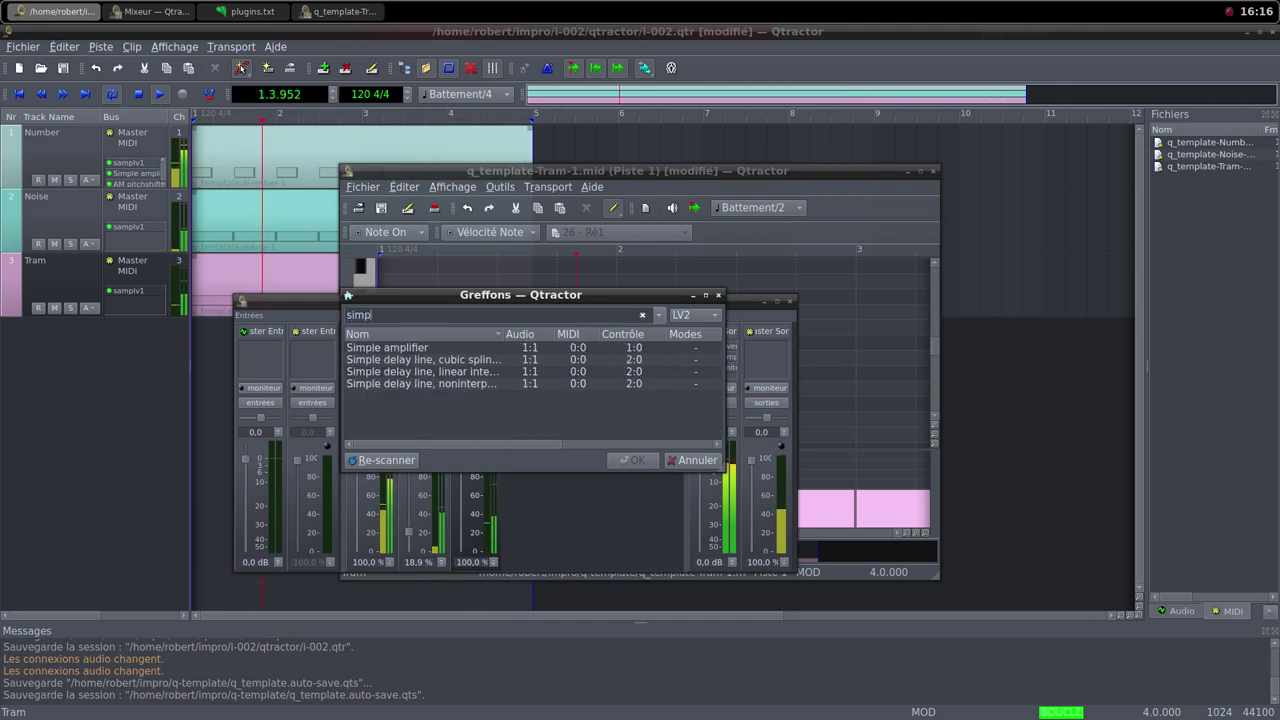
{"action": "double_click", "coordinate": [400, 348]}
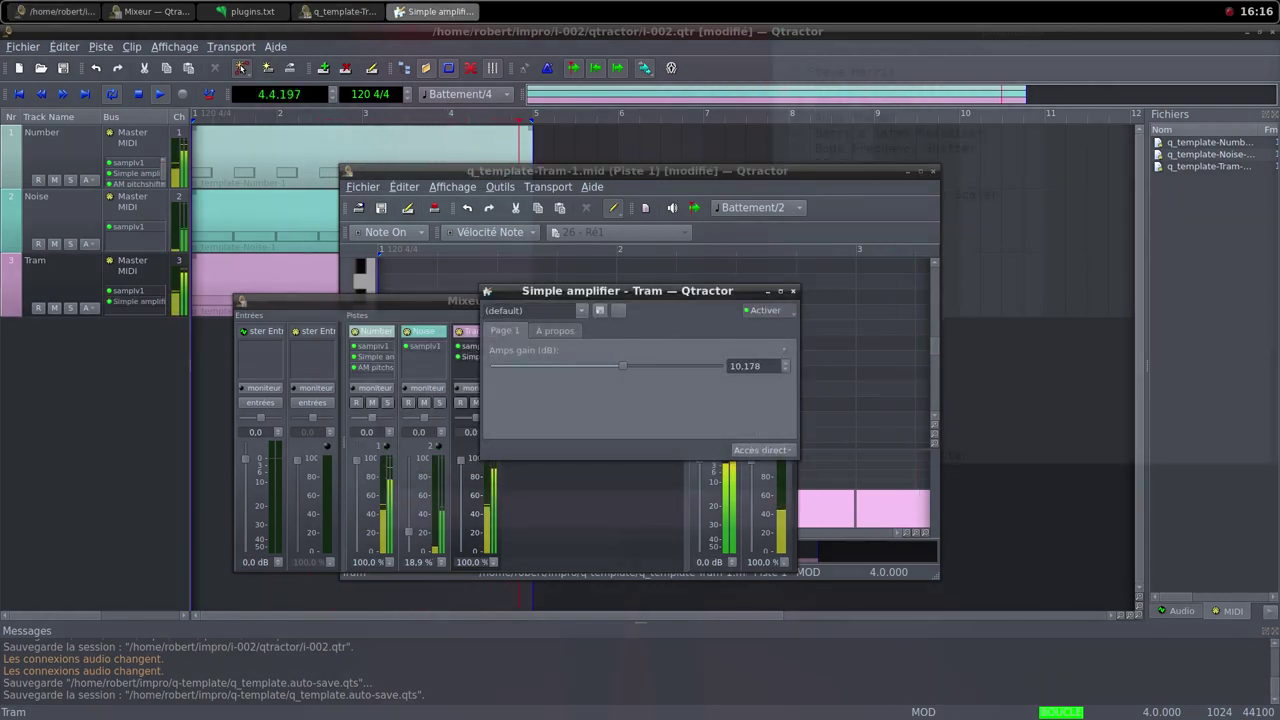
Set the Tram amplifier's gain to 9.758 dB, and change the mixer volumes to 79.5 % for Noise and 0 % for Tram
{"action": "left_click_drag", "start_coordinate": [628, 291], "coordinate": [702, 301]}
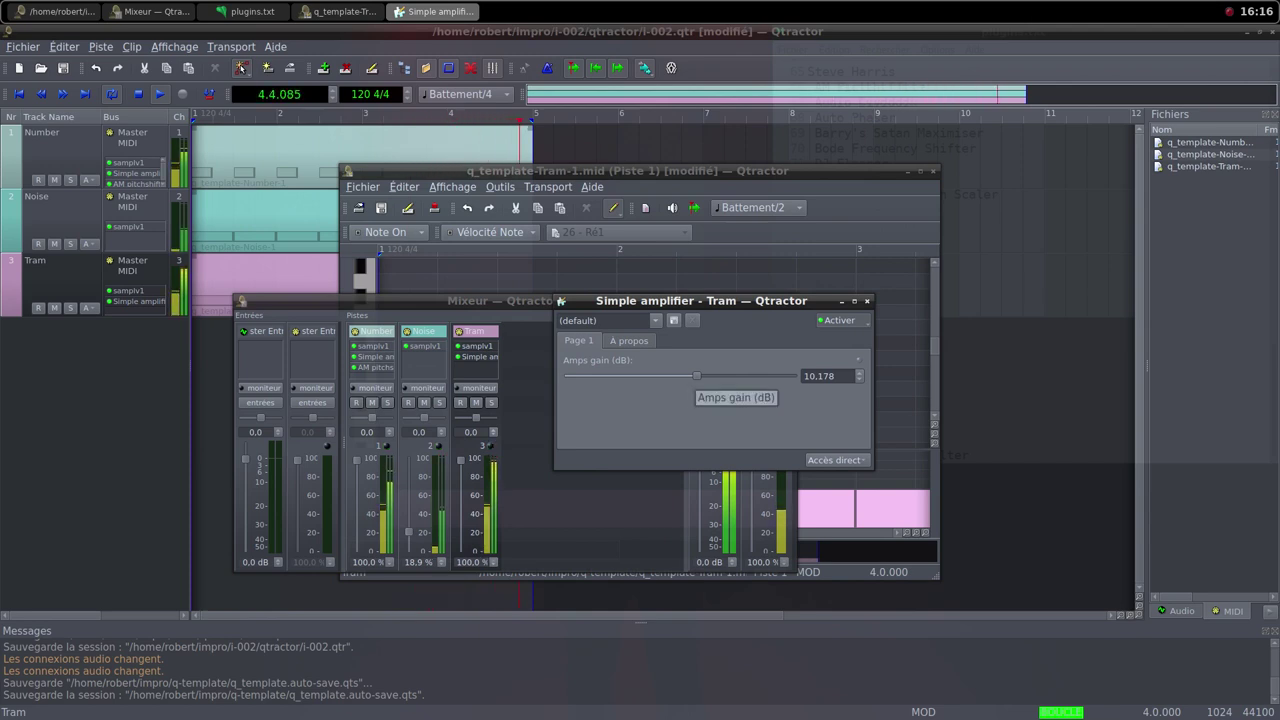
{"action": "left_click_drag", "start_coordinate": [697, 376], "coordinate": [696, 376]}
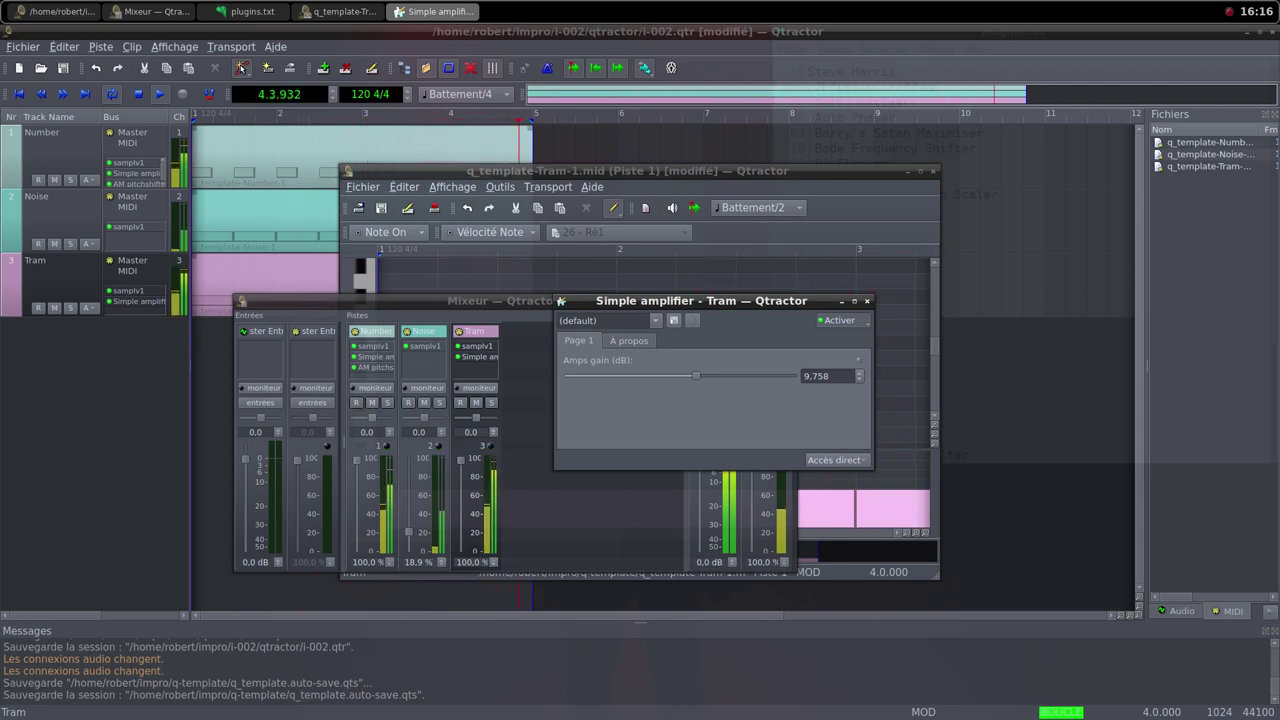
{"action": "left_click_drag", "start_coordinate": [408, 532], "coordinate": [408, 511]}
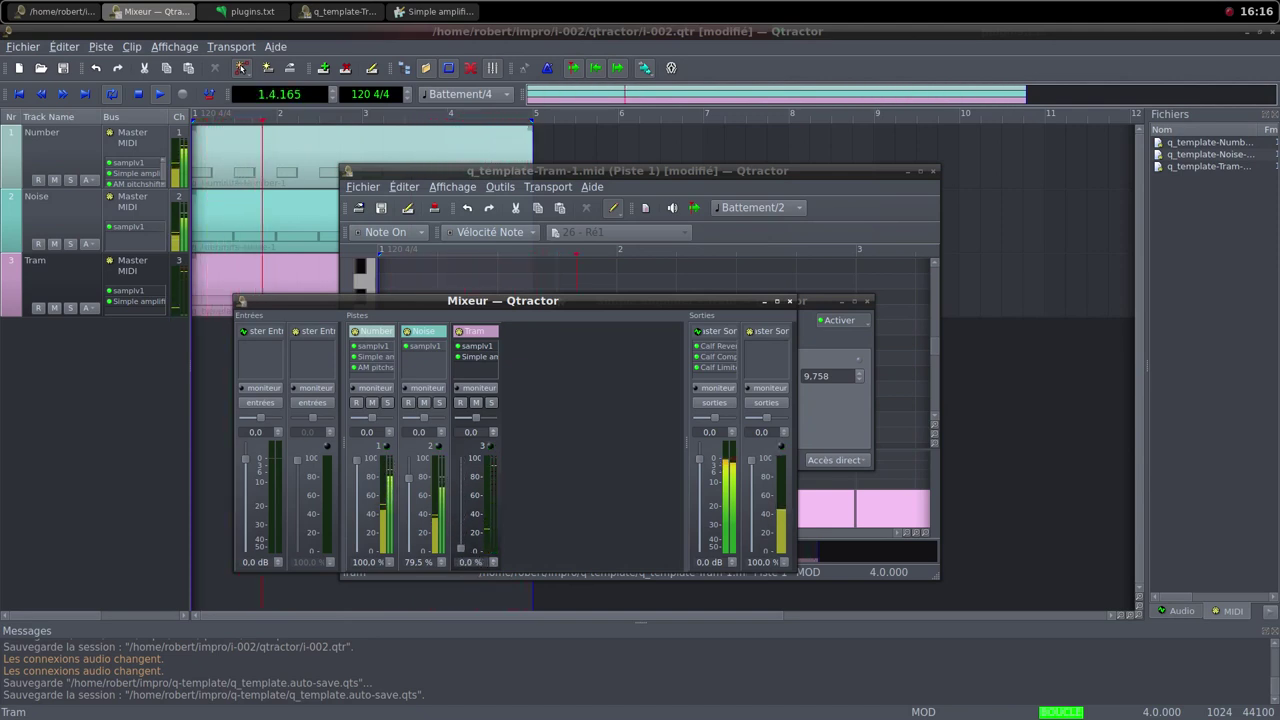
Bring up the Tram clip's MIDI editor, enlarge it, and switch its edit mode off
{"action": "key", "text": "alt+Tab"}
{"action": "key", "text": "alt+Tab"}
{"action": "key", "text": "alt+Tab"}
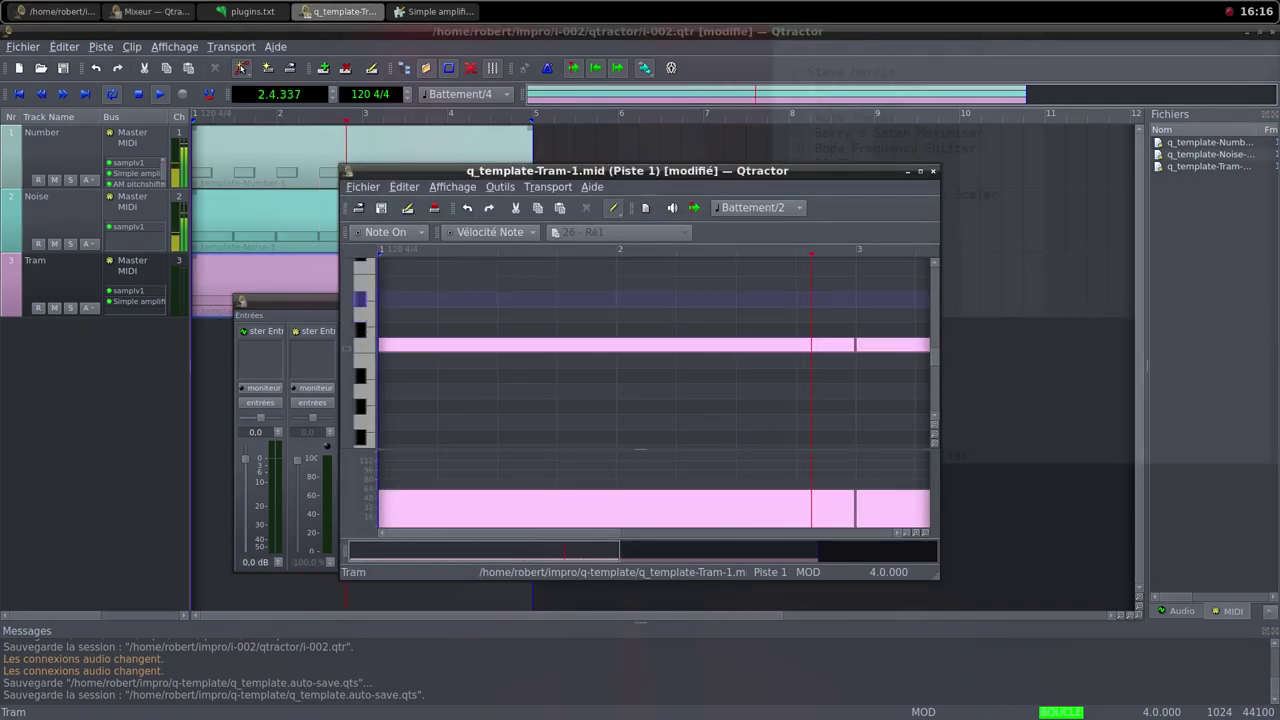
{"action": "left_click", "coordinate": [921, 171]}
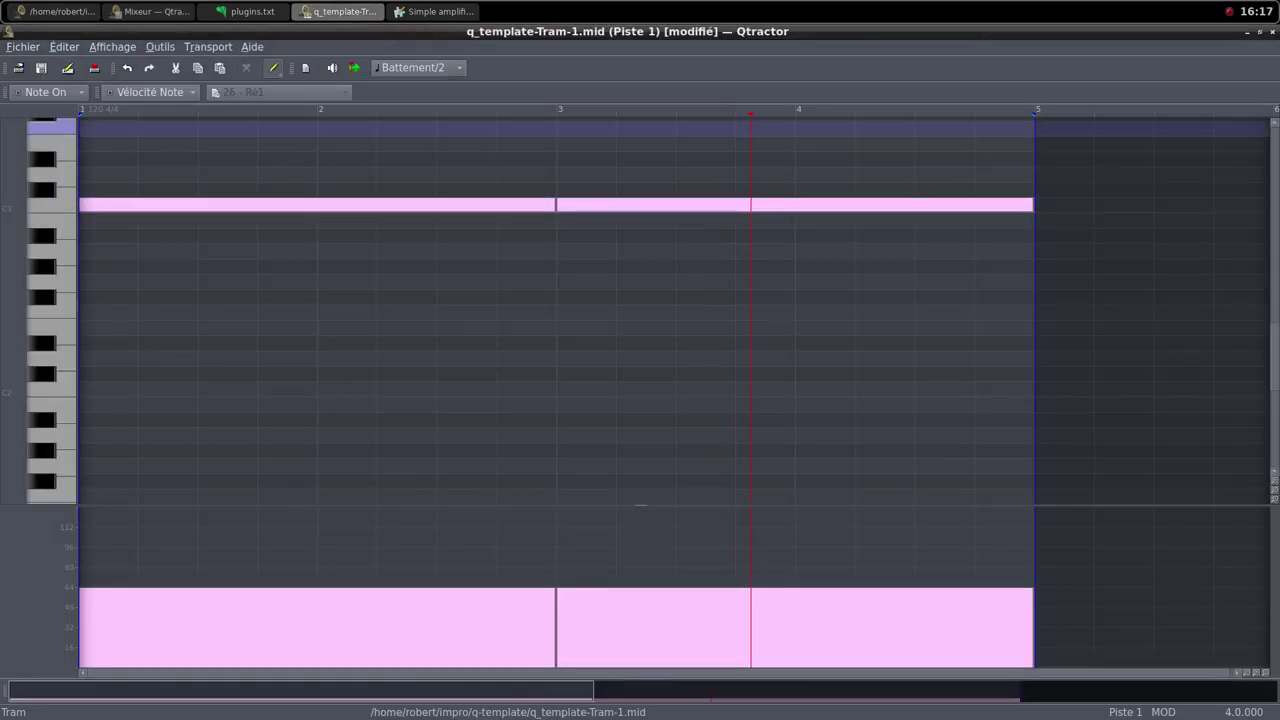
{"action": "left_click", "coordinate": [274, 68]}
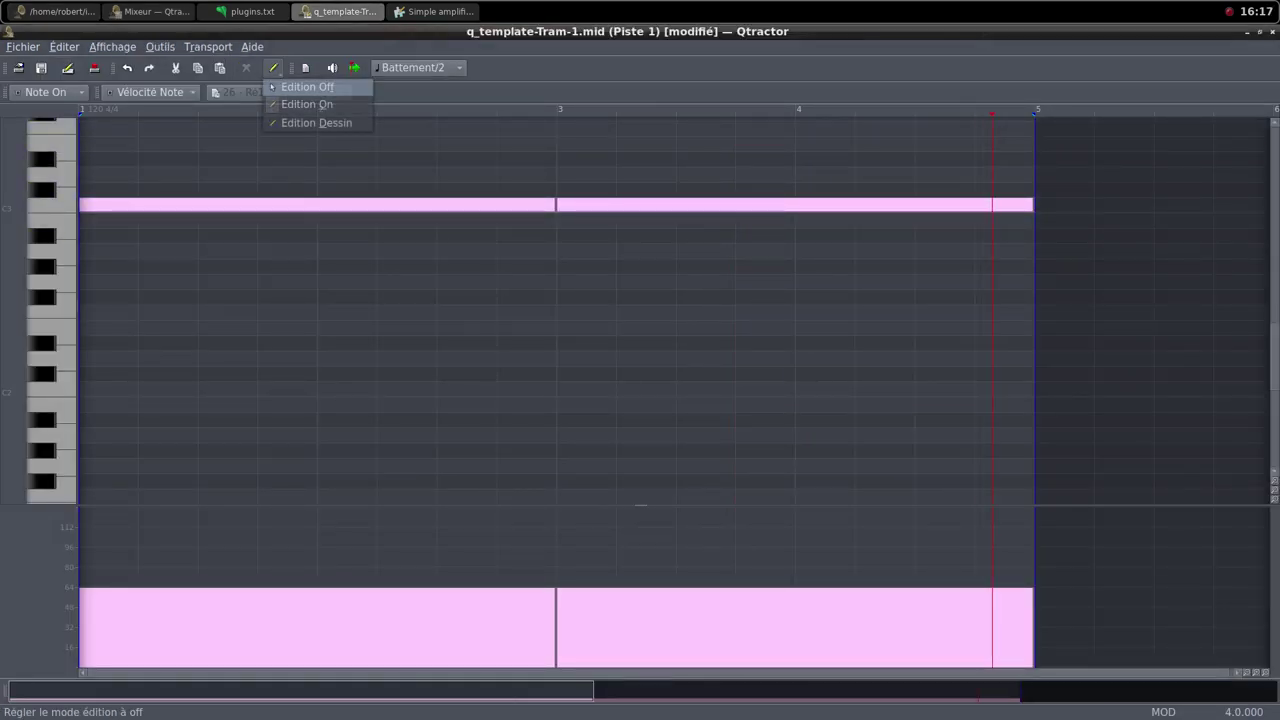
{"action": "key", "text": "Down"}
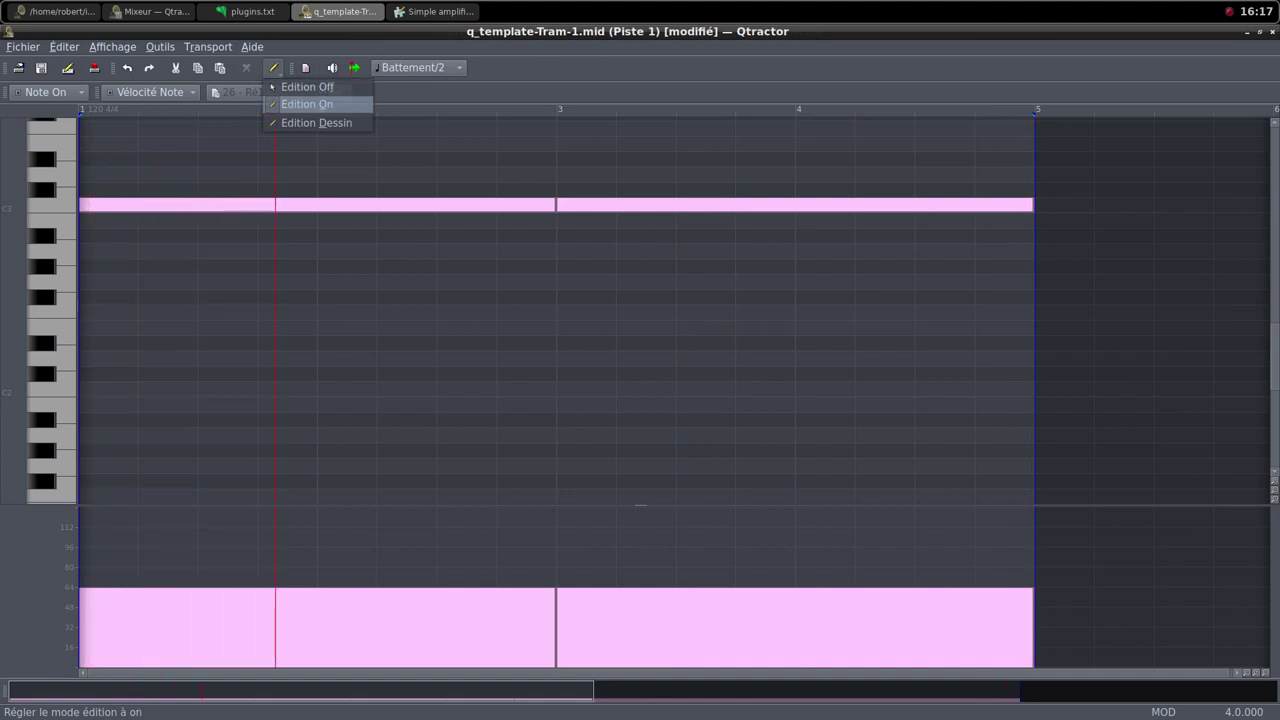
{"action": "key", "text": "Up"}
{"action": "key", "text": "Return"}
Select both notes of the Tram clip and transpose them together from C3 up to C5
{"action": "scroll", "coordinate": [556, 310], "scroll_direction": "up", "scroll_amount": 5}
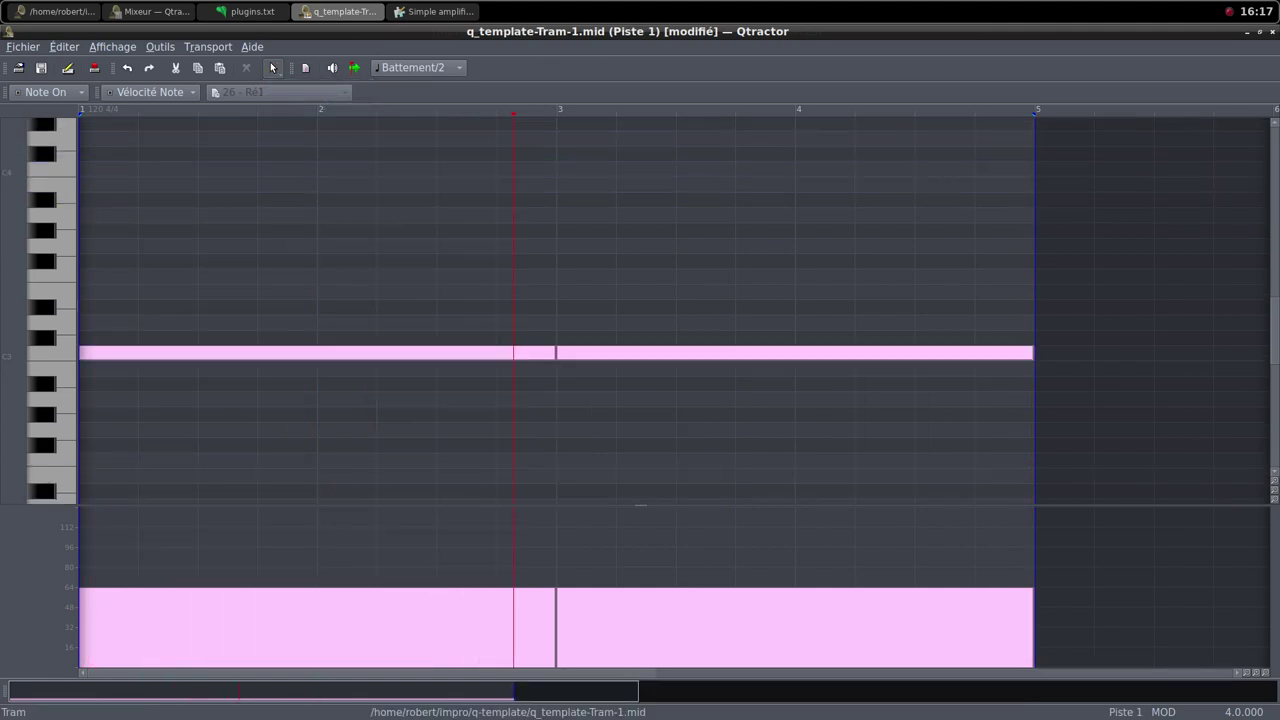
{"action": "left_click", "coordinate": [460, 427]}
{"action": "left_click", "coordinate": [680, 427], "text": "ctrl"}
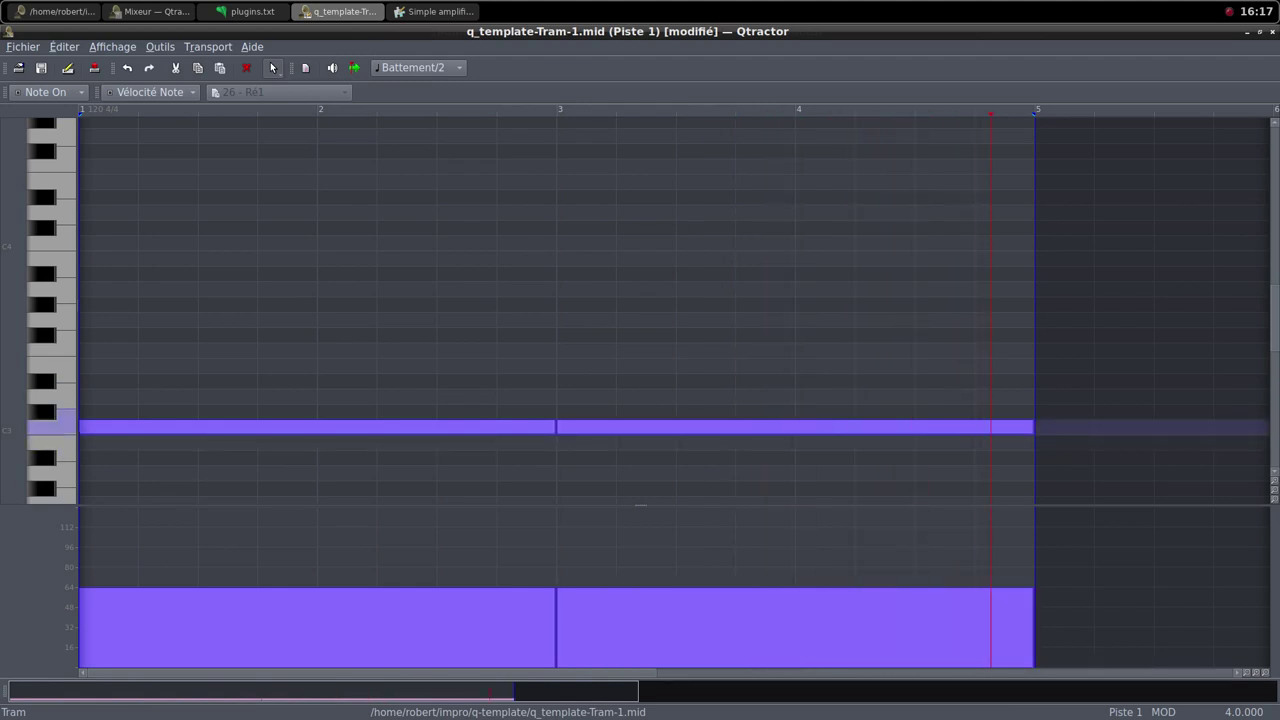
{"action": "scroll", "coordinate": [680, 427], "scroll_direction": "up", "scroll_amount": 2}
{"action": "scroll", "coordinate": [680, 427], "scroll_direction": "down", "scroll_amount": 1}
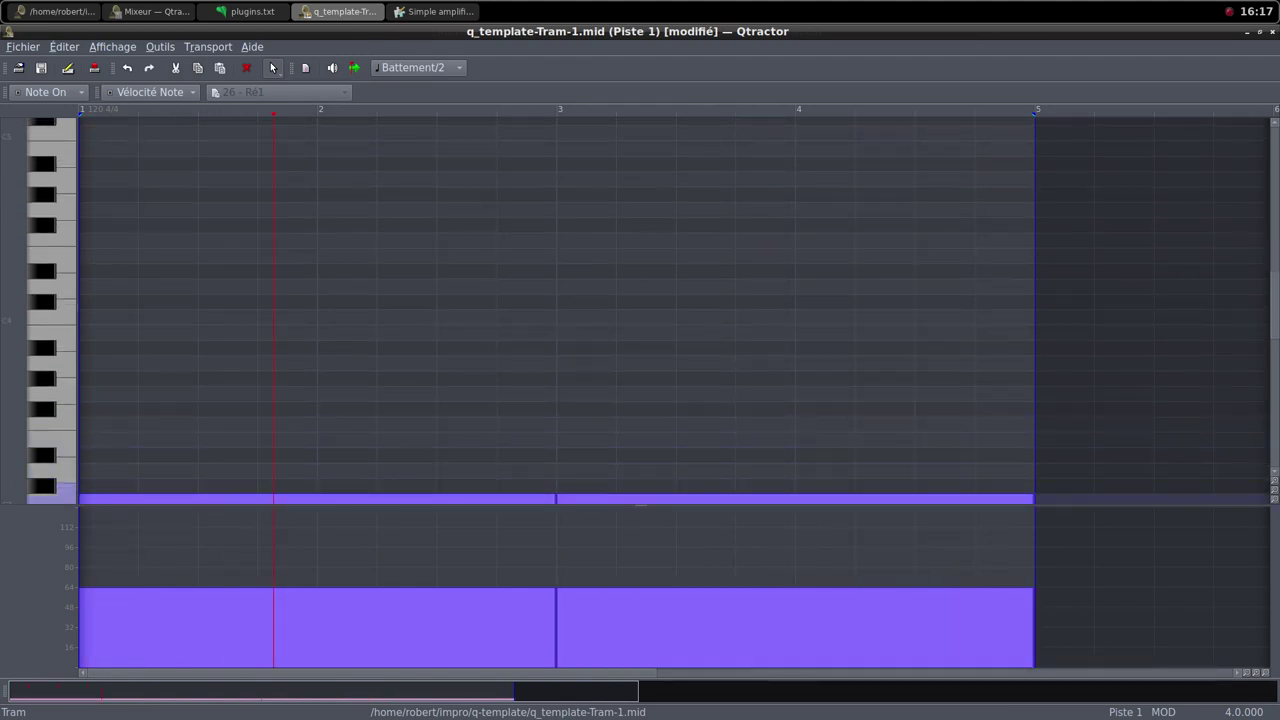
{"action": "left_click_drag", "start_coordinate": [412, 498], "coordinate": [383, 176]}
{"action": "scroll", "coordinate": [381, 175], "scroll_direction": "up", "scroll_amount": 3}
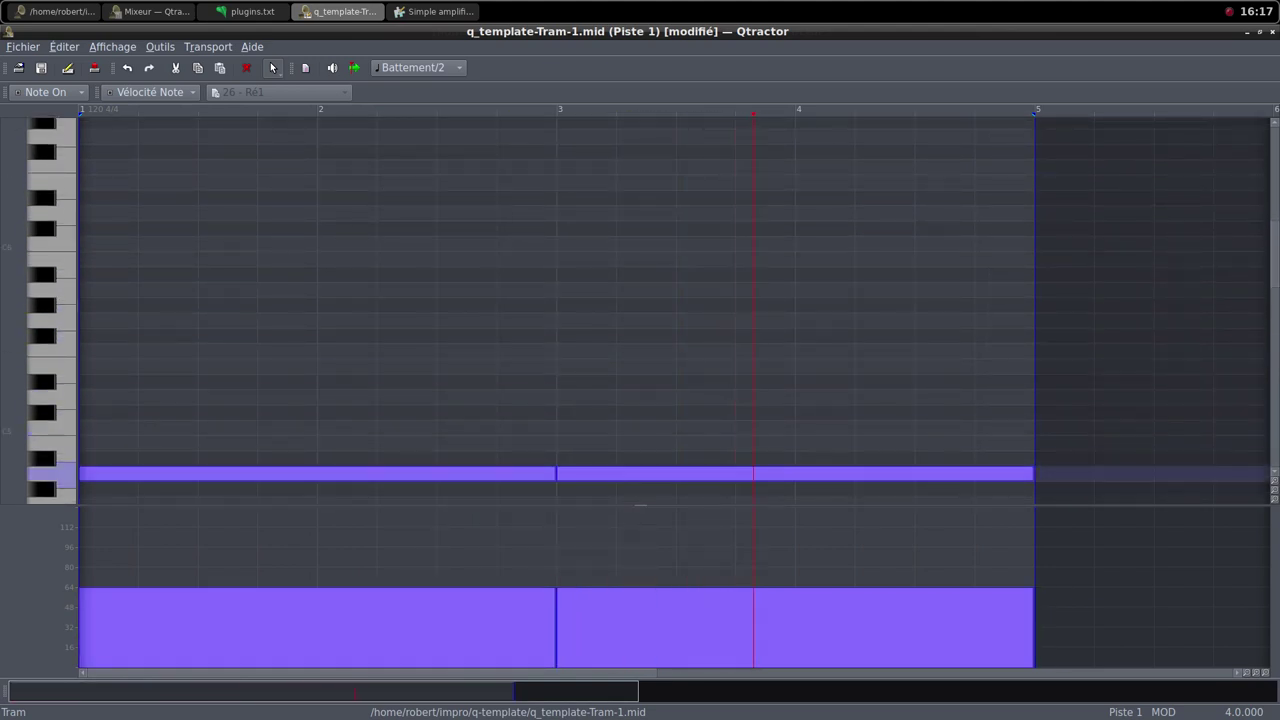
{"action": "left_click_drag", "start_coordinate": [255, 473], "coordinate": [226, 421]}
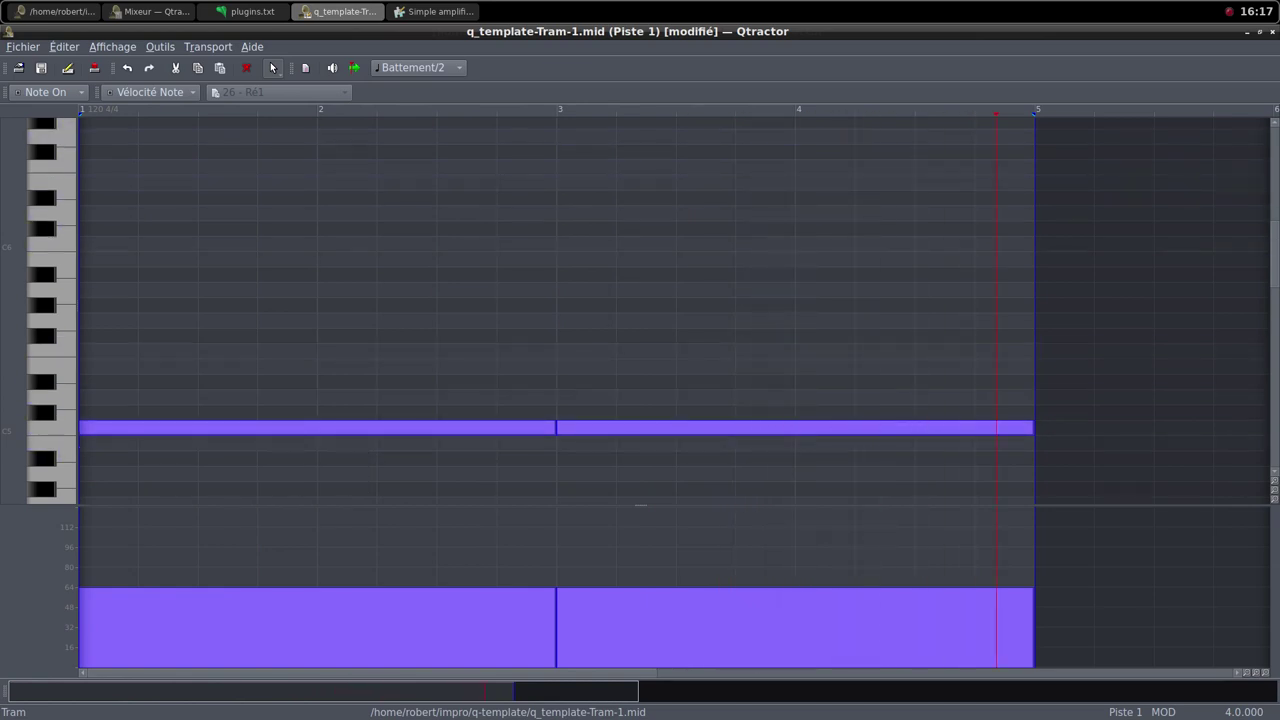
Close the Tram MIDI editor and set the mixer volumes to 100 % for Tram and 65.2 % for Noise
{"action": "key", "text": "alt+F10"}
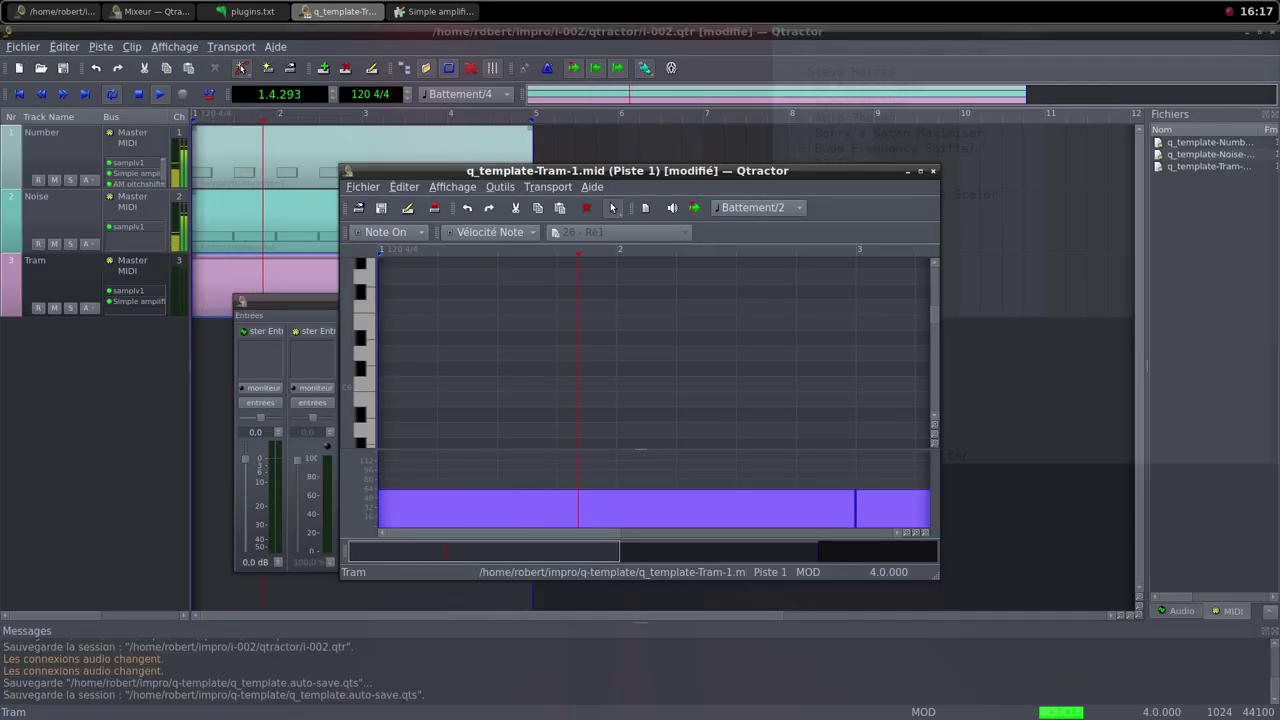
{"action": "key", "text": "alt+F4"}
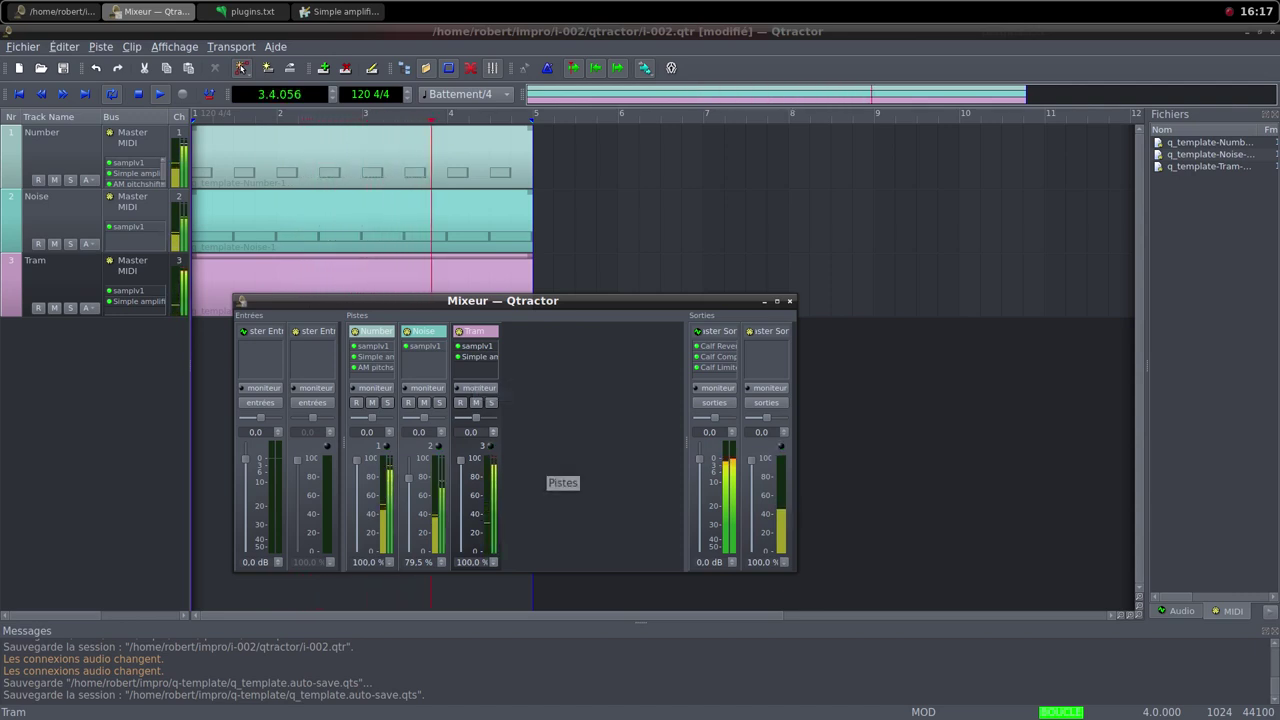
{"action": "scroll", "coordinate": [408, 483], "scroll_direction": "down", "scroll_amount": 1}
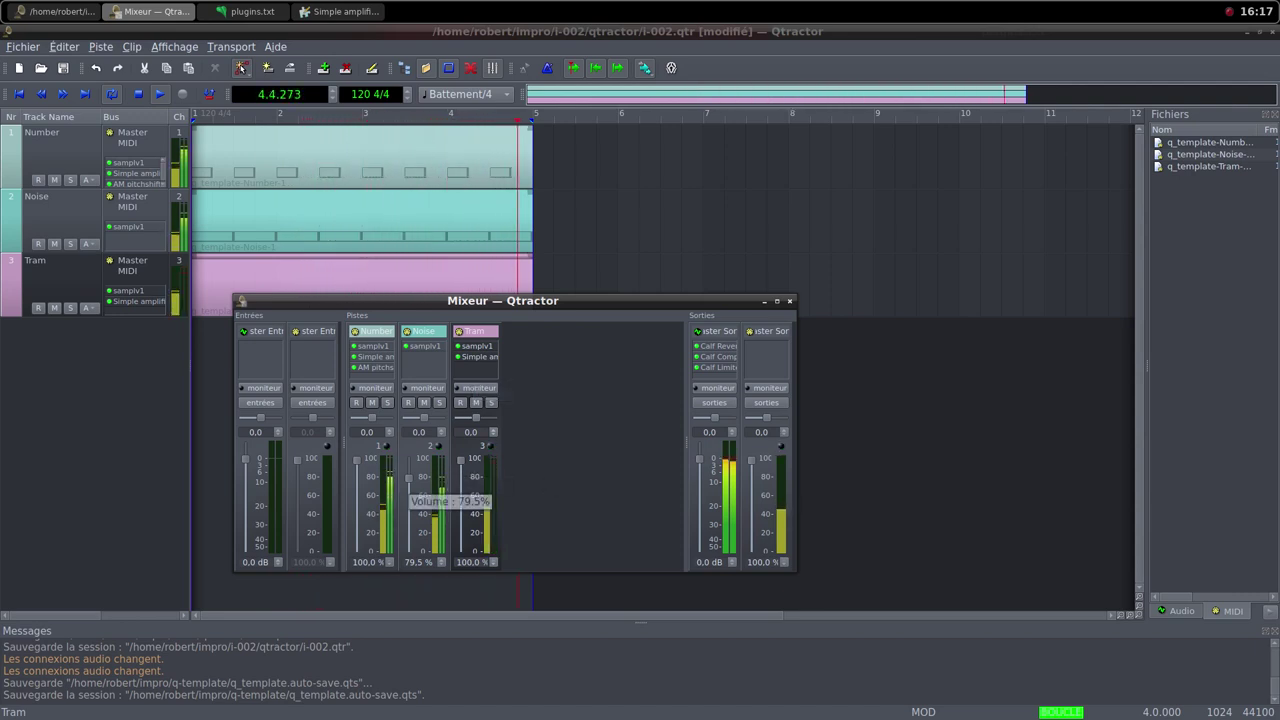
{"action": "left_click_drag", "start_coordinate": [409, 490], "coordinate": [409, 492]}
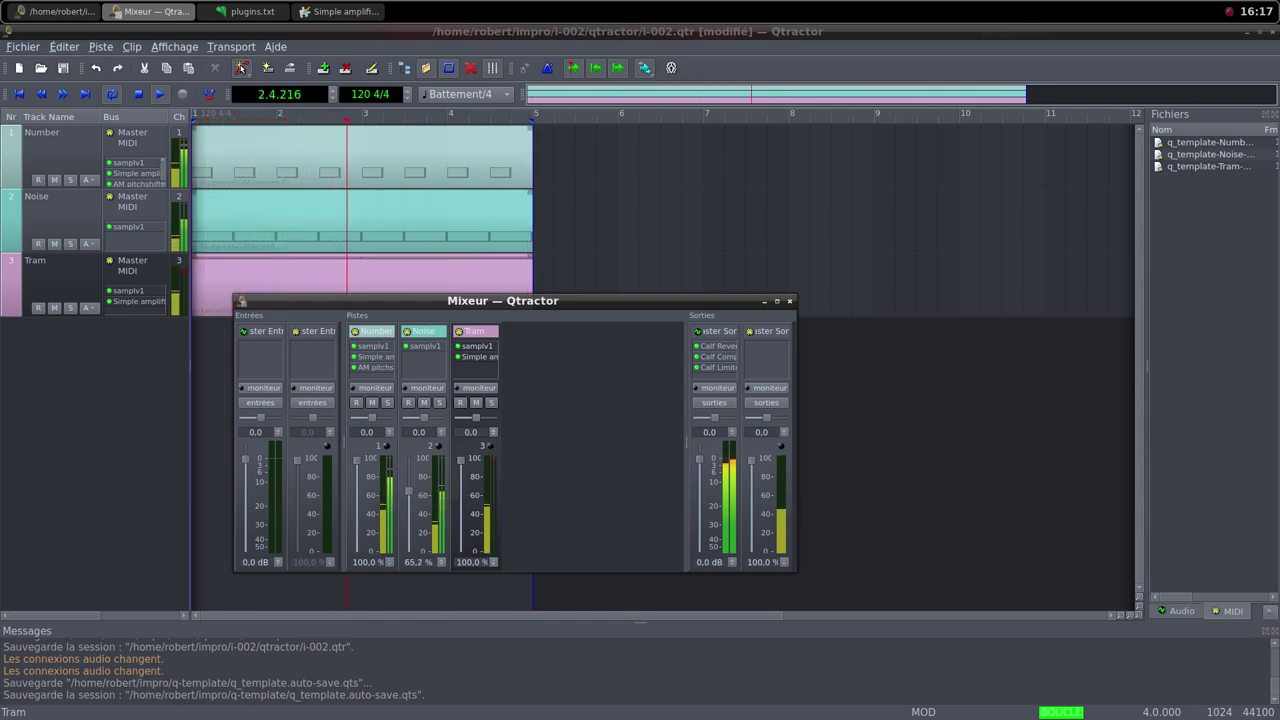
{"action": "right_click", "coordinate": [415, 357]}
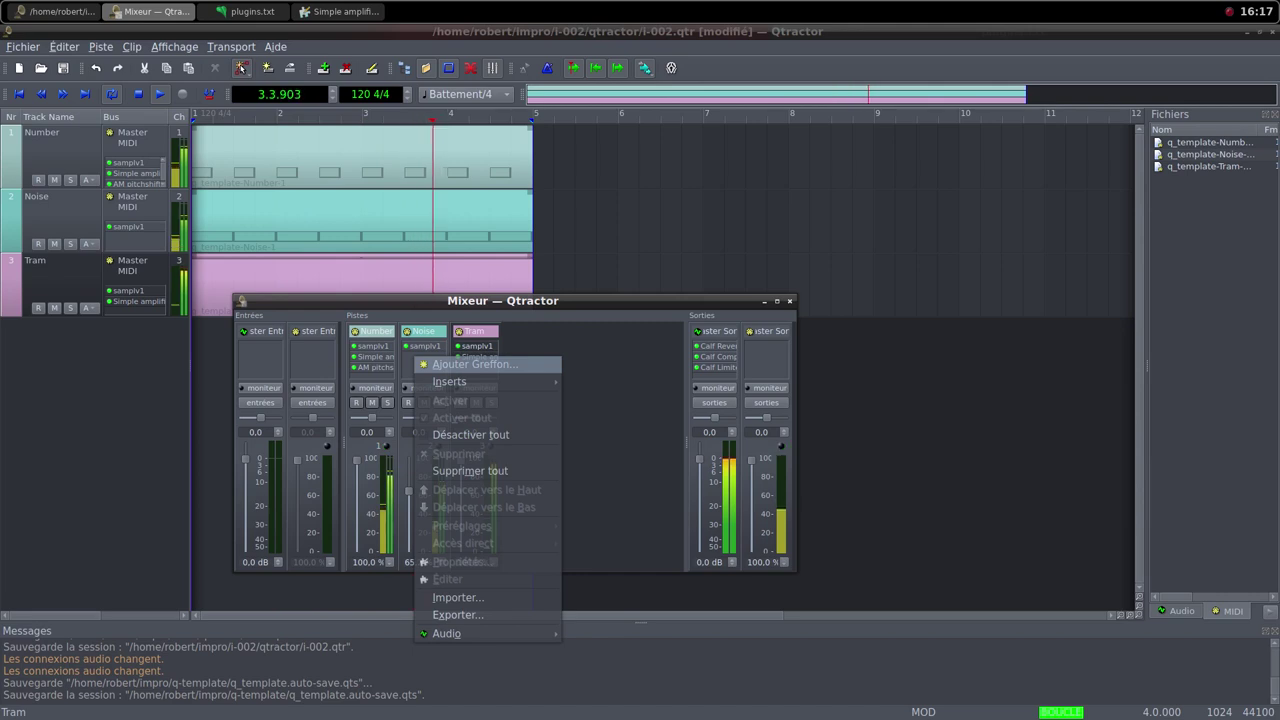
{"action": "left_click", "coordinate": [474, 364]}
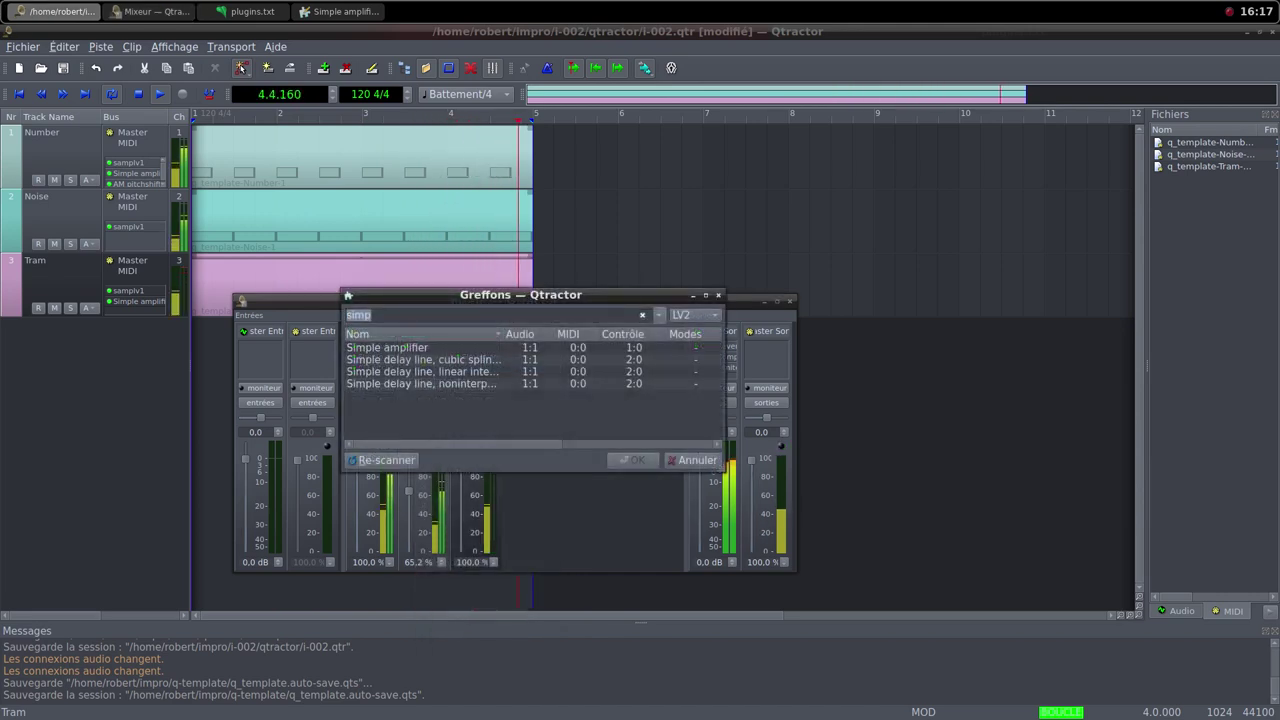
{"action": "key", "text": "Escape"}
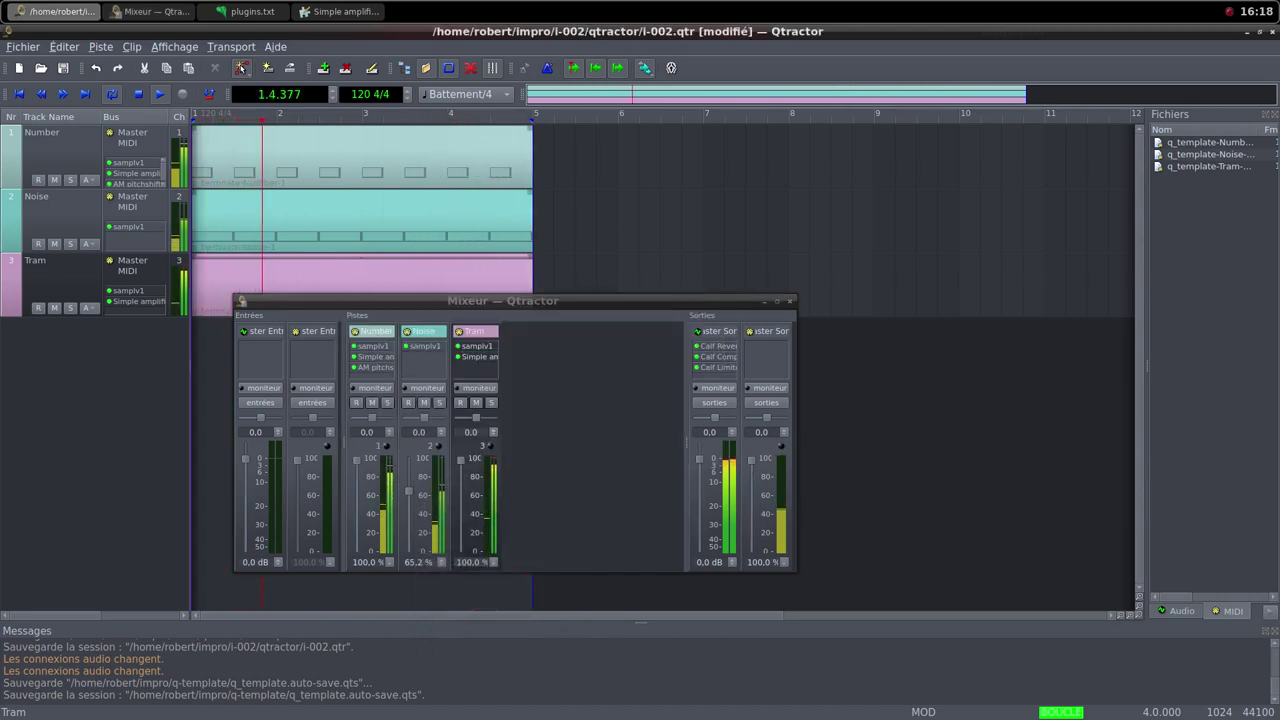
Set the Noise mixer volume to 0 %, consult plugins.txt, and add the B.Choppr plugin to the Noise track
{"action": "left_click_drag", "start_coordinate": [408, 491], "coordinate": [408, 548]}
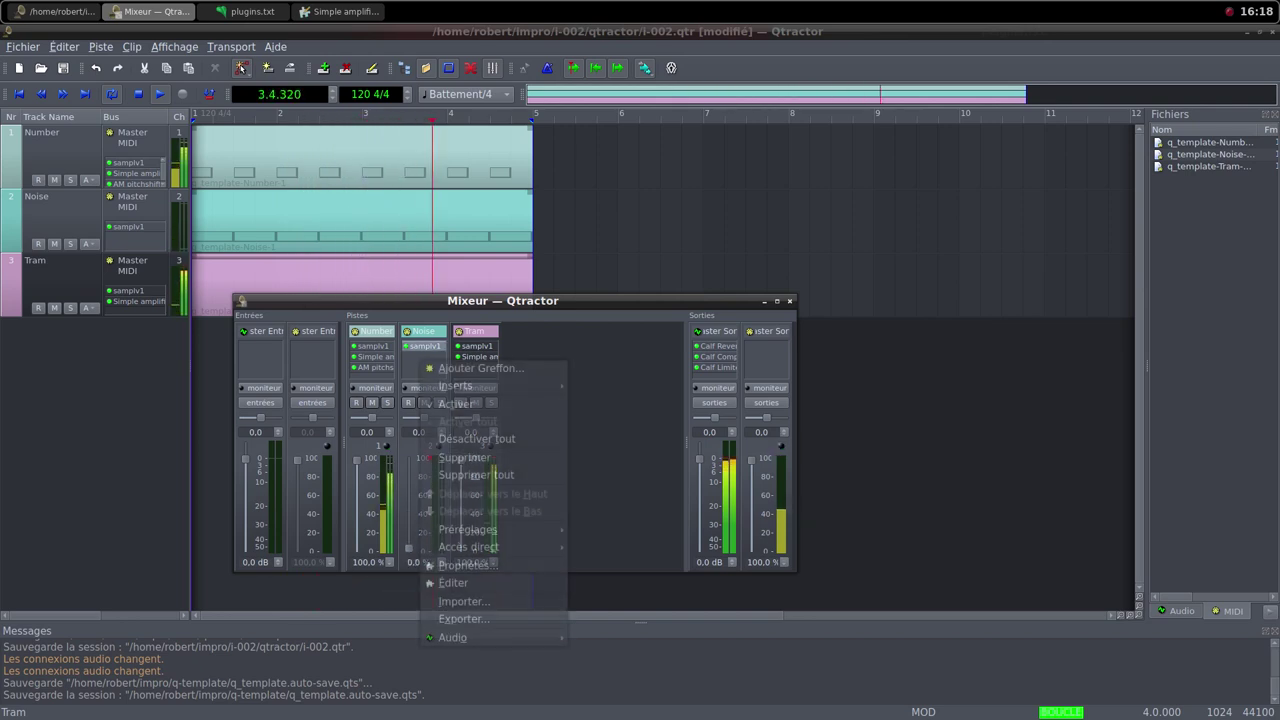
{"action": "right_click", "coordinate": [421, 359]}
{"action": "left_click", "coordinate": [470, 368]}
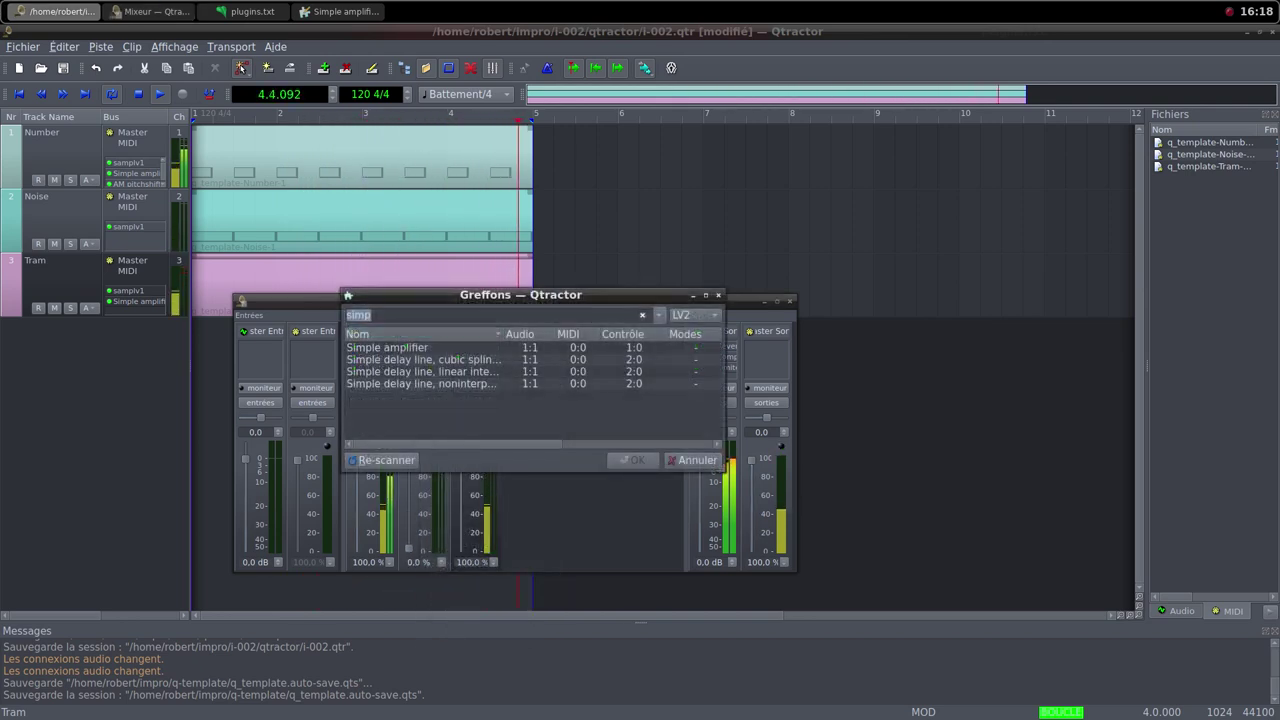
{"action": "key", "text": "alt+Tab"}
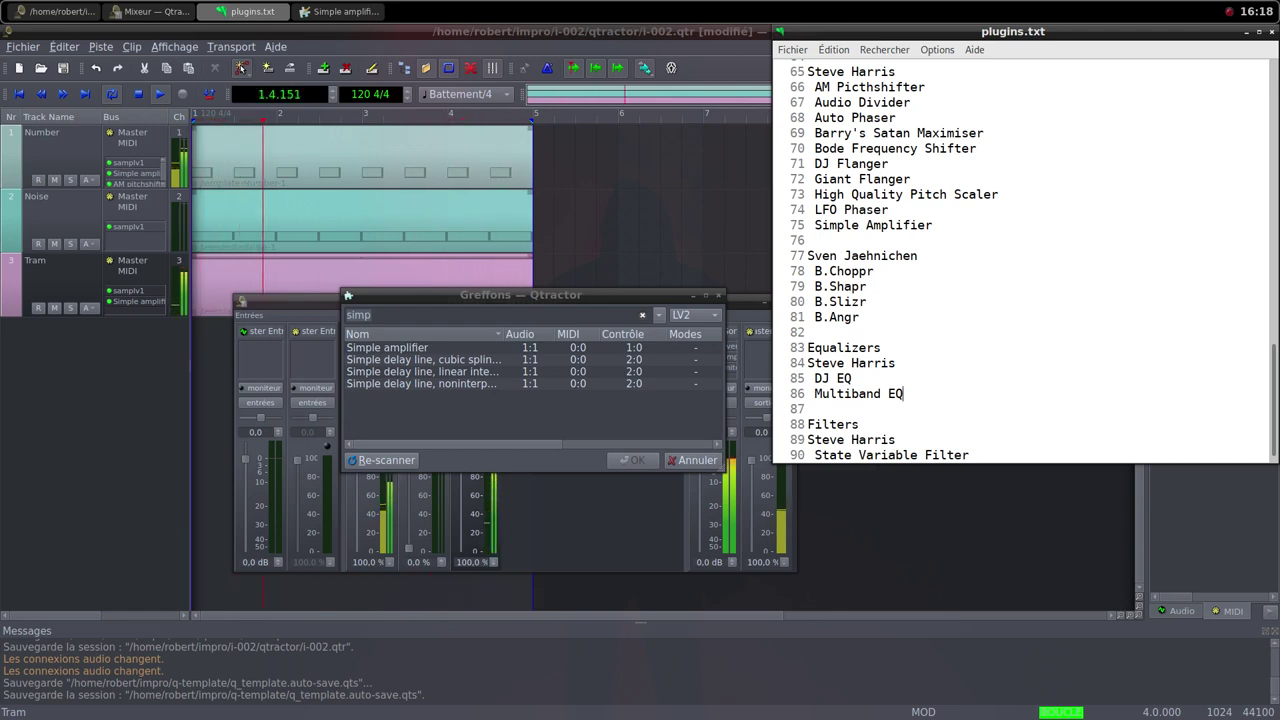
{"action": "key", "text": "alt+Tab"}
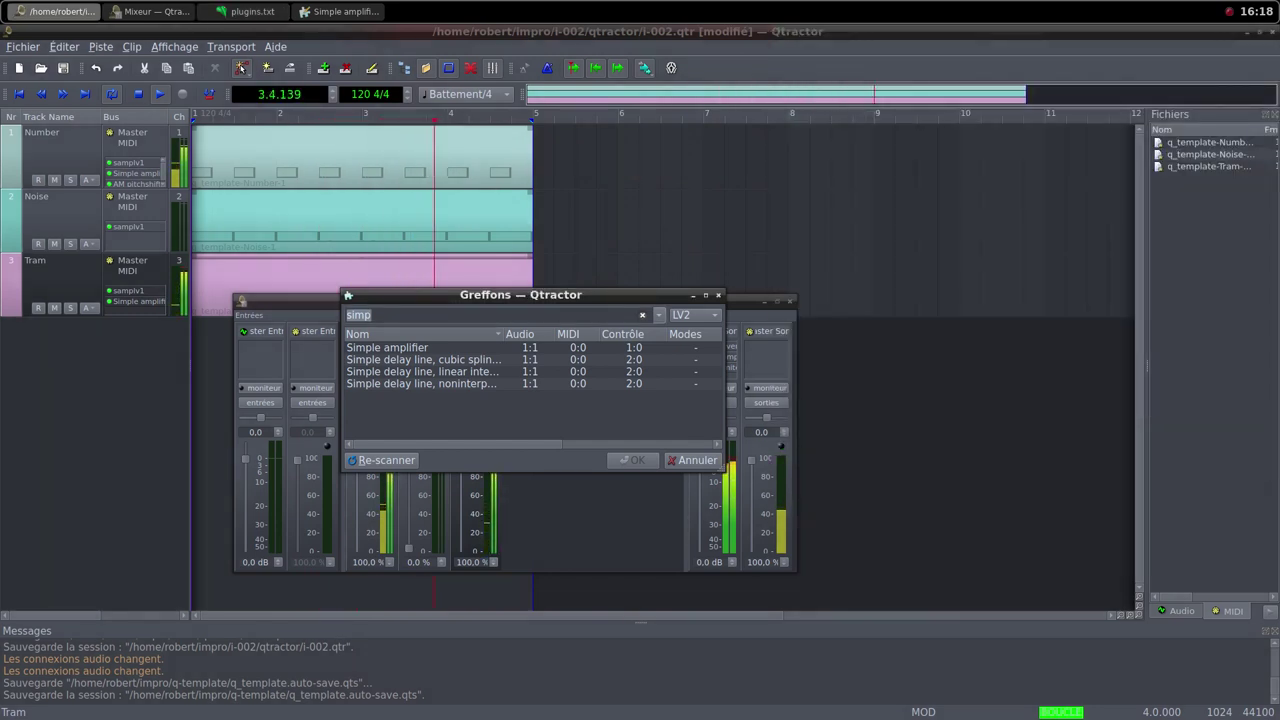
{"action": "type", "text": "chop"}
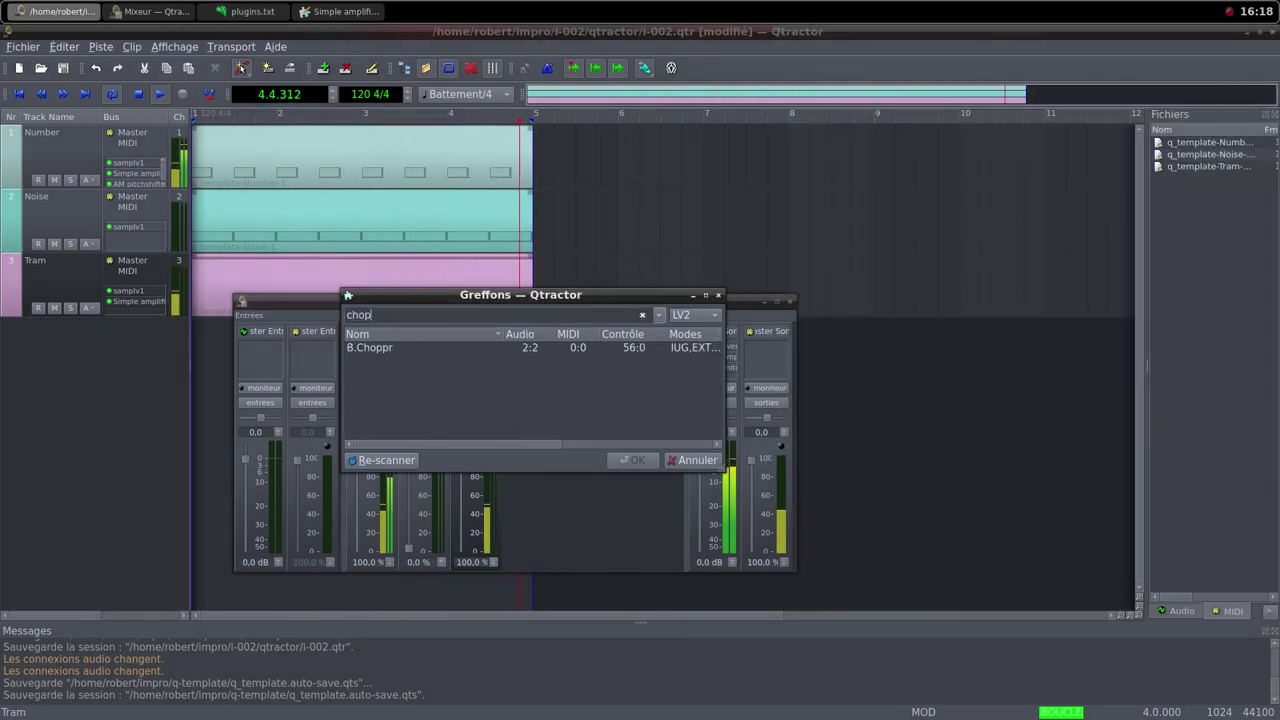
{"action": "left_click", "coordinate": [370, 348]}
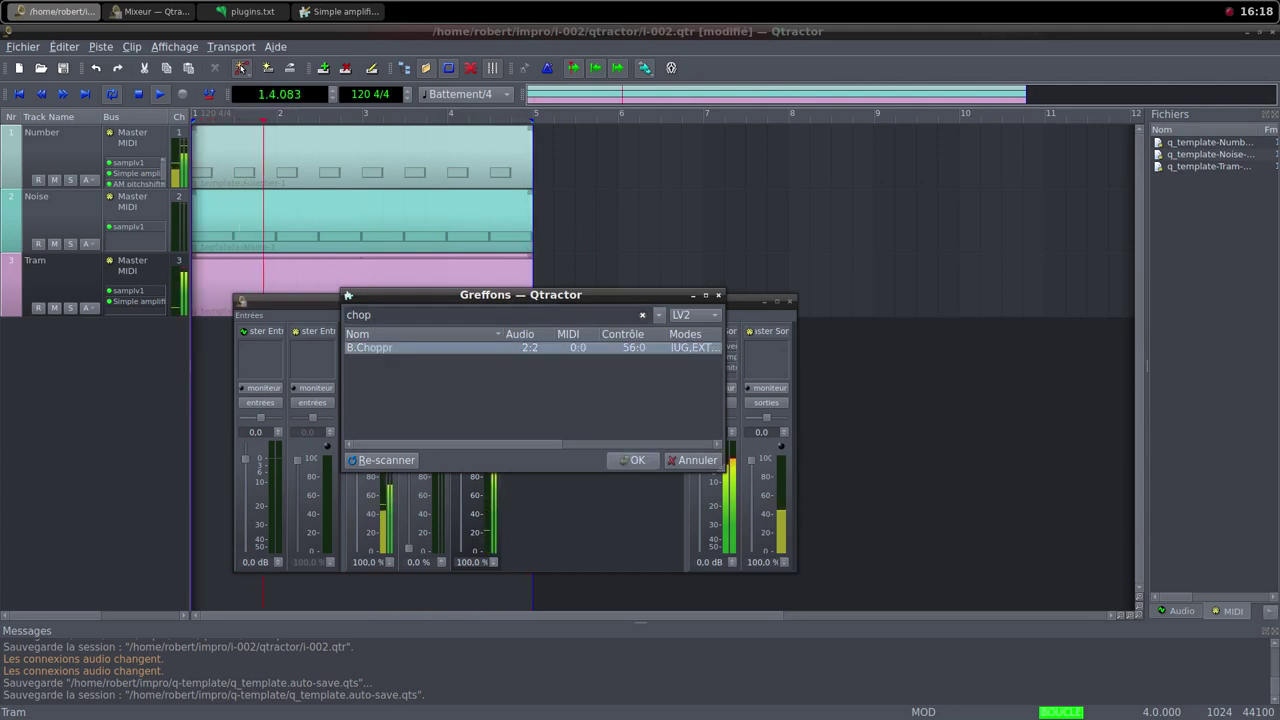
{"action": "left_click", "coordinate": [633, 460]}
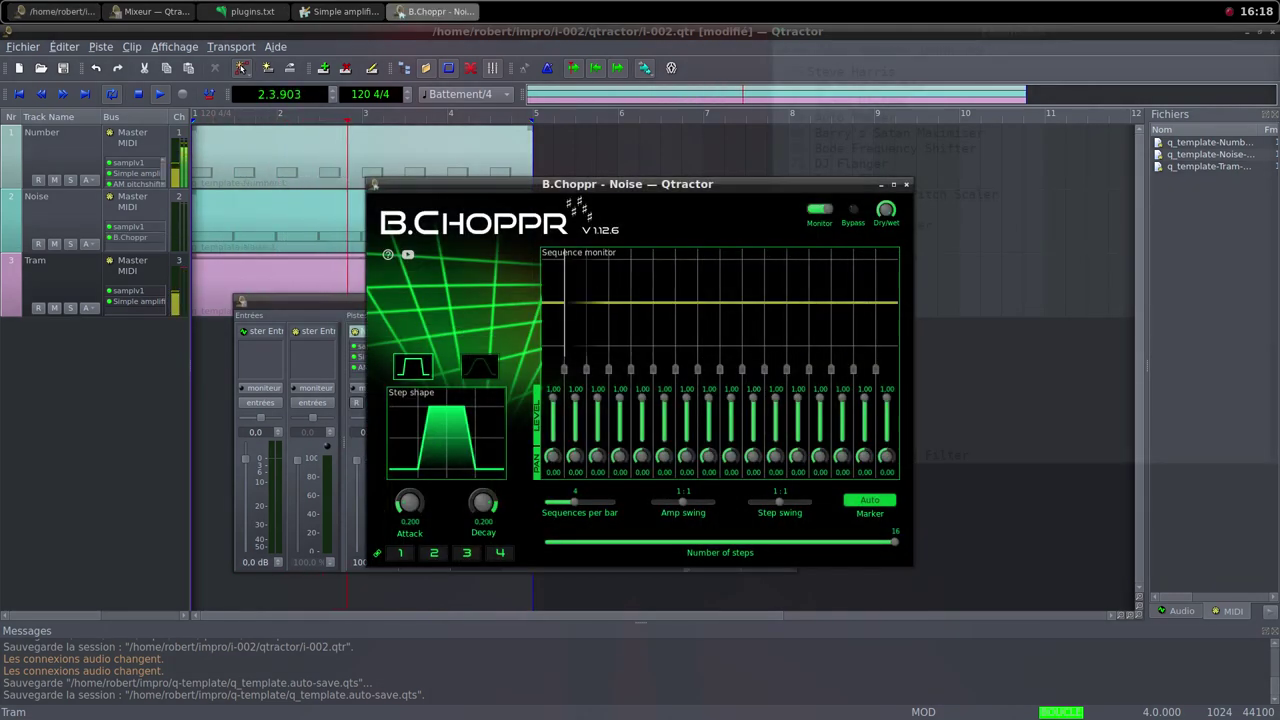
Set B.Choppr's number of steps to 4 and the Noise mixer volume to 78.0 %
{"action": "left_click_drag", "start_coordinate": [628, 185], "coordinate": [777, 220]}
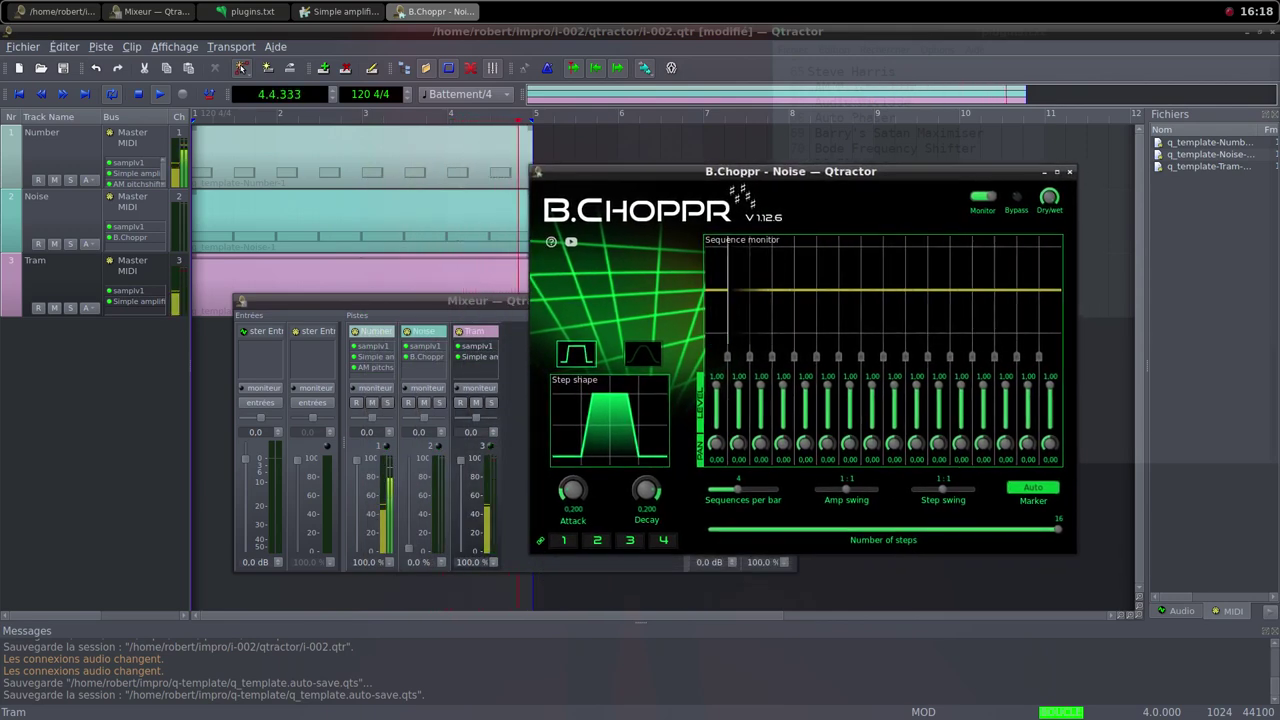
{"action": "left_click_drag", "start_coordinate": [1058, 529], "coordinate": [778, 529]}
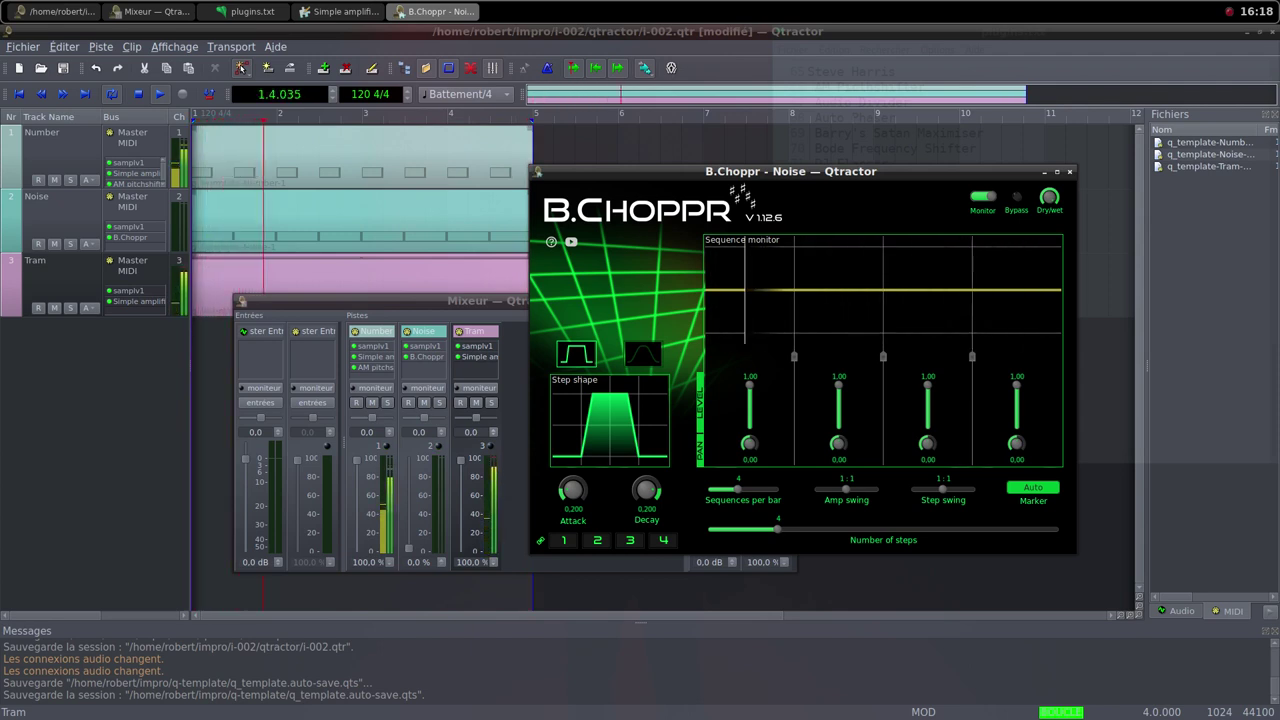
{"action": "left_click", "coordinate": [241, 68]}
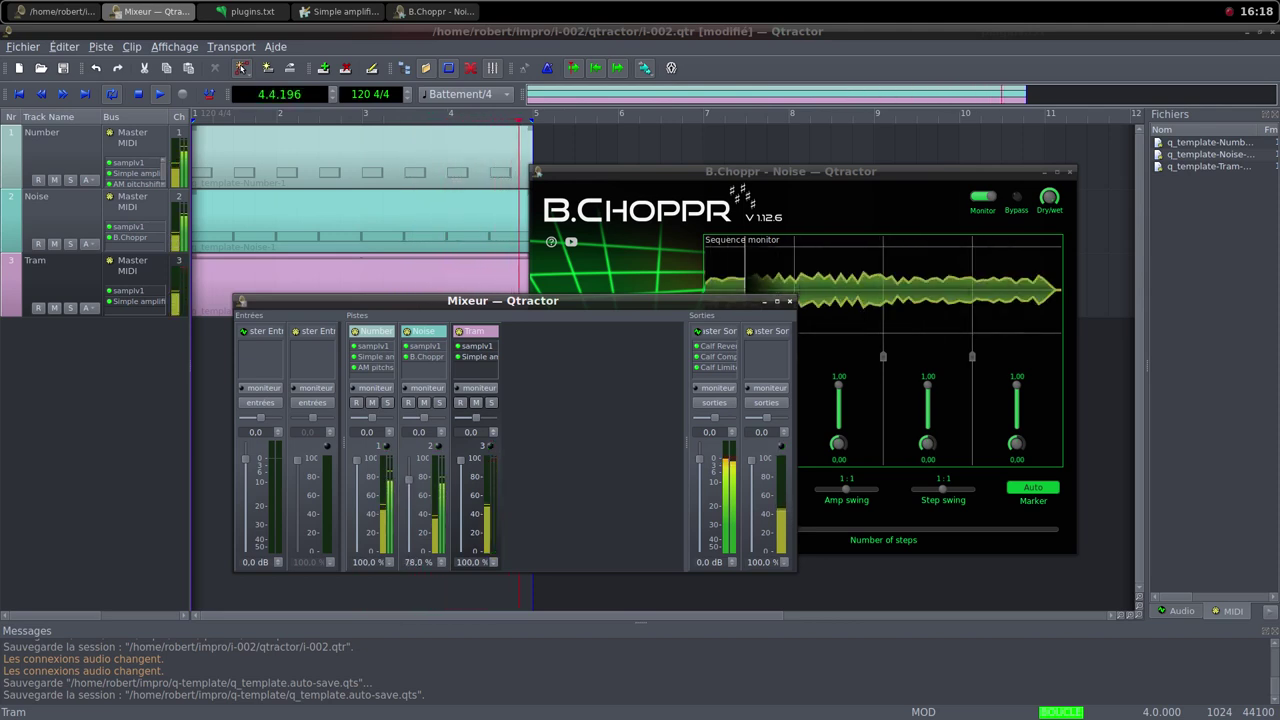
Set B.Choppr's four step levels to 0.63, 0.58, 0.83 and 0.55, and its sequences per bar to 7
{"action": "key", "text": "alt+Tab"}
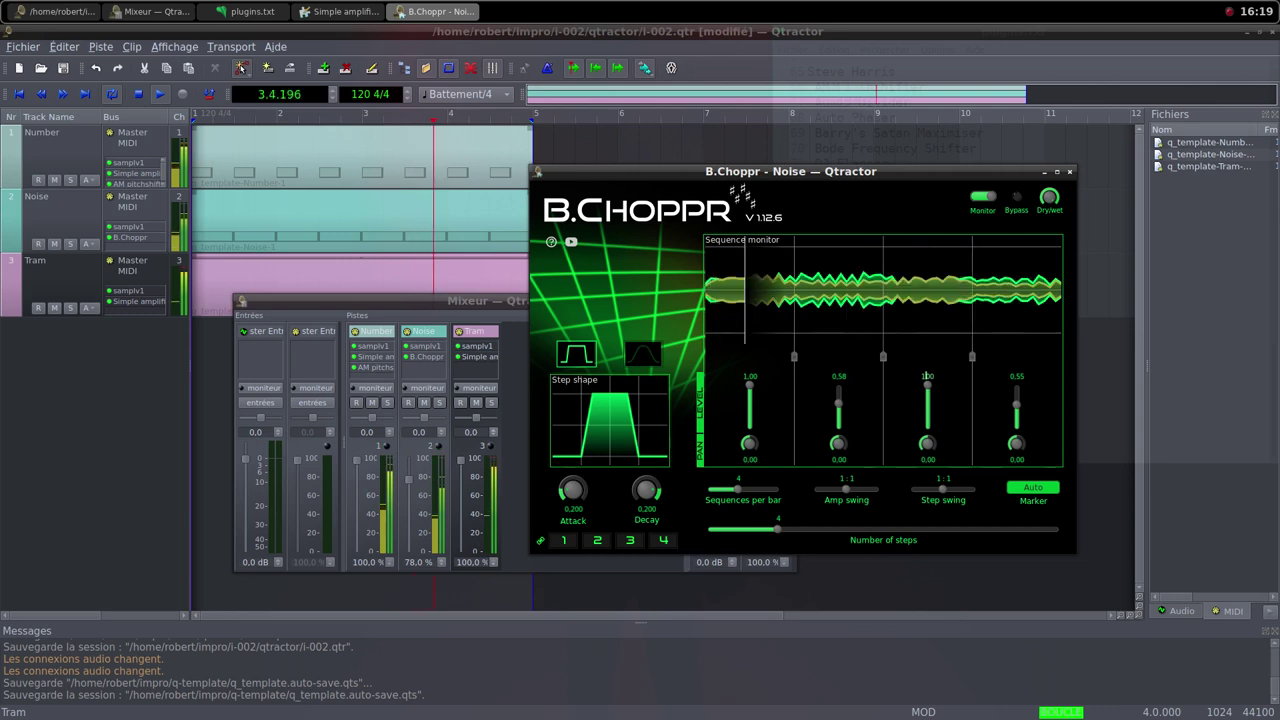
{"action": "left_click_drag", "start_coordinate": [927, 377], "coordinate": [927, 390]}
{"action": "left_click_drag", "start_coordinate": [750, 385], "coordinate": [750, 399]}
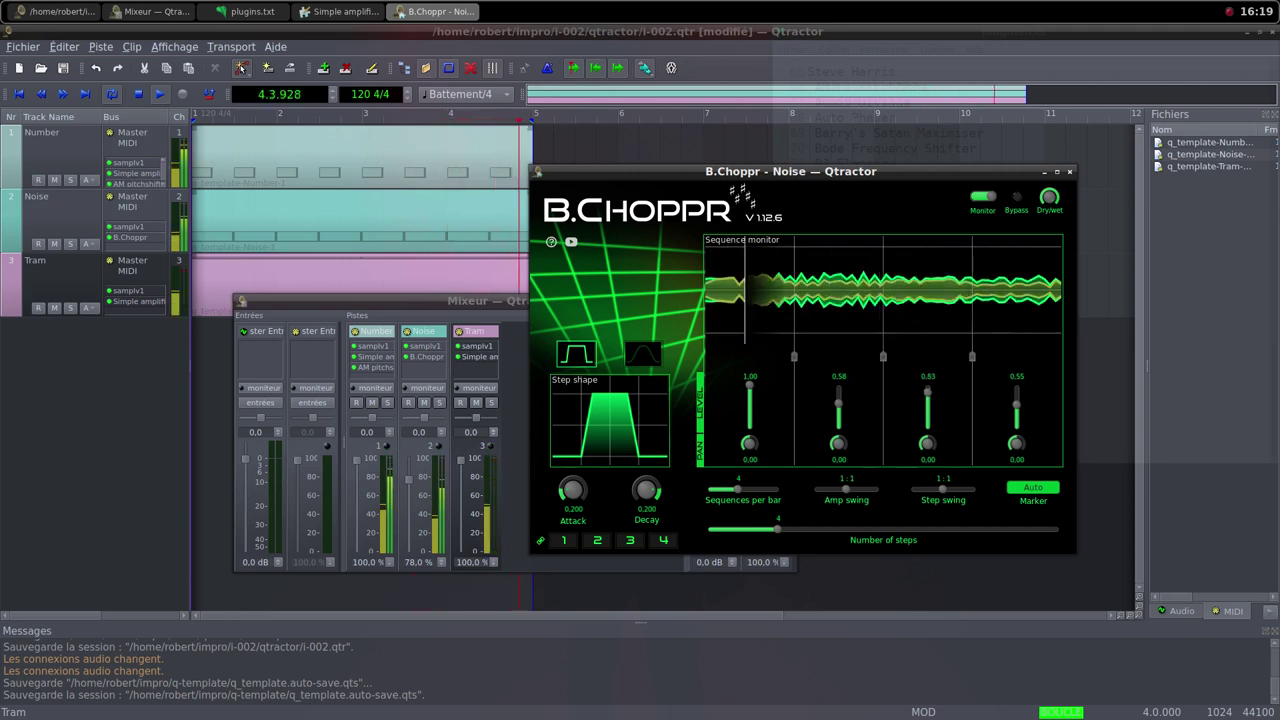
{"action": "mouse_move", "coordinate": [749, 395]}
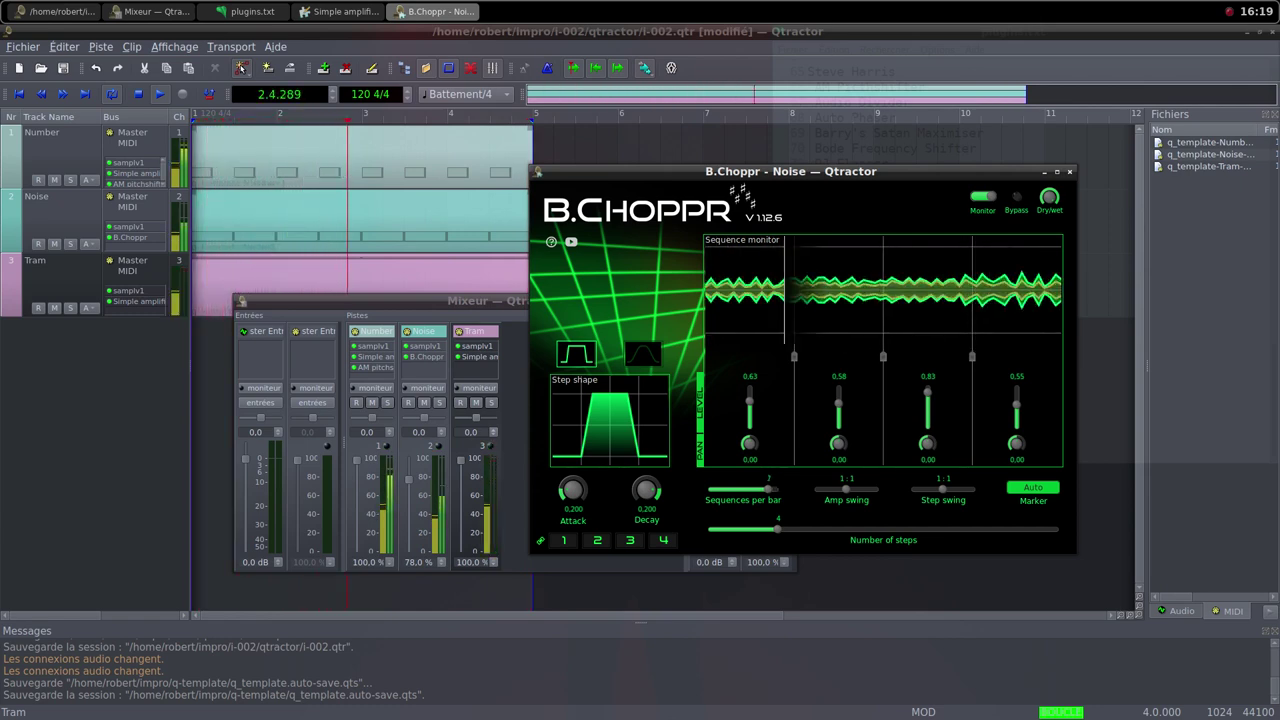
Set the Noise mixer volume to 87.9 %, and B.Choppr to 8 sequences per bar with four steps
{"action": "left_click_drag", "start_coordinate": [408, 480], "coordinate": [408, 473]}
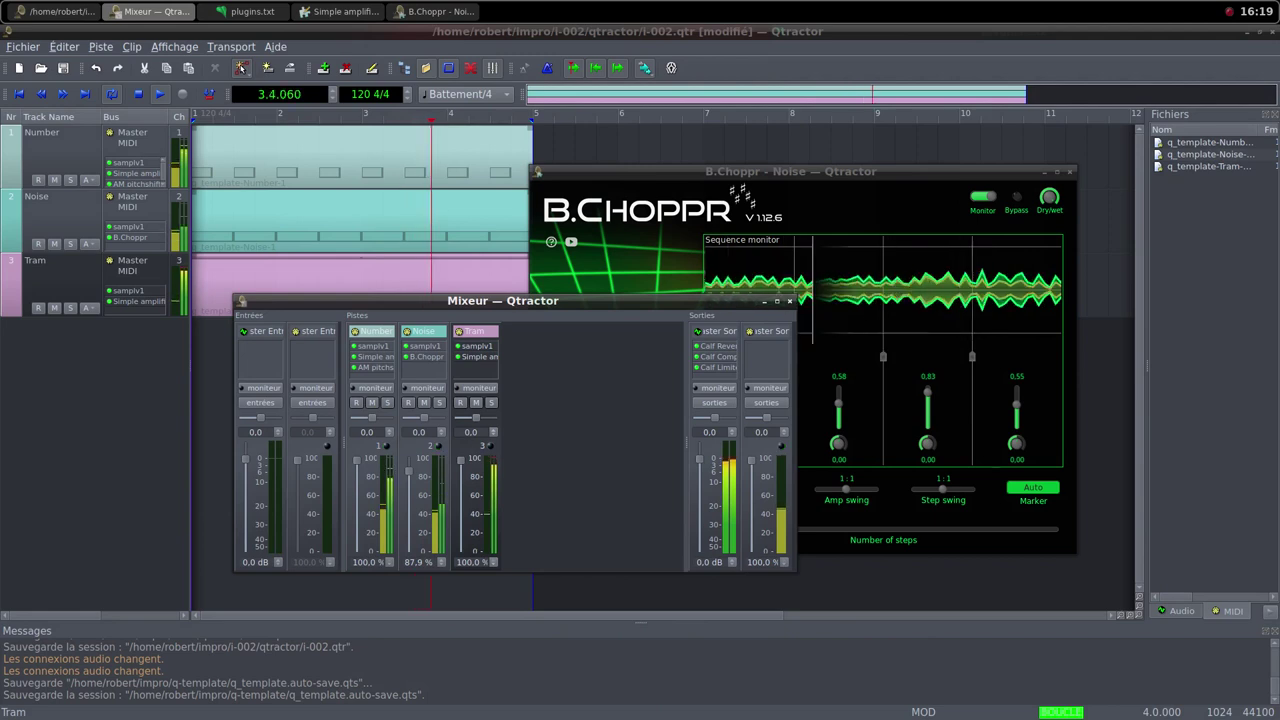
{"action": "key", "text": "alt+Tab"}
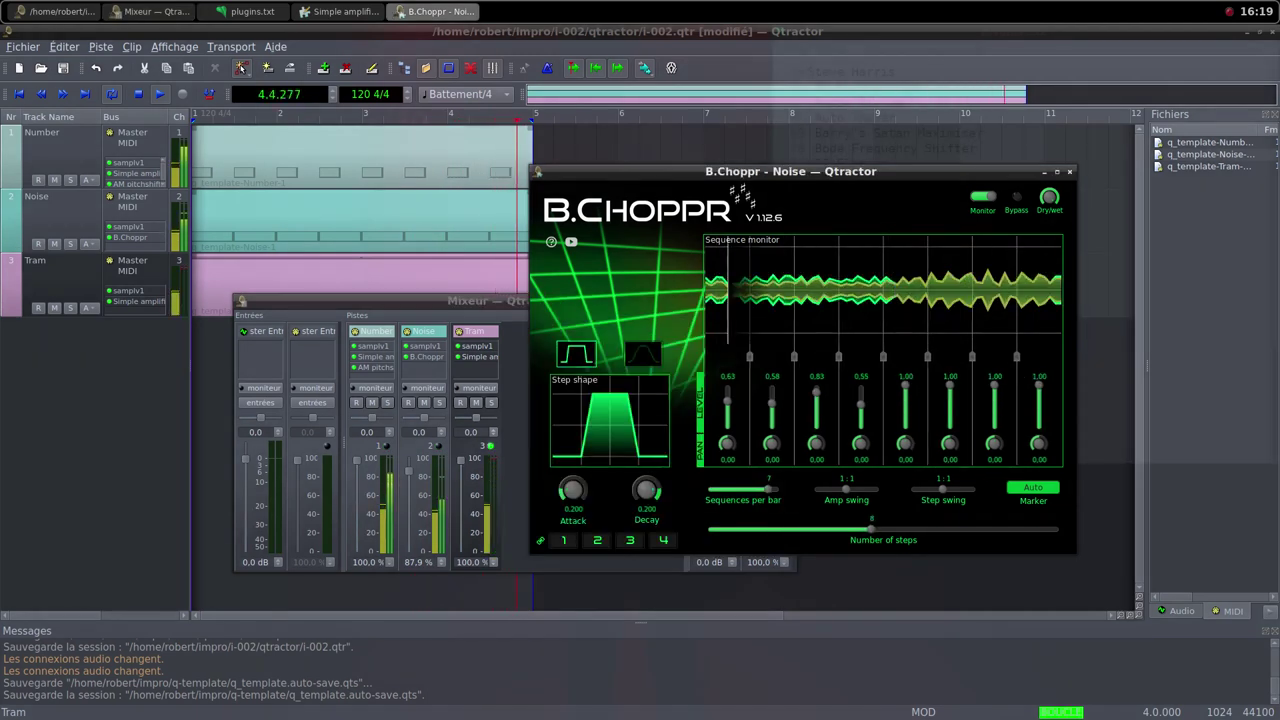
{"action": "left_click_drag", "start_coordinate": [768, 489], "coordinate": [780, 489]}
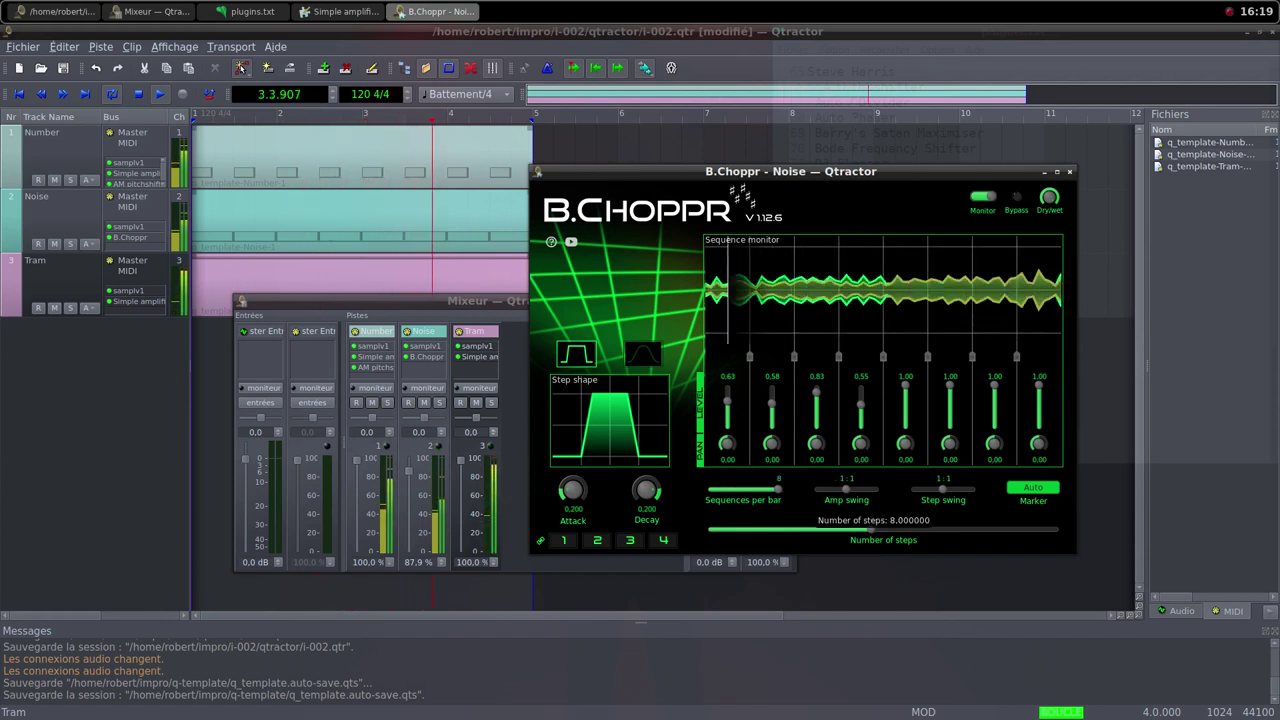
{"action": "scroll", "coordinate": [873, 530], "scroll_direction": "down", "scroll_amount": 3}
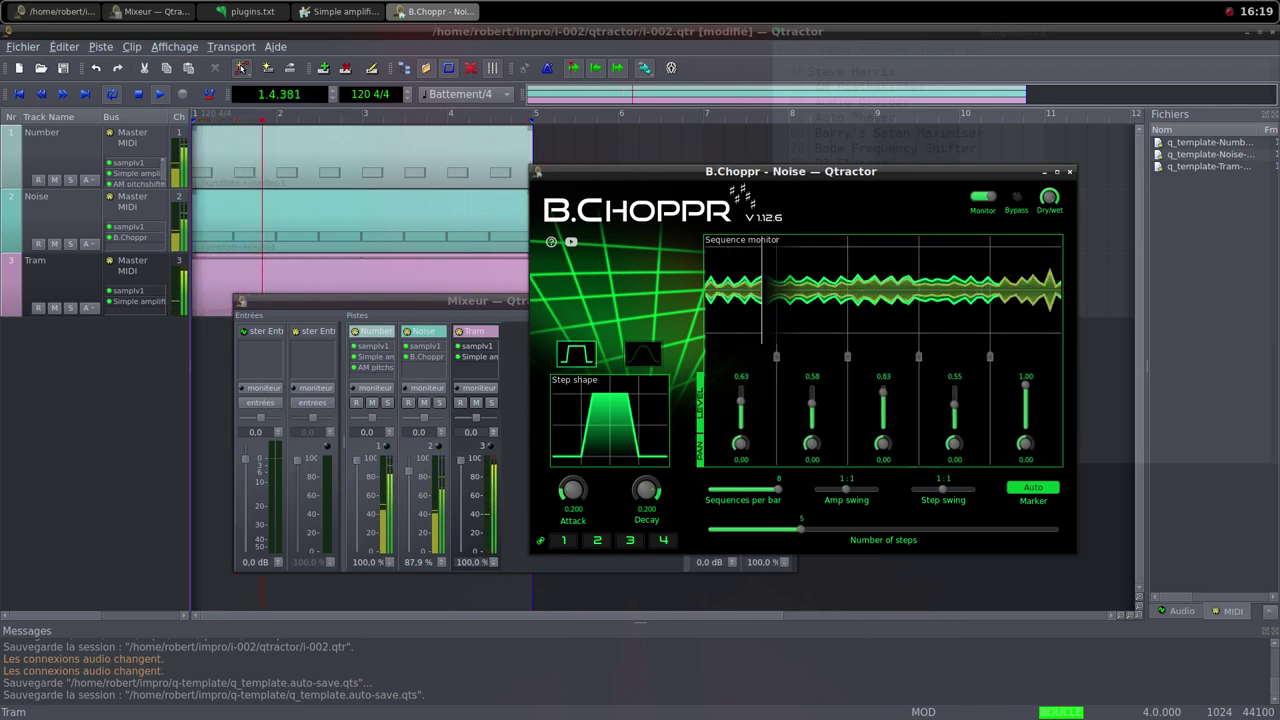
{"action": "scroll", "coordinate": [873, 530], "scroll_direction": "down", "scroll_amount": 1}
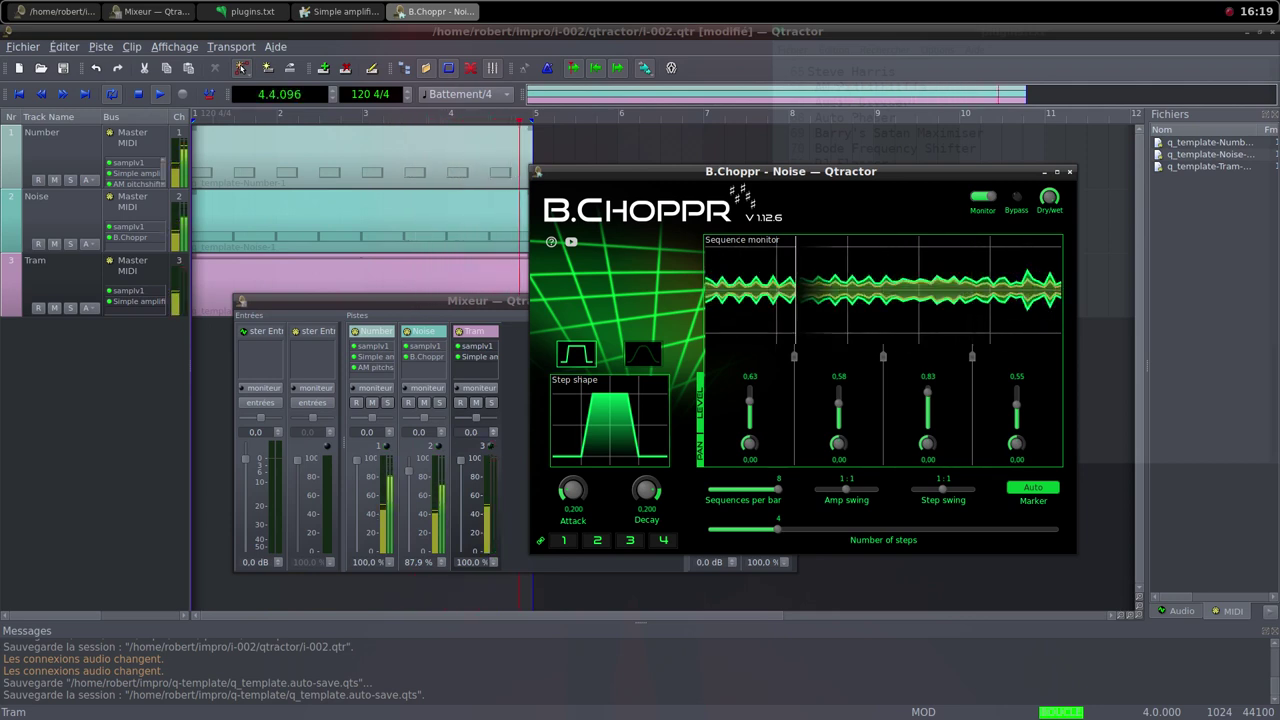
Set B.Choppr to eight steps with levels 0.49, 1.00, 0.42 and 0.72 for steps five to eight, and close its window
{"action": "scroll", "coordinate": [873, 530], "scroll_direction": "up", "scroll_amount": 3}
{"action": "scroll", "coordinate": [873, 530], "scroll_direction": "up", "scroll_amount": 1}
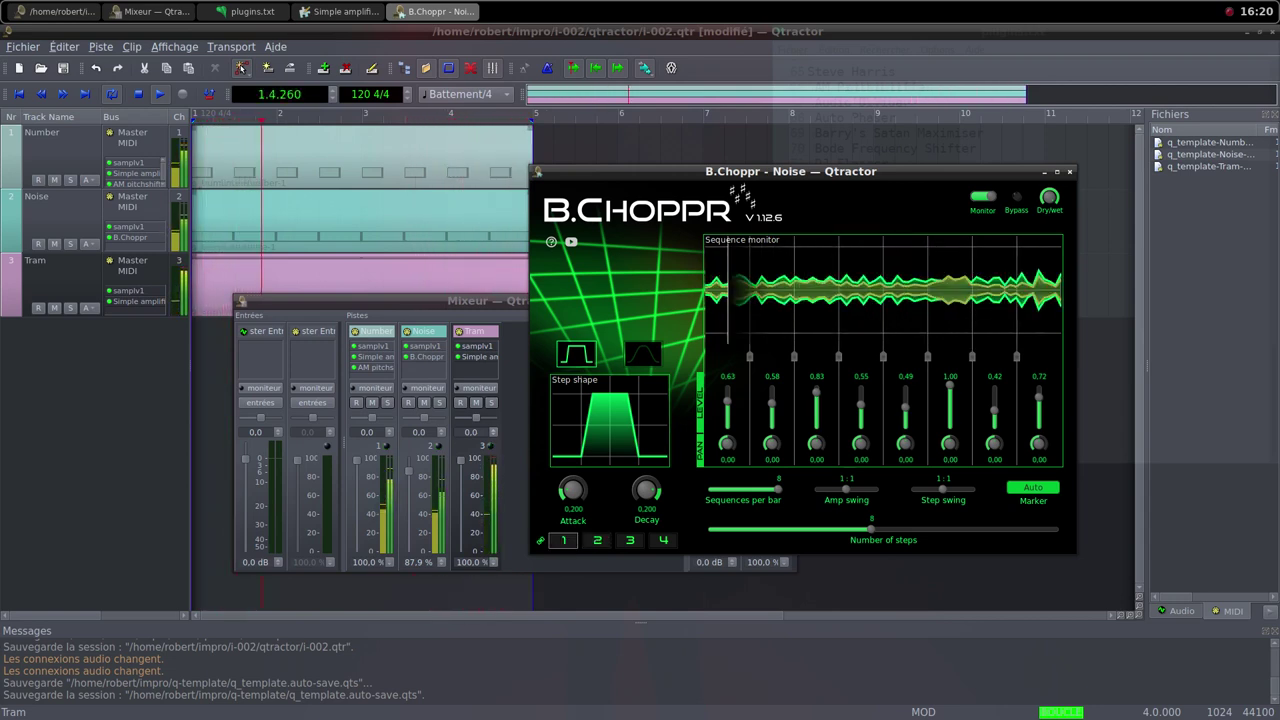
{"action": "mouse_move", "coordinate": [750, 357]}
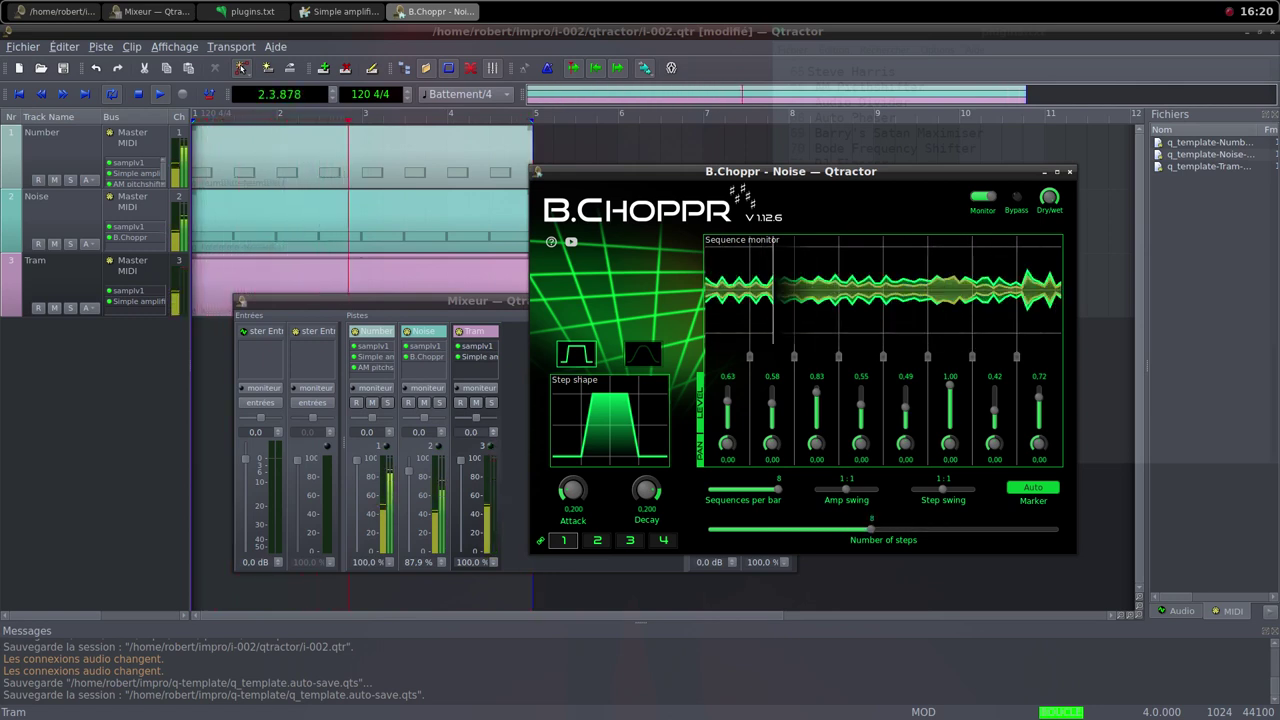
{"action": "key", "text": "alt+F4"}
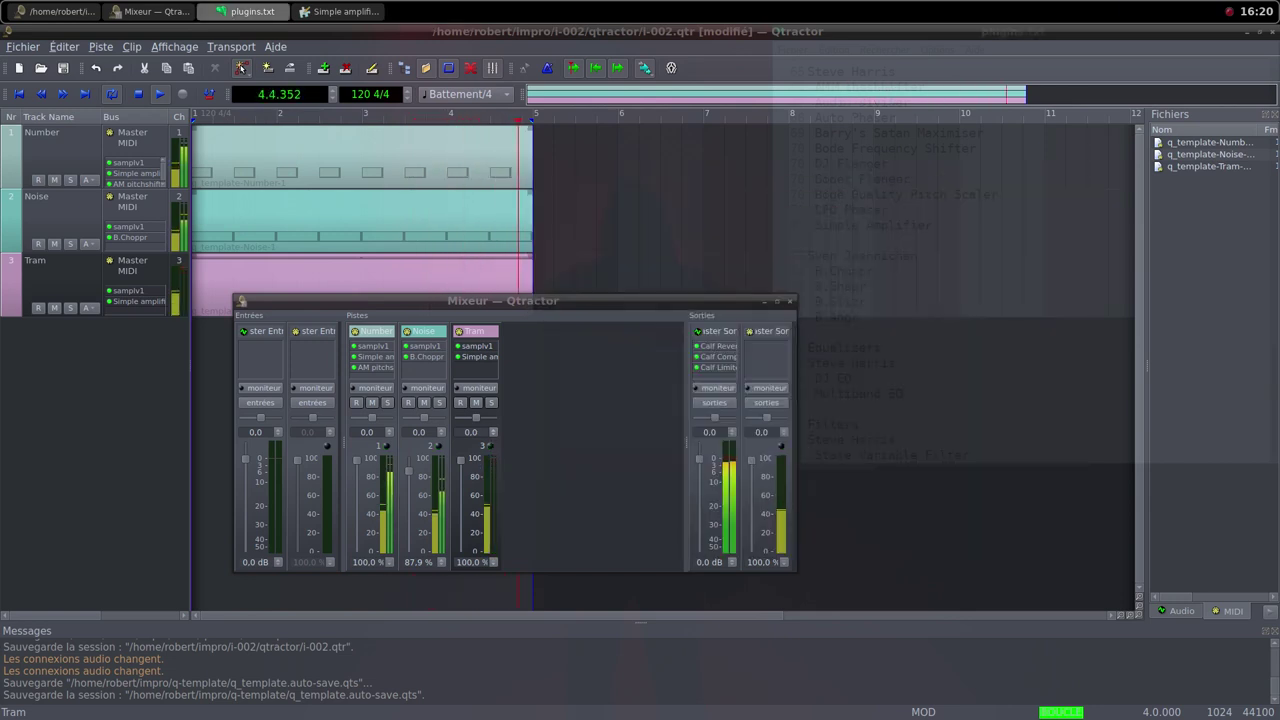
Switch to the Freesound page in Firefox and get another random sound
{"action": "key", "text": "alt+Tab"}
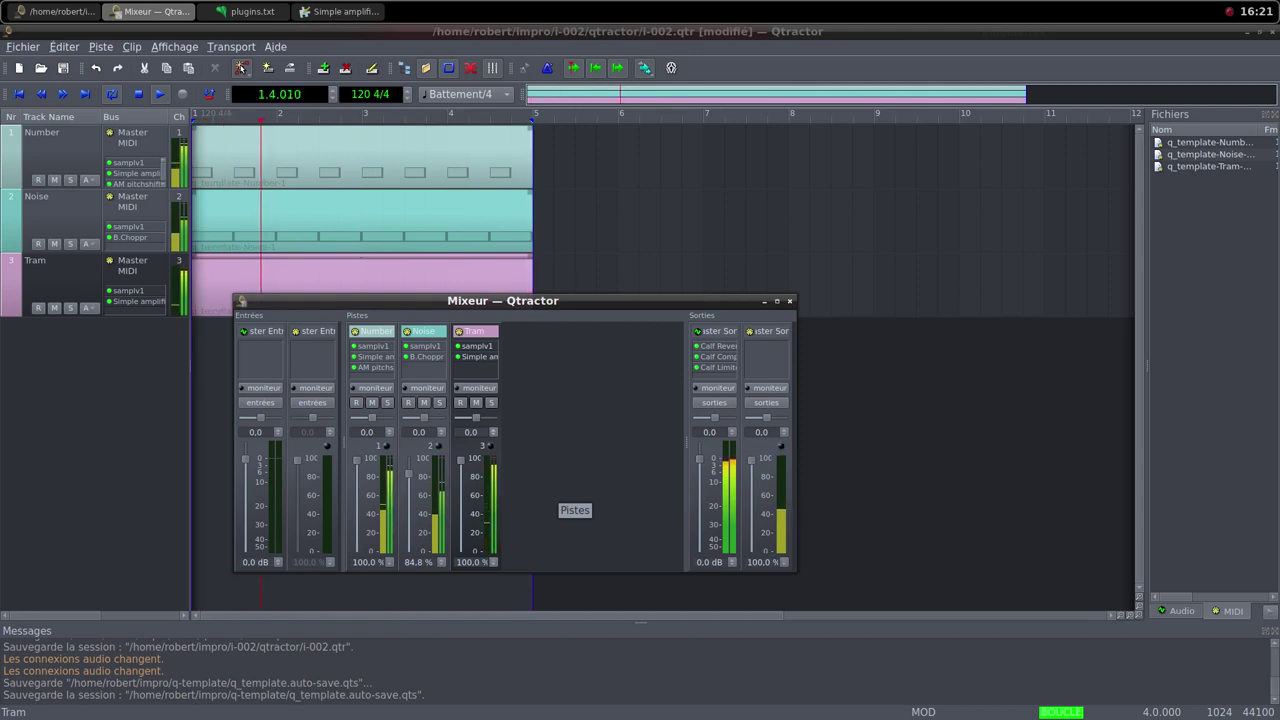
{"action": "middle_click", "coordinate": [603, 4]}
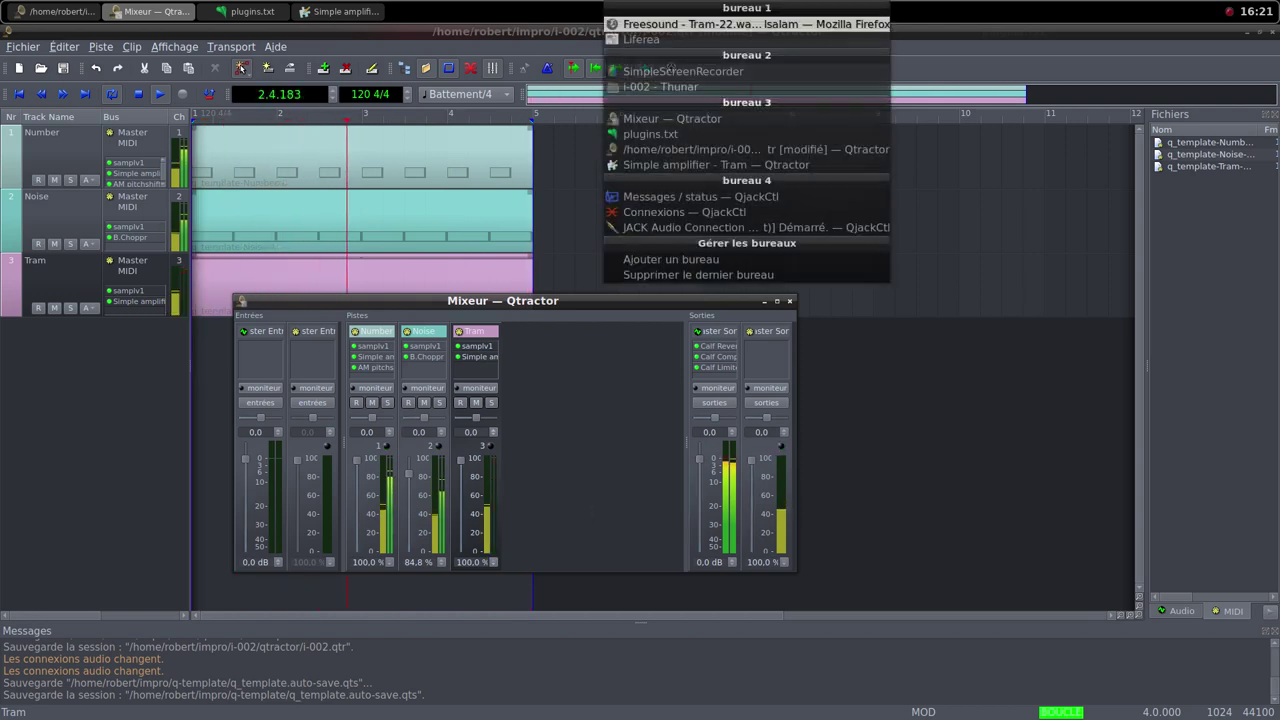
{"action": "left_click", "coordinate": [640, 23]}
{"action": "scroll", "coordinate": [970, 300], "scroll_direction": "up", "scroll_amount": 2}
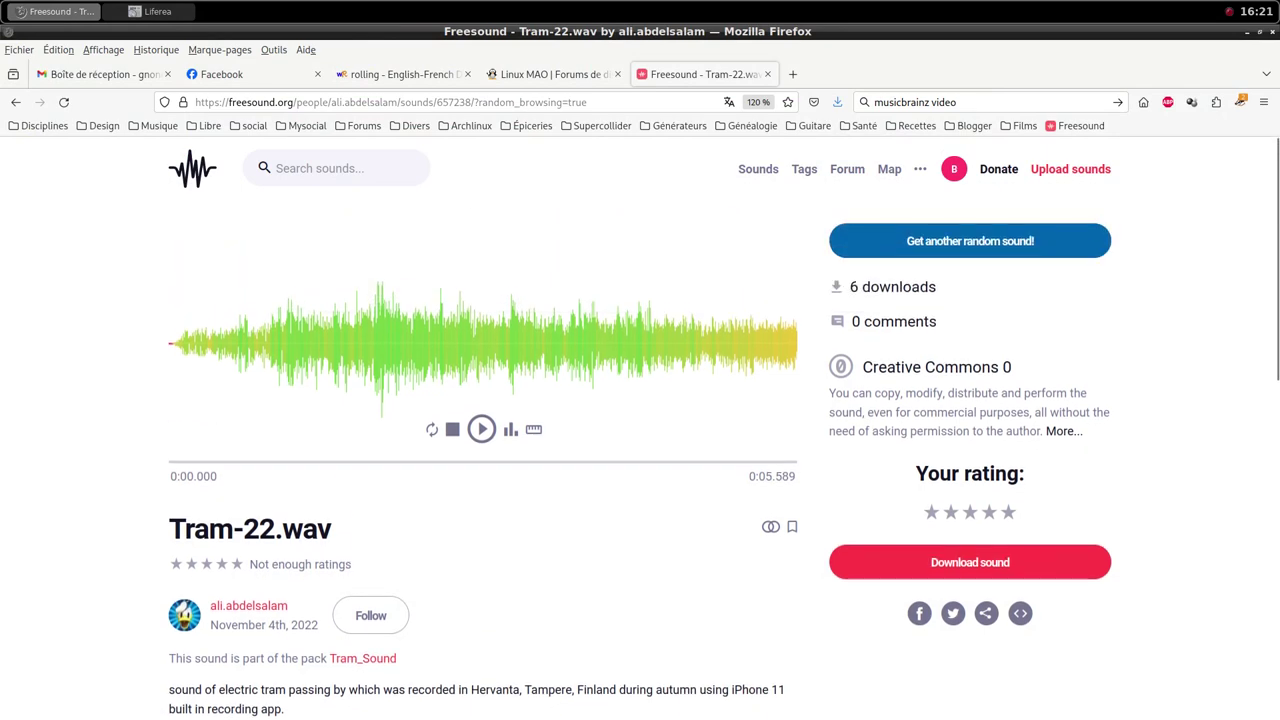
{"action": "left_click", "coordinate": [970, 241]}
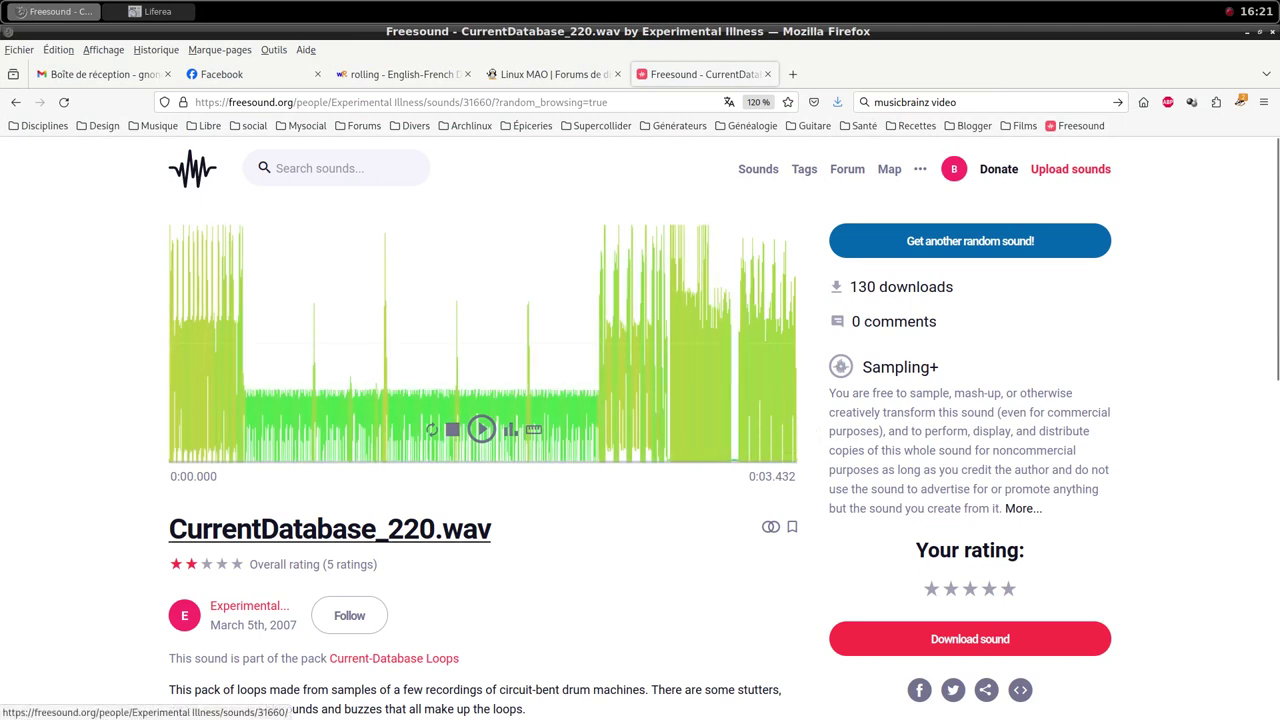
Review the CurrentDatabase_220.wav page and download the sound into the i-002 samples folder under its suggested name
{"action": "scroll", "coordinate": [330, 529], "scroll_direction": "down", "scroll_amount": 2}
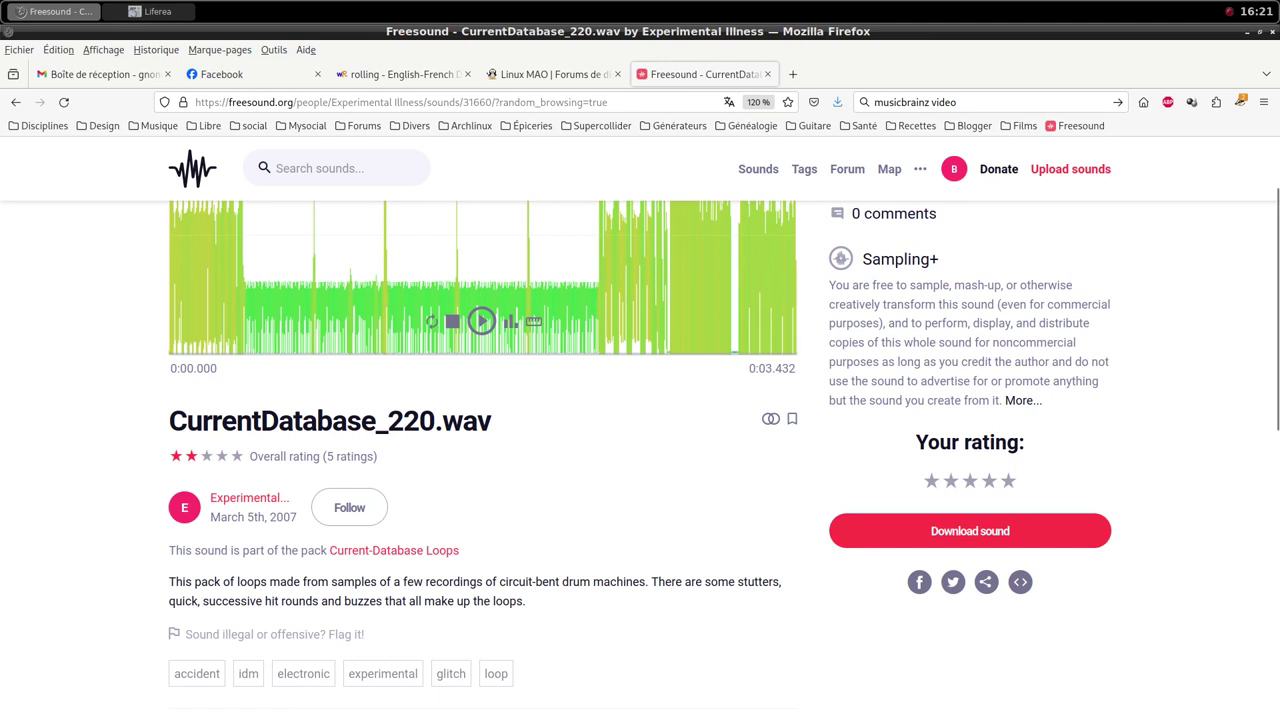
{"action": "scroll", "coordinate": [640, 440], "scroll_direction": "up", "scroll_amount": 2}
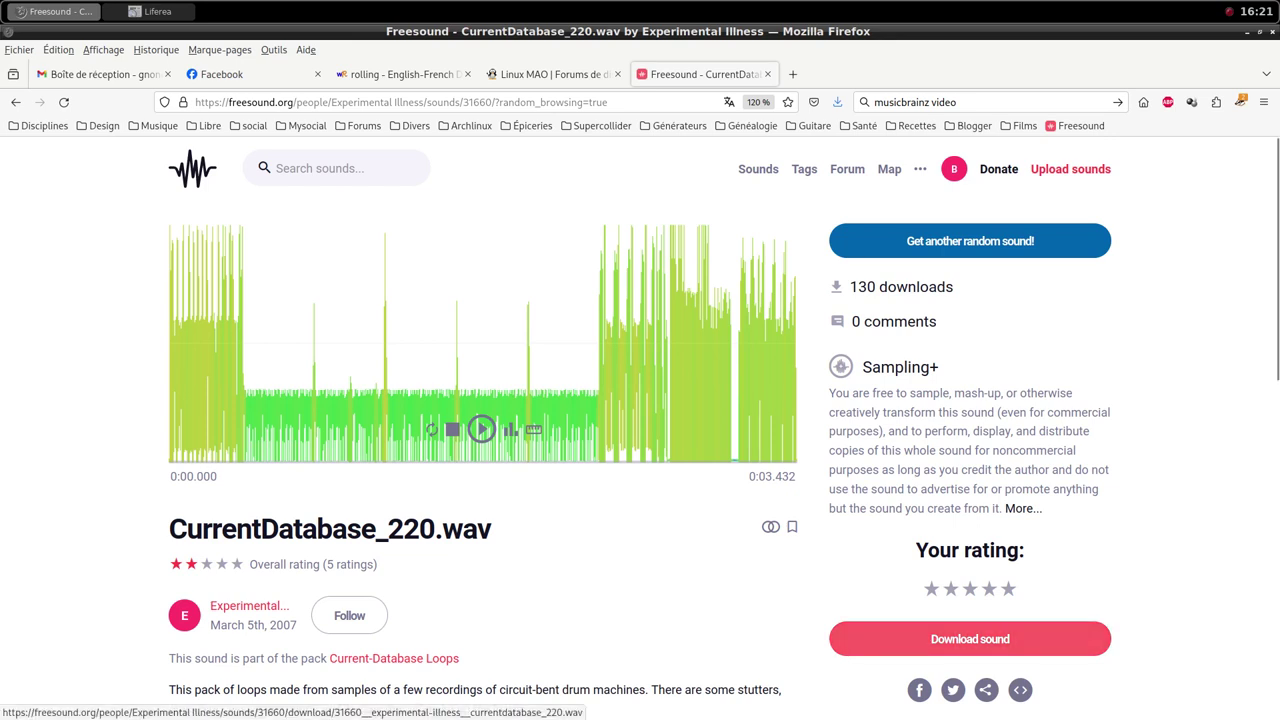
{"action": "left_click", "coordinate": [970, 639]}
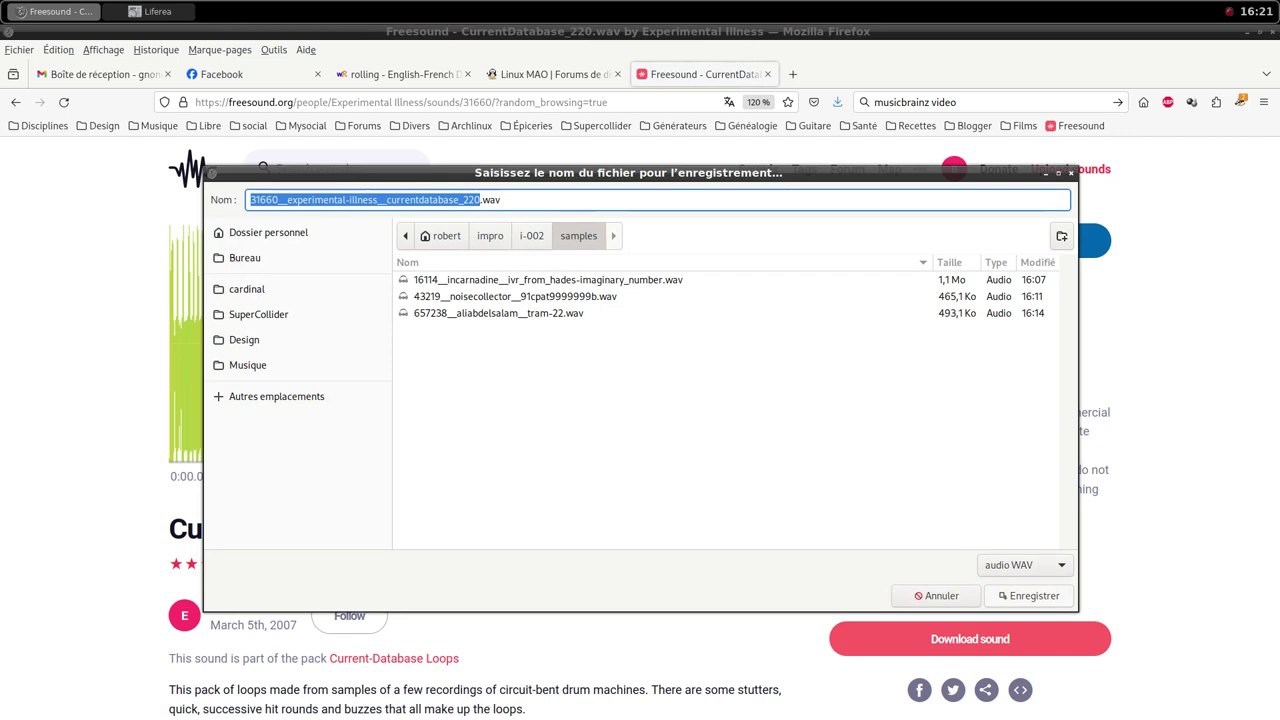
{"action": "key", "text": "Return"}
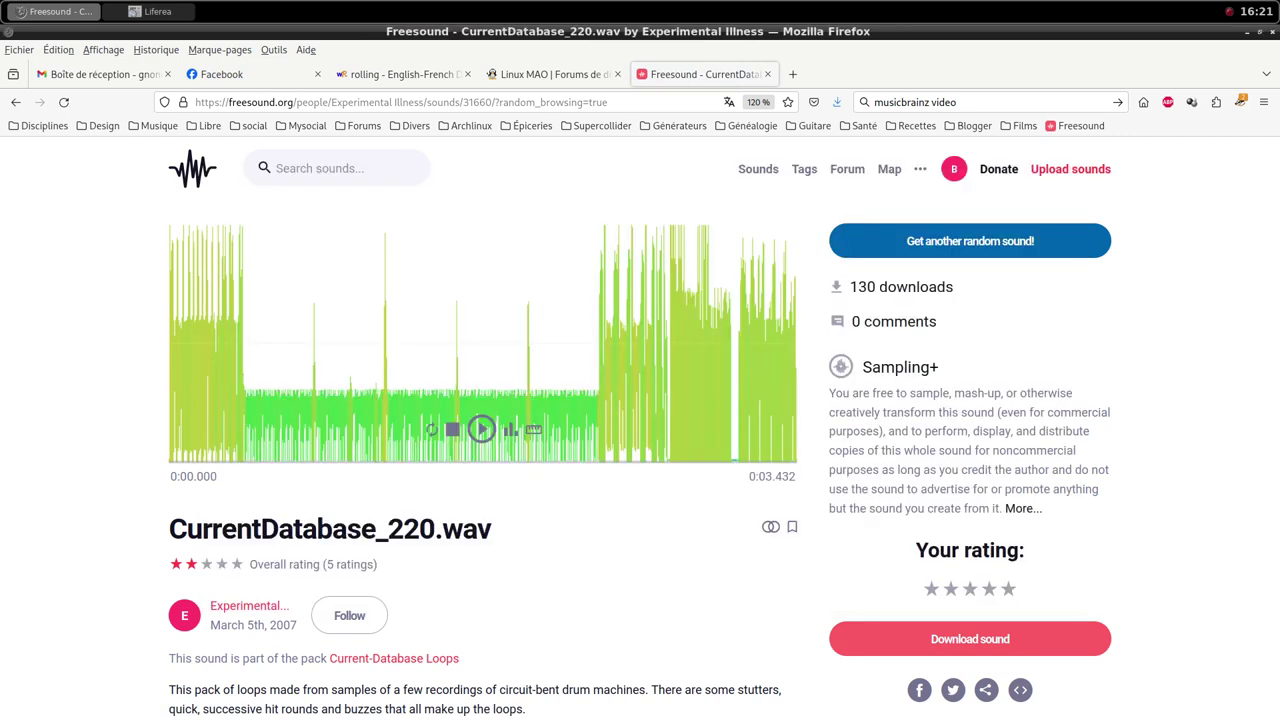
Switch back to Qtractor and start a new MIDI track named Current
{"action": "middle_click", "coordinate": [537, 4]}
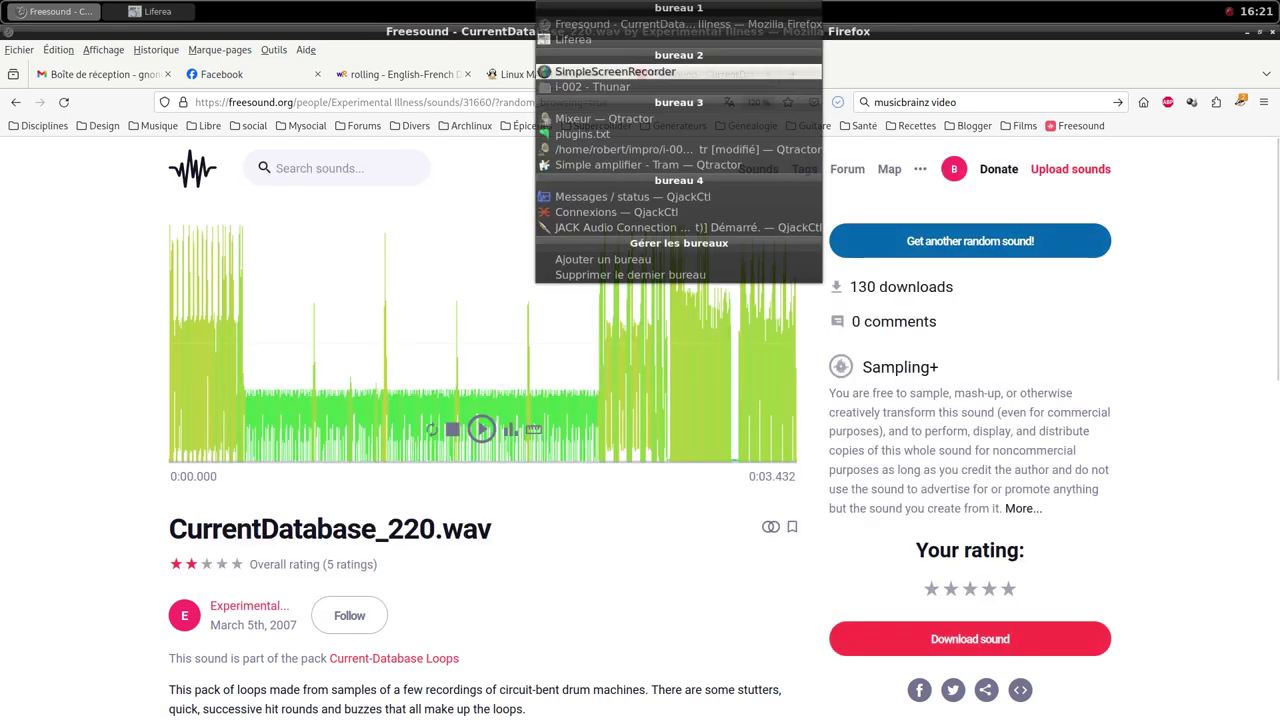
{"action": "key", "text": "Return"}
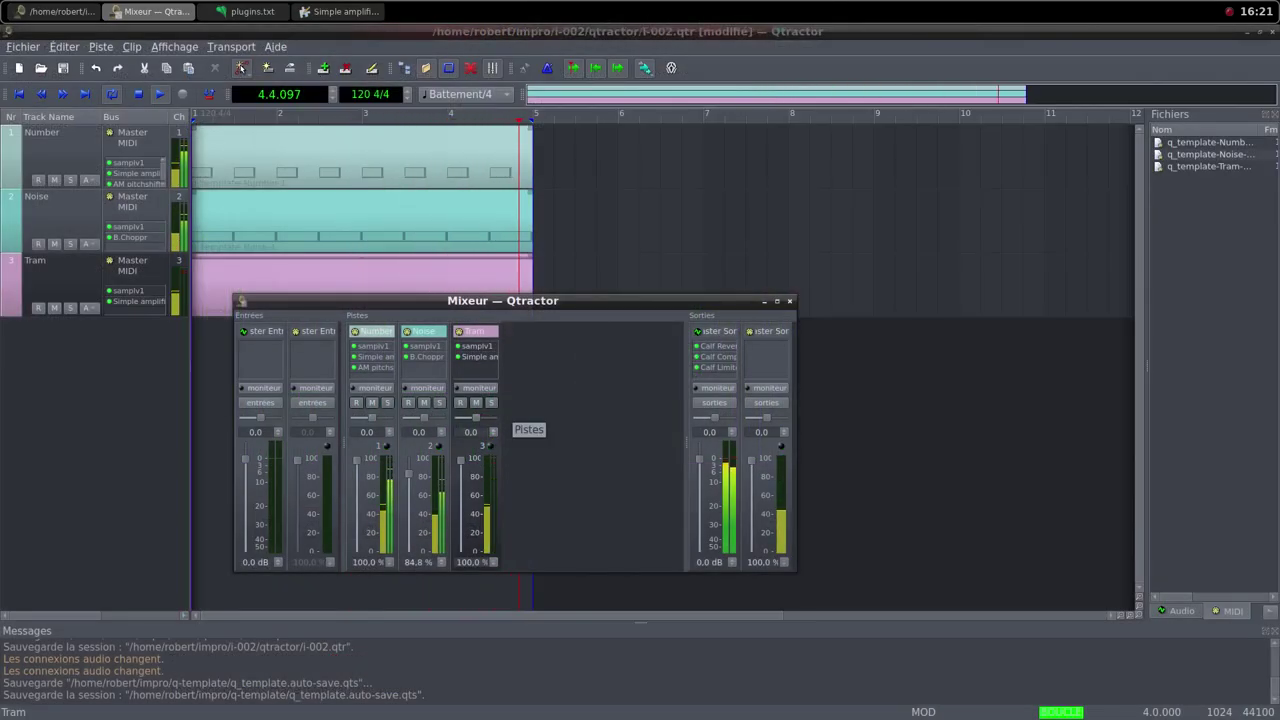
{"action": "right_click", "coordinate": [512, 413]}
{"action": "left_click", "coordinate": [545, 424]}
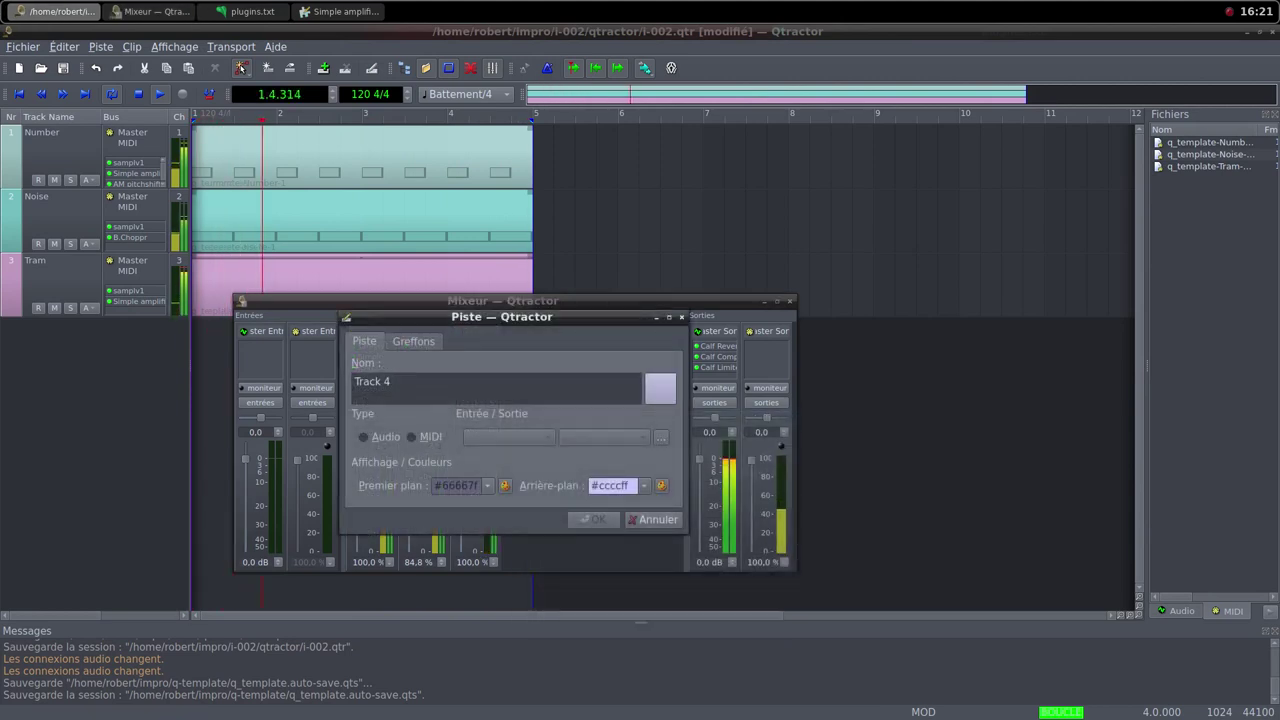
{"action": "left_click", "coordinate": [413, 437]}
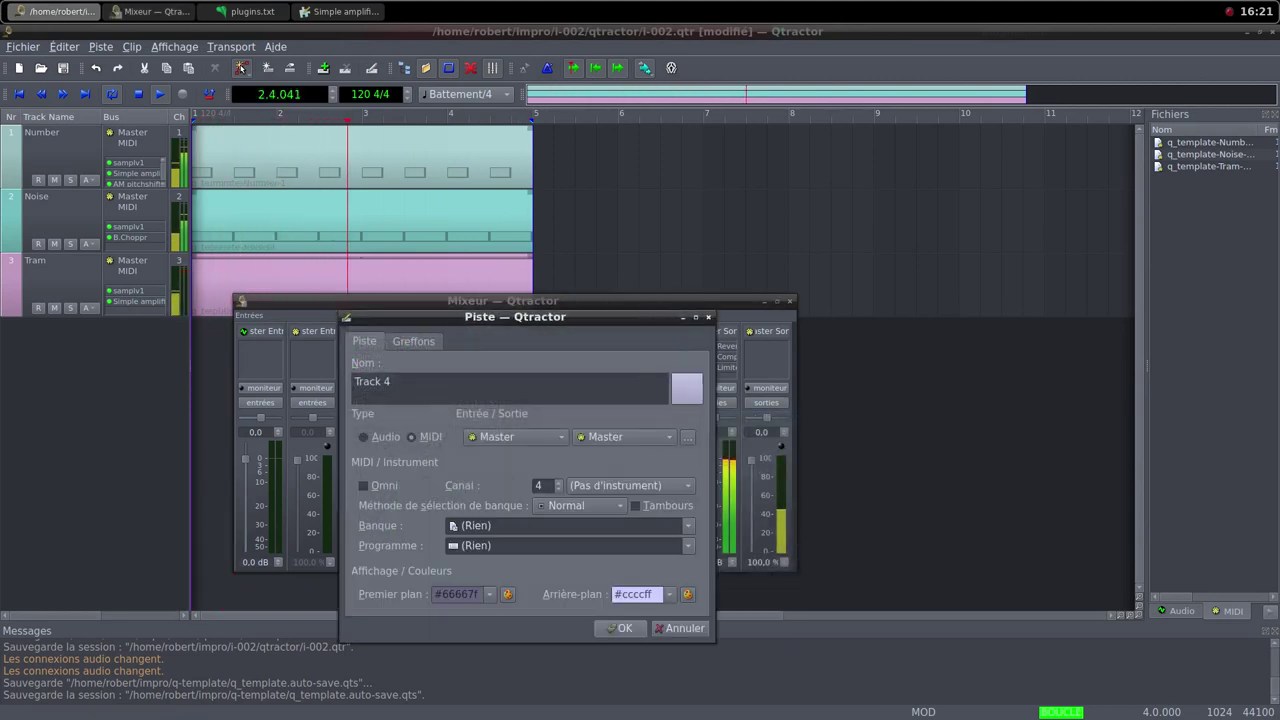
{"action": "key", "text": "ctrl+a"}
{"action": "type", "text": "C"}
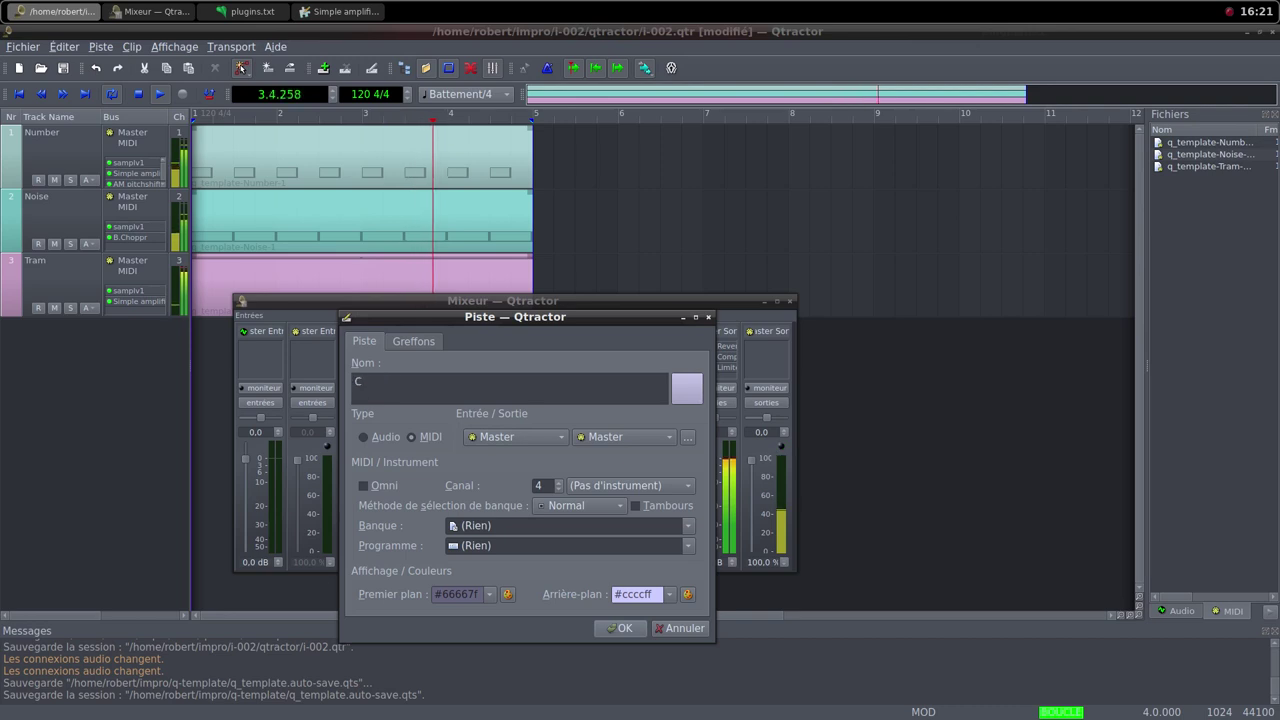
{"action": "type", "text": "urrent"}
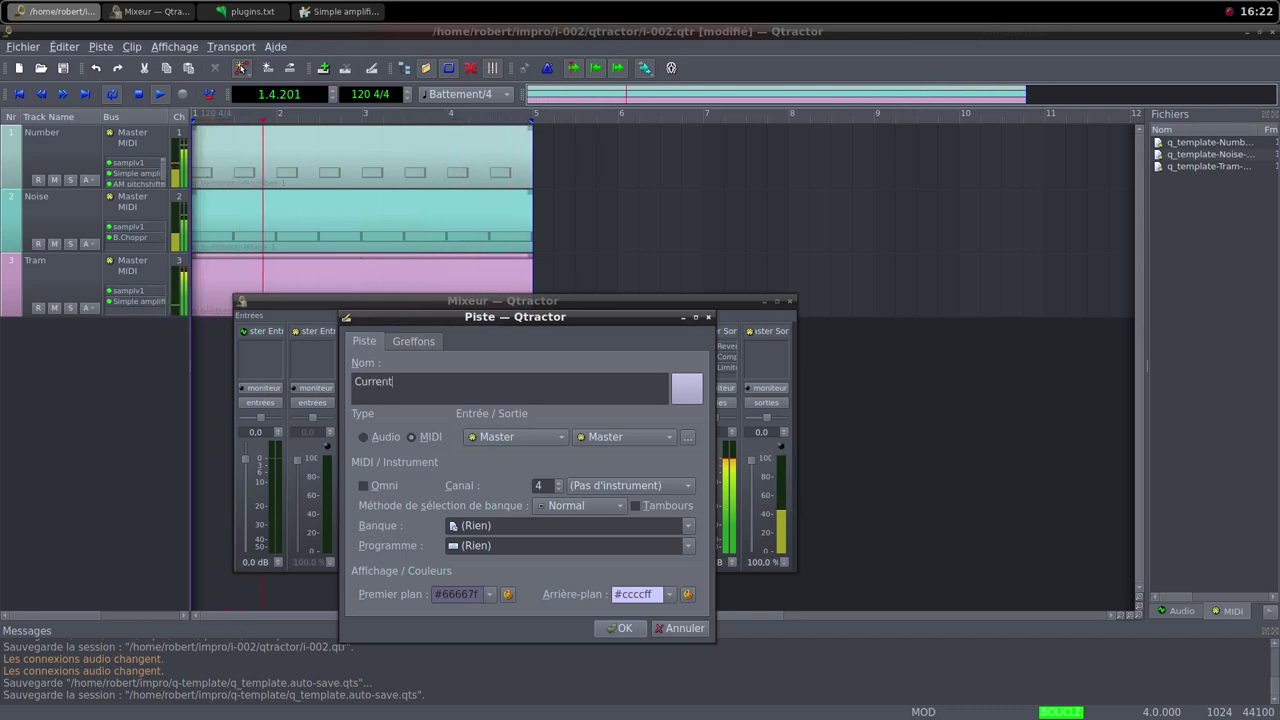
Add the samplv1 plugin to the new Current track, searching the plugin list for "samp"
{"action": "left_click", "coordinate": [413, 341]}
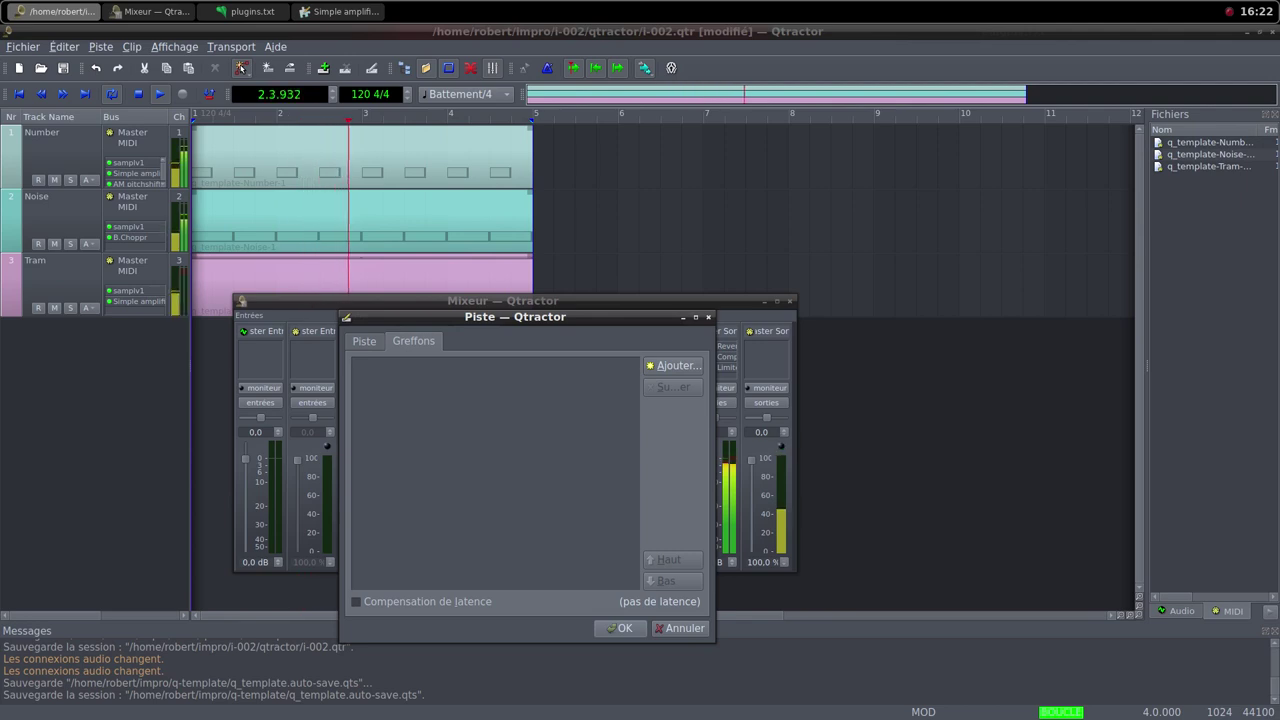
{"action": "left_click", "coordinate": [673, 366]}
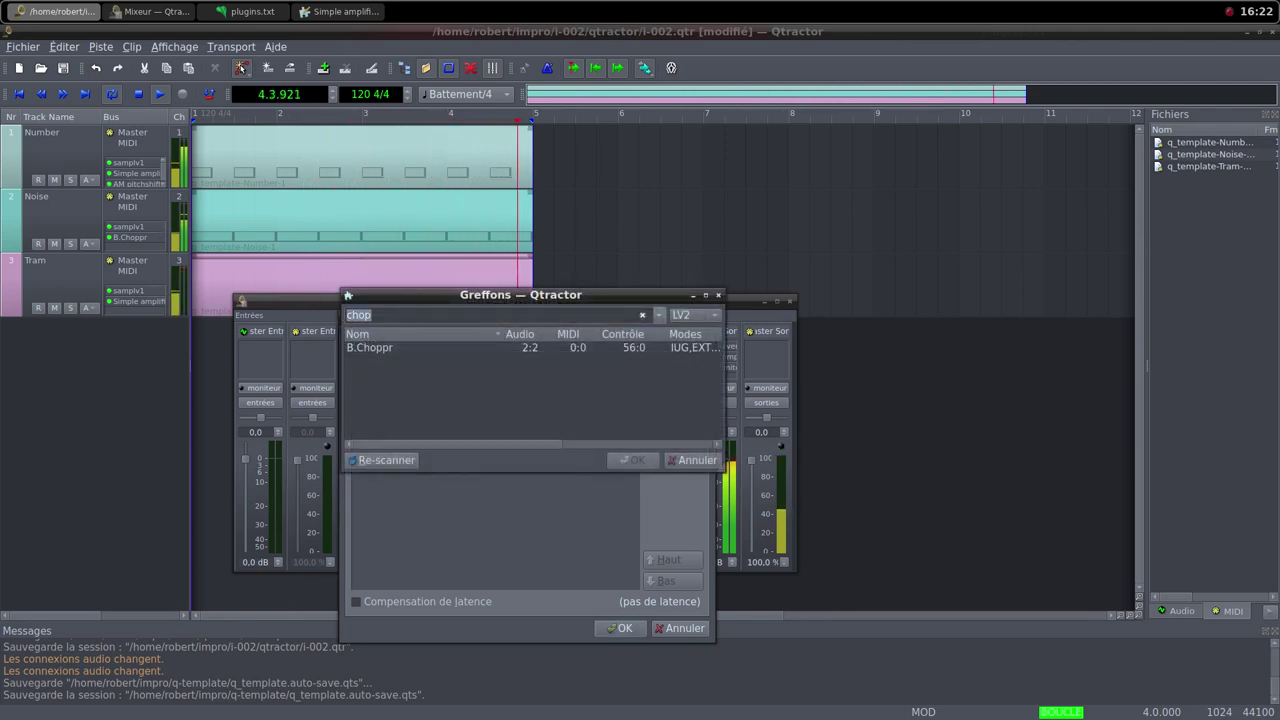
{"action": "type", "text": "samp"}
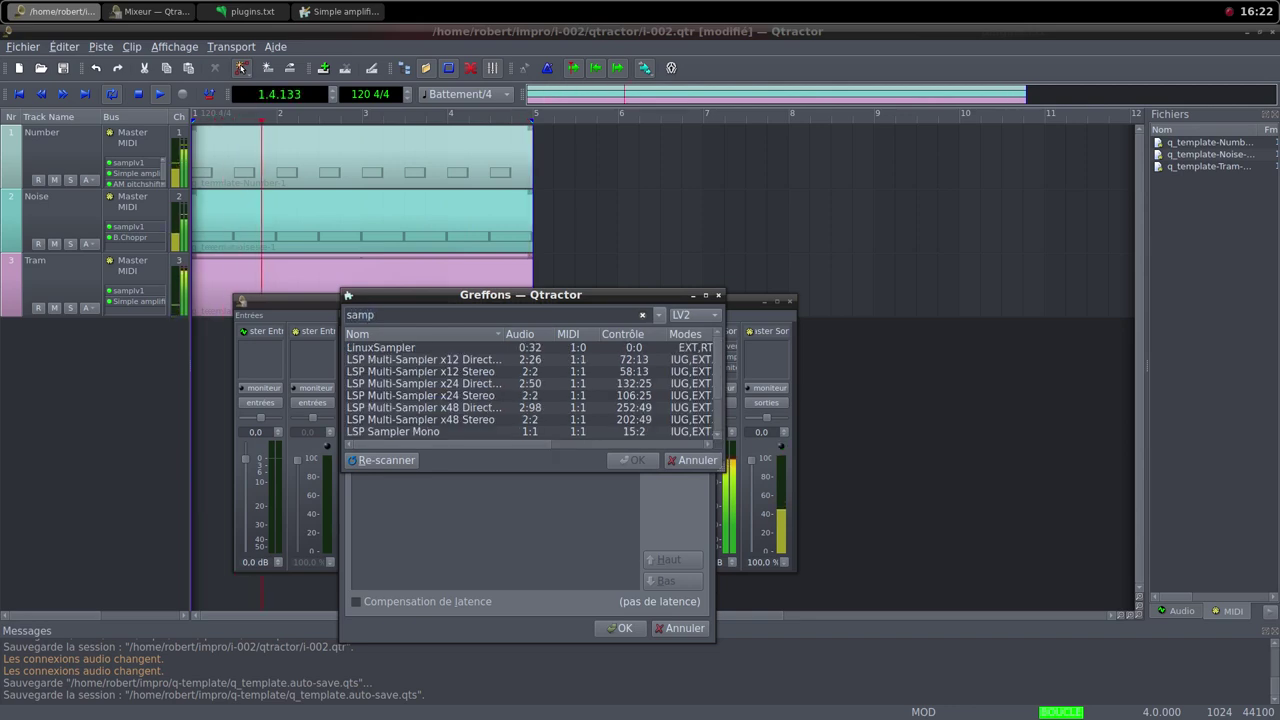
{"action": "scroll", "coordinate": [530, 390], "scroll_direction": "down", "scroll_amount": 2}
{"action": "double_click", "coordinate": [368, 432]}
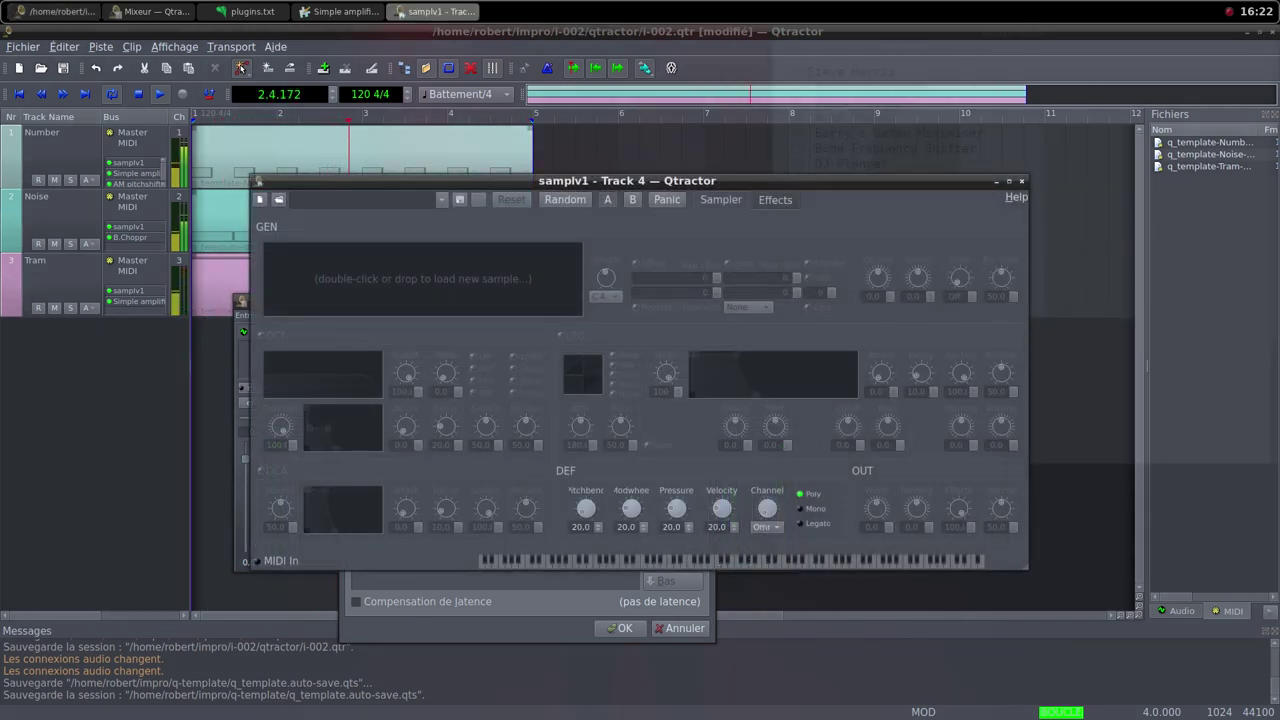
Load 31660__experimental-illness__currentdatabase_220.wav from the impro/i-002/samples folder into samplv1
{"action": "double_click", "coordinate": [423, 279]}
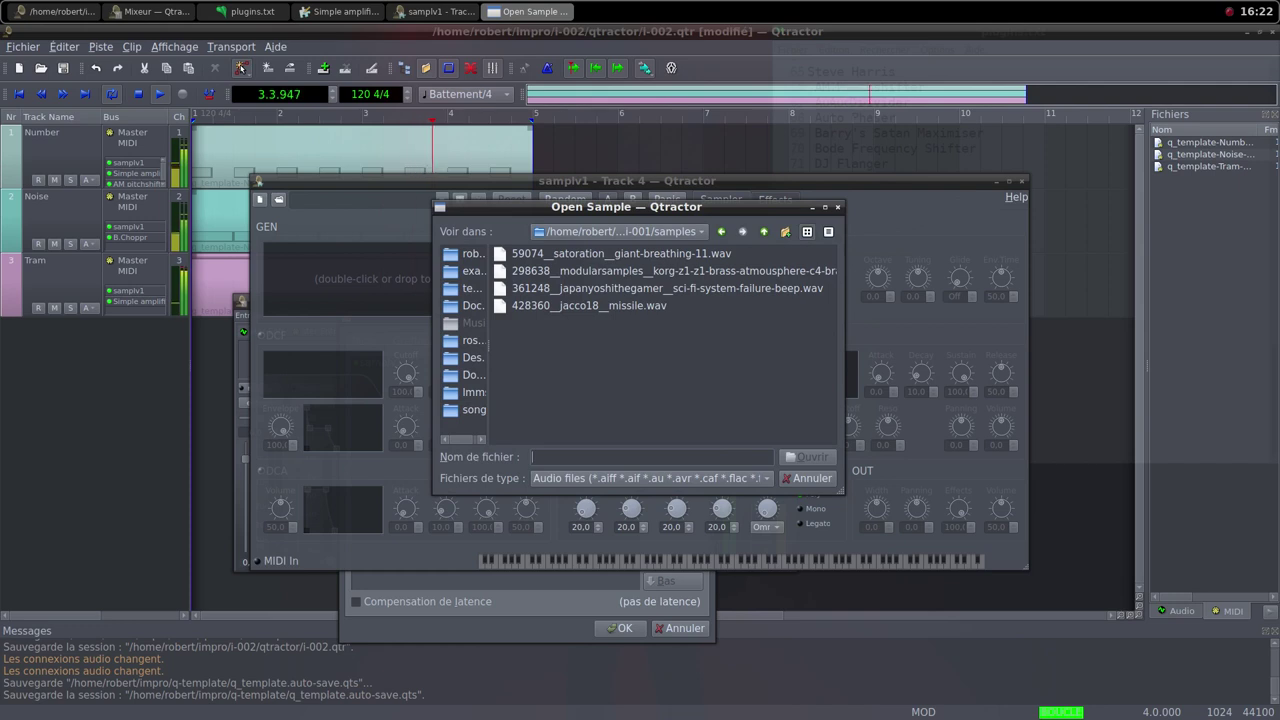
{"action": "left_click", "coordinate": [764, 231]}
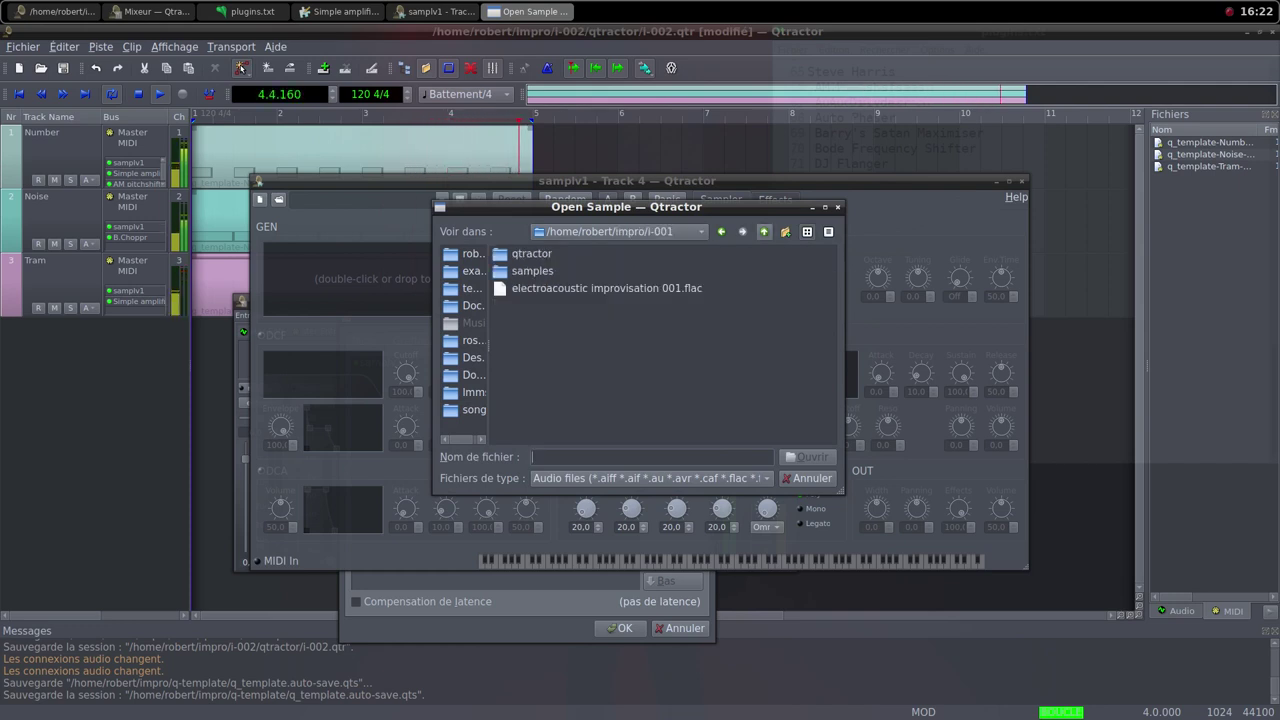
{"action": "left_click", "coordinate": [764, 231]}
{"action": "double_click", "coordinate": [525, 270]}
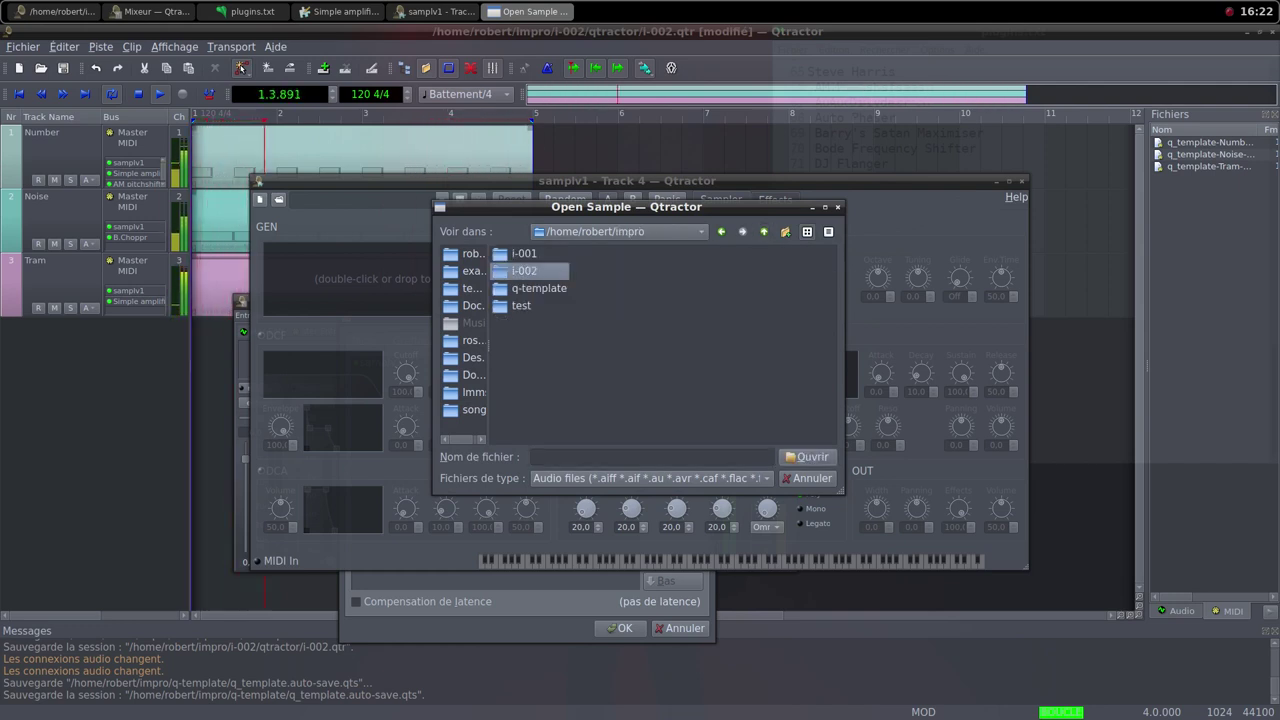
{"action": "double_click", "coordinate": [530, 271]}
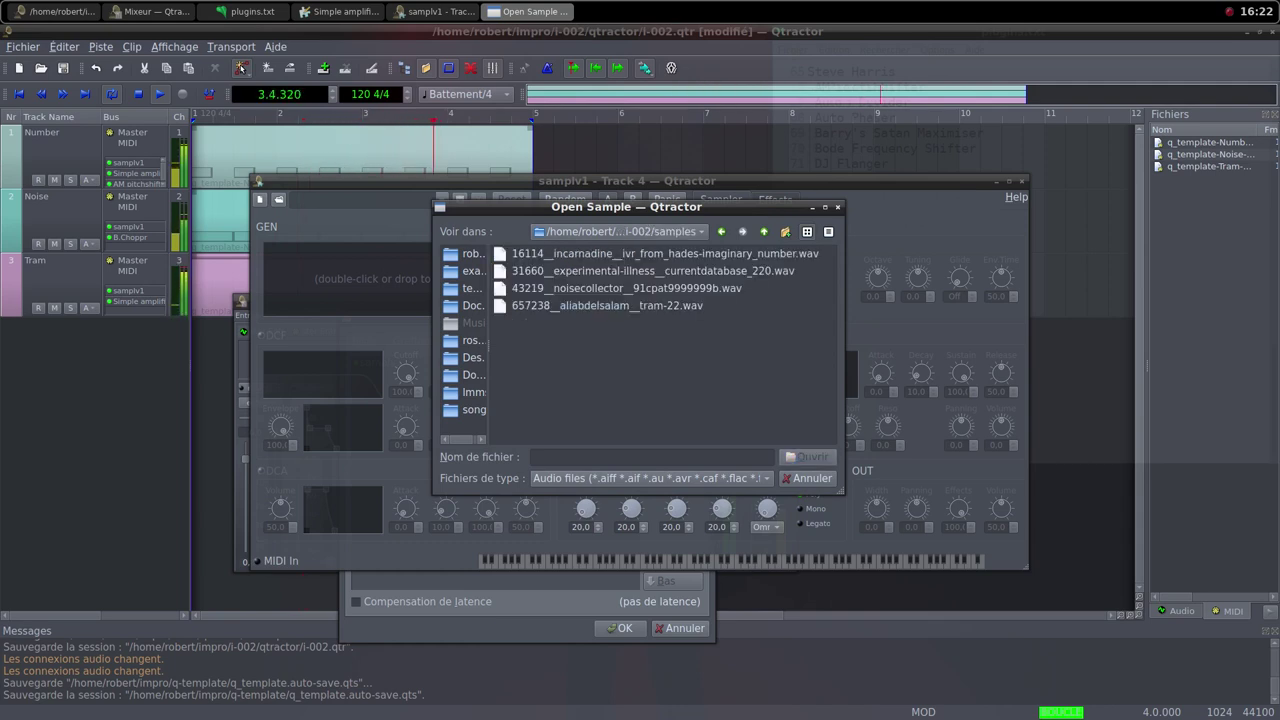
{"action": "left_click", "coordinate": [607, 306]}
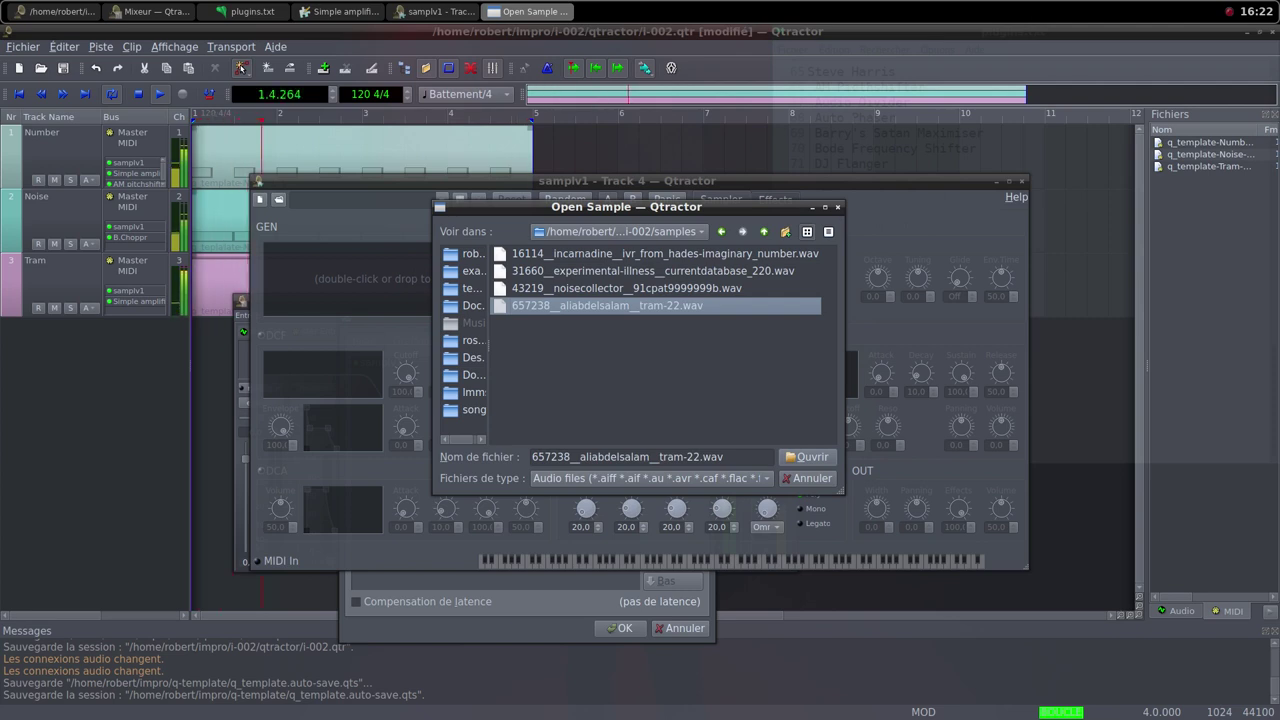
{"action": "double_click", "coordinate": [653, 271]}
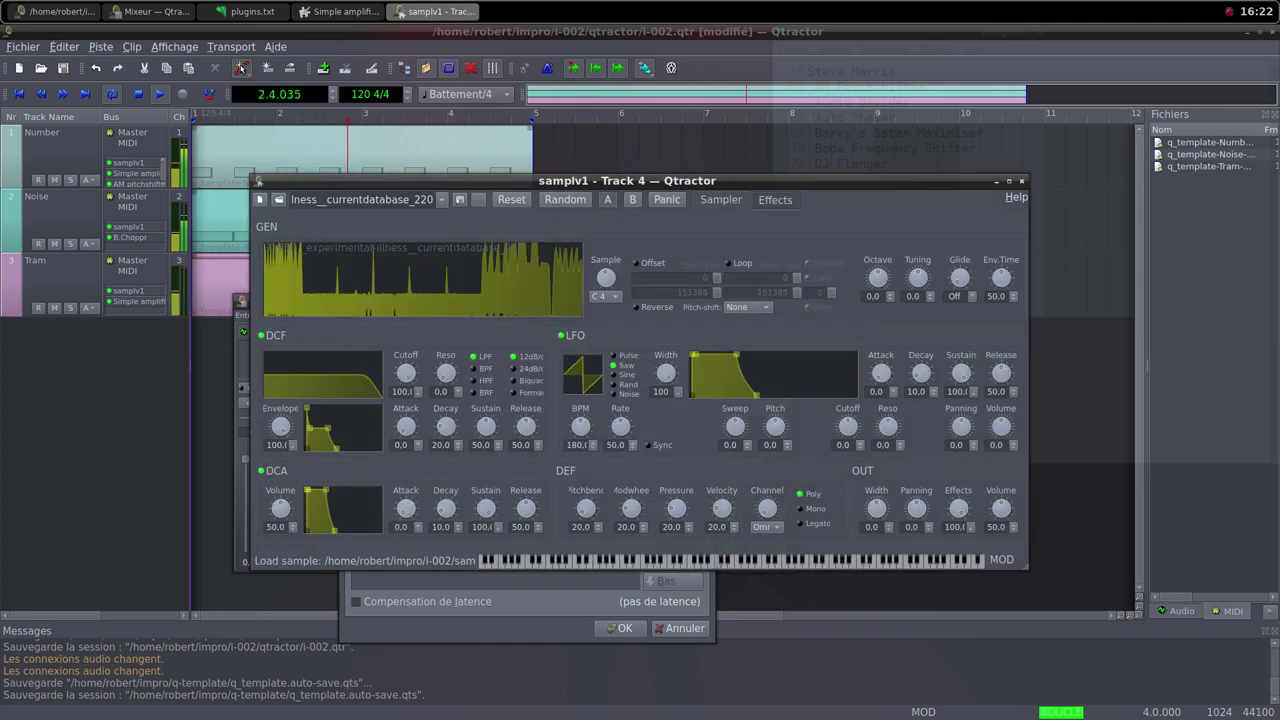
Set samplv1's DCA volume to 100, close its window and confirm the new Current track
{"action": "scroll", "coordinate": [280, 509], "scroll_direction": "up", "scroll_amount": 5}
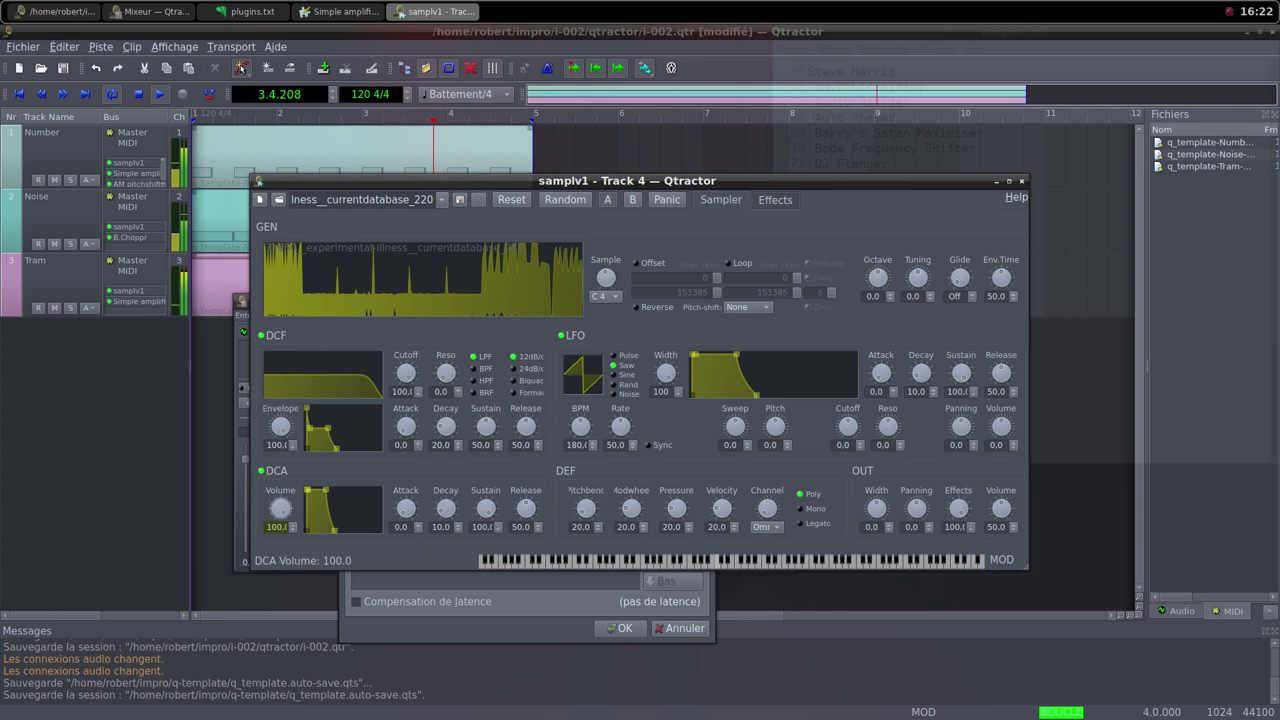
{"action": "scroll", "coordinate": [1001, 509], "scroll_direction": "up", "scroll_amount": 5}
{"action": "left_click", "coordinate": [1021, 181]}
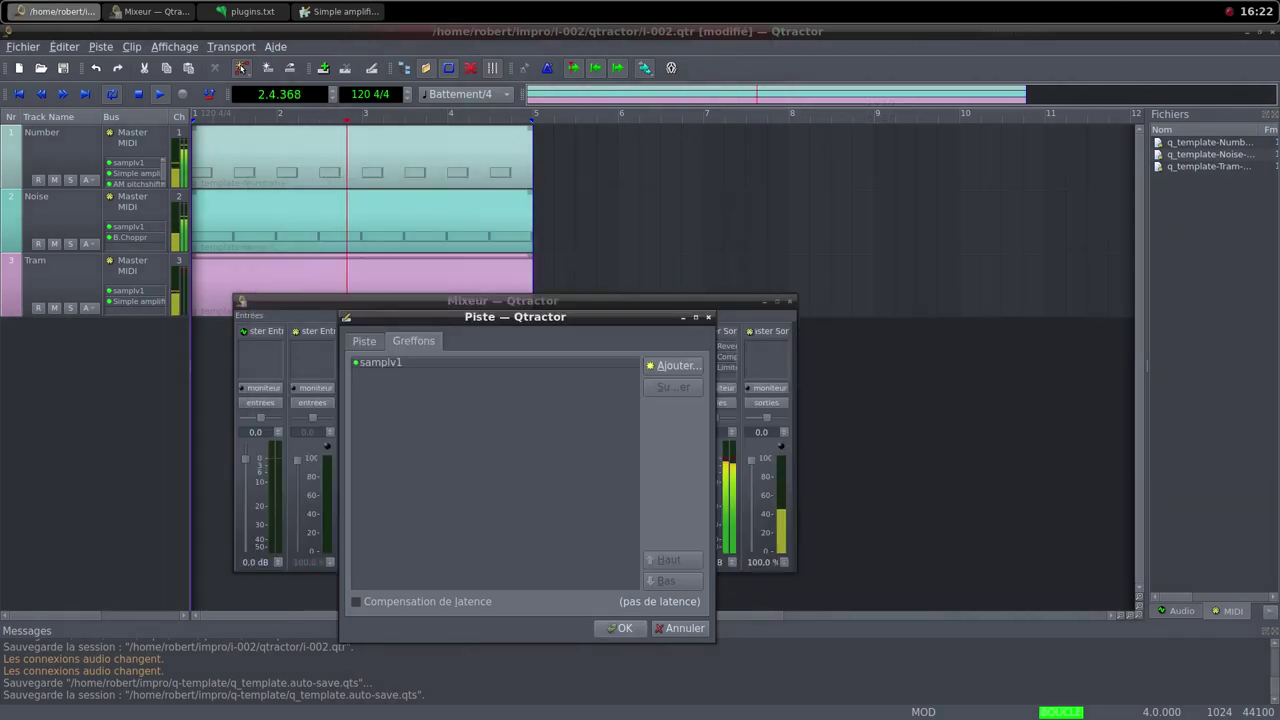
{"action": "key", "text": "Return"}
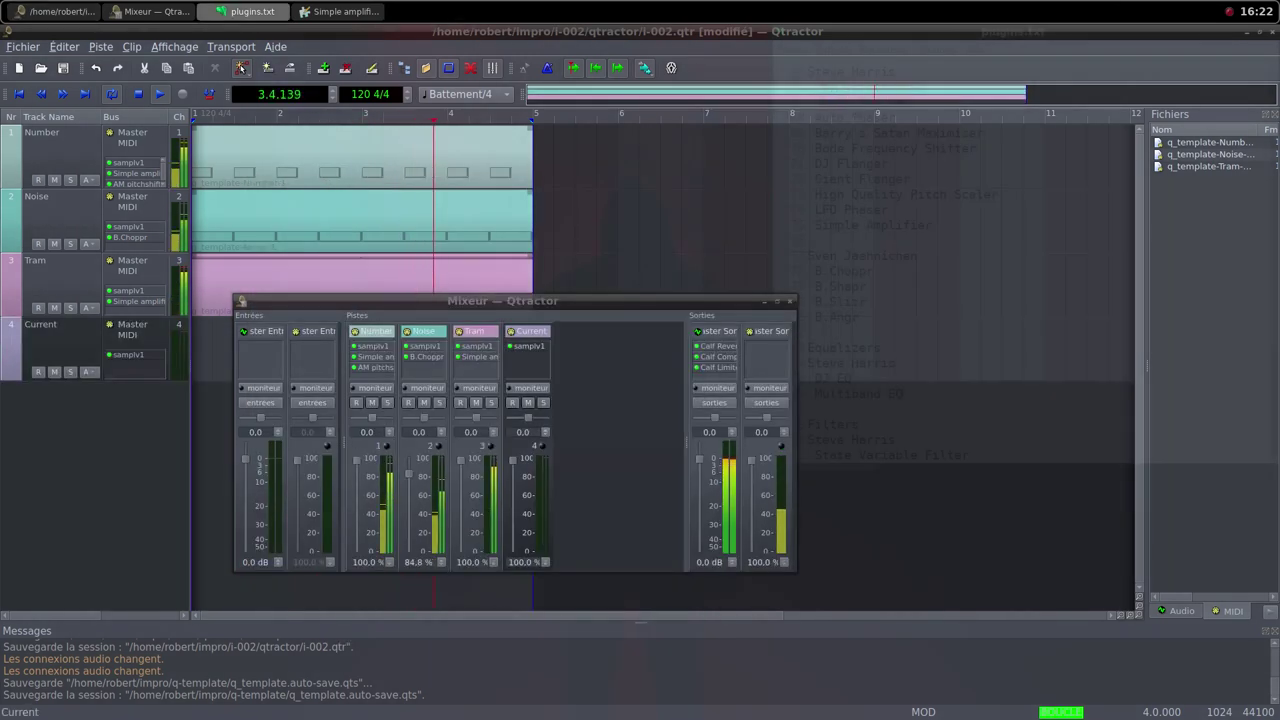
Create a new MIDI clip at the start of the Current track and maximize its editor window
{"action": "key", "text": "alt+Tab"}
{"action": "right_click", "coordinate": [217, 345]}
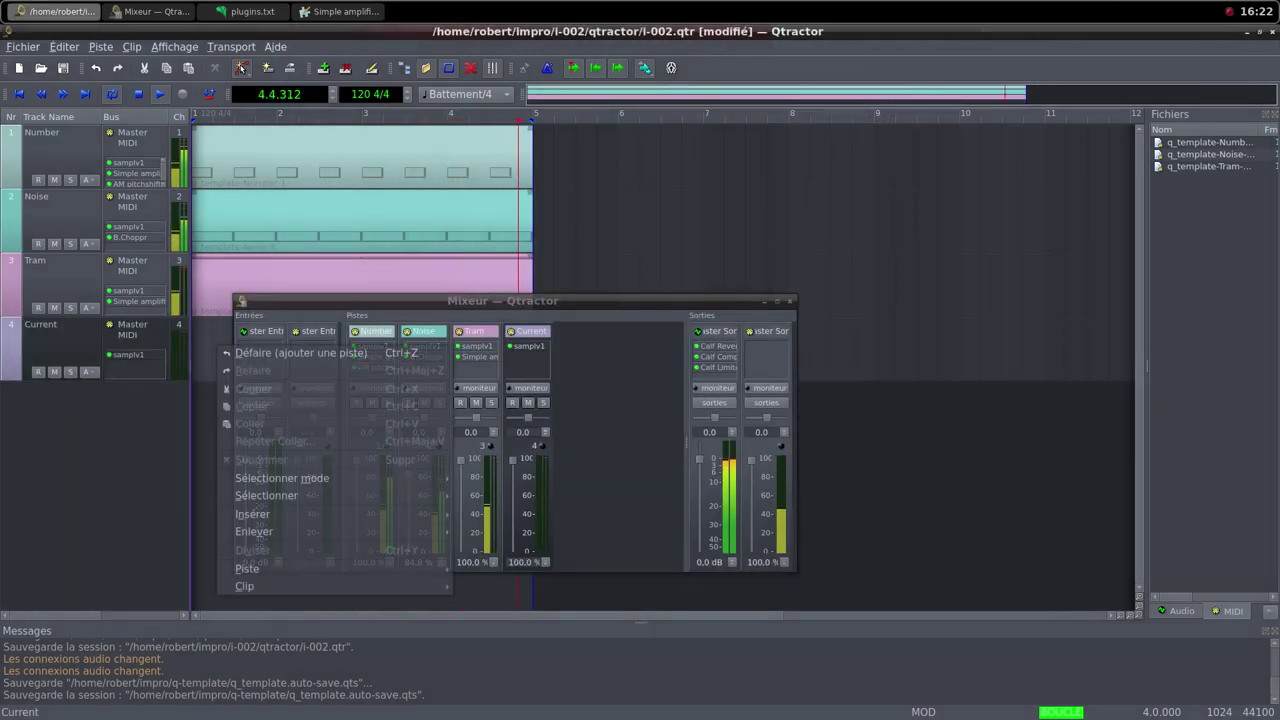
{"action": "mouse_move", "coordinate": [282, 478]}
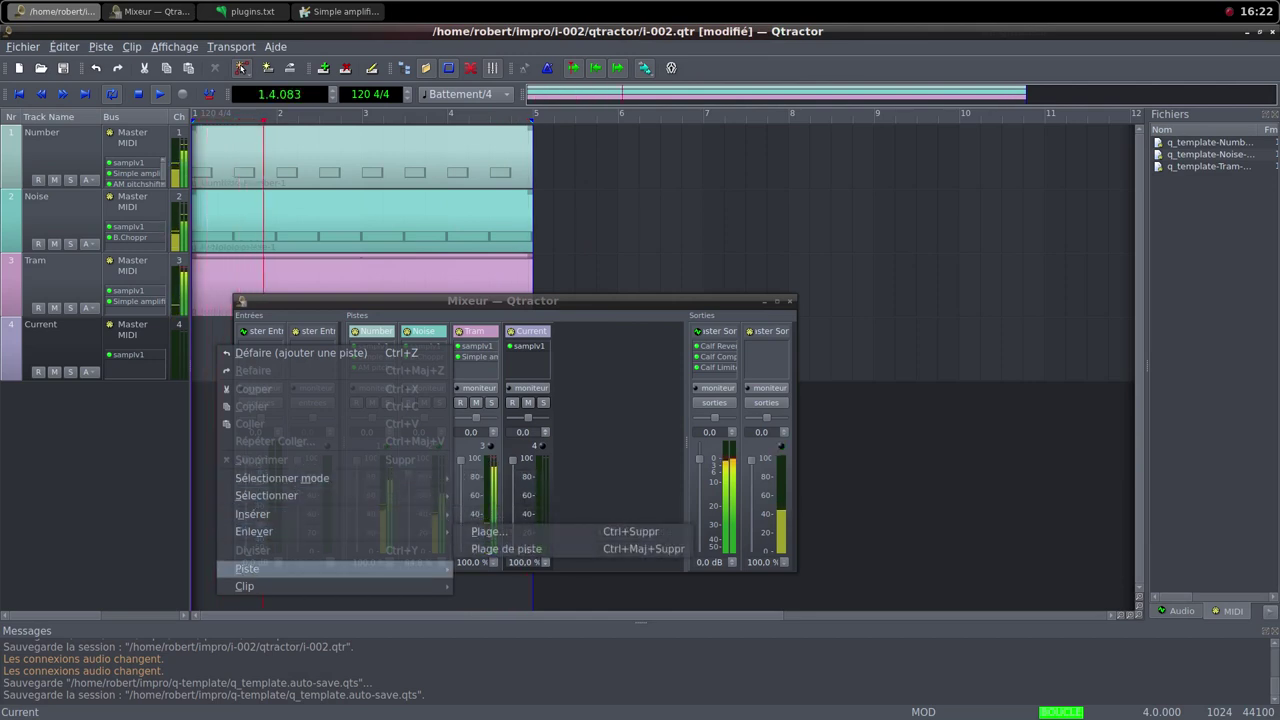
{"action": "mouse_move", "coordinate": [247, 568]}
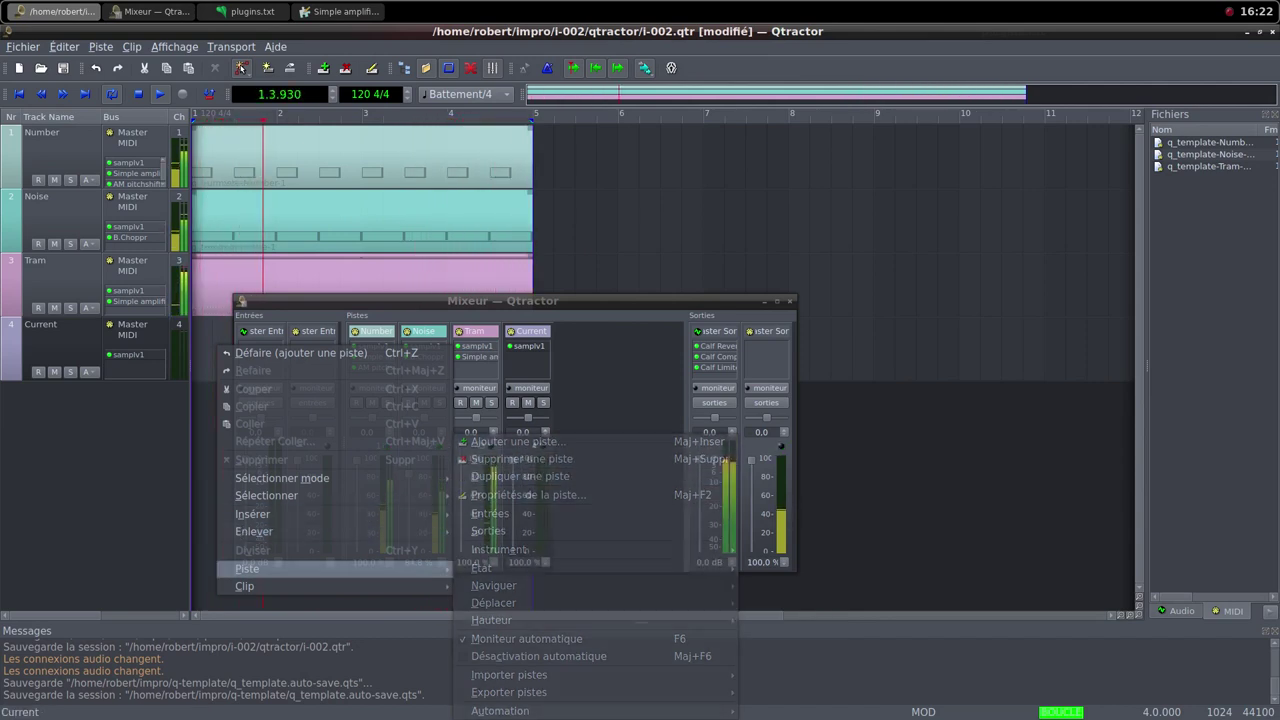
{"action": "left_click", "coordinate": [497, 460]}
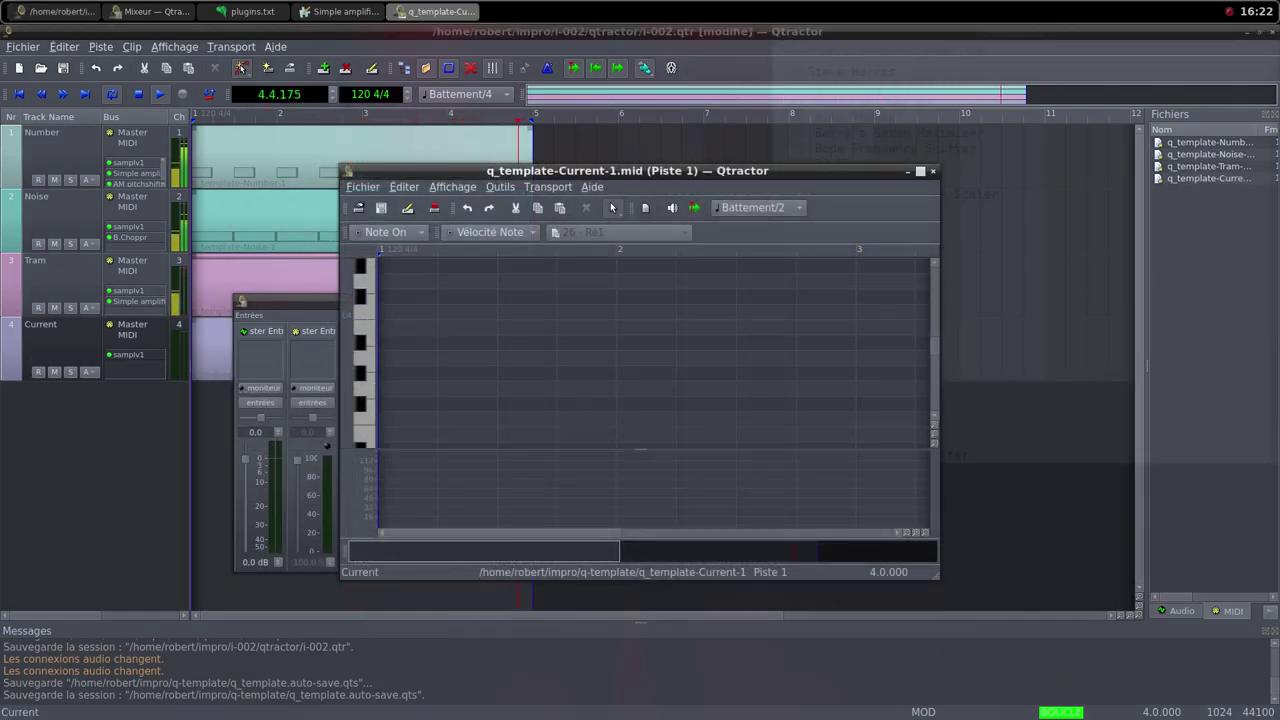
{"action": "left_click", "coordinate": [920, 171]}
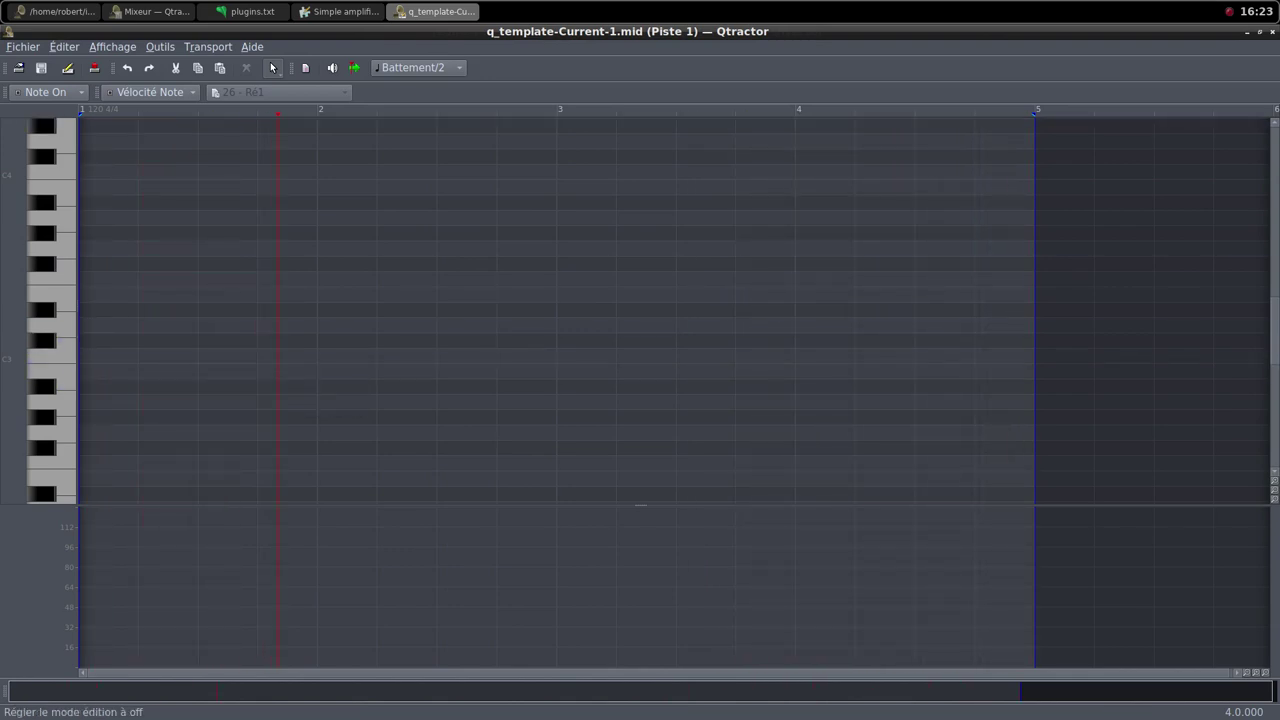
Draw four consecutive one-bar C3 notes filling the four-bar Current clip using draw mode, and close the clip editor
{"action": "left_click", "coordinate": [272, 67]}
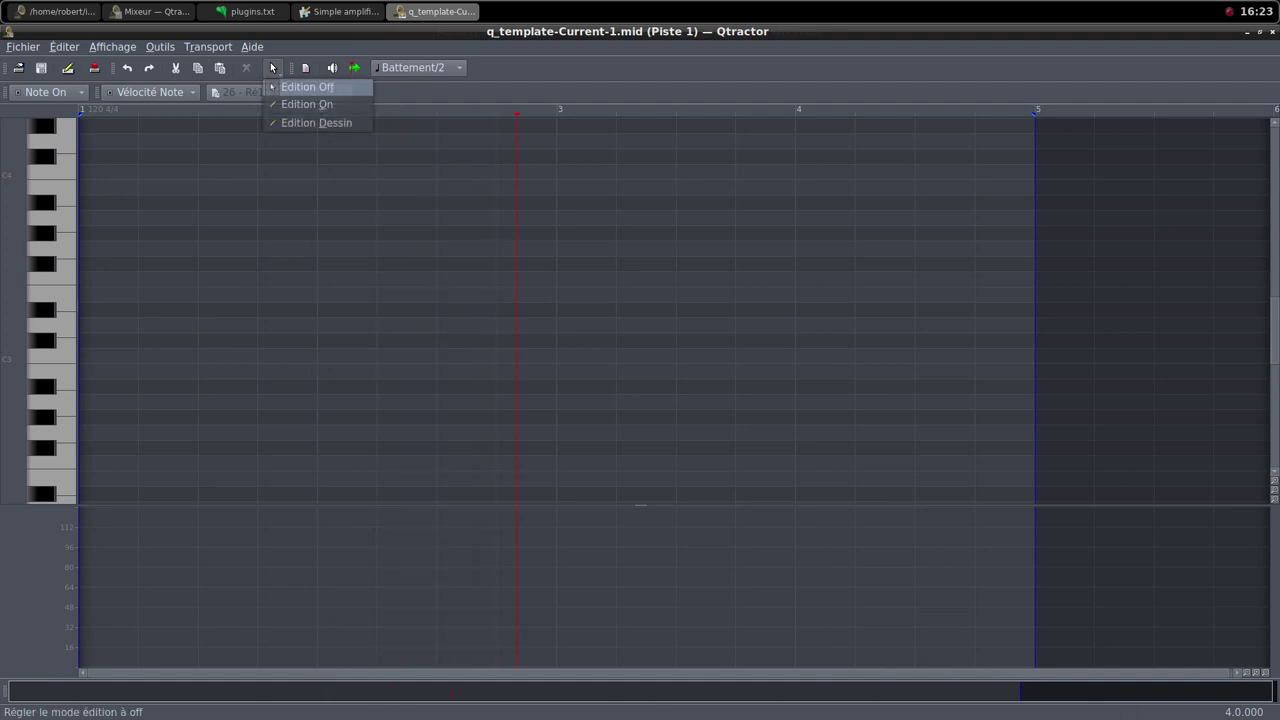
{"action": "left_click", "coordinate": [300, 121]}
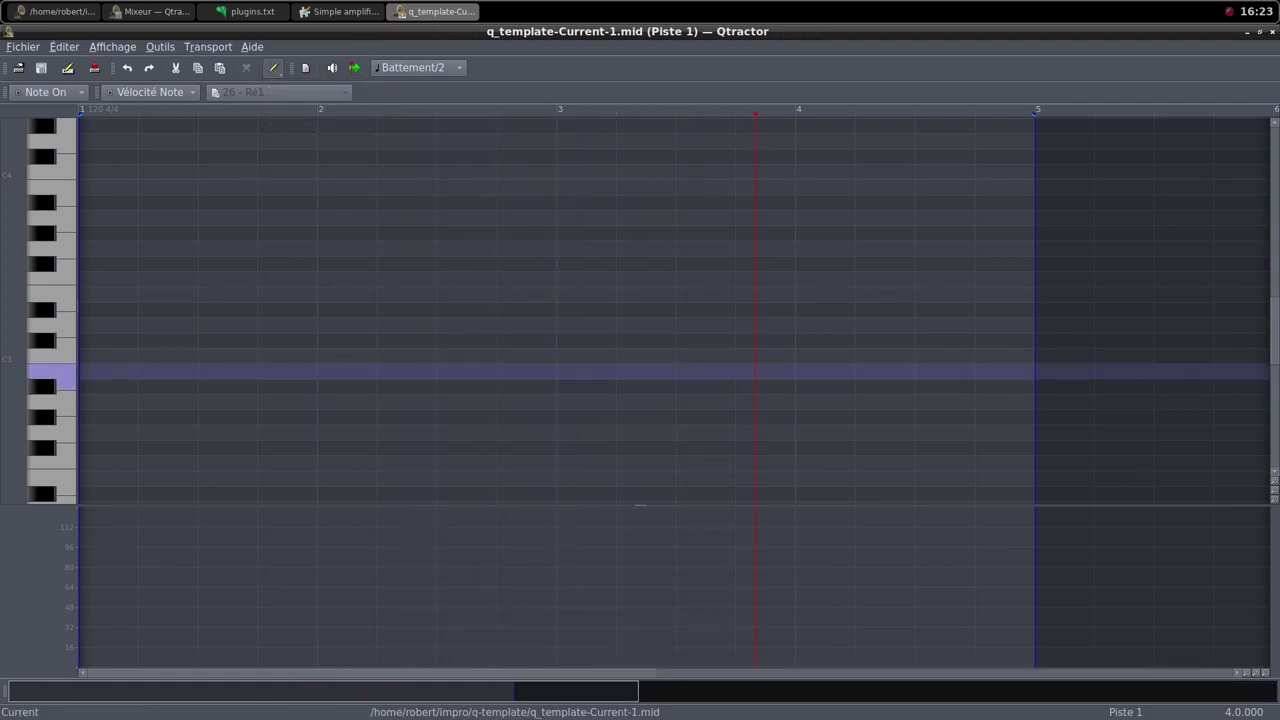
{"action": "left_click", "coordinate": [100, 356]}
{"action": "left_click_drag", "start_coordinate": [100, 356], "coordinate": [715, 357]}
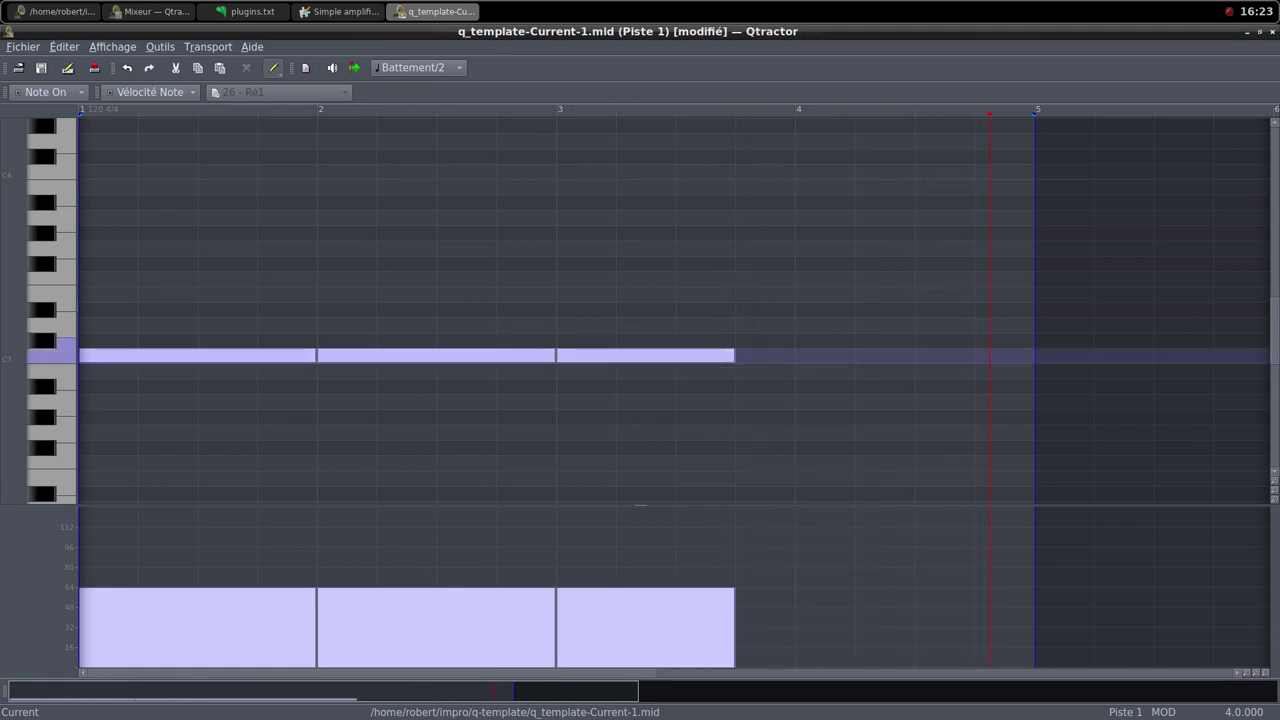
{"action": "left_click", "coordinate": [732, 356]}
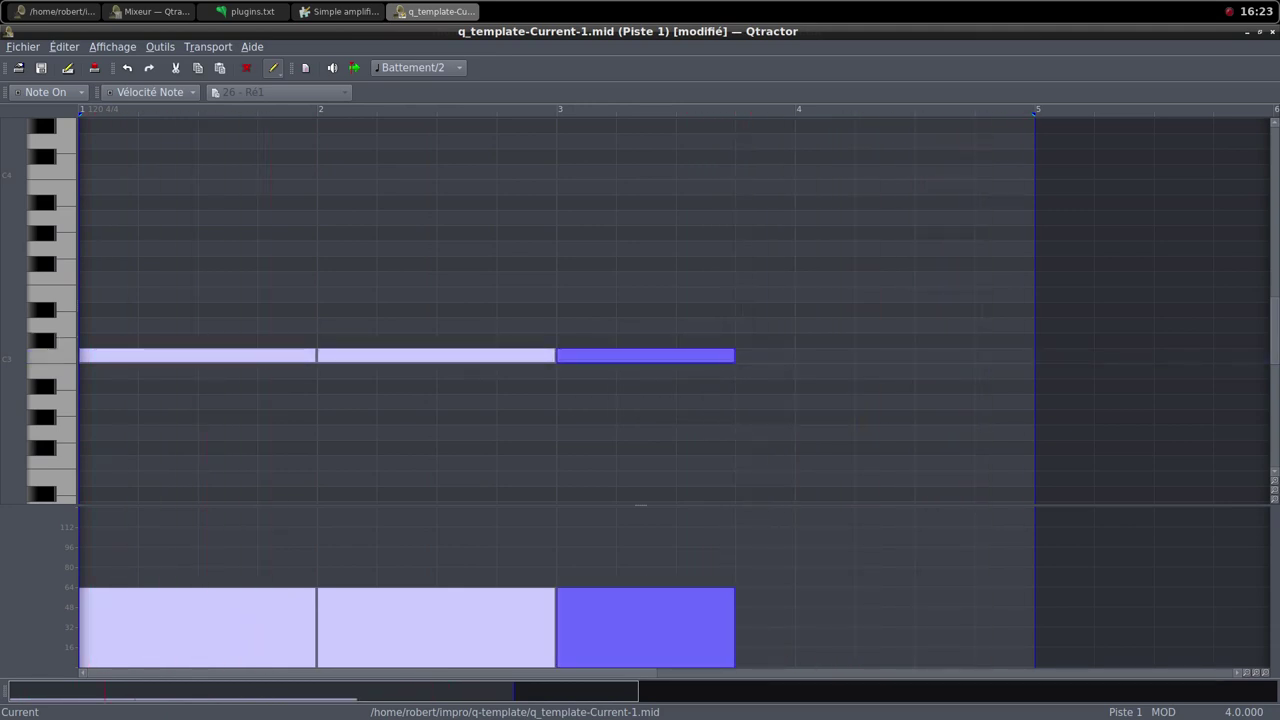
{"action": "key", "text": "Delete"}
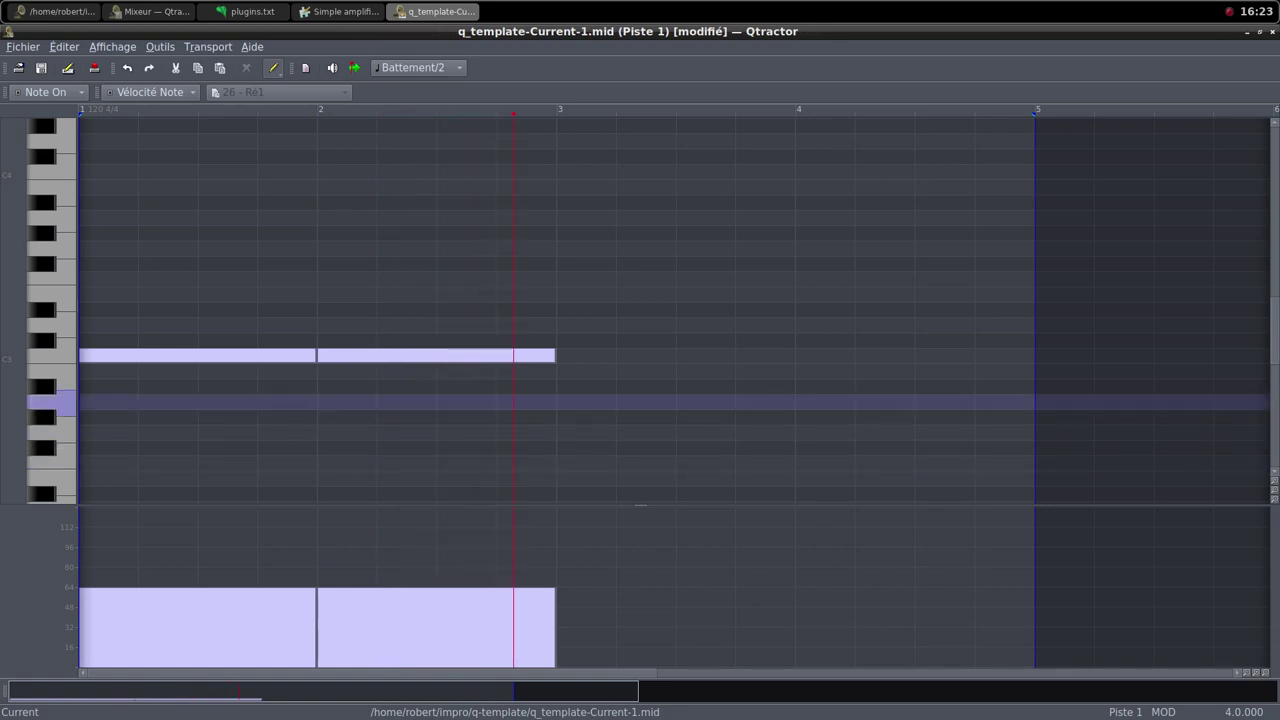
{"action": "left_click_drag", "start_coordinate": [565, 355], "coordinate": [1034, 357]}
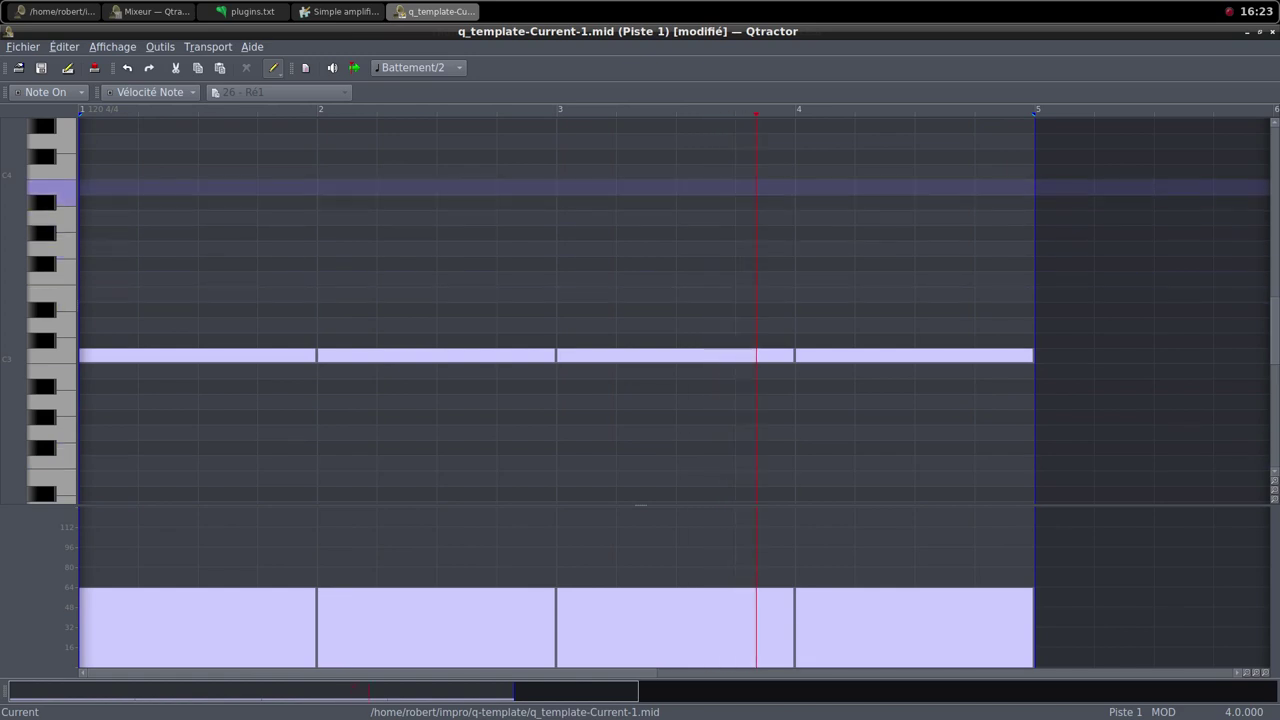
{"action": "left_click", "coordinate": [1260, 32]}
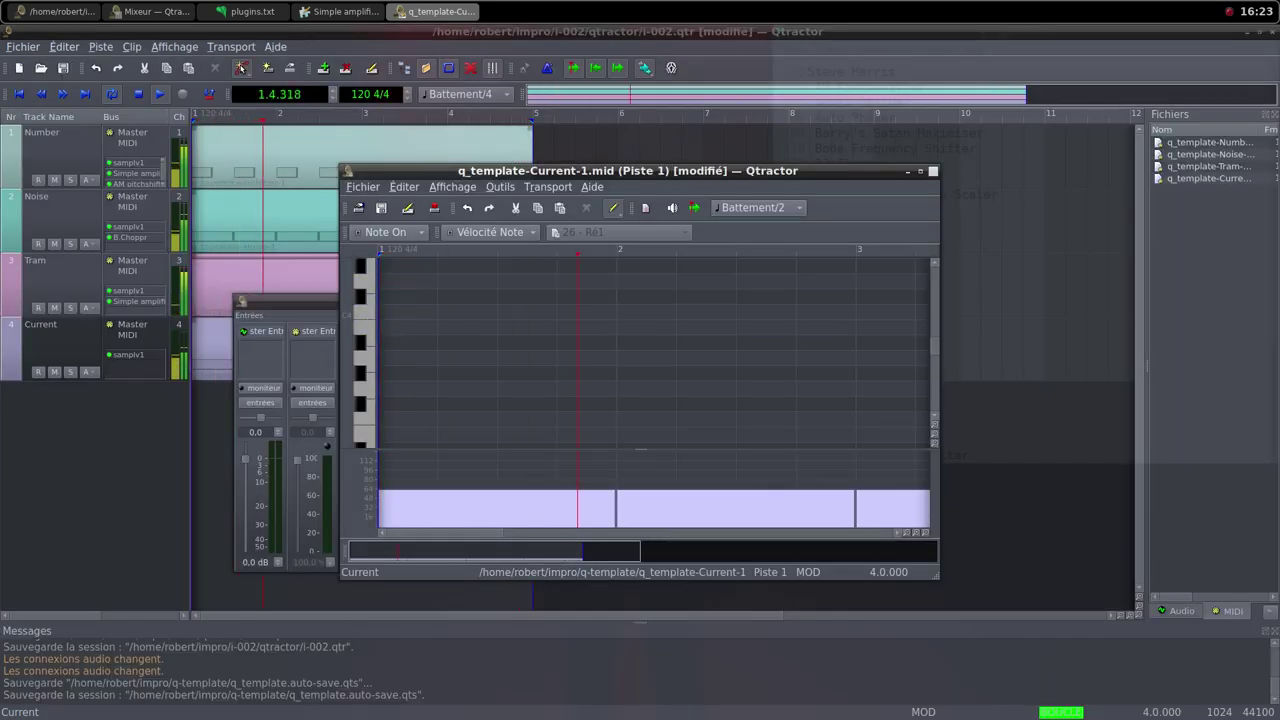
{"action": "key", "text": "alt+F4"}
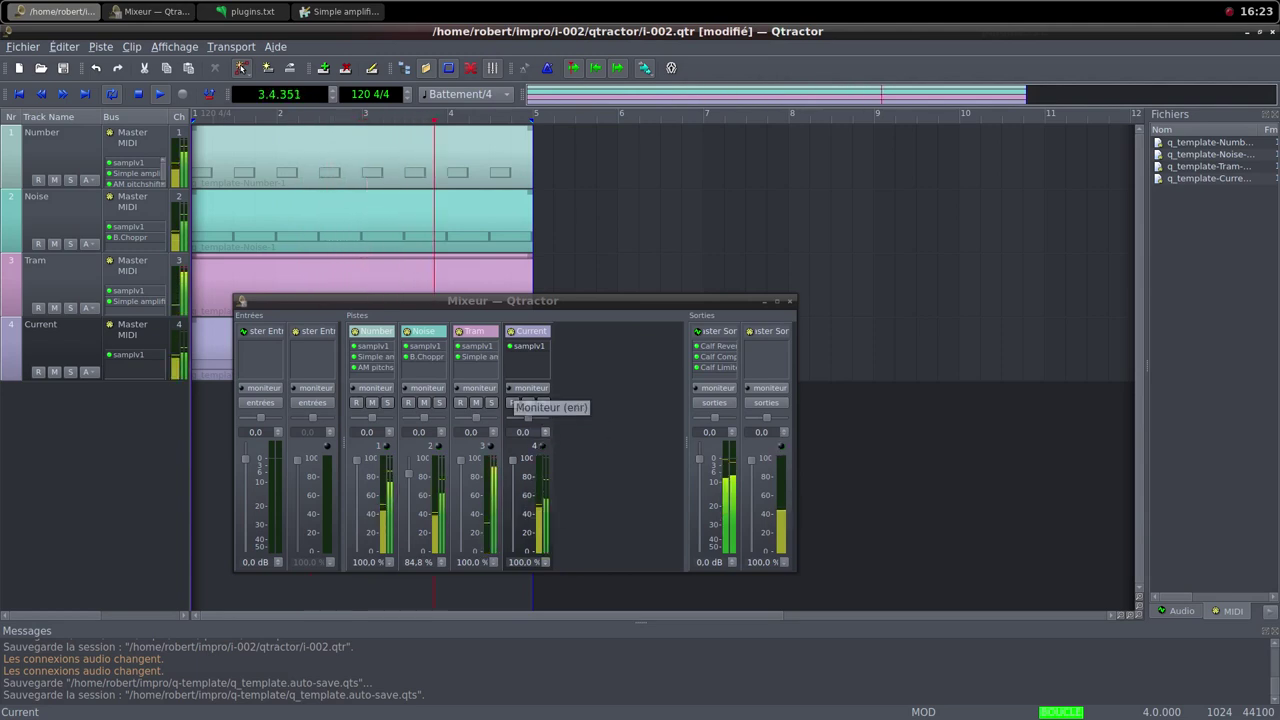
Add the Simple amplifier plugin to the Current track in the mixer, searching the plugin list for "simp"
{"action": "right_click", "coordinate": [539, 355]}
{"action": "left_click", "coordinate": [560, 364]}
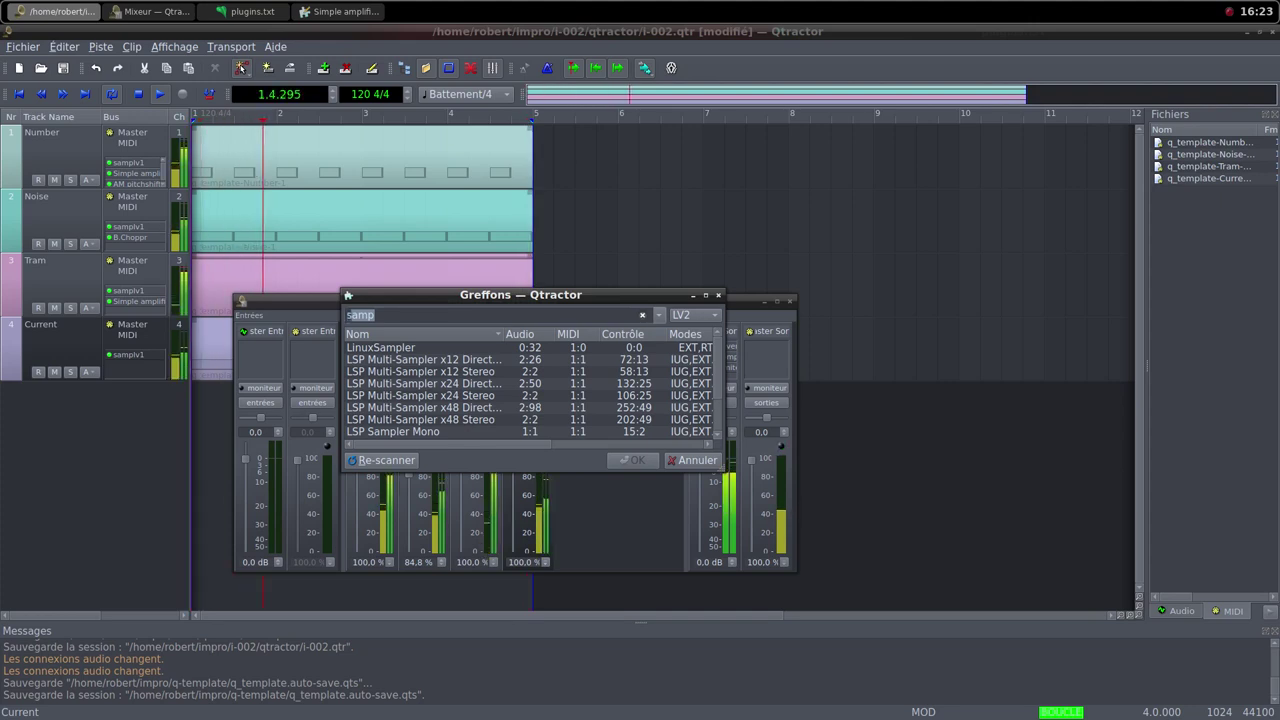
{"action": "type", "text": "simp"}
{"action": "key", "text": "Down"}
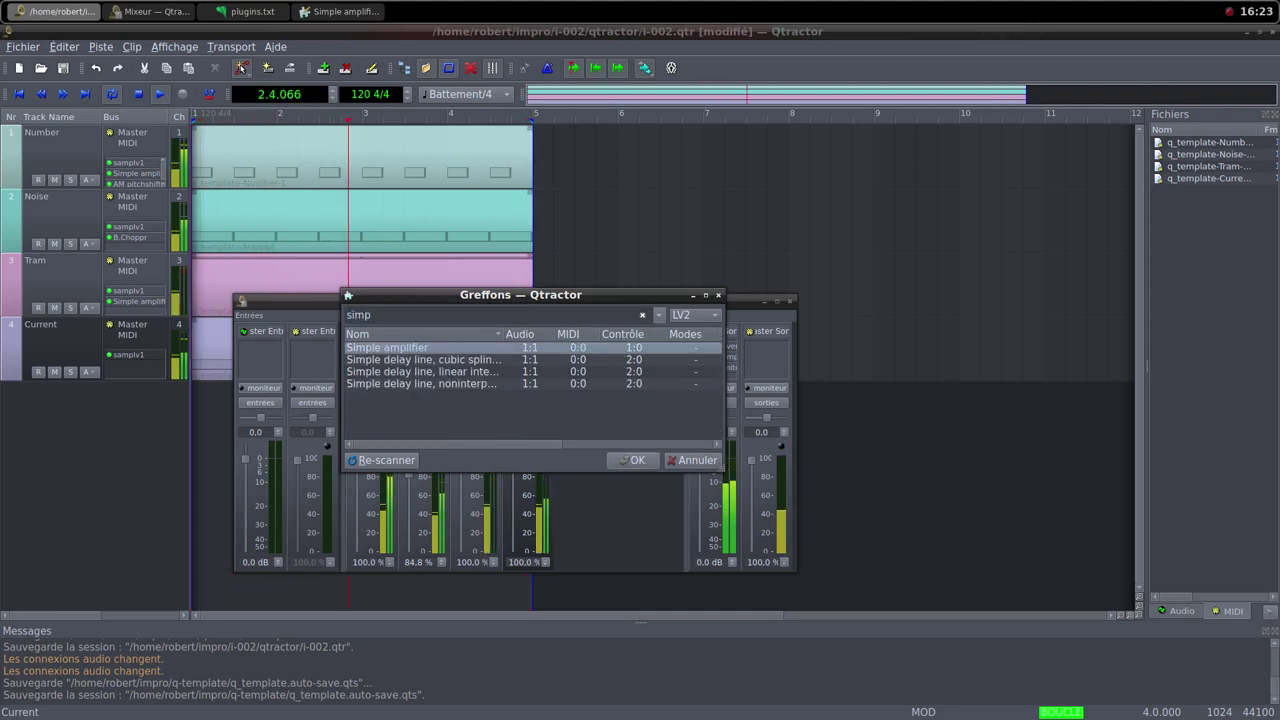
{"action": "key", "text": "Return"}
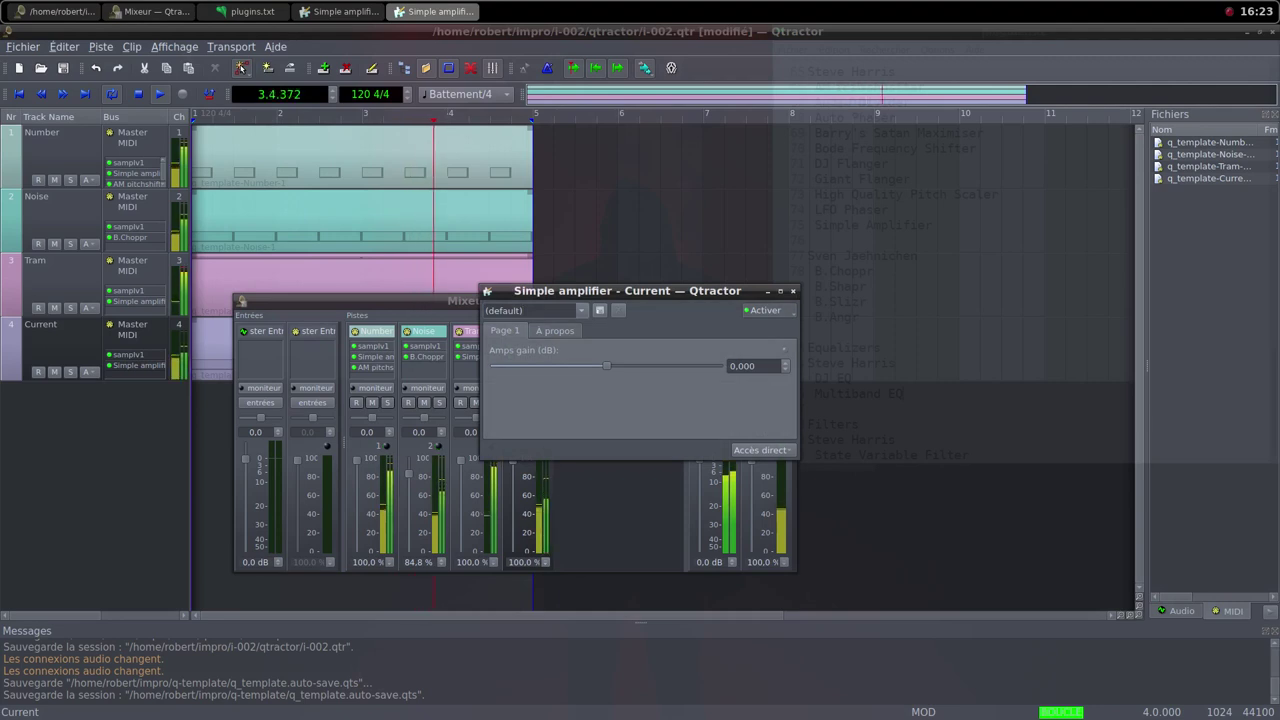
Set the Current track's amplifier gain to 3.948 dB, raise the Noise track's volume to 92.4 %, and close the amplifier window
{"action": "left_click_drag", "start_coordinate": [612, 366], "coordinate": [613, 366]}
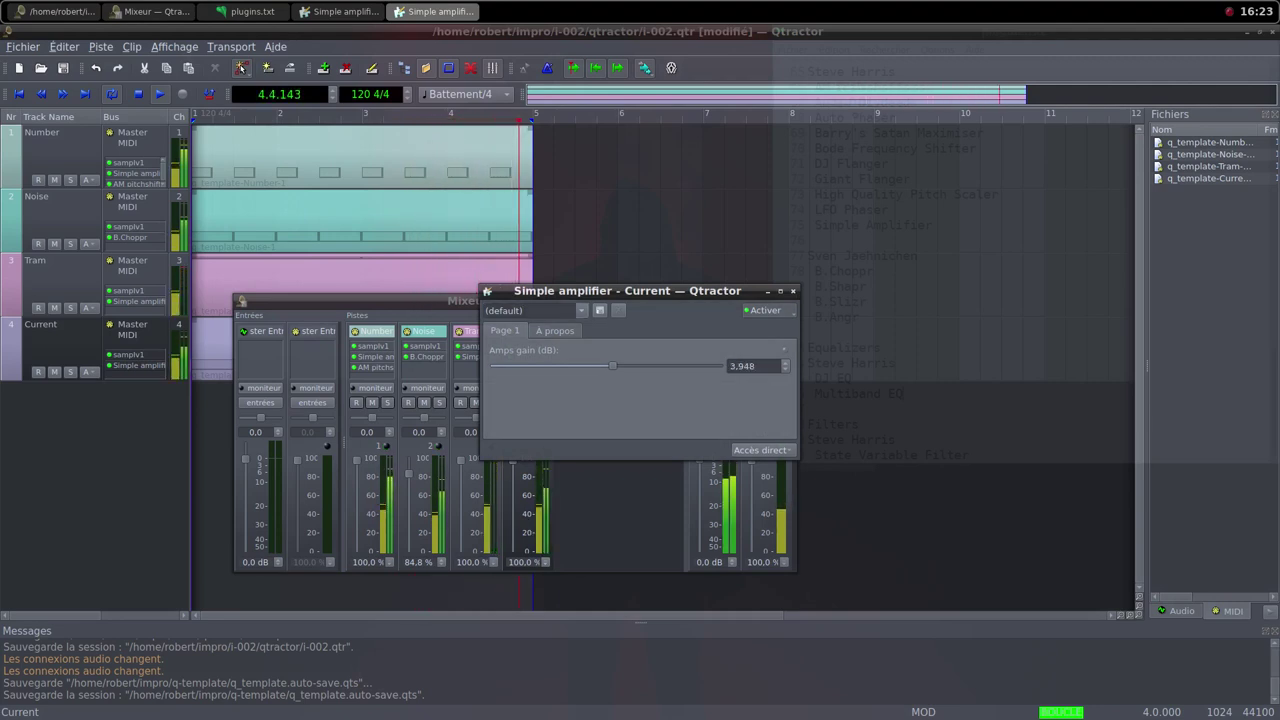
{"action": "left_click_drag", "start_coordinate": [612, 291], "coordinate": [753, 306]}
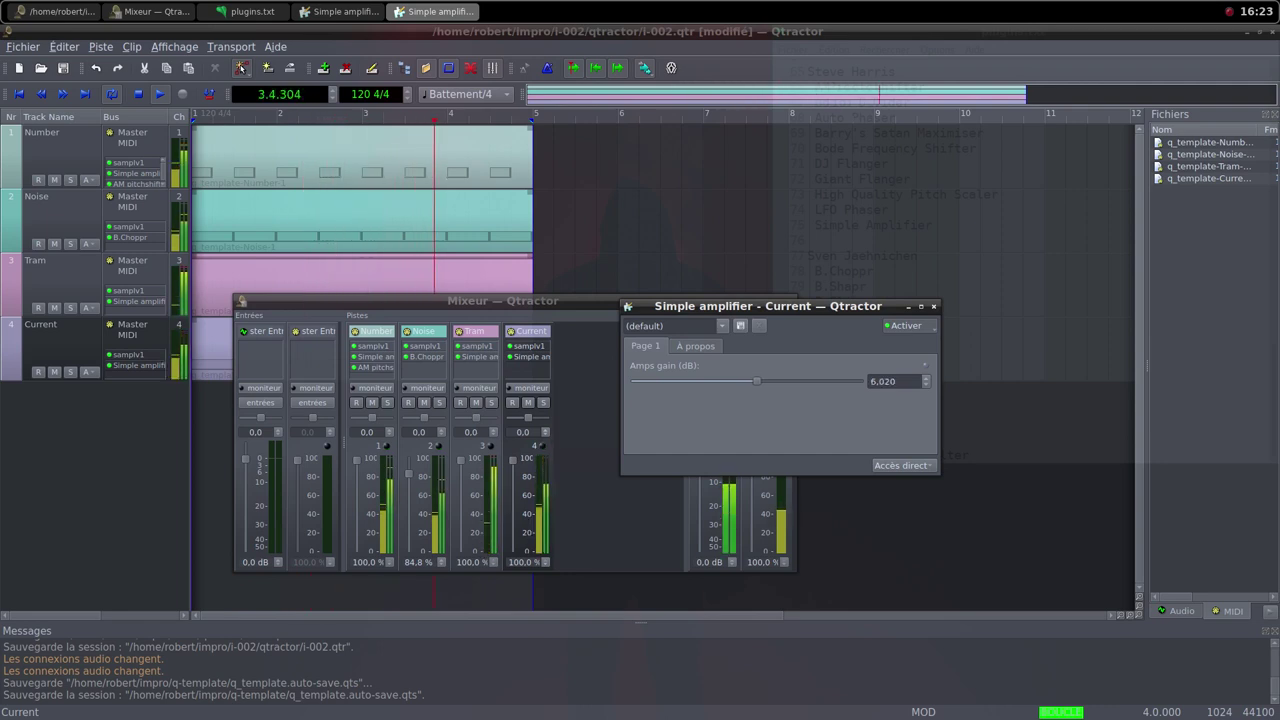
{"action": "left_click_drag", "start_coordinate": [408, 474], "coordinate": [408, 467]}
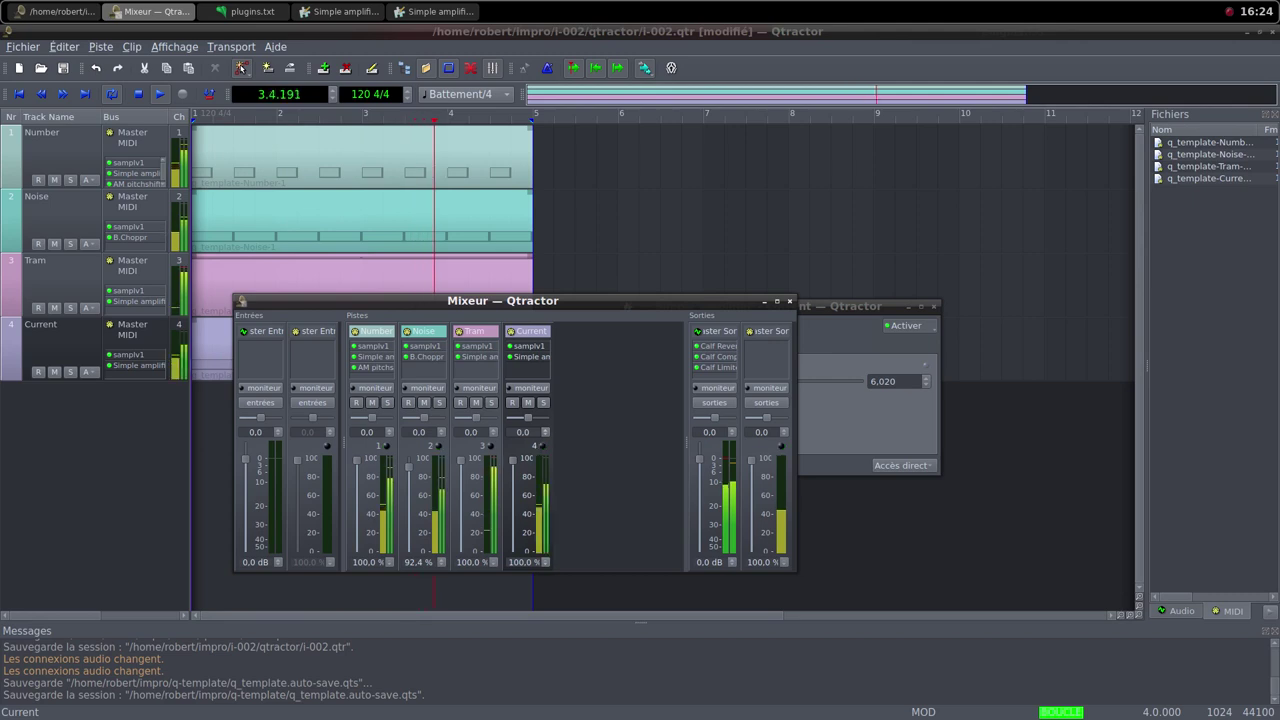
{"action": "key", "text": "alt+Tab"}
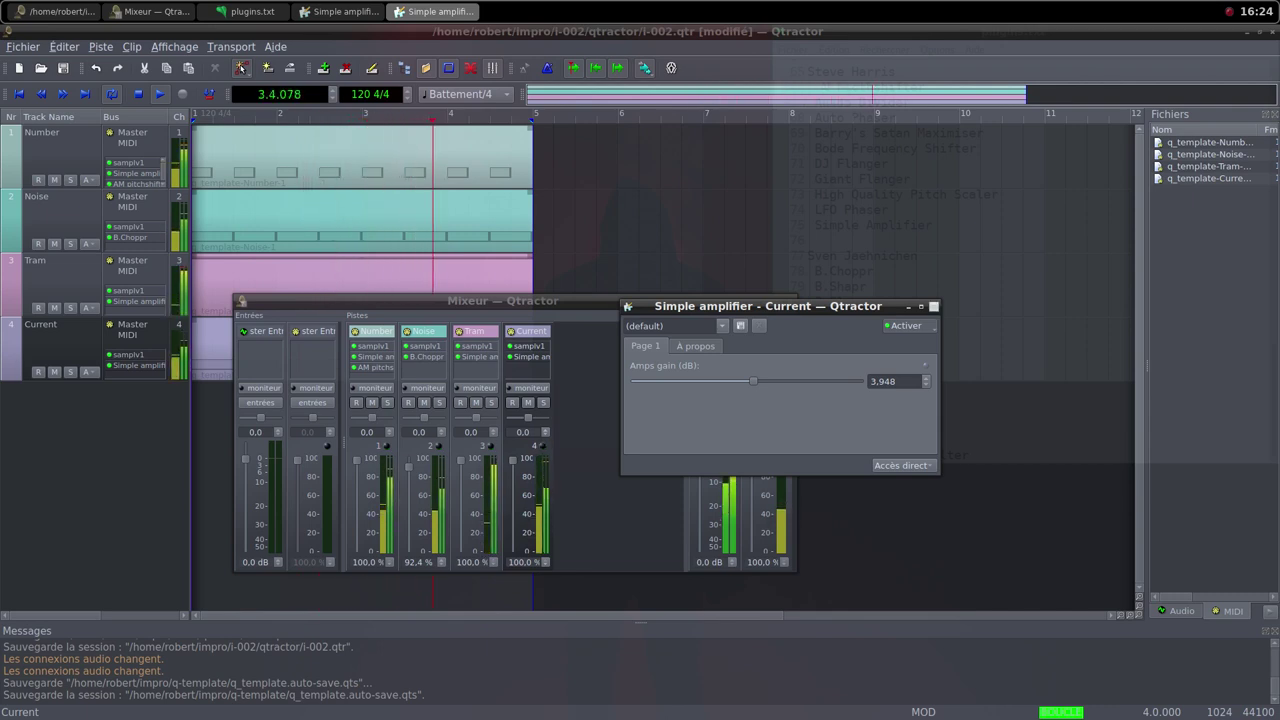
{"action": "left_click", "coordinate": [933, 306]}
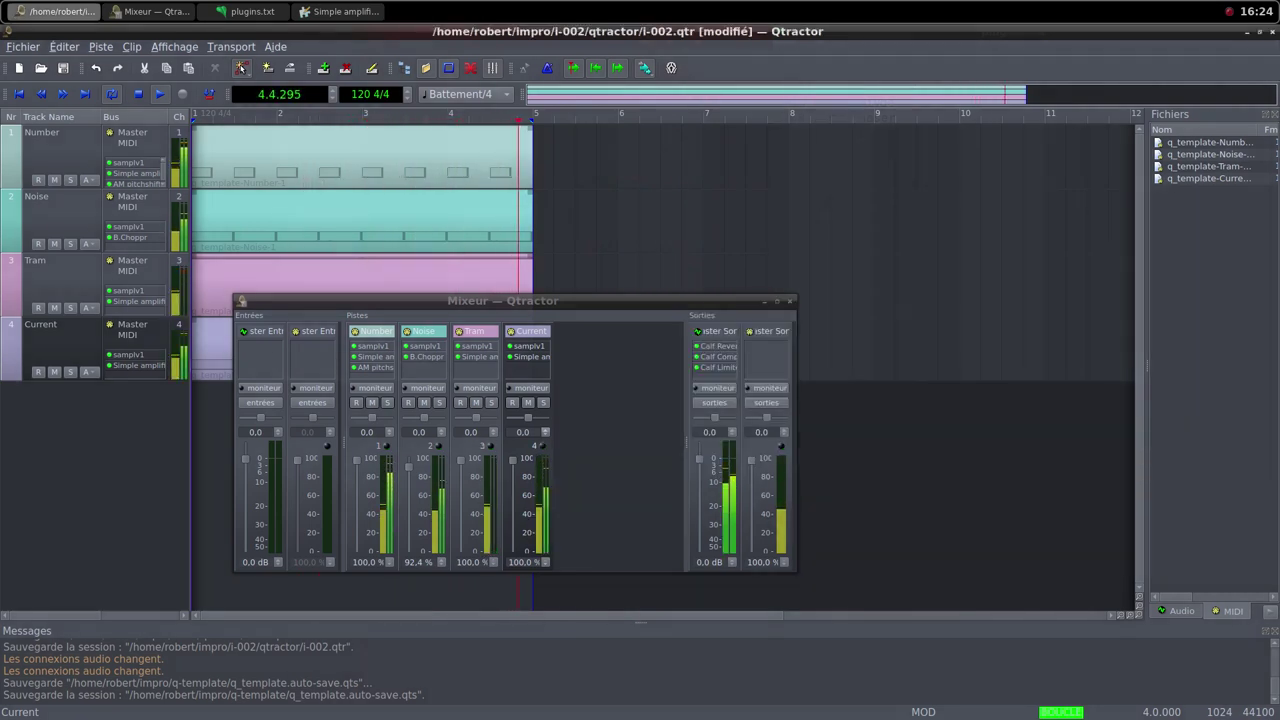
Try the Noise track at 100 % volume, lower it to 0 %, and remove its B.Choppr plugin
{"action": "left_click_drag", "start_coordinate": [408, 467], "coordinate": [408, 460]}
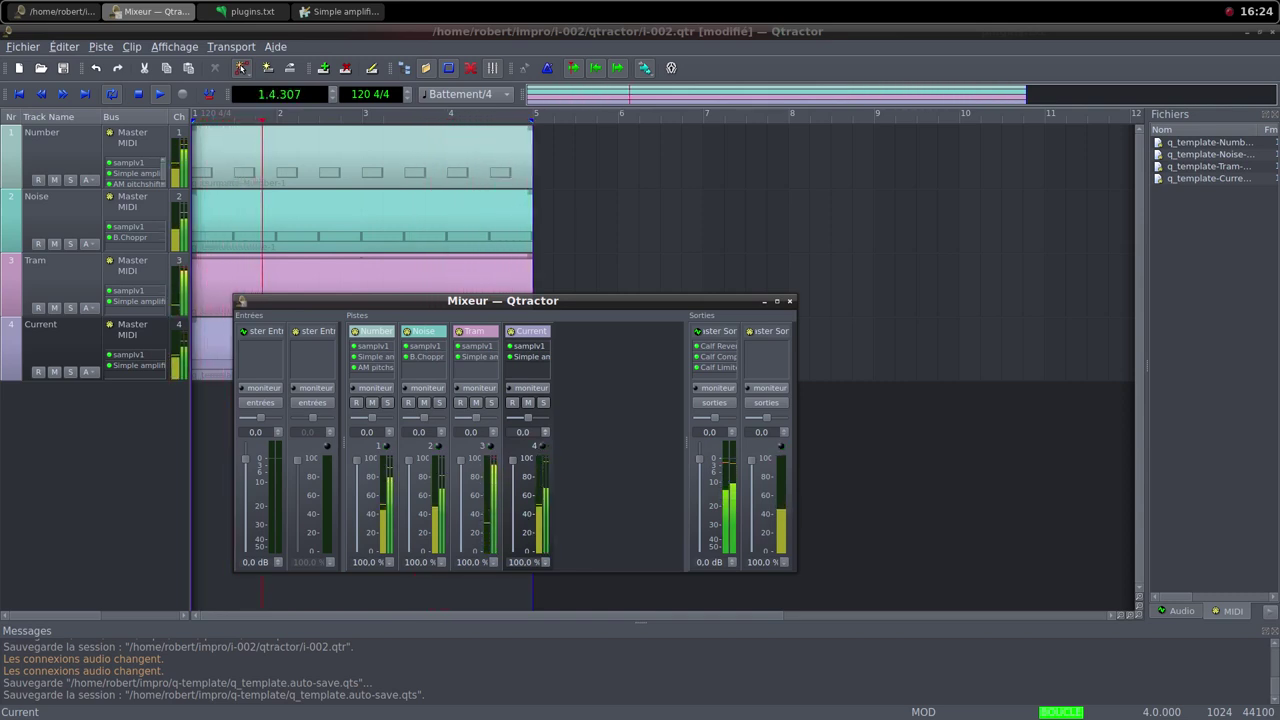
{"action": "left_click_drag", "start_coordinate": [408, 461], "coordinate": [408, 548]}
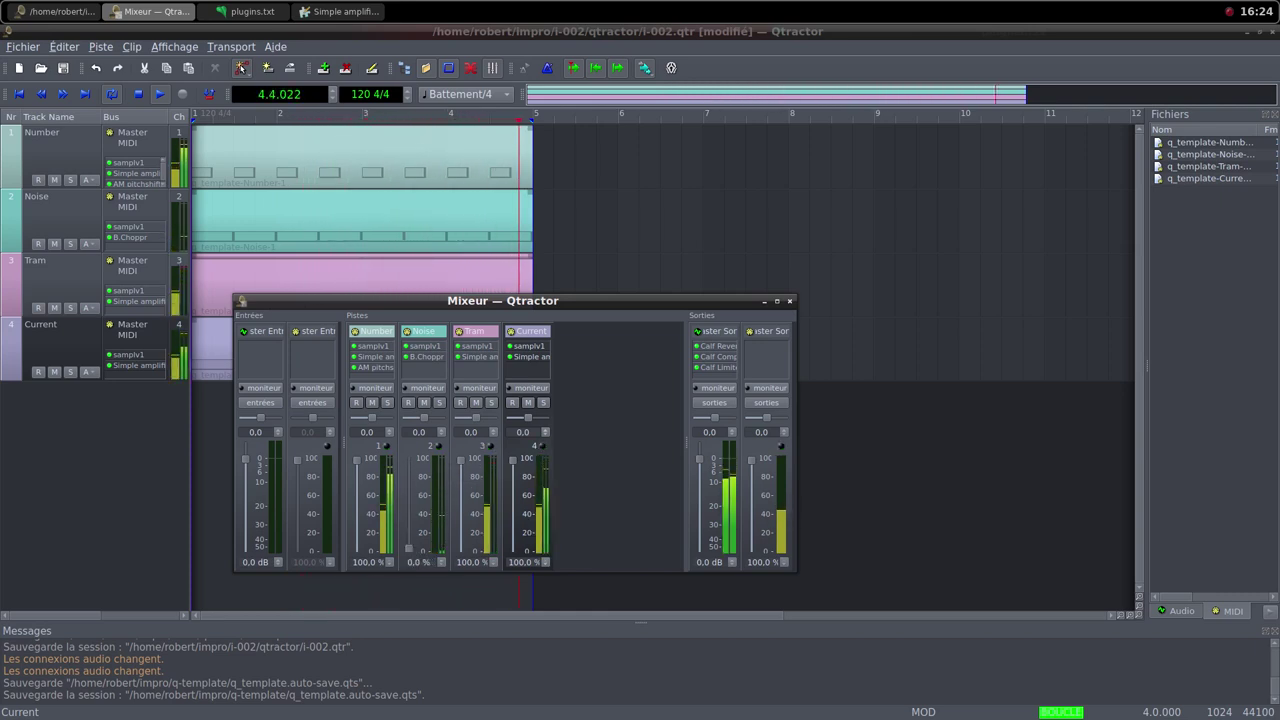
{"action": "double_click", "coordinate": [426, 357]}
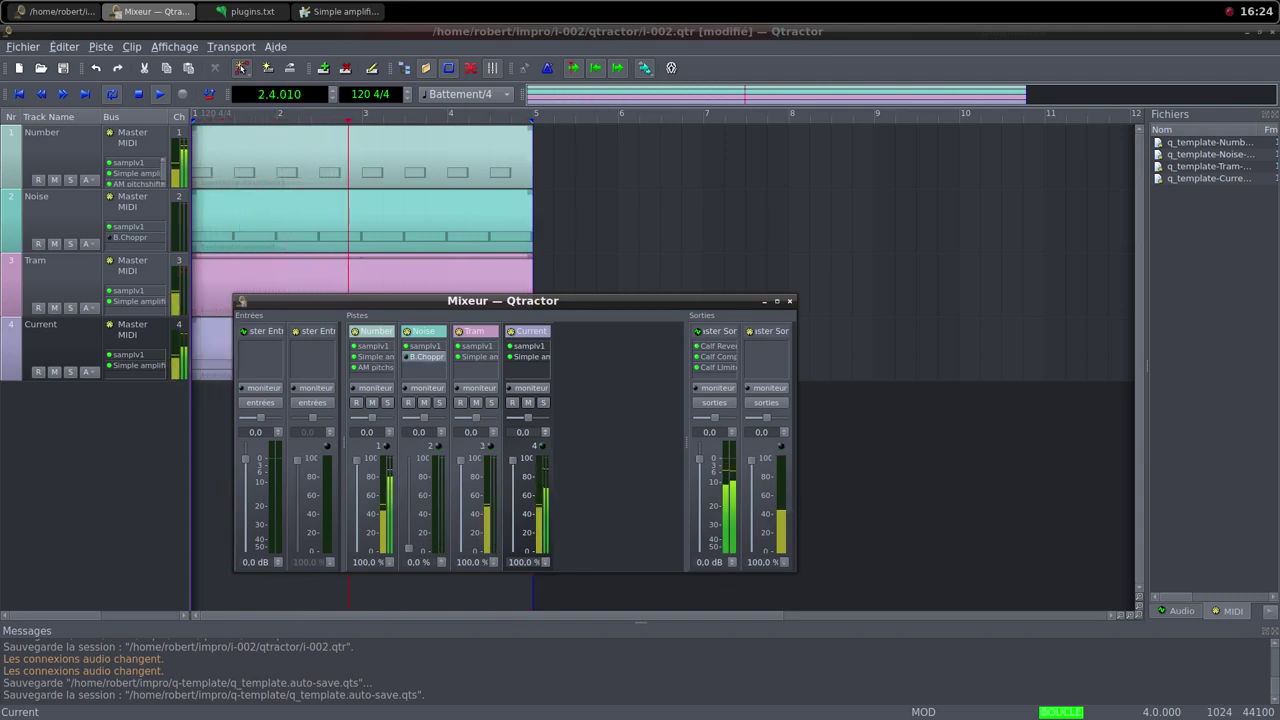
{"action": "right_click", "coordinate": [420, 357]}
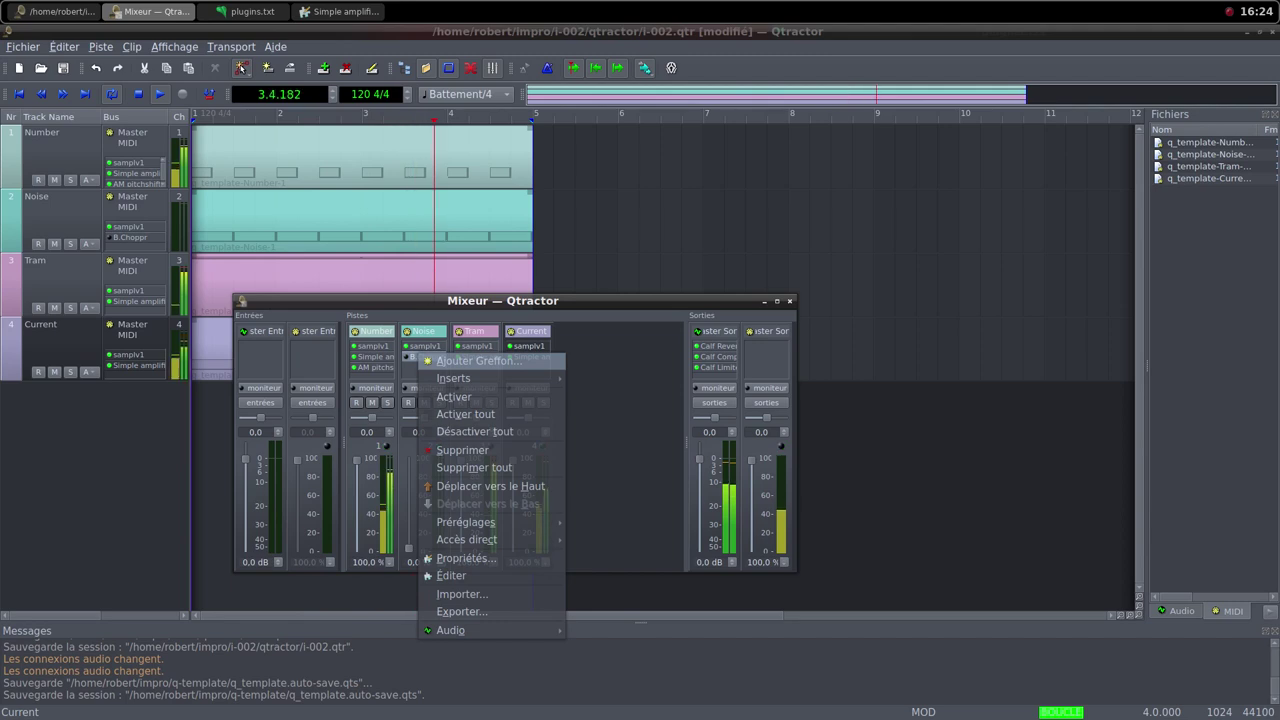
{"action": "left_click", "coordinate": [462, 450]}
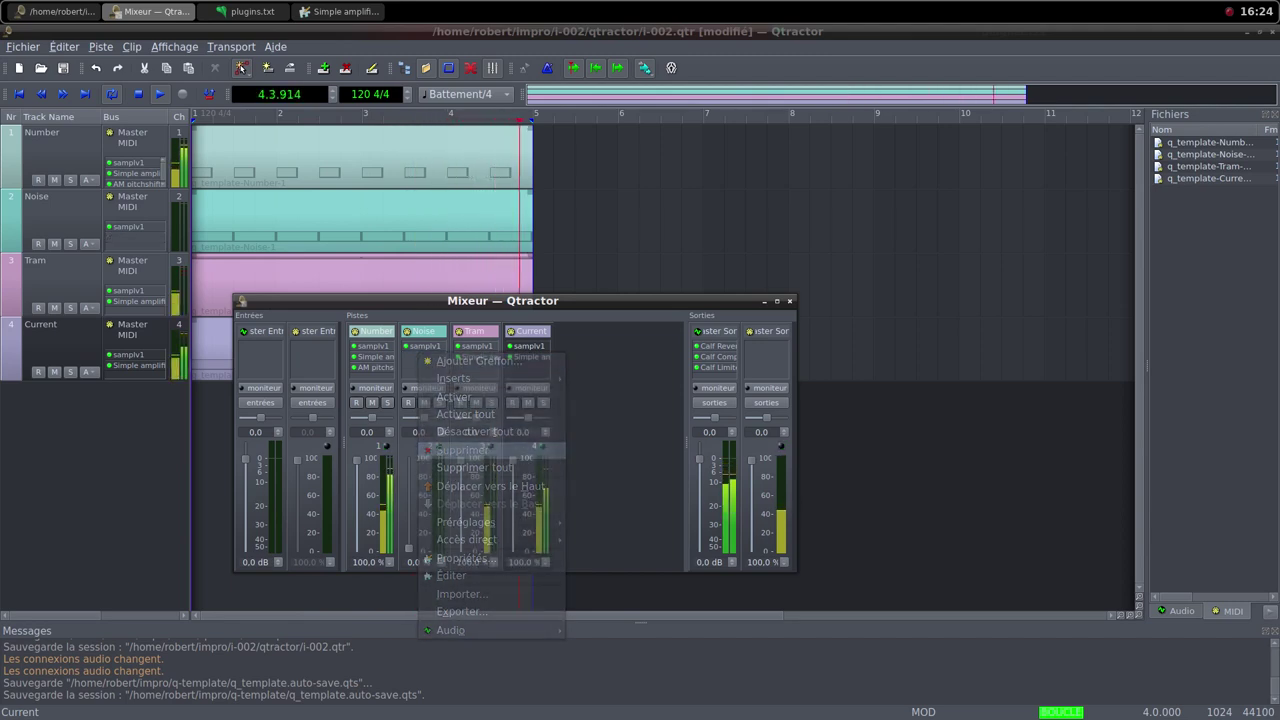
Add the Calf Crusher plugin to the Noise track, searching the plugin list for "cru"
{"action": "right_click", "coordinate": [420, 371]}
{"action": "left_click", "coordinate": [478, 376]}
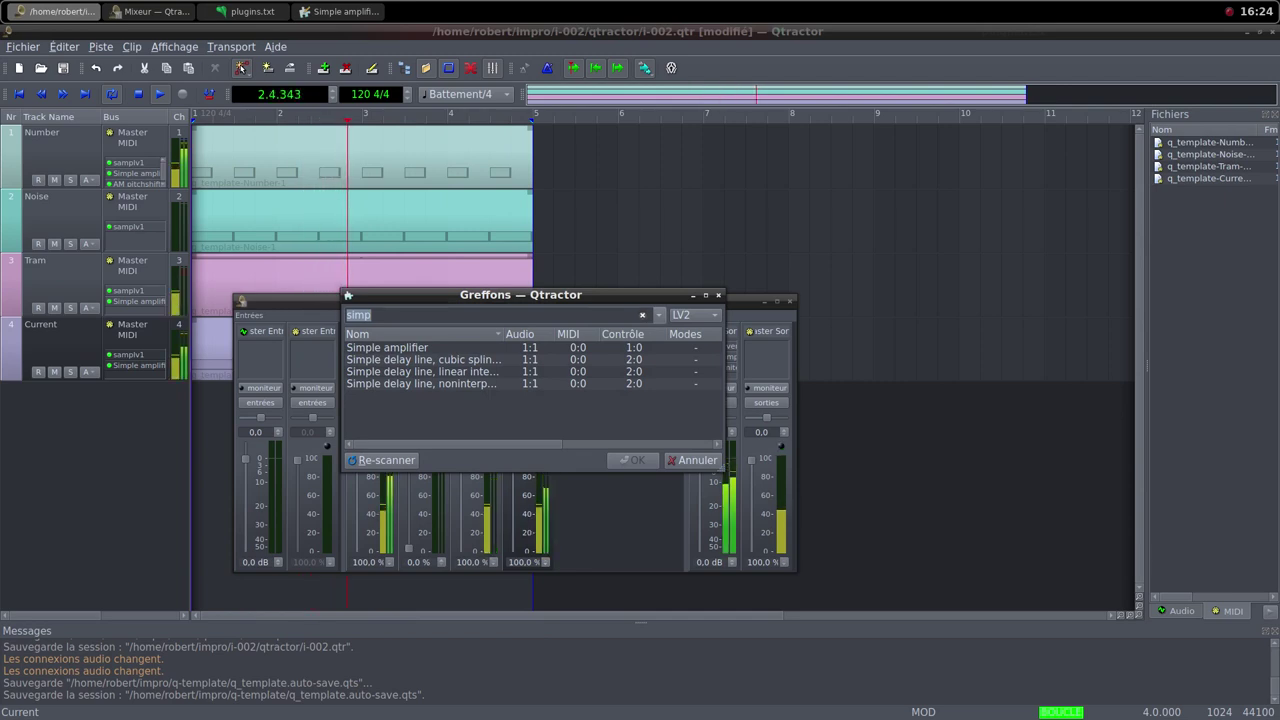
{"action": "type", "text": "cru"}
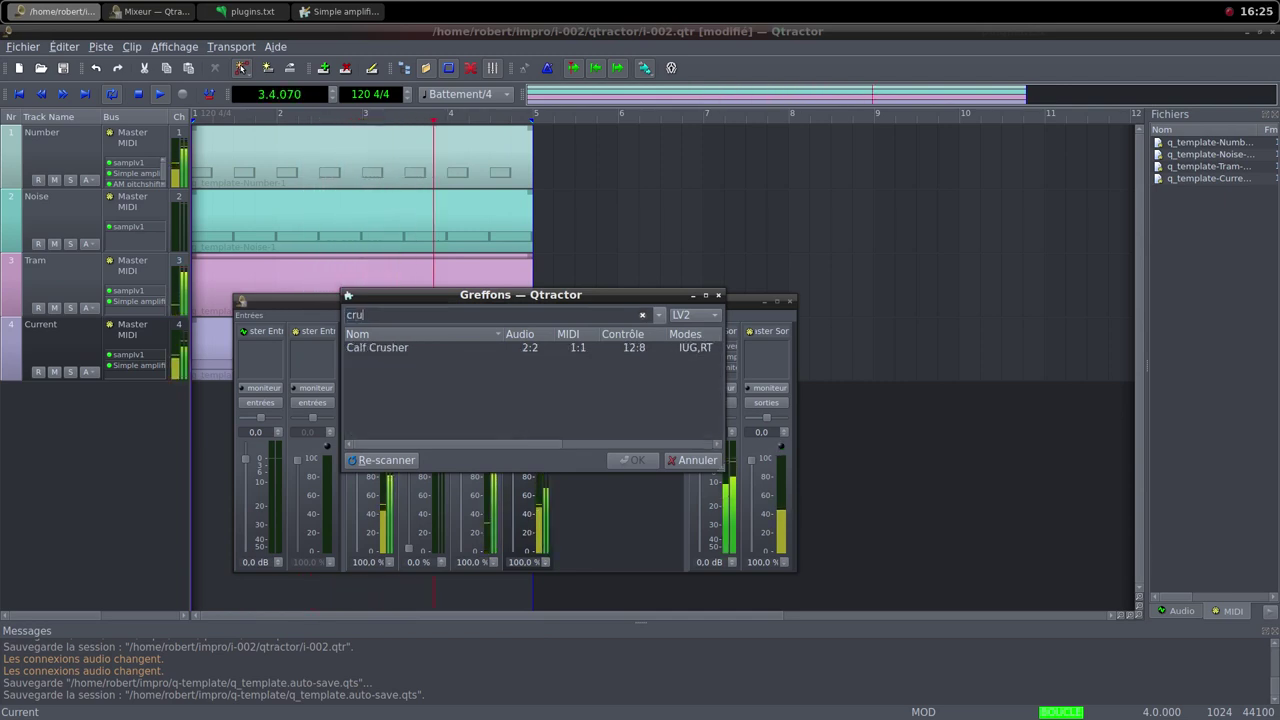
{"action": "key", "text": "Down"}
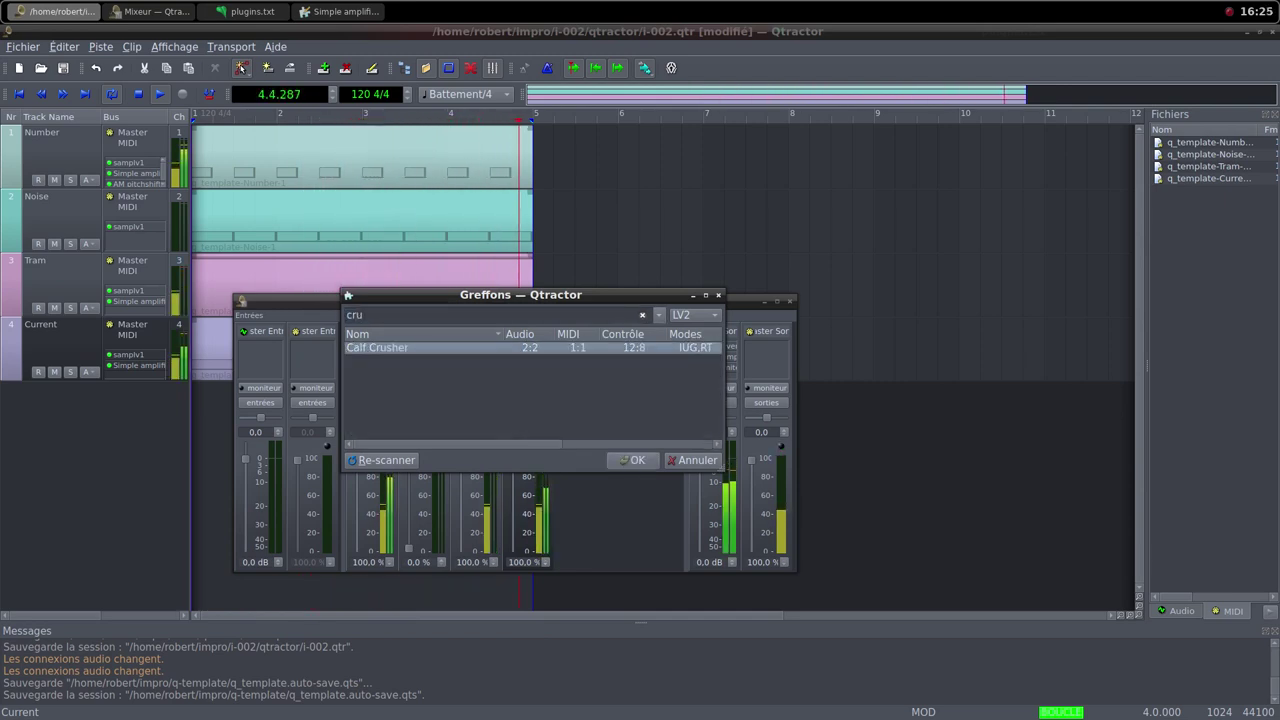
{"action": "key", "text": "Return"}
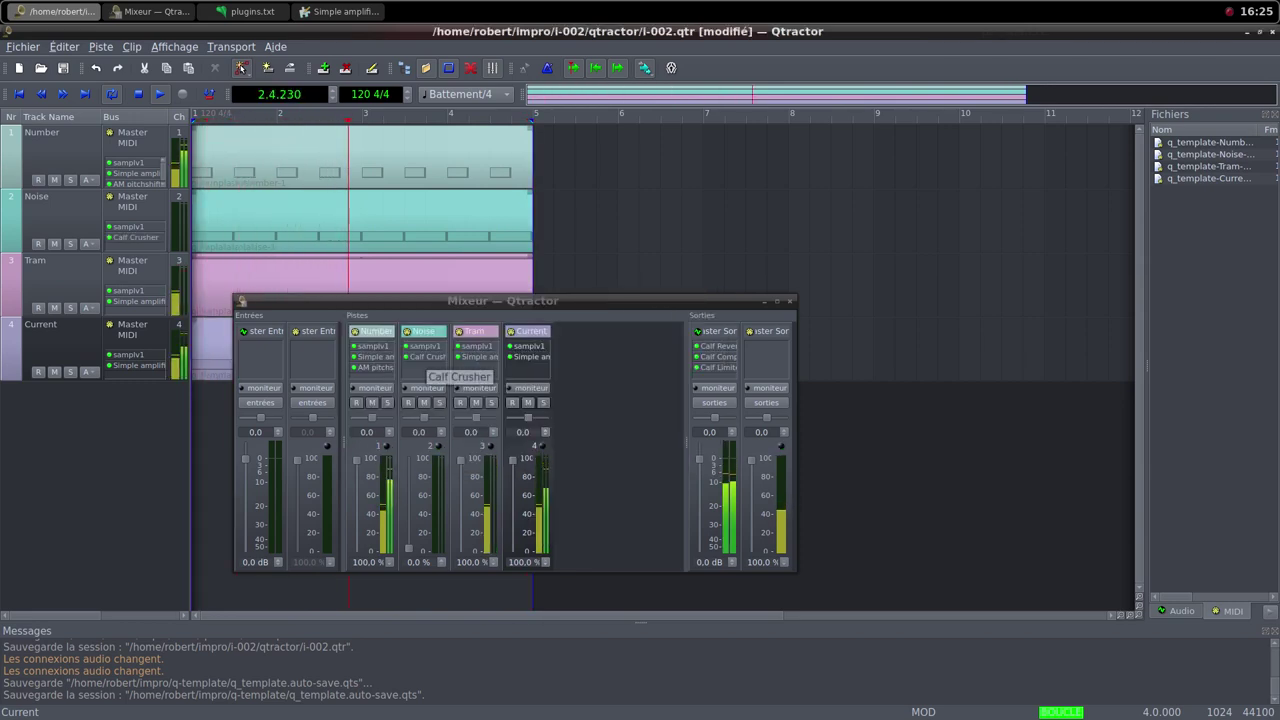
Set the Noise track's Calf Crusher to bit reduction 16, morph 1, logarithmic mode and active LFO with depth 77.647 and rate 0.010, and close its properties
{"action": "left_click", "coordinate": [427, 357]}
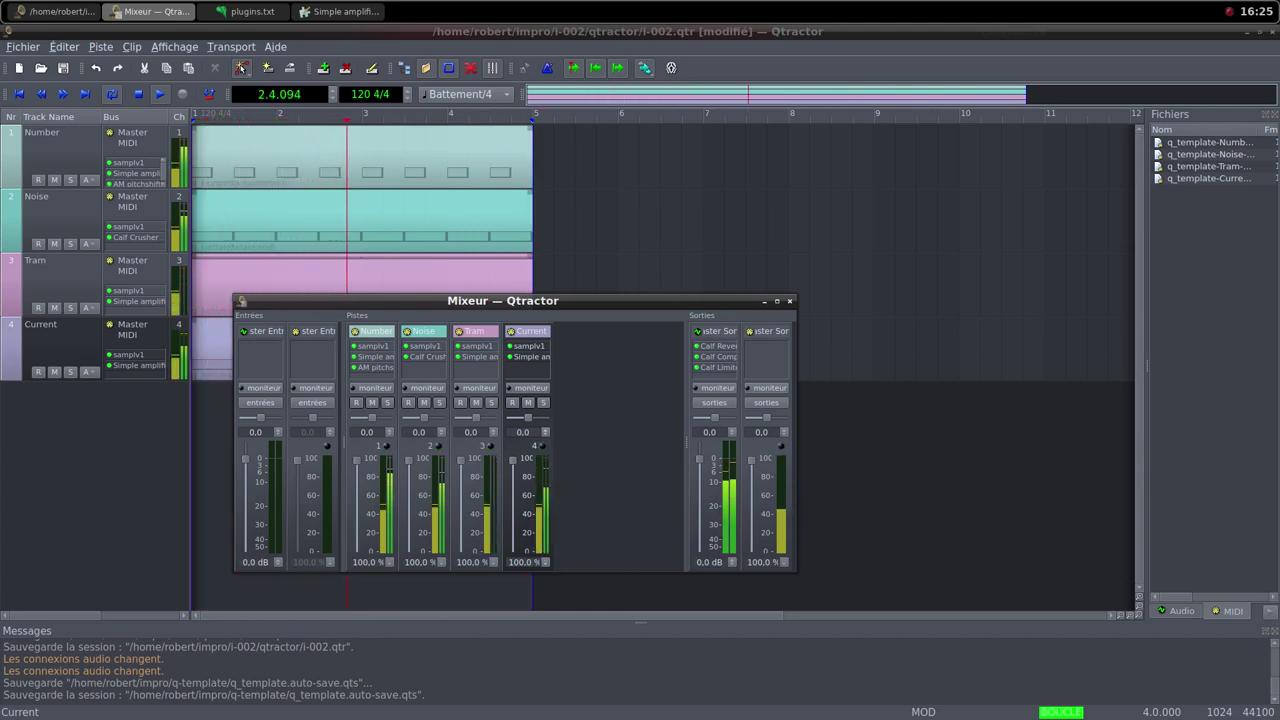
{"action": "right_click", "coordinate": [427, 357]}
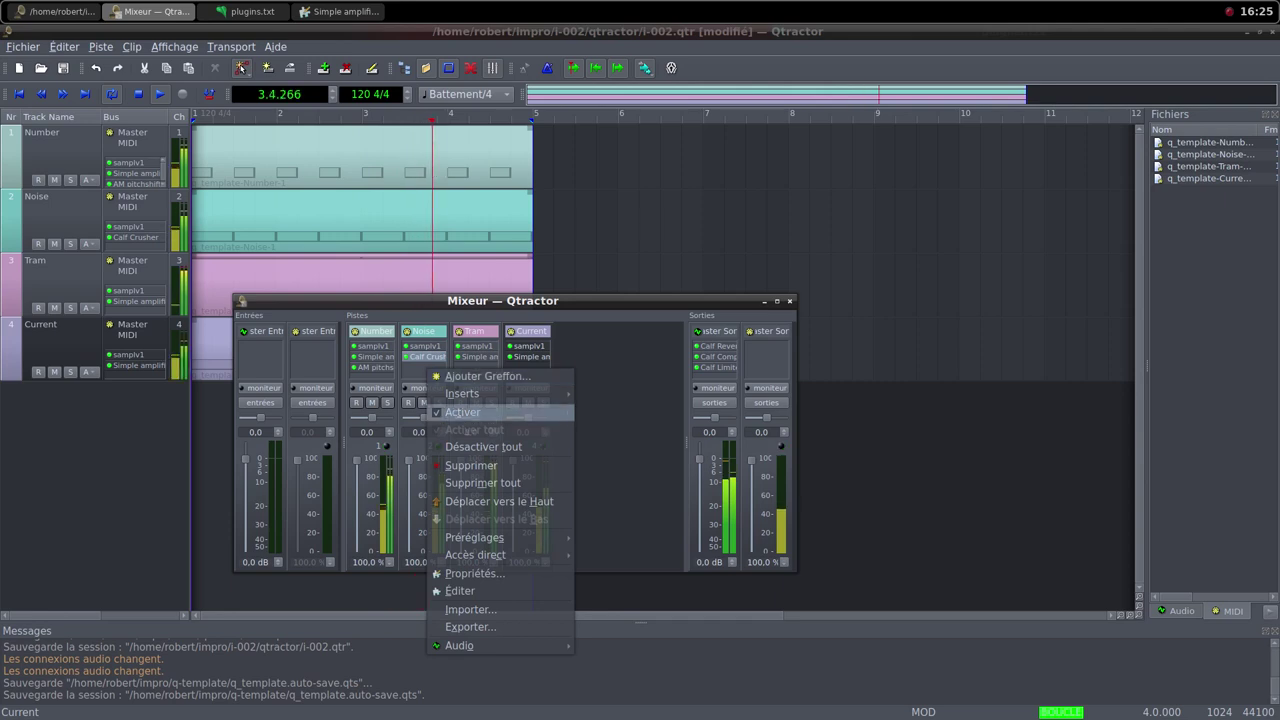
{"action": "mouse_move", "coordinate": [480, 537]}
{"action": "key", "text": "Escape"}
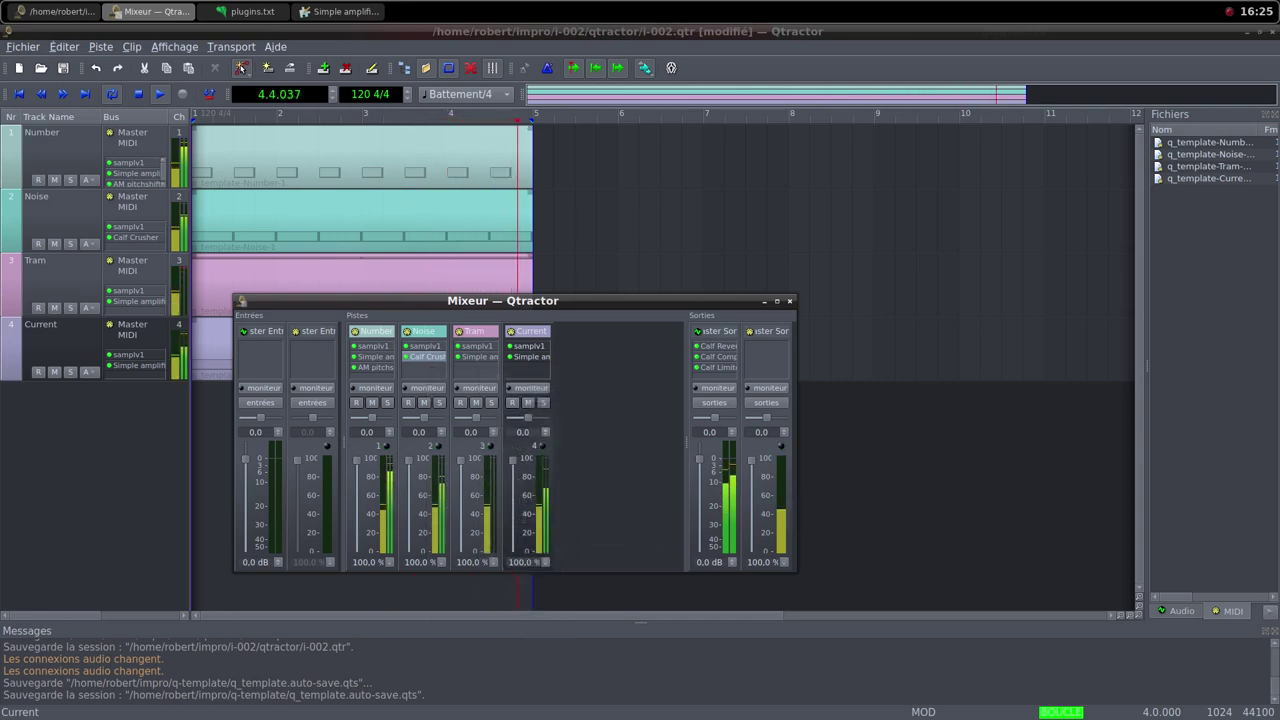
{"action": "right_click", "coordinate": [427, 357]}
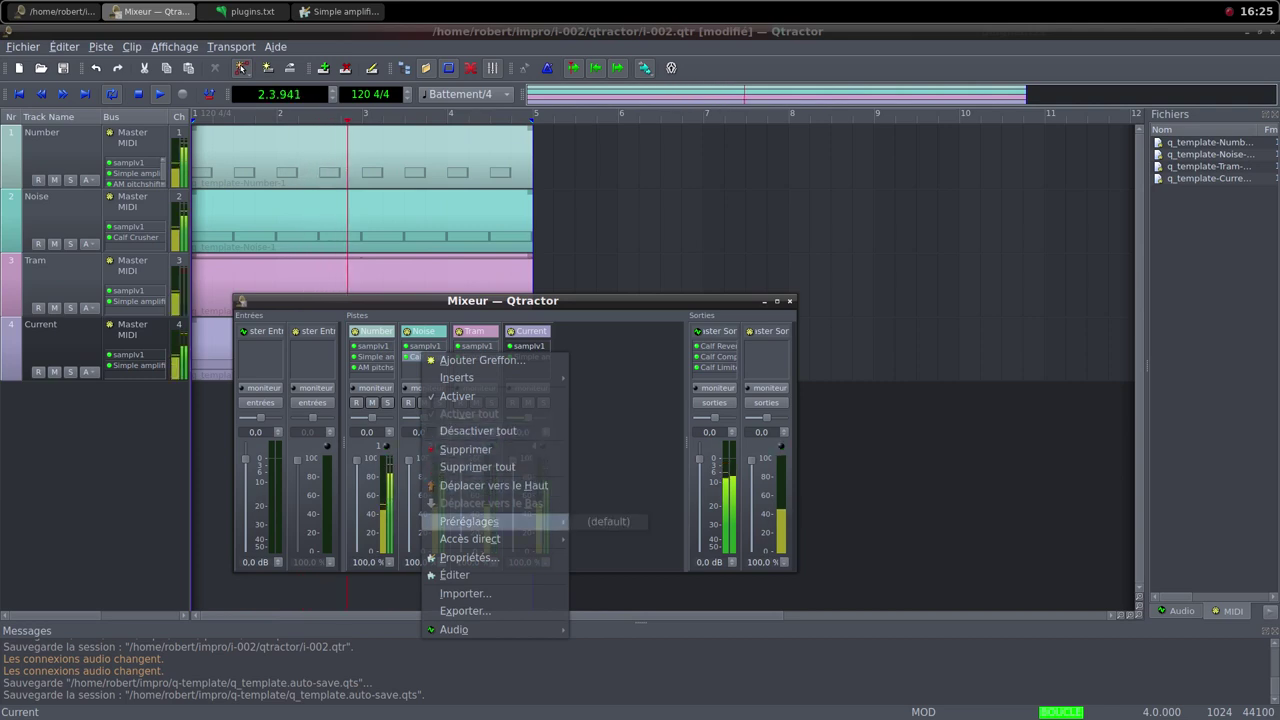
{"action": "left_click", "coordinate": [467, 557]}
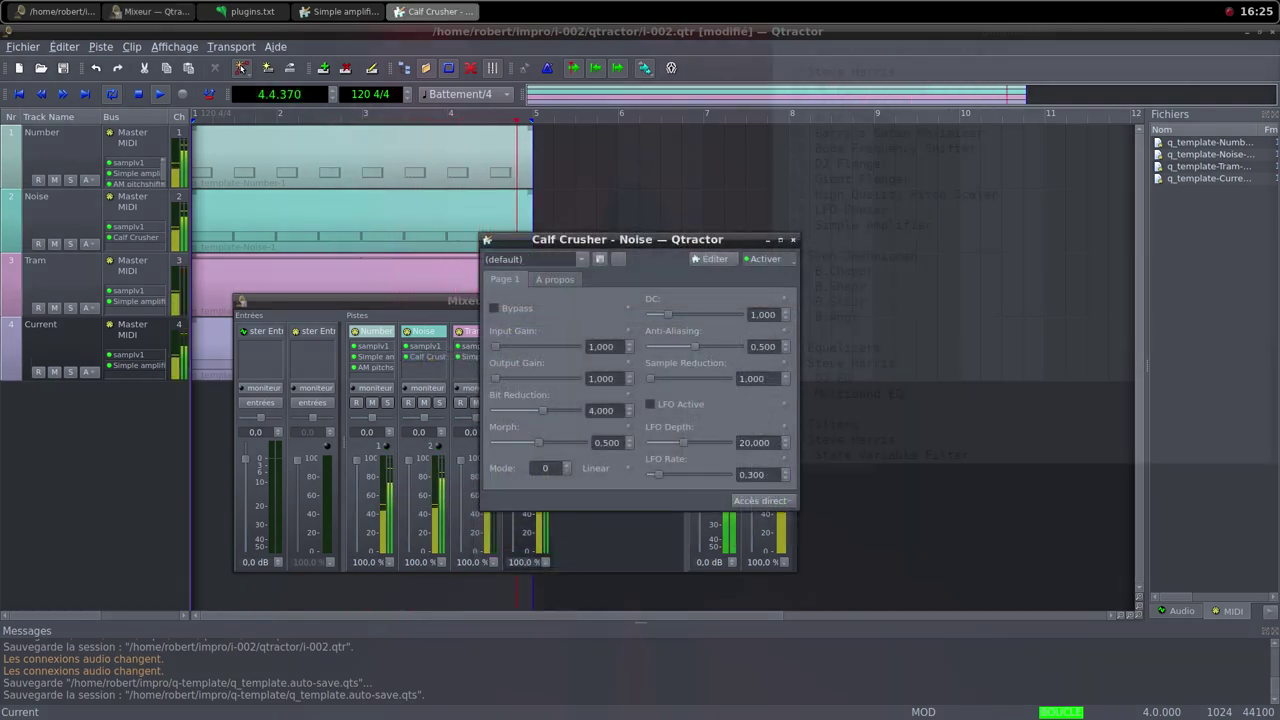
{"action": "left_click_drag", "start_coordinate": [543, 411], "coordinate": [556, 411]}
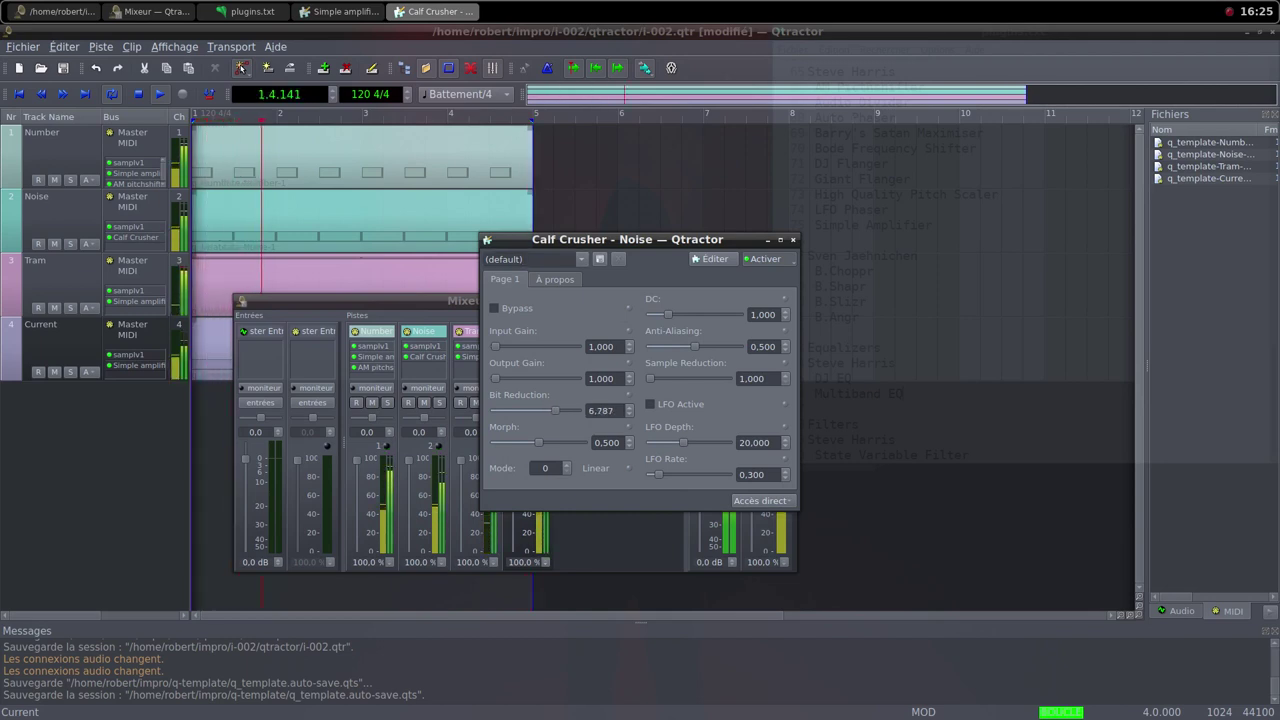
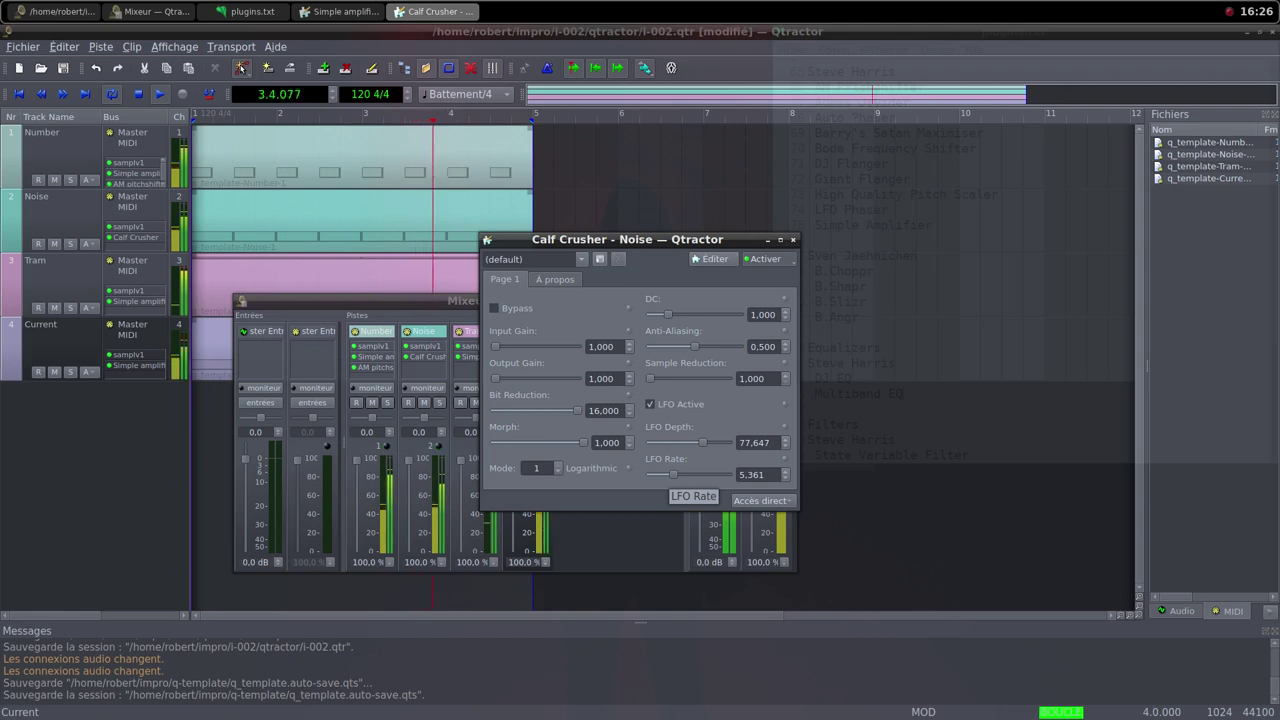
{"action": "left_click_drag", "start_coordinate": [673, 475], "coordinate": [656, 475]}
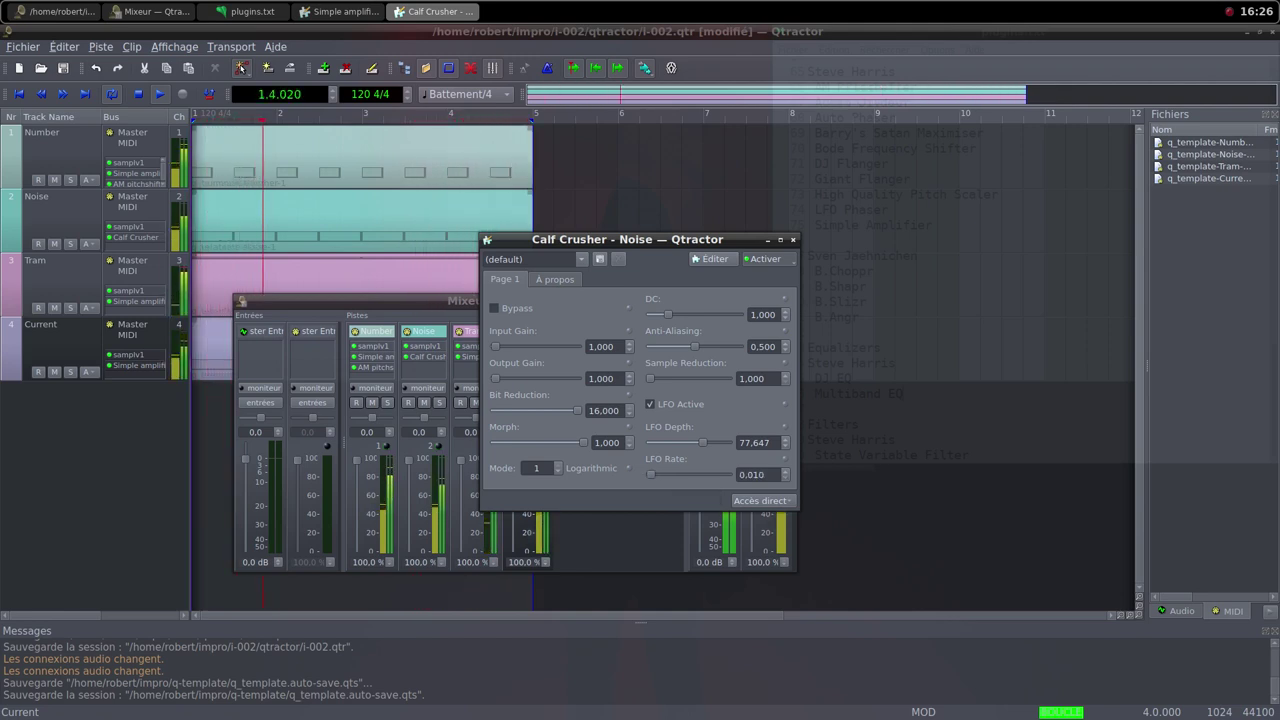
{"action": "left_click", "coordinate": [793, 240]}
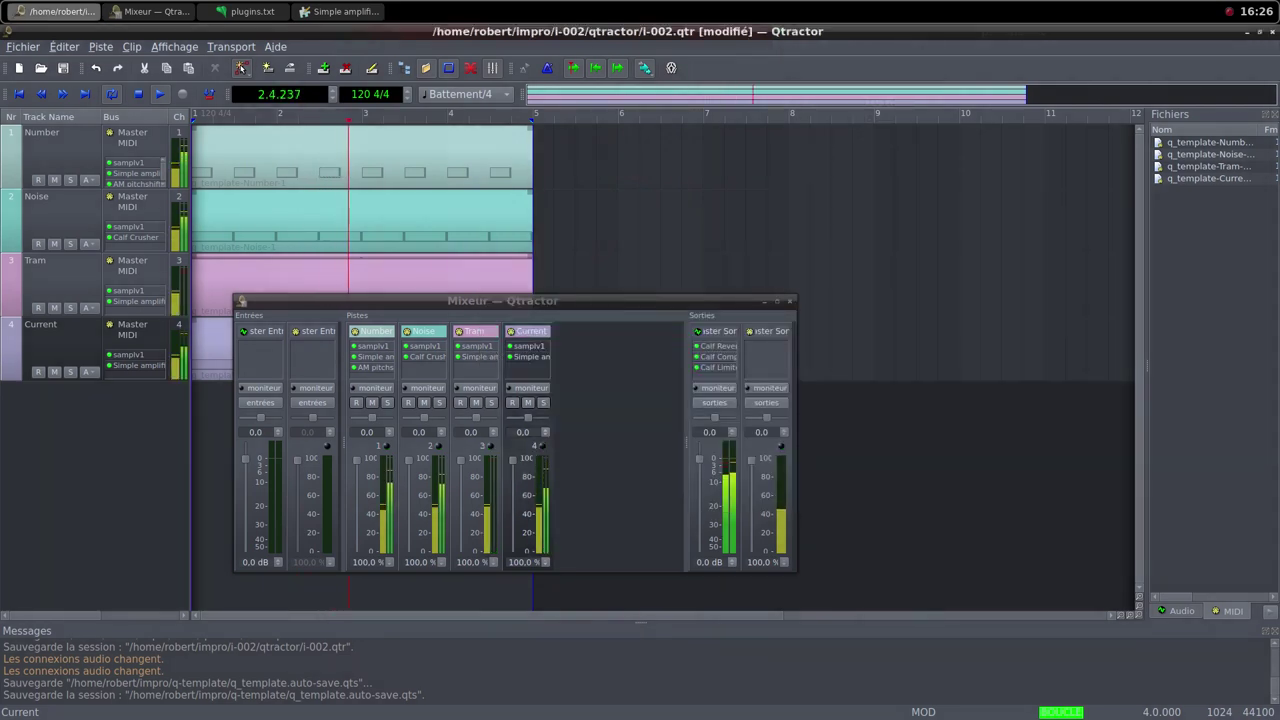
Lower the Noise track's volume to 0 % and remove its Calf Crusher plugin
{"action": "left_click_drag", "start_coordinate": [408, 460], "coordinate": [408, 549]}
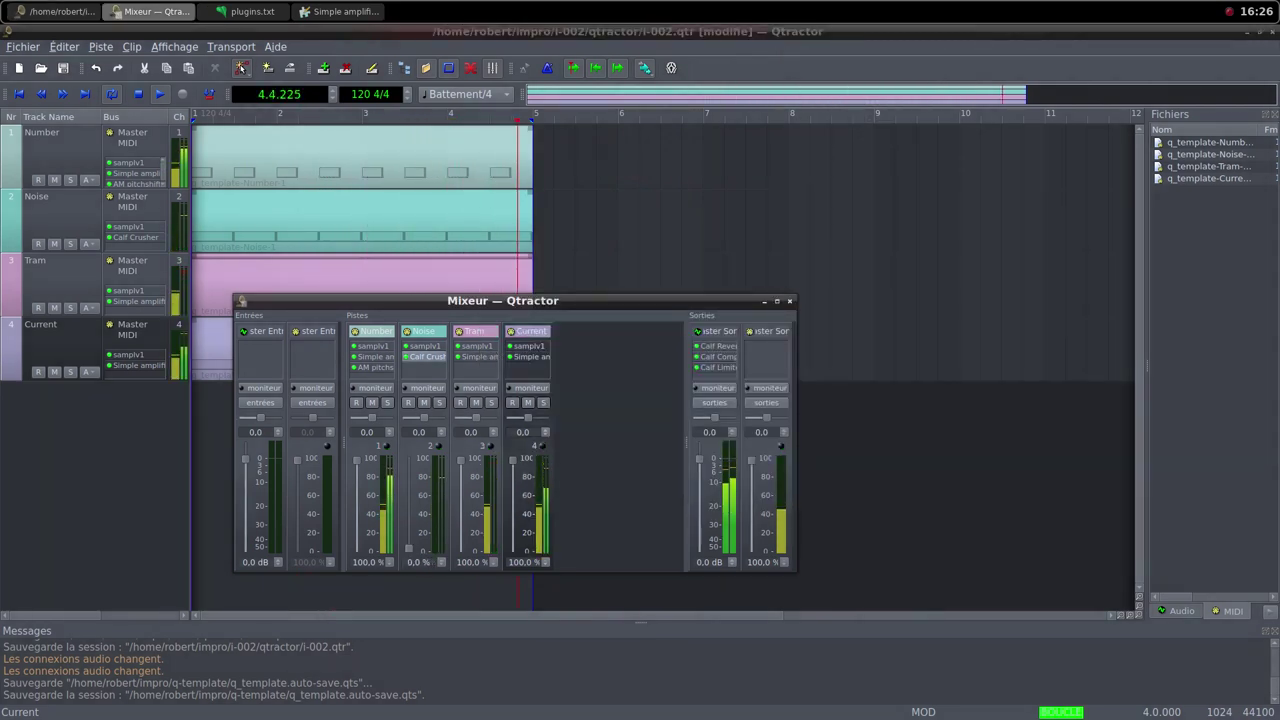
{"action": "right_click", "coordinate": [412, 358]}
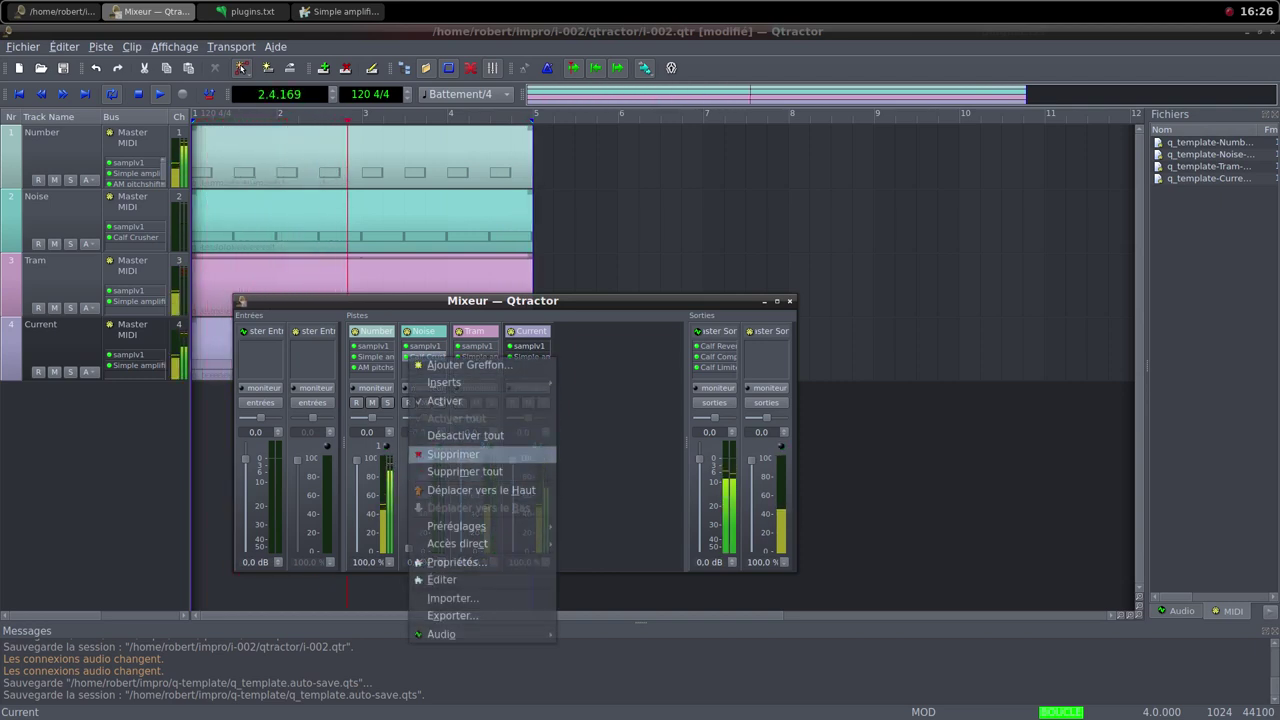
{"action": "left_click", "coordinate": [453, 454]}
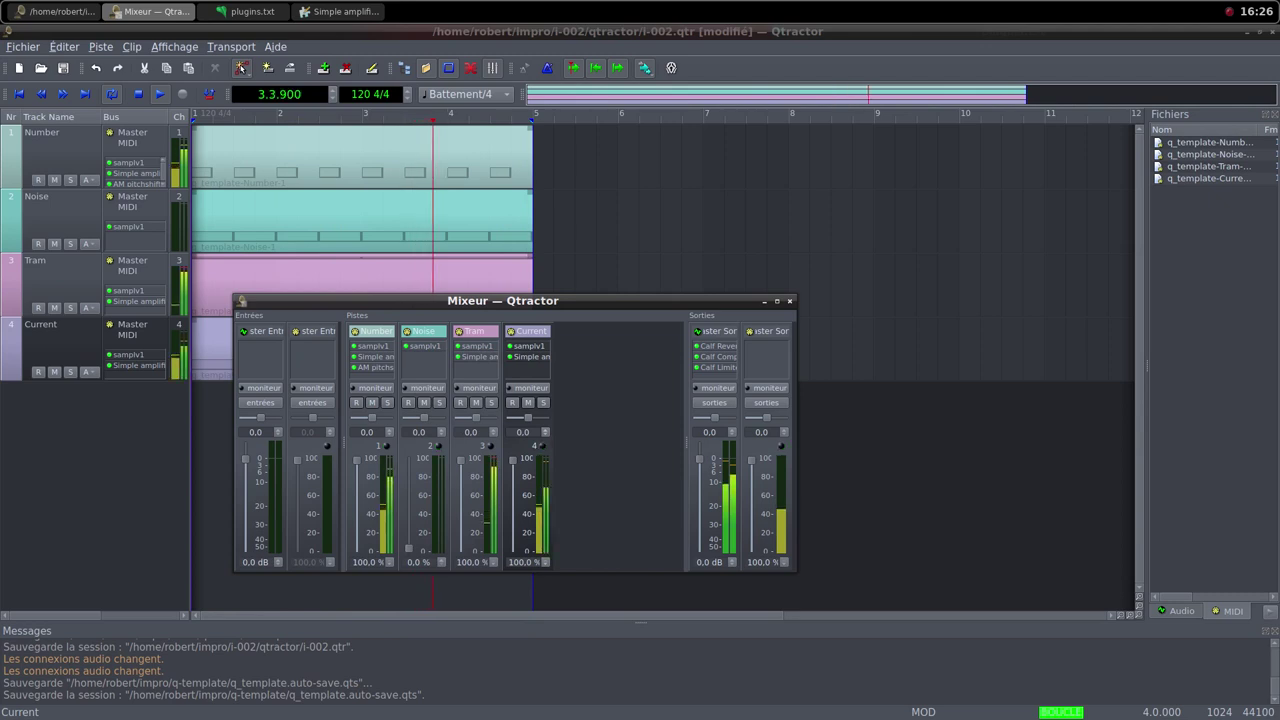
Add the Calf Vintage Delay plugin to the Noise track, searching the plugin list for "vint"
{"action": "right_click", "coordinate": [424, 366]}
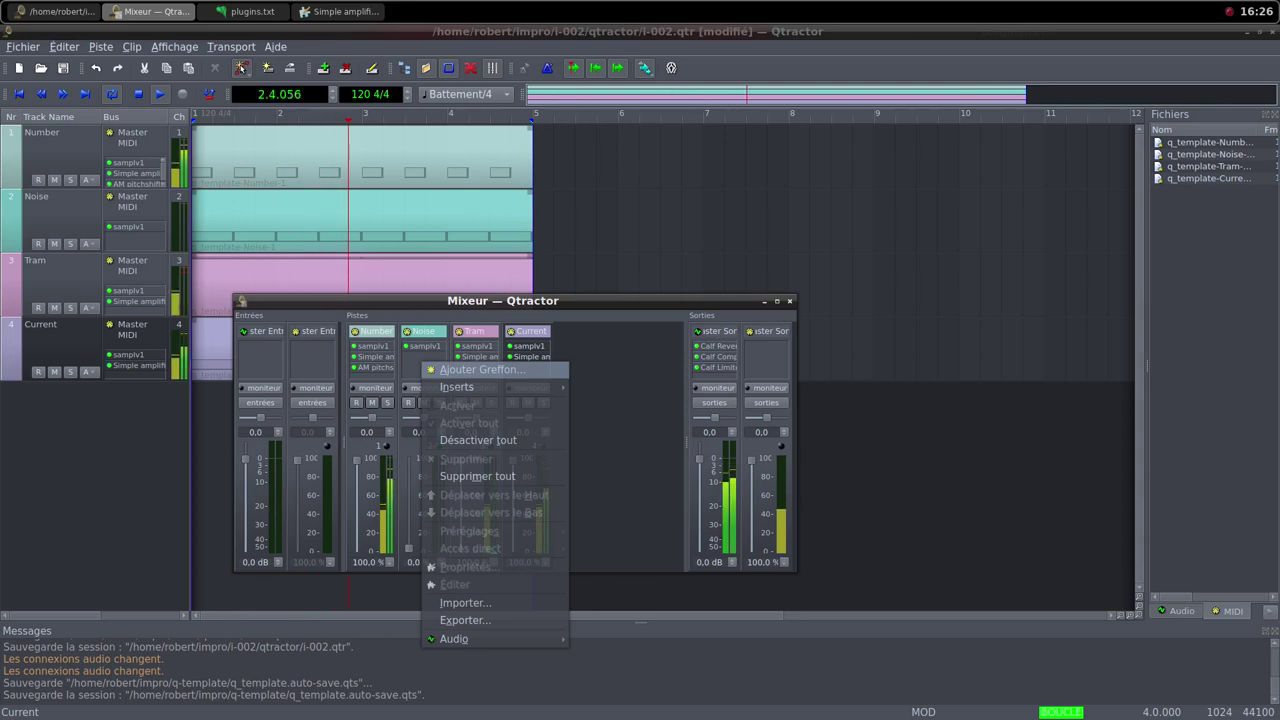
{"action": "left_click", "coordinate": [482, 370]}
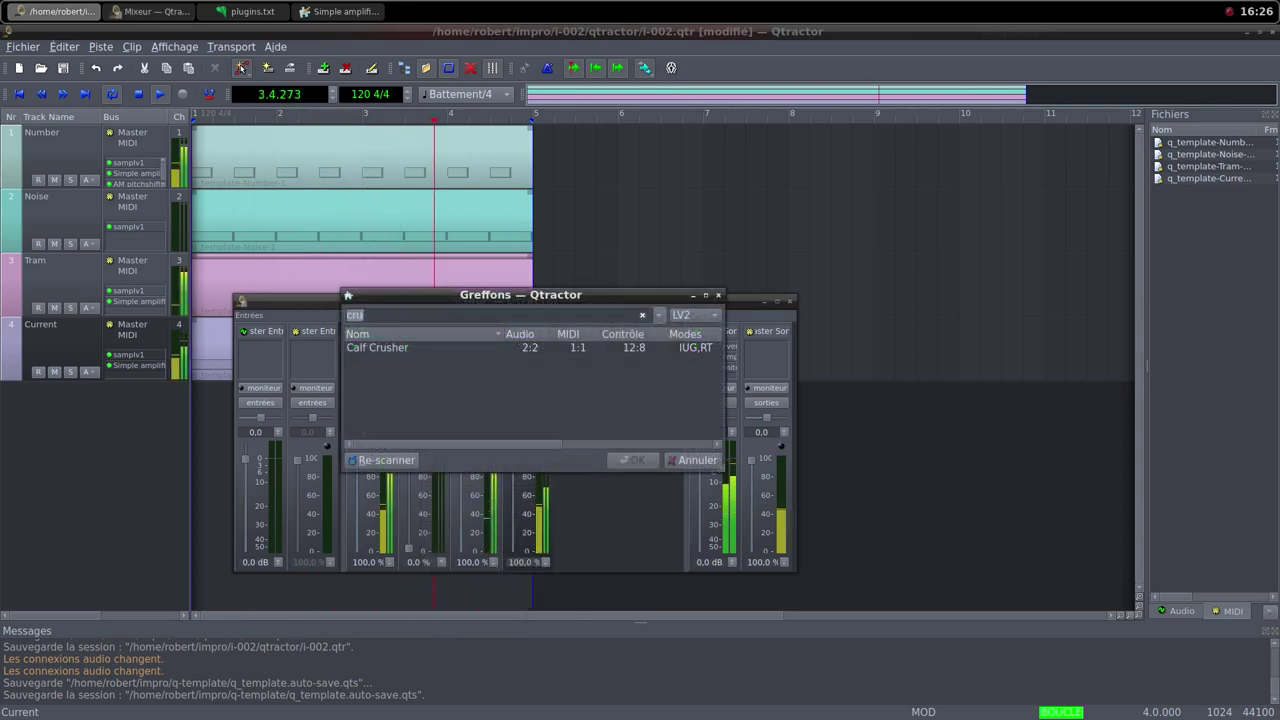
{"action": "type", "text": "vint"}
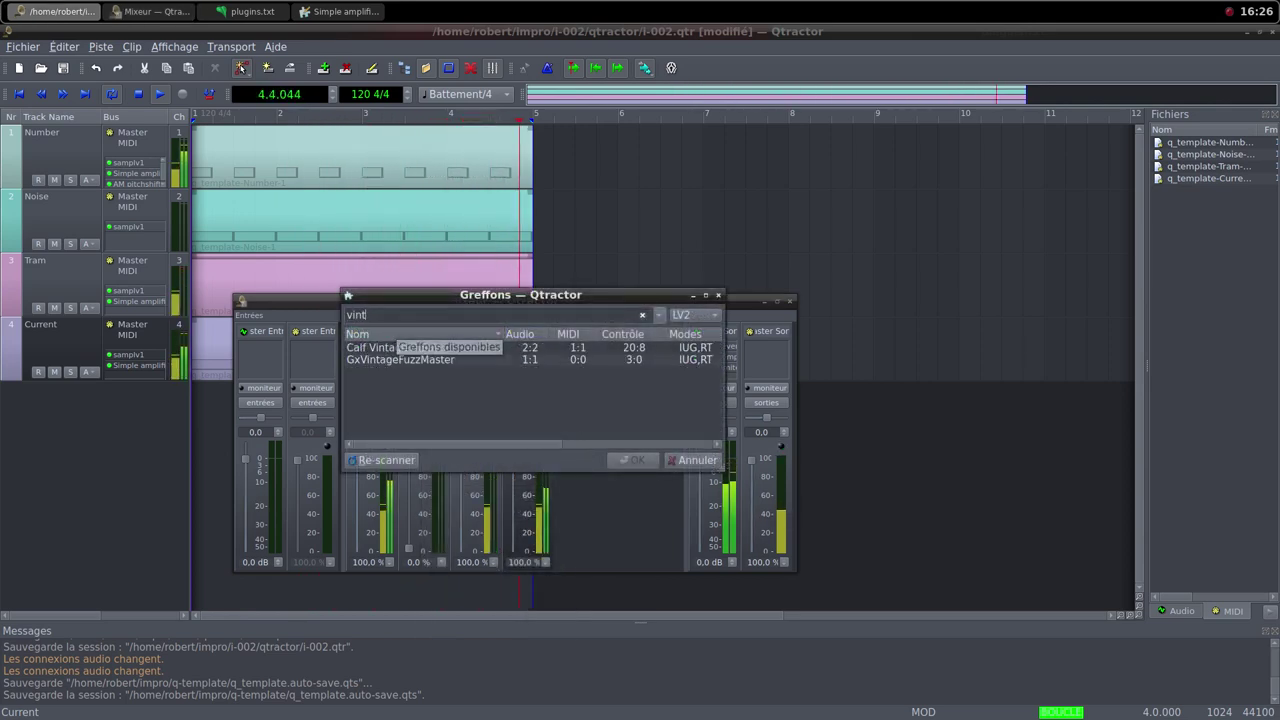
{"action": "left_click", "coordinate": [396, 348]}
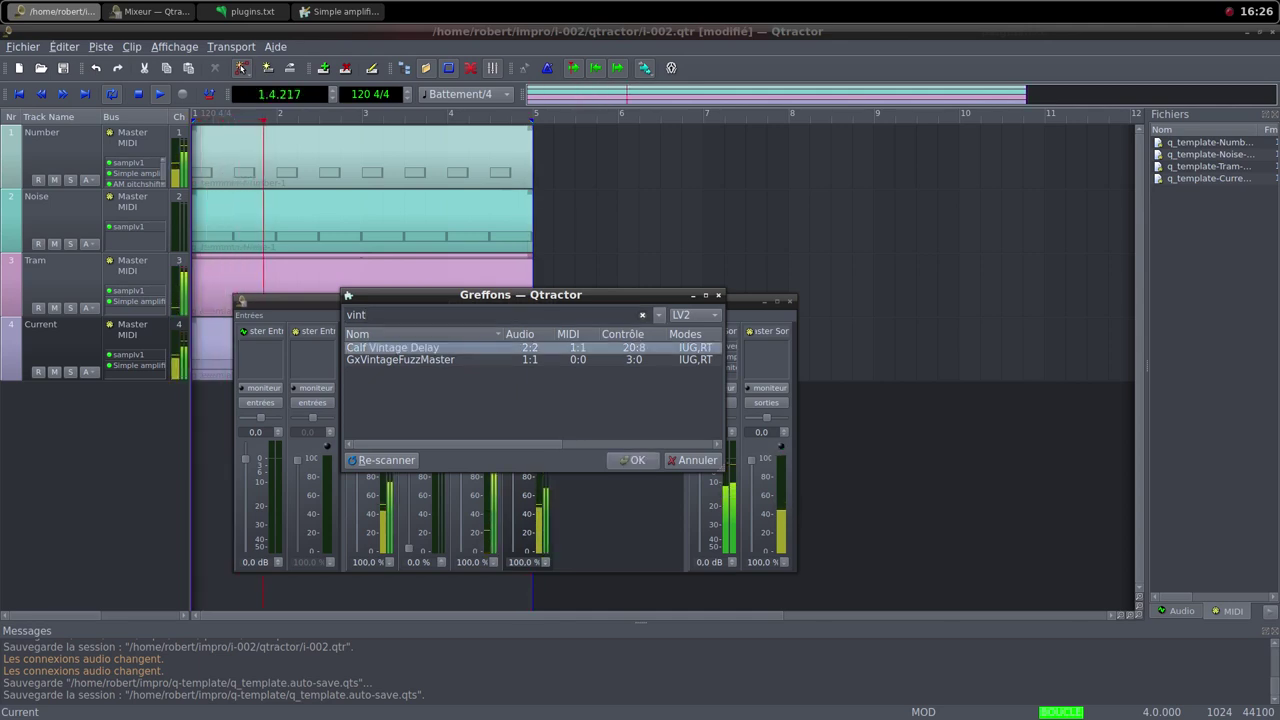
{"action": "key", "text": "Return"}
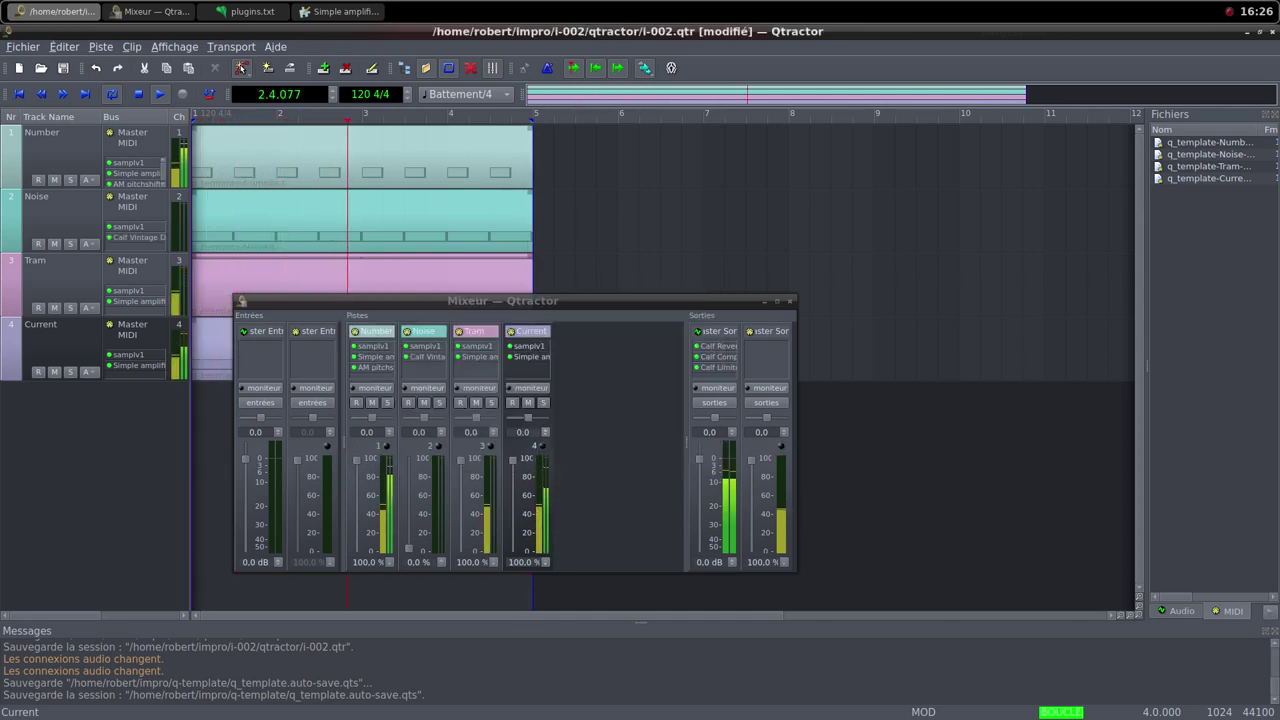
Raise the Noise track's volume to 100 % and set its Calf Vintage Delay's wet level to 0.809
{"action": "left_click_drag", "start_coordinate": [408, 548], "coordinate": [408, 460]}
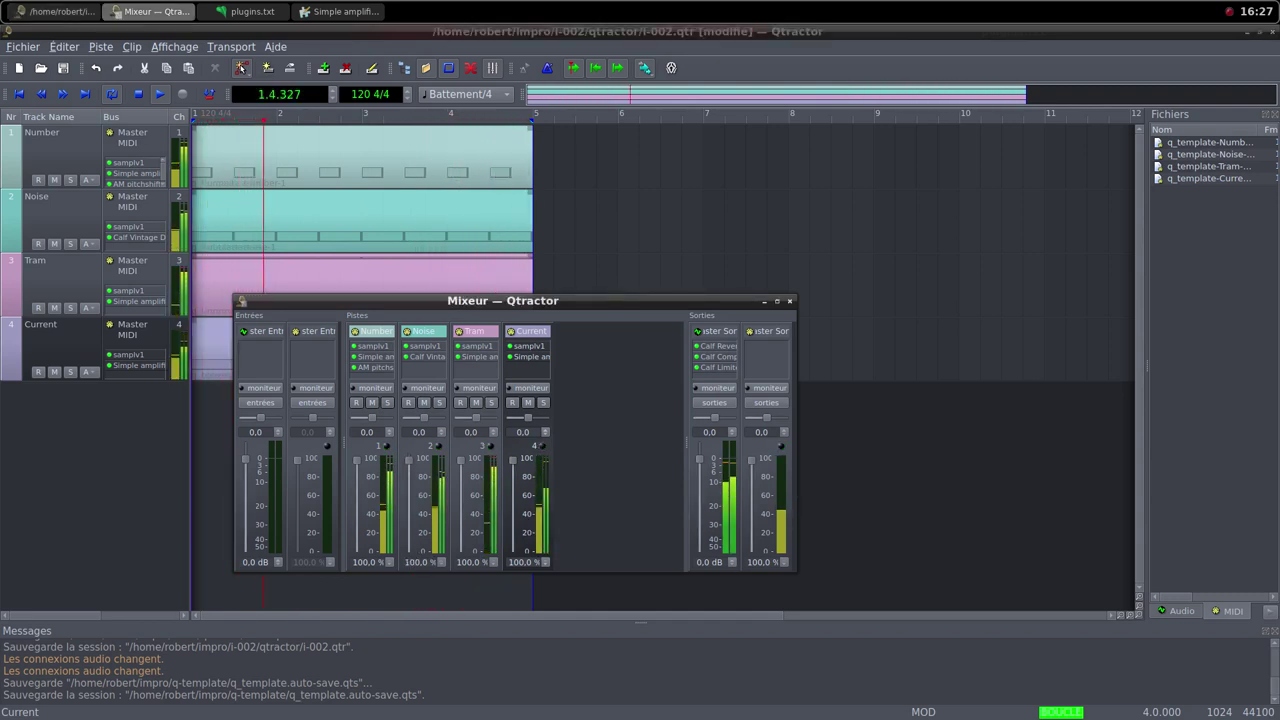
{"action": "left_click", "coordinate": [425, 357]}
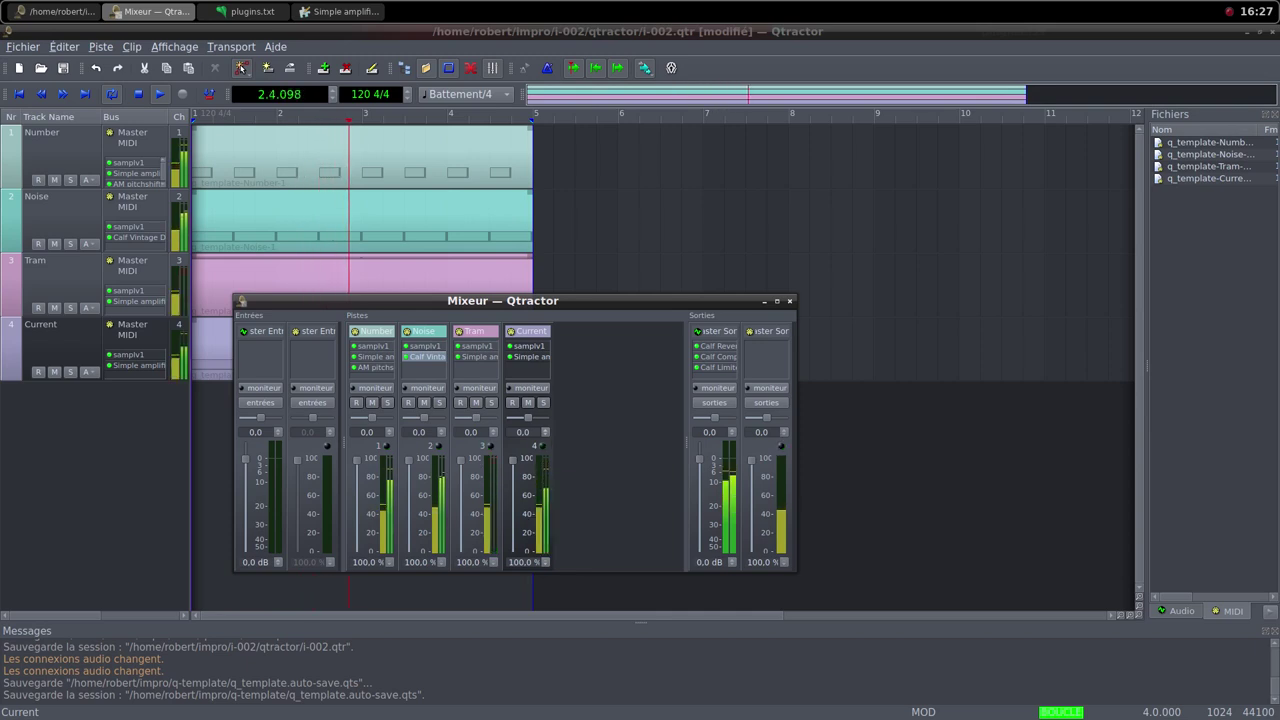
{"action": "right_click", "coordinate": [427, 357]}
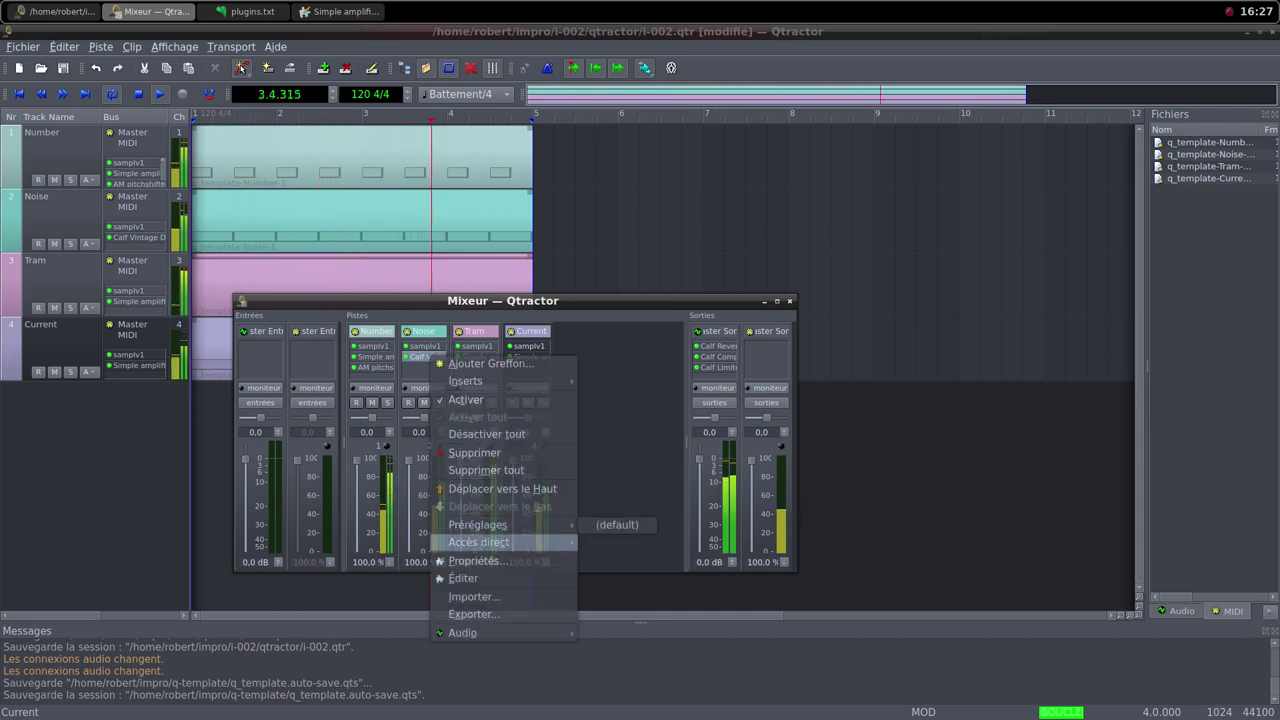
{"action": "left_click", "coordinate": [473, 561]}
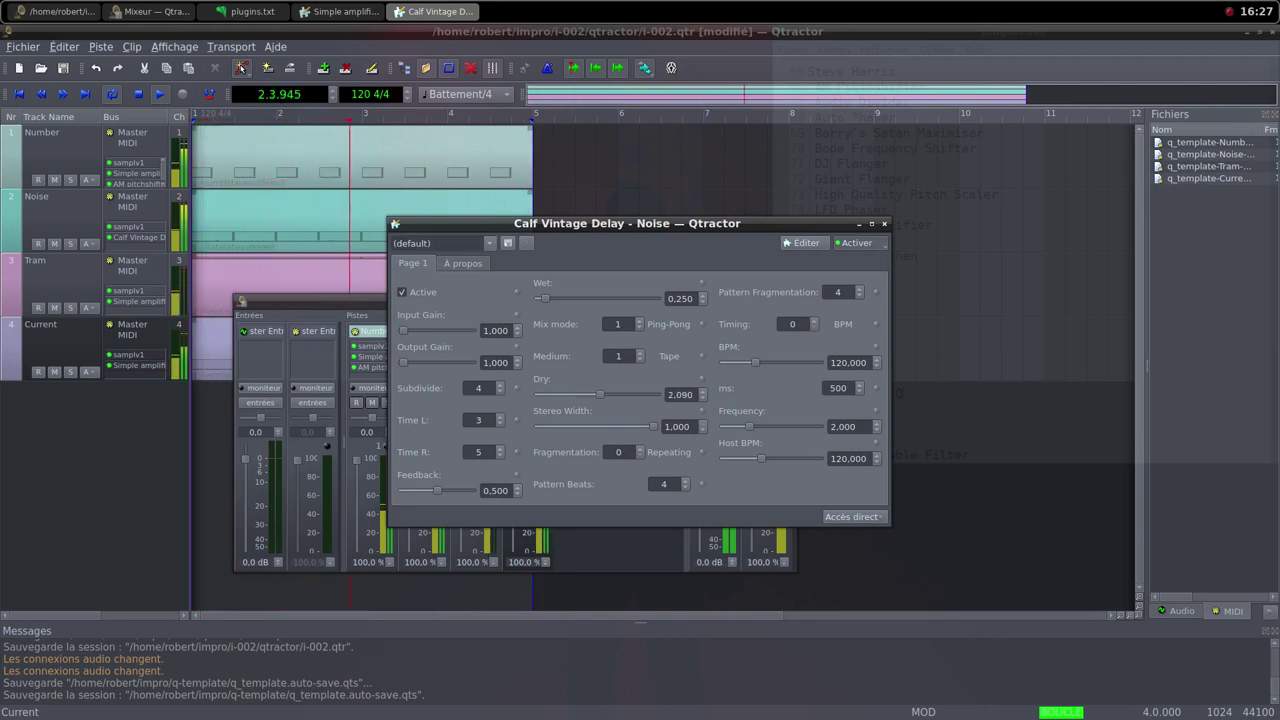
{"action": "left_click_drag", "start_coordinate": [627, 224], "coordinate": [754, 229]}
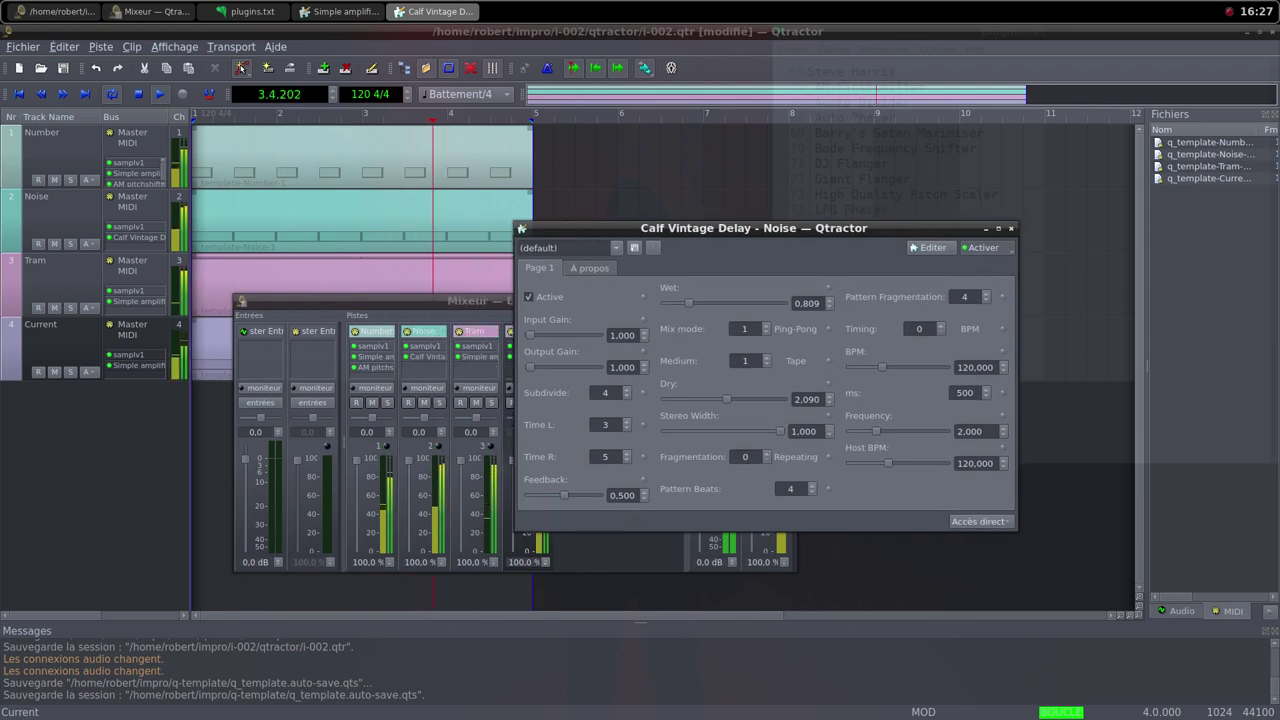
Reduce the Noise track's volume to 81.1 % and return to its Calf Vintage Delay properties
{"action": "left_click_drag", "start_coordinate": [408, 461], "coordinate": [408, 470]}
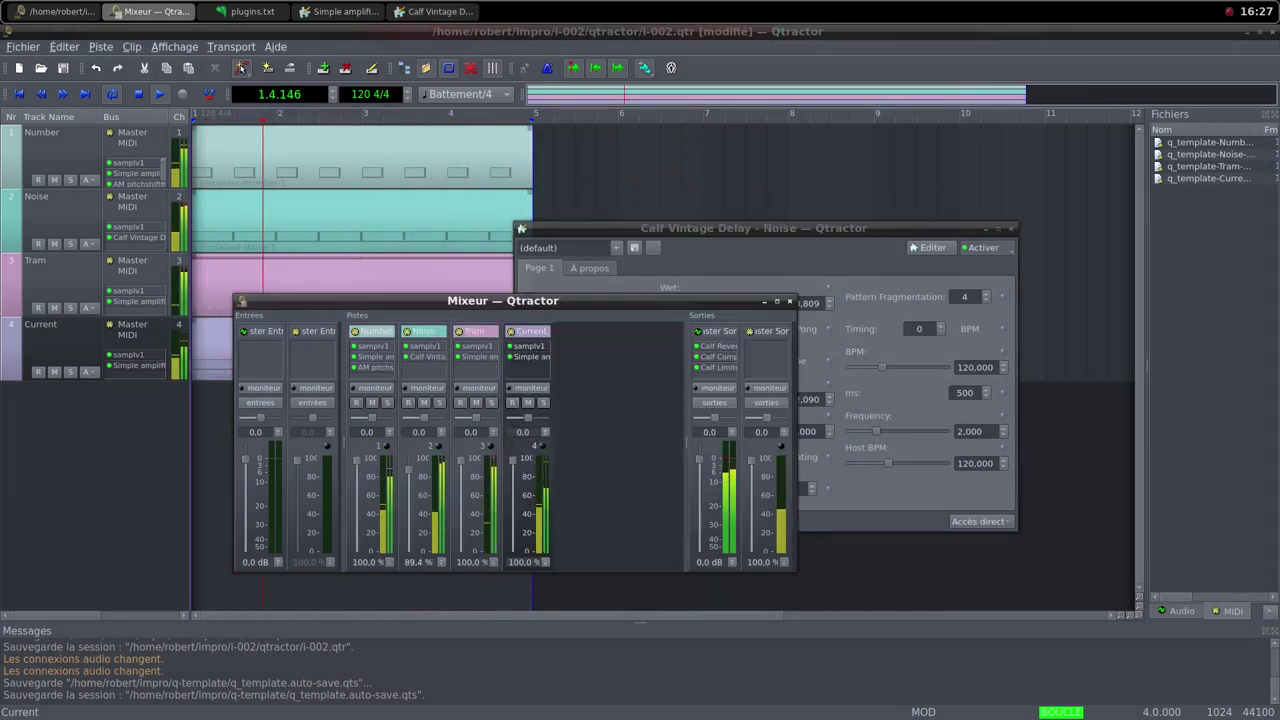
{"action": "key", "text": "alt+Tab"}
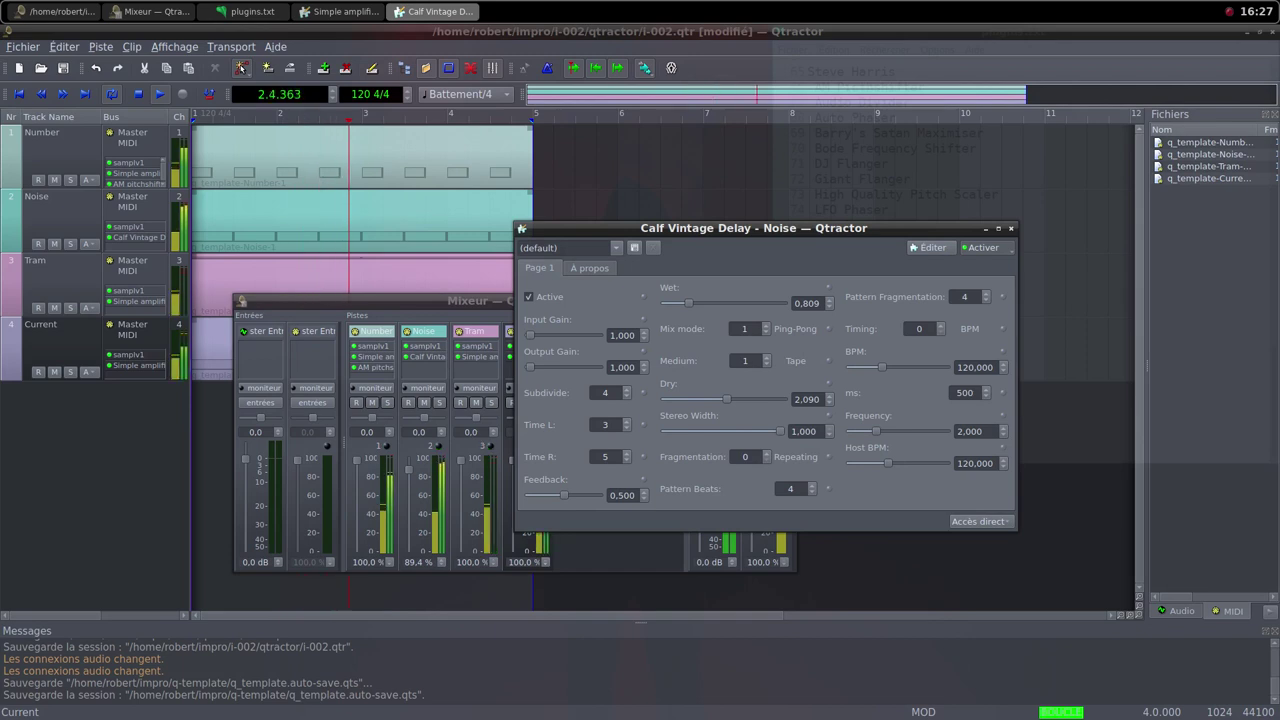
{"action": "key", "text": "alt+Tab"}
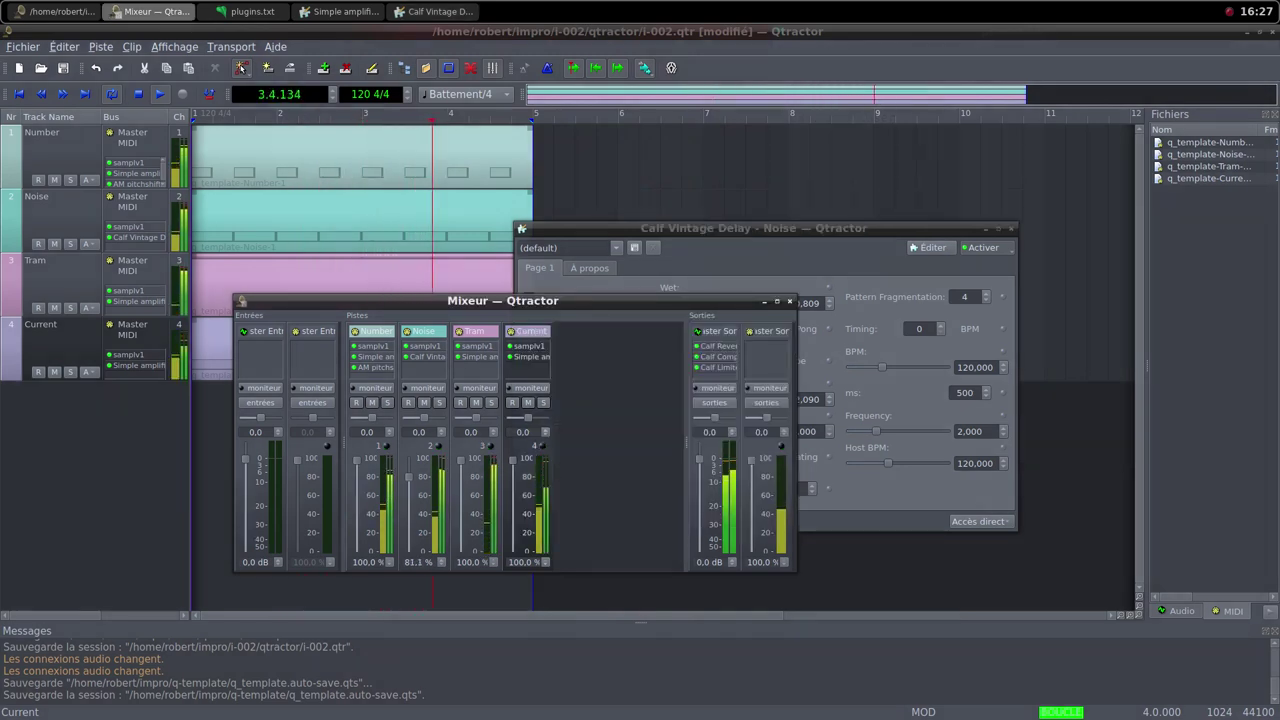
{"action": "key", "text": "alt+Tab"}
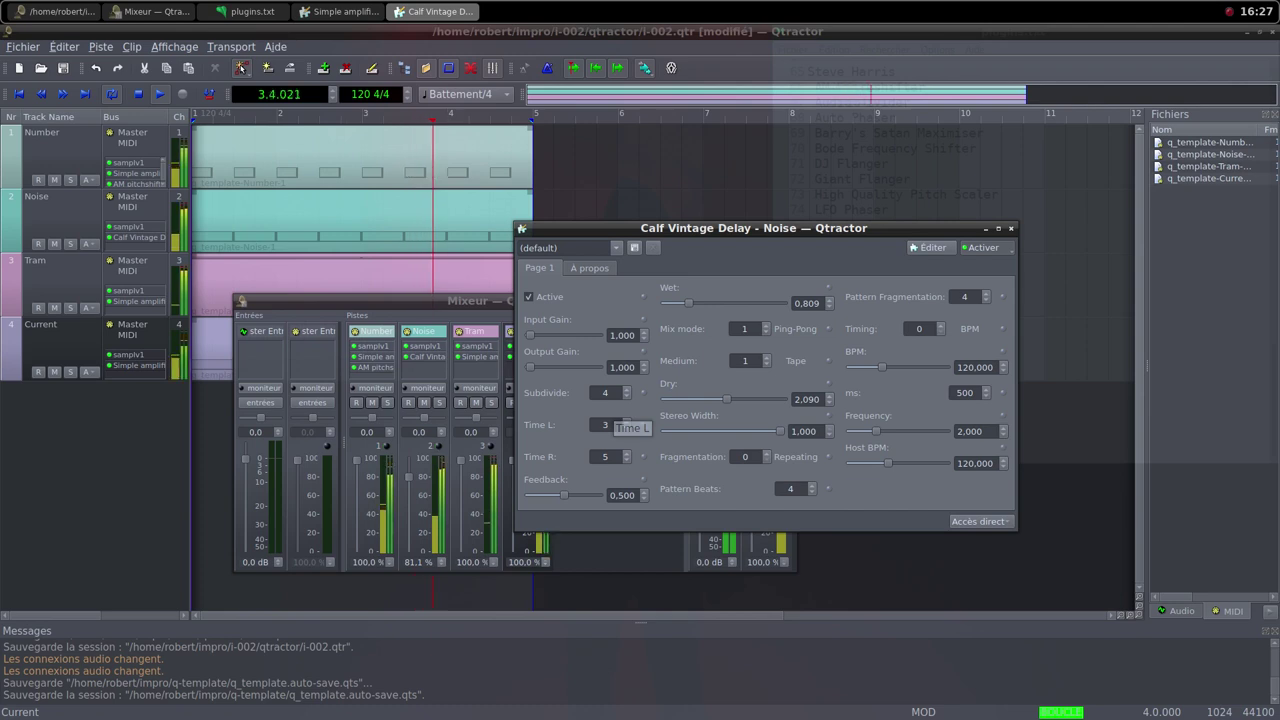
Set the Noise track's Calf Vintage Delay to Time L 8, Time R 8 and feedback 1.000
{"action": "left_click", "coordinate": [627, 422]}
{"action": "left_click", "coordinate": [627, 422]}
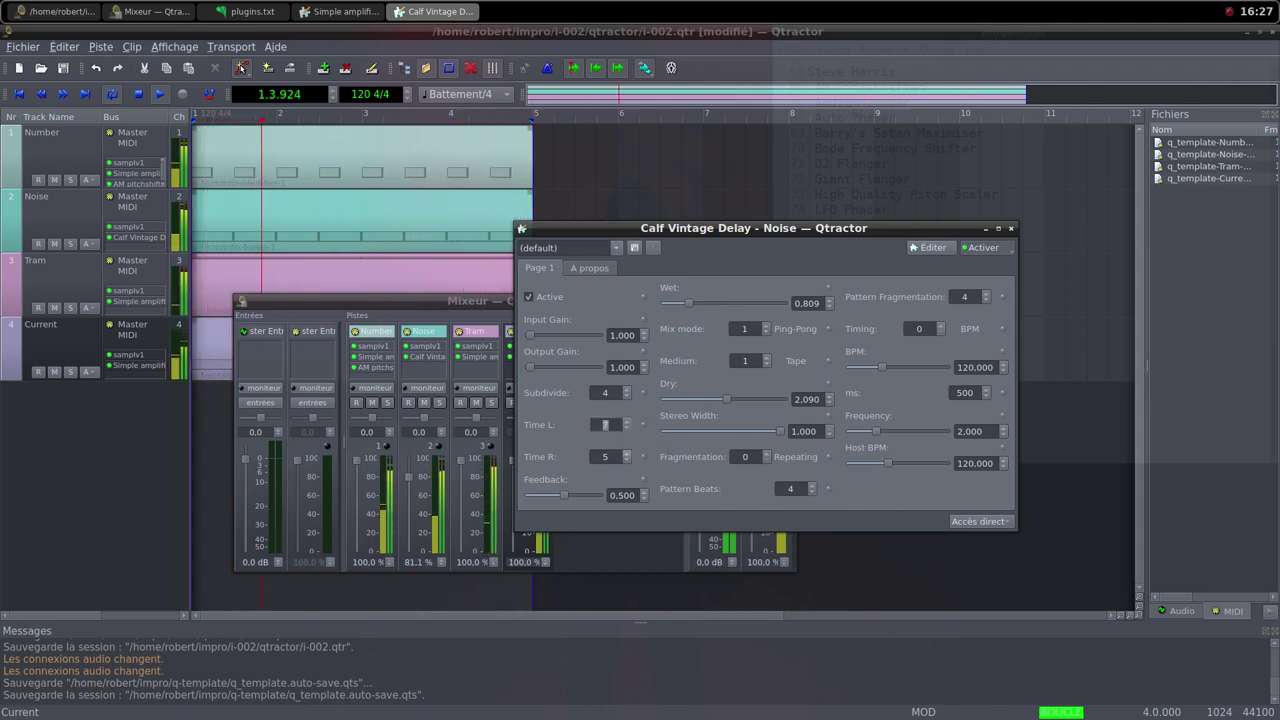
{"action": "left_click", "coordinate": [627, 422]}
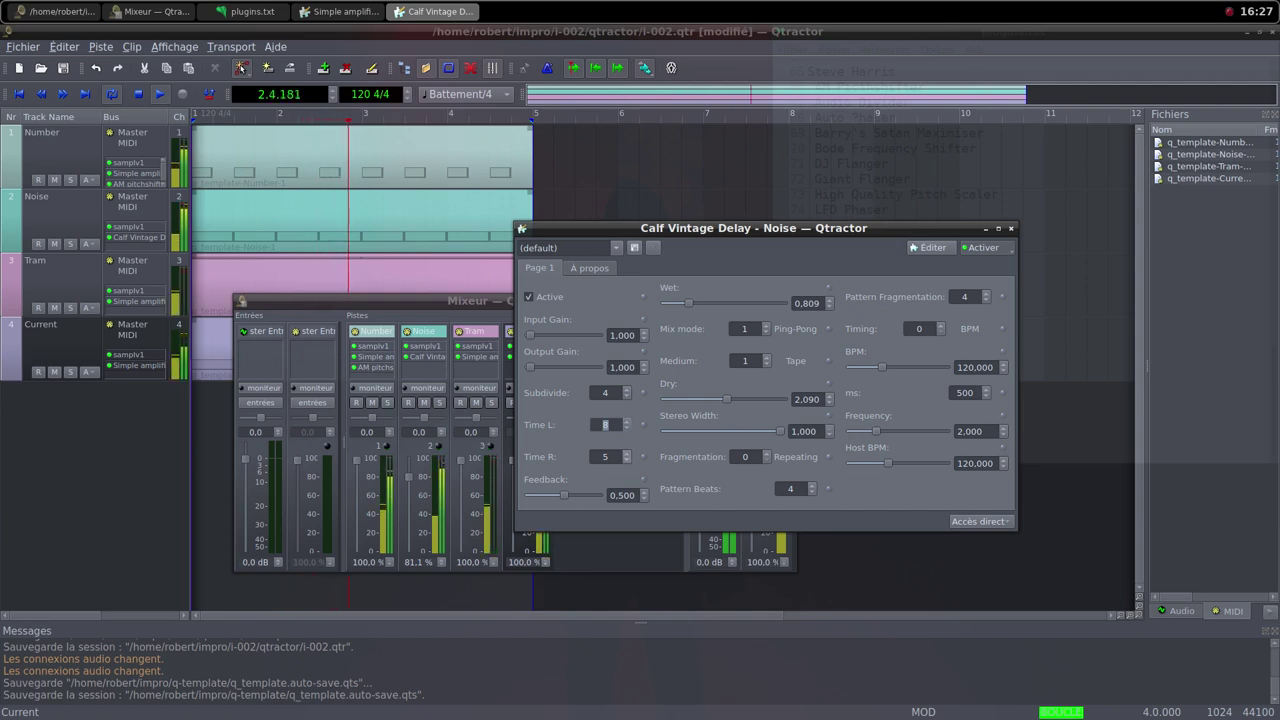
{"action": "scroll", "coordinate": [627, 456], "scroll_direction": "up", "scroll_amount": 1}
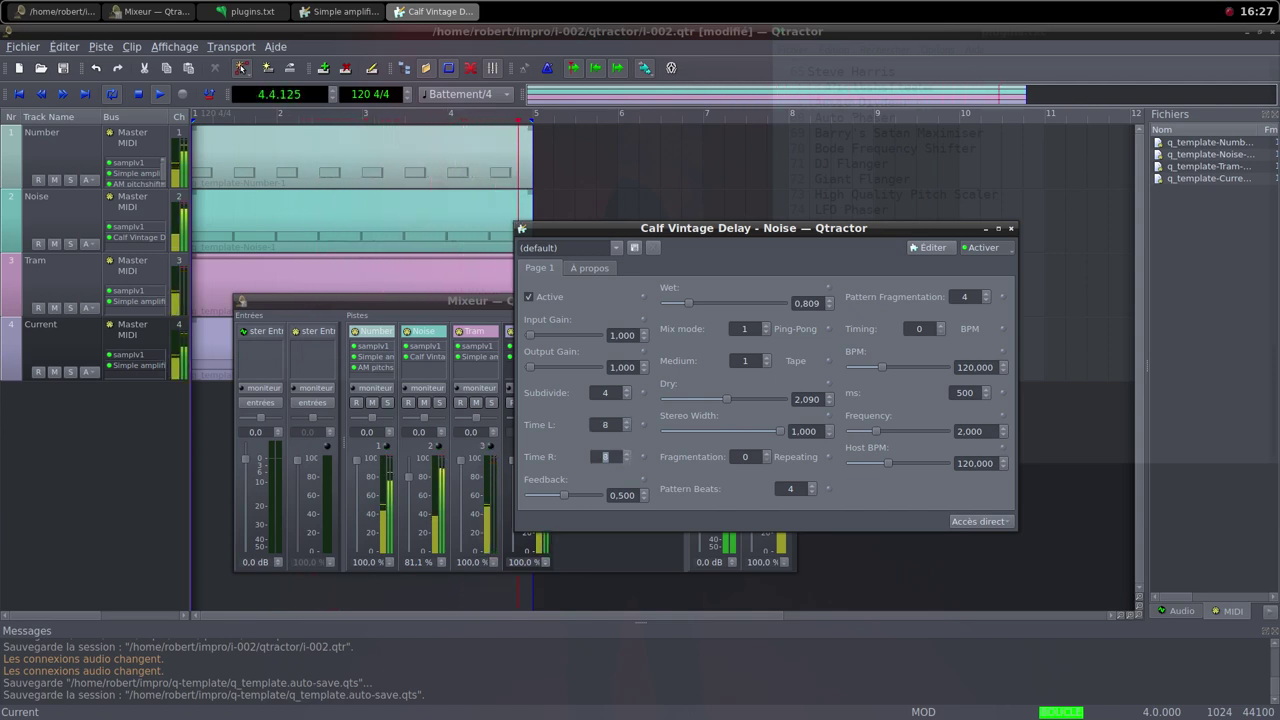
{"action": "left_click_drag", "start_coordinate": [571, 496], "coordinate": [587, 496]}
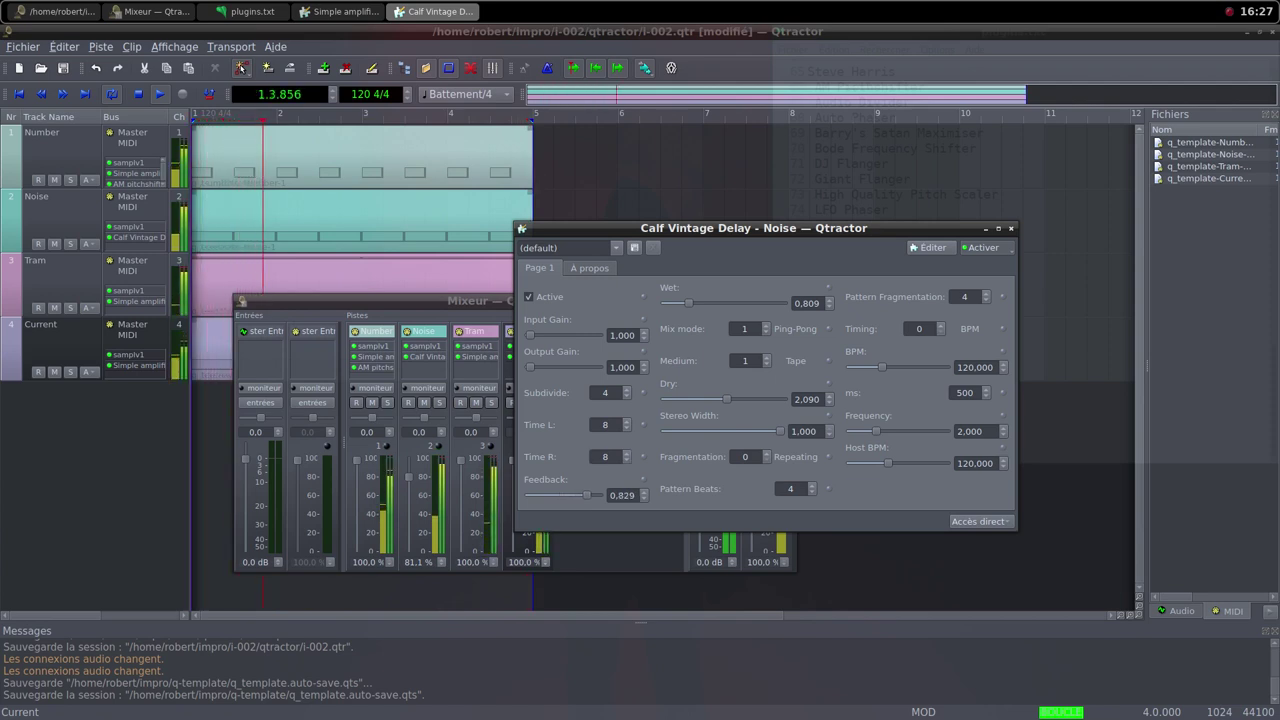
{"action": "scroll", "coordinate": [580, 494], "scroll_direction": "up", "scroll_amount": 2}
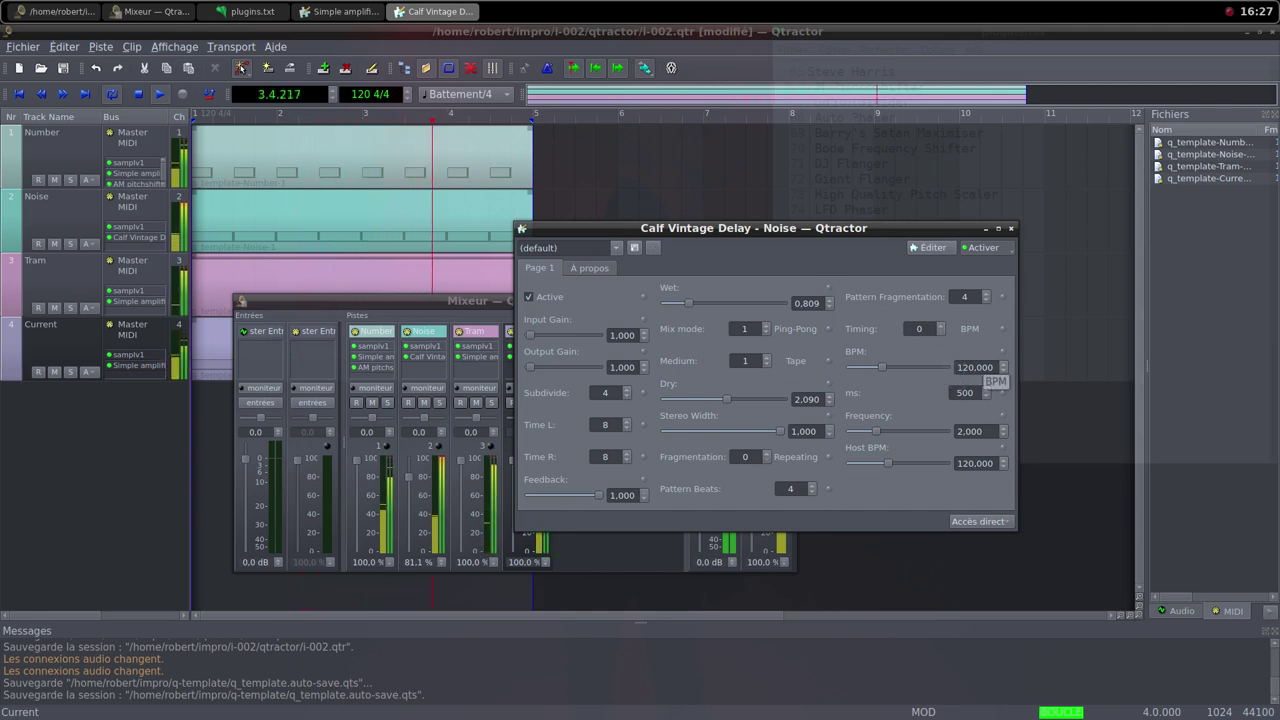
Set the Noise track's Calf Vintage Delay to BPM 60, frequency 44.582 and host BPM 54.999
{"action": "double_click", "coordinate": [978, 367]}
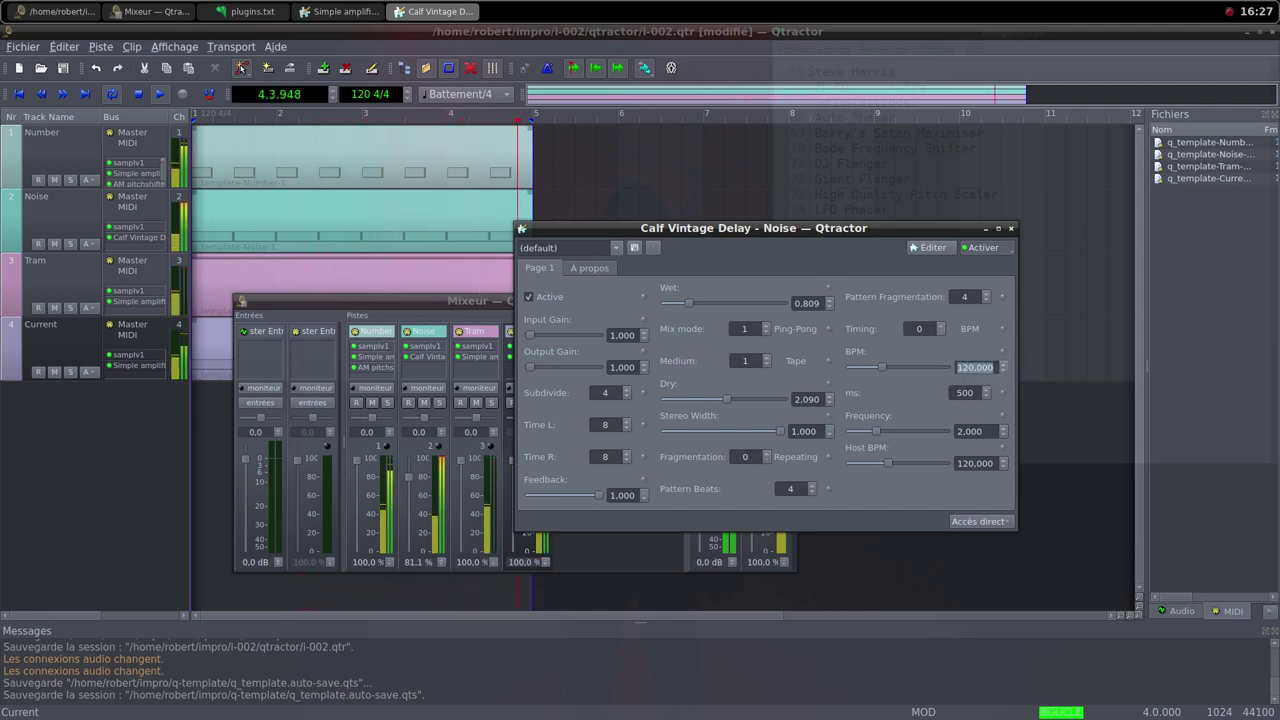
{"action": "type", "text": "60"}
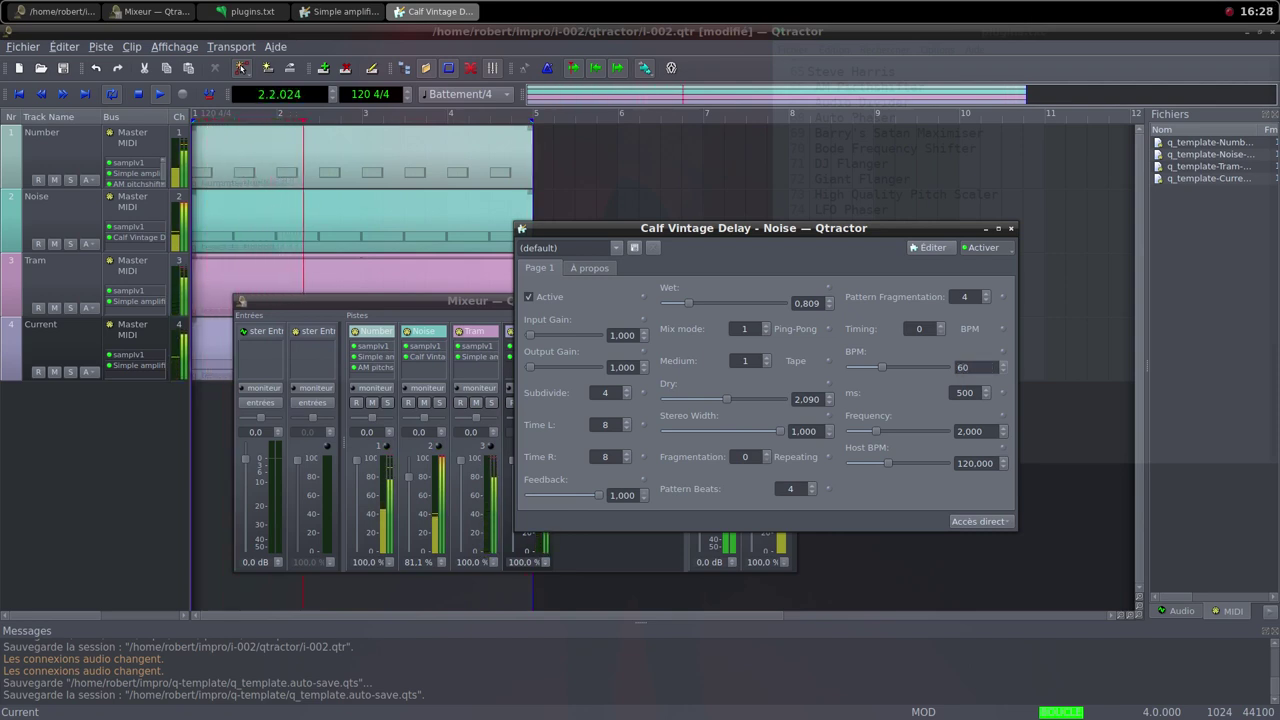
{"action": "key", "text": "Return"}
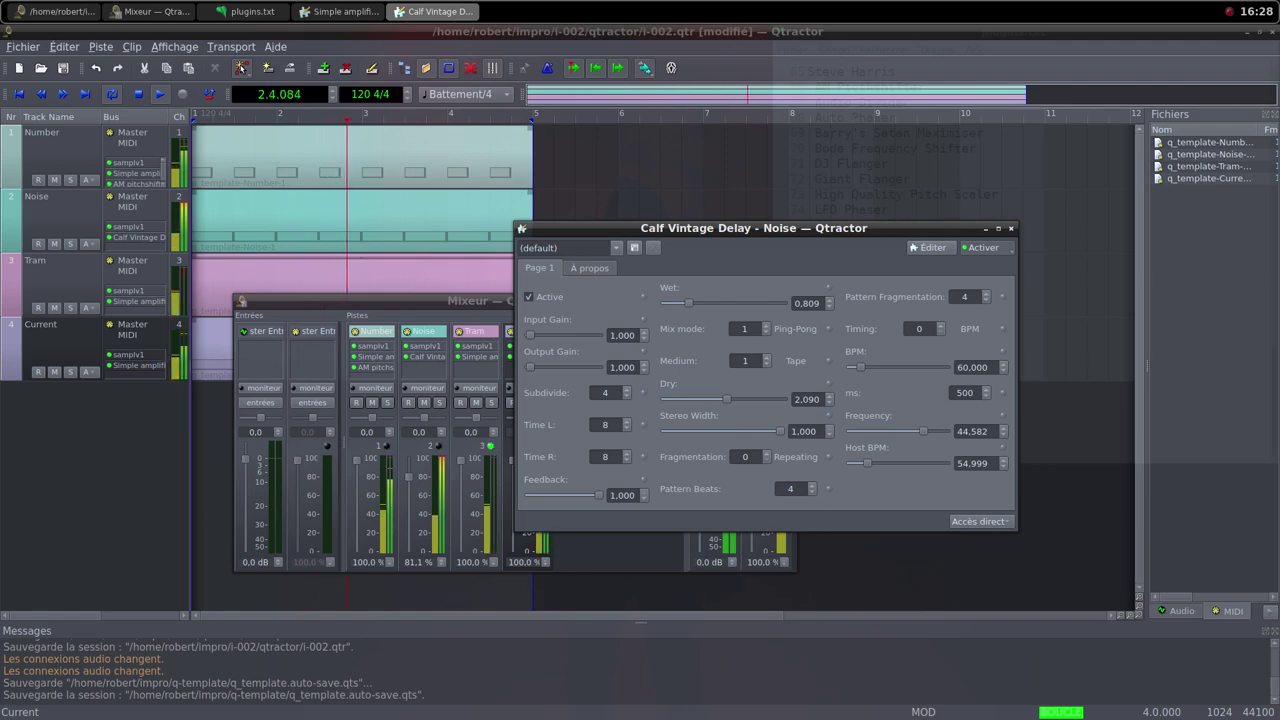
Lower the Noise track's volume to 0 % and close the Calf Vintage Delay properties
{"action": "left_click_drag", "start_coordinate": [408, 477], "coordinate": [408, 527]}
{"action": "key", "text": "alt+Tab"}
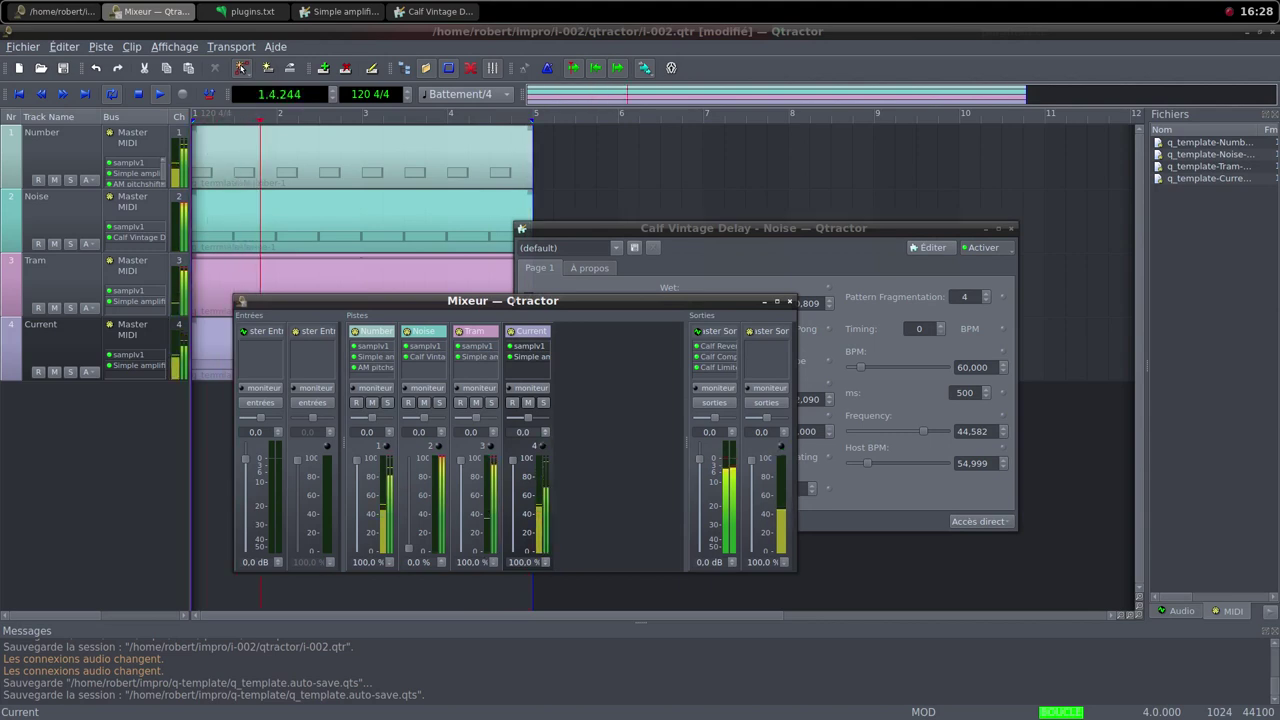
{"action": "left_click", "coordinate": [1011, 229]}
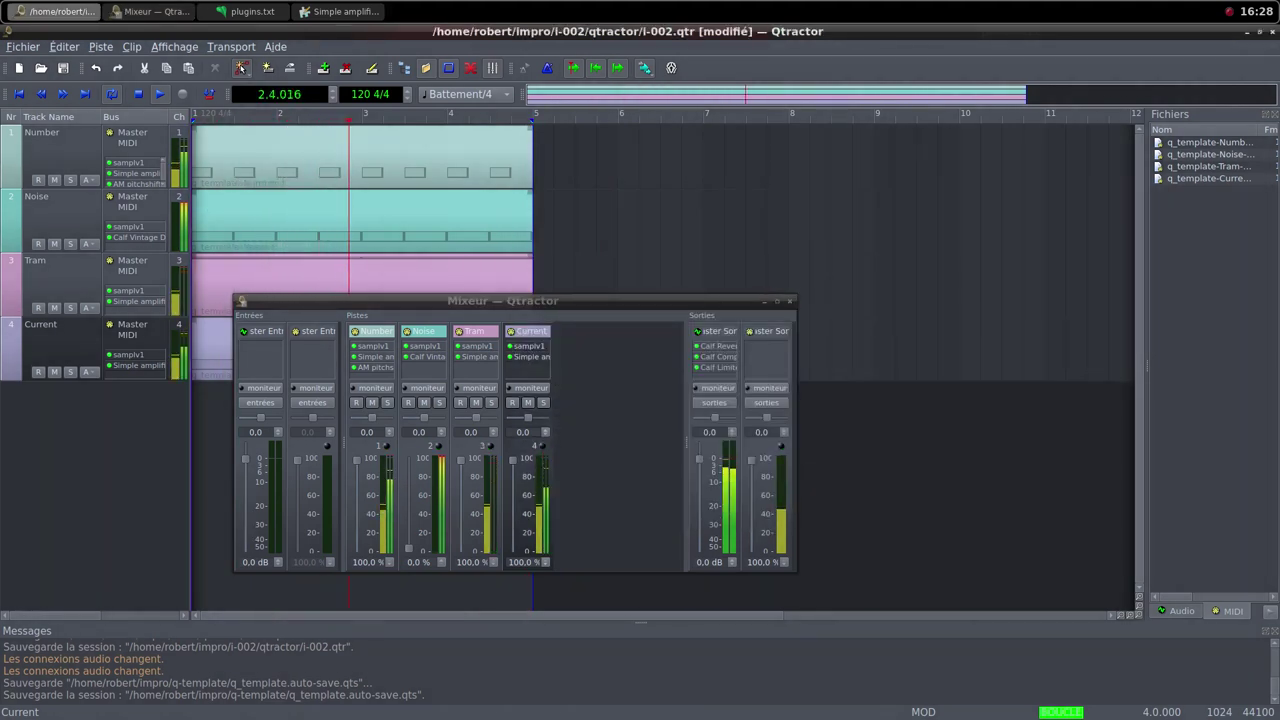
Remove Calf Vintage Delay from the Noise track, and lower the volumes of Current to 0 % and Tram to 75 %
{"action": "key", "text": "alt+Tab"}
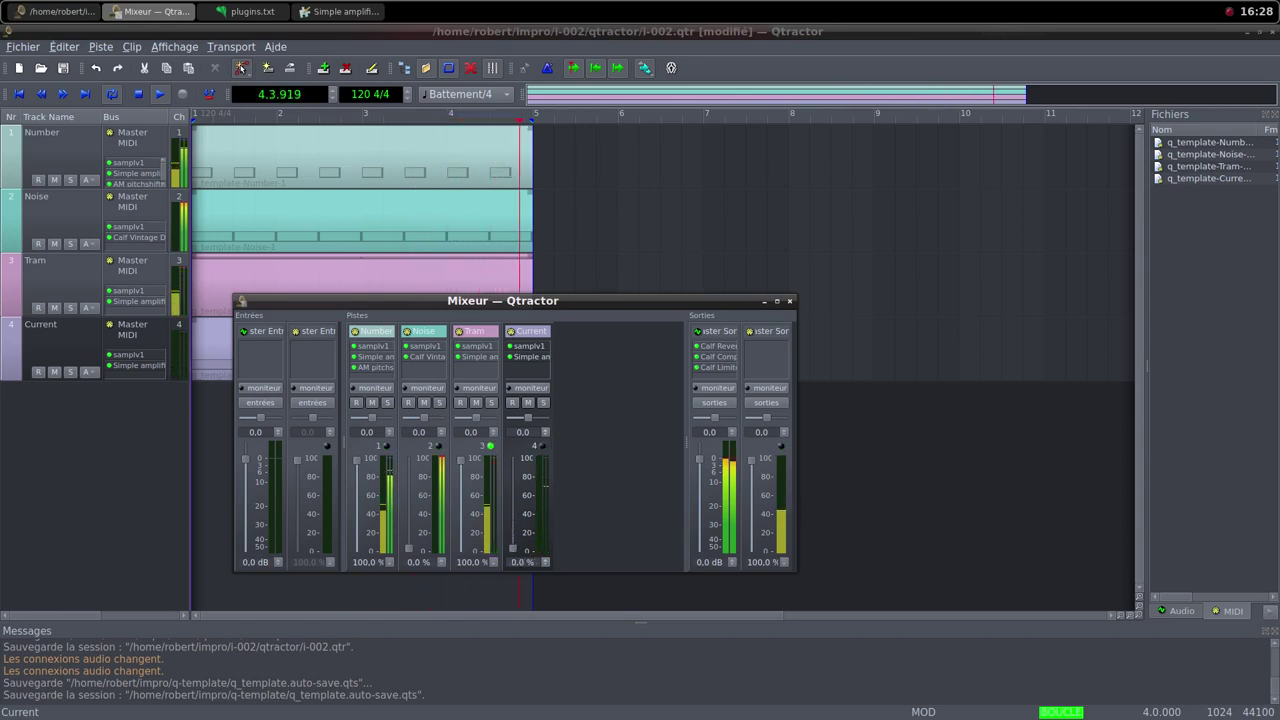
{"action": "right_click", "coordinate": [408, 354]}
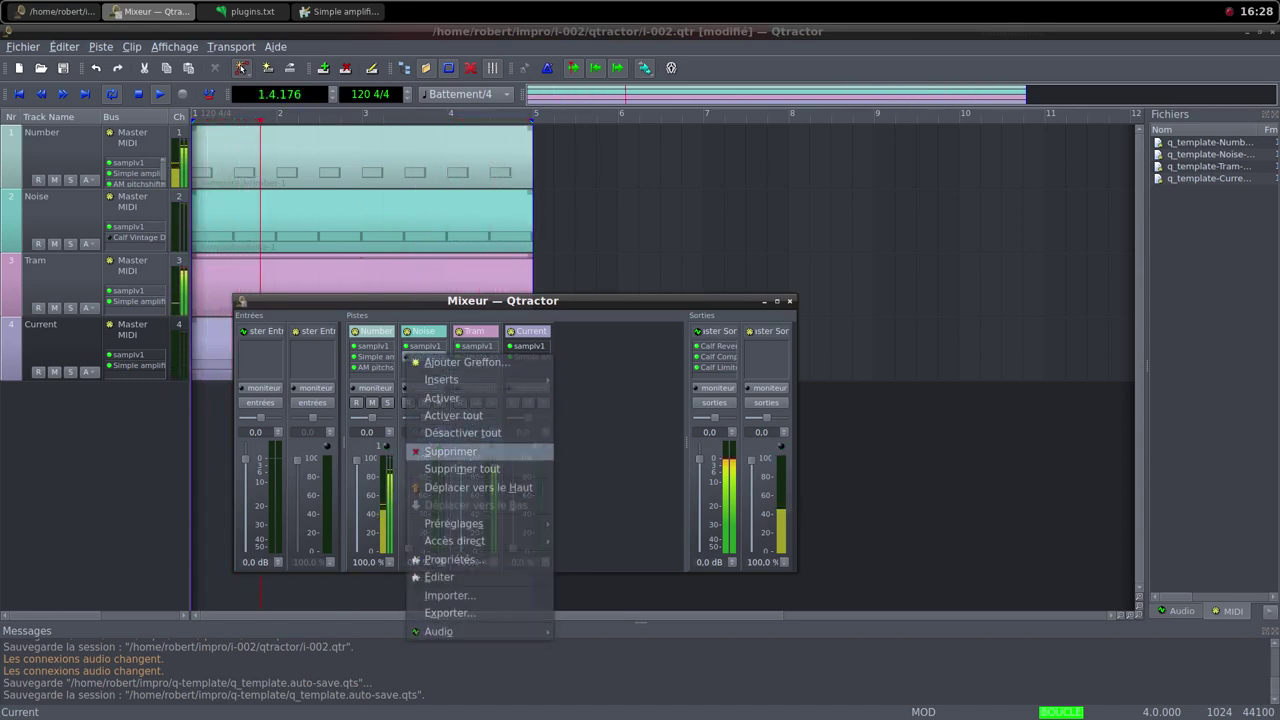
{"action": "left_click", "coordinate": [450, 451]}
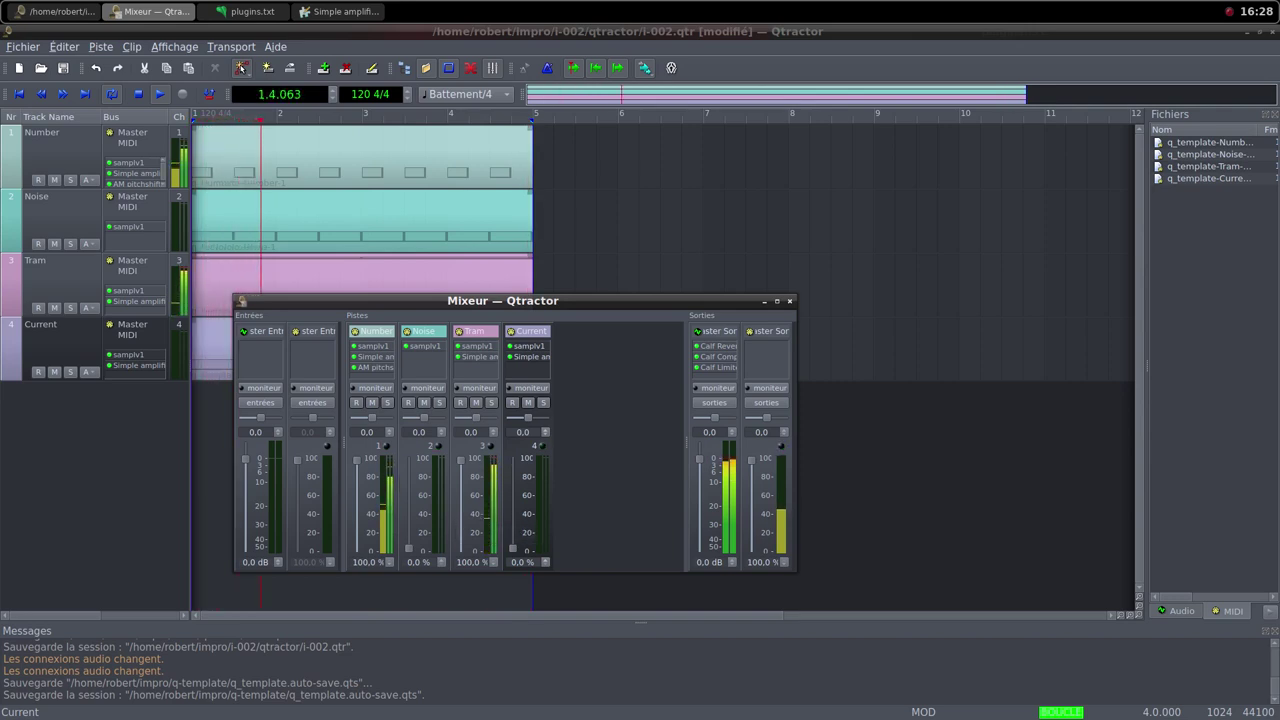
{"action": "left_click_drag", "start_coordinate": [461, 460], "coordinate": [461, 478]}
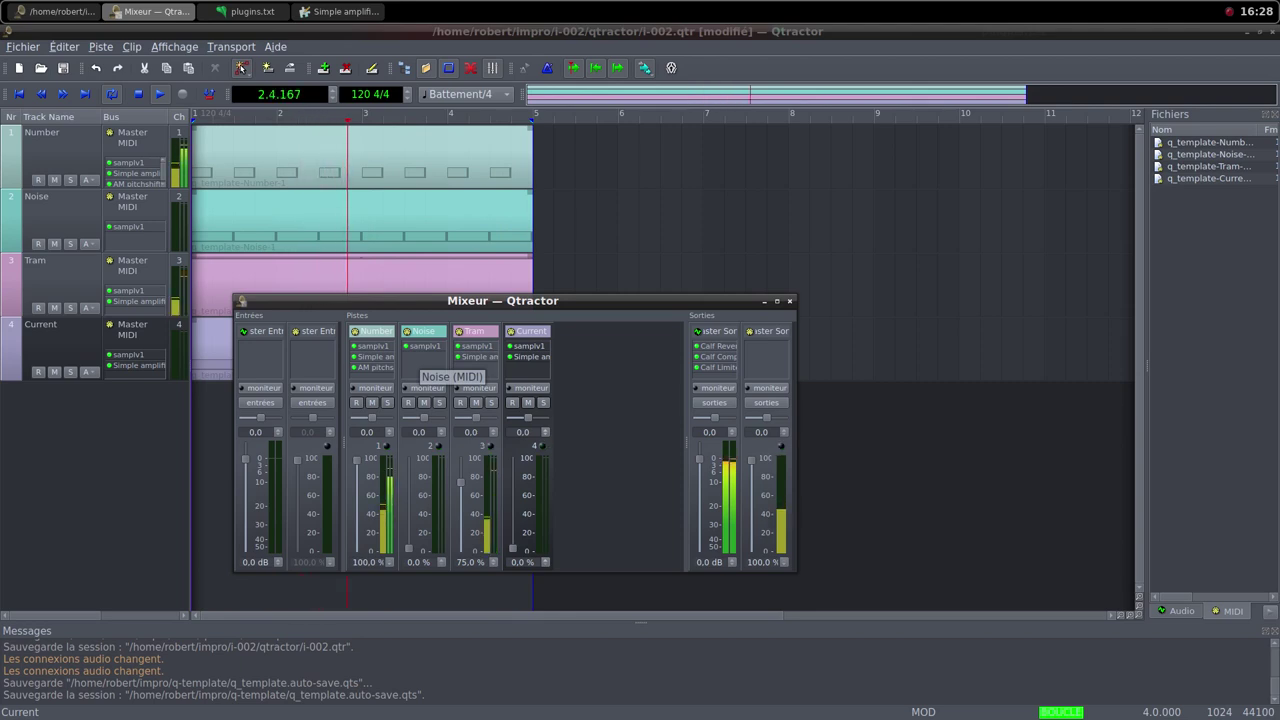
Add the AM pitchshifter plugin to the Noise track and set its pitch shift to 0.491
{"action": "right_click", "coordinate": [419, 356]}
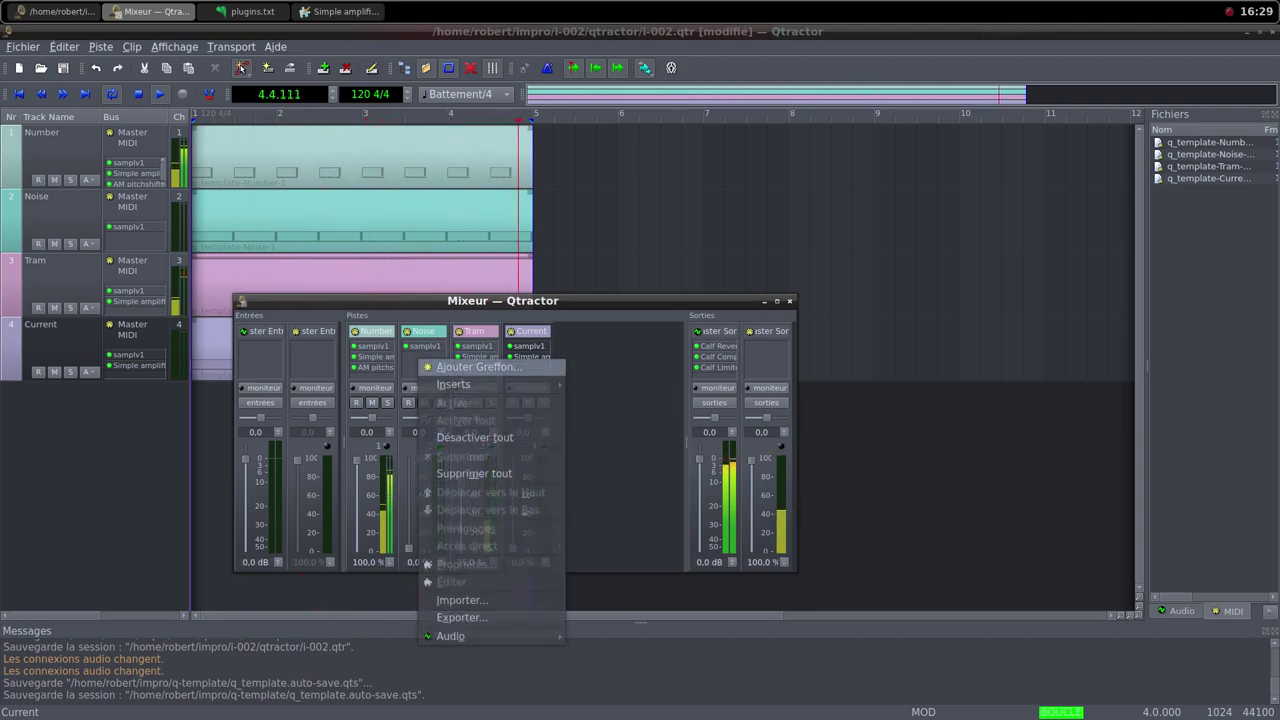
{"action": "mouse_move", "coordinate": [453, 384]}
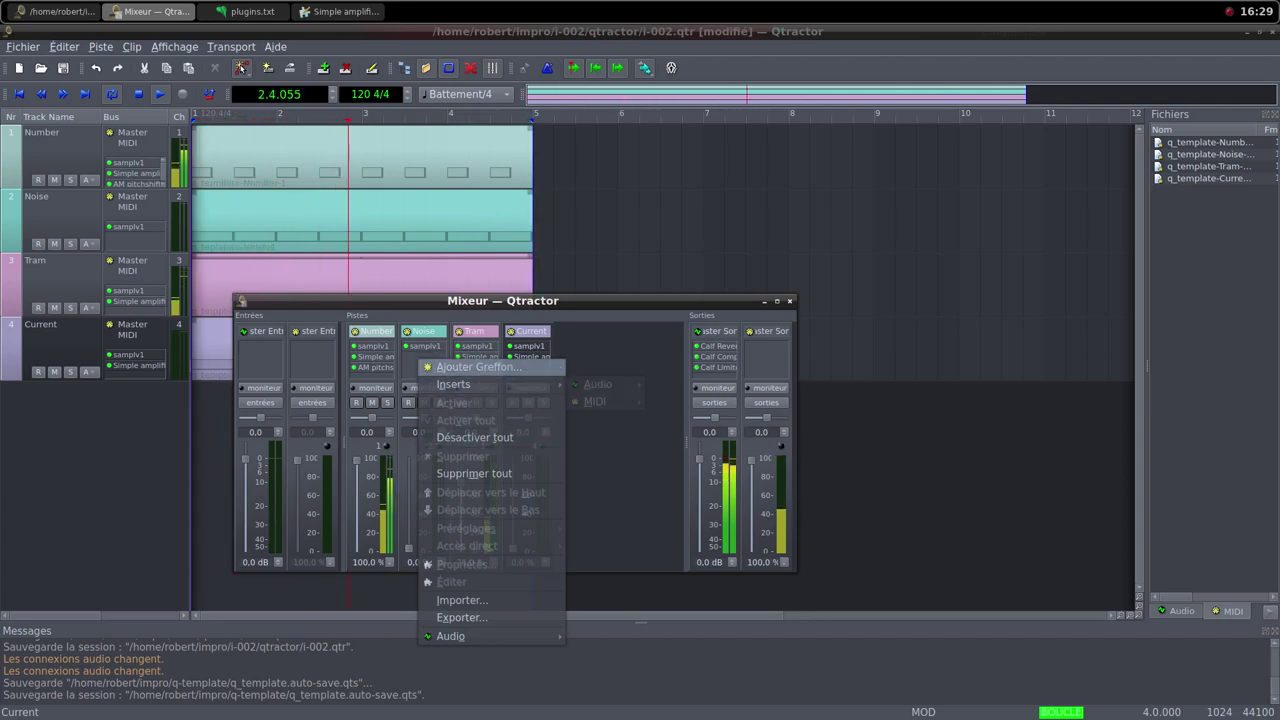
{"action": "left_click", "coordinate": [470, 367]}
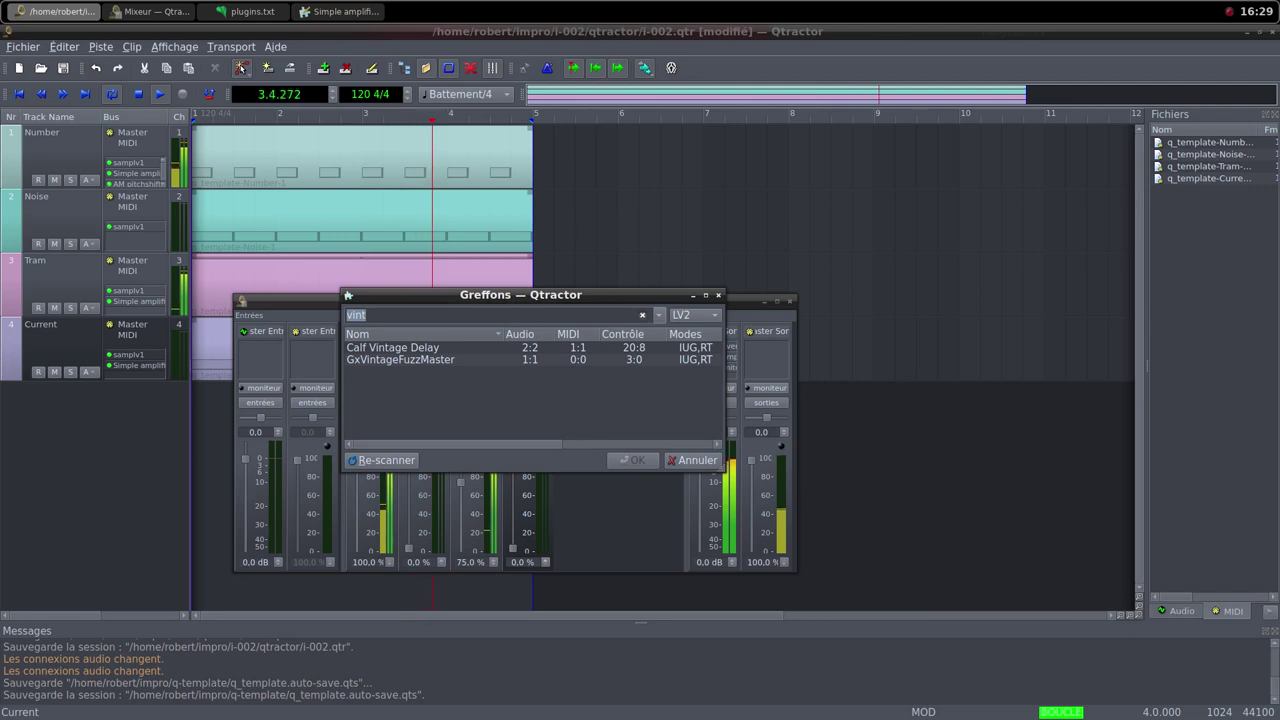
{"action": "type", "text": "pit"}
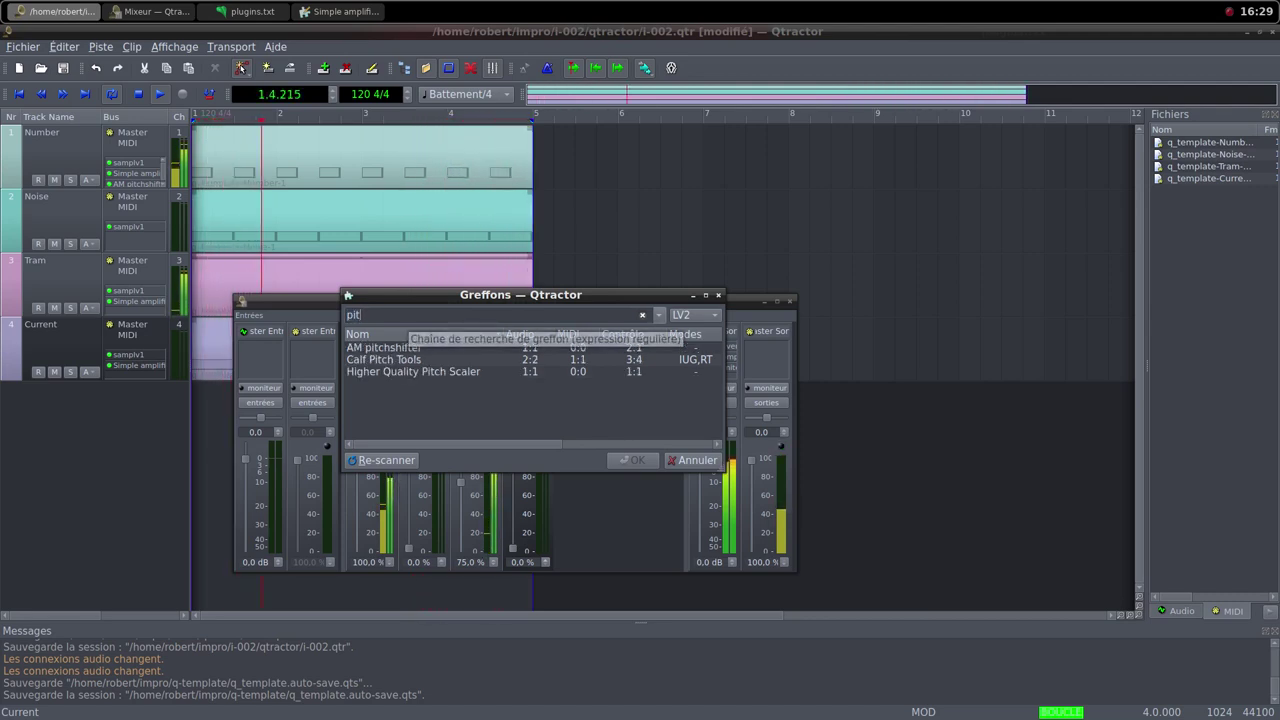
{"action": "left_click", "coordinate": [398, 348]}
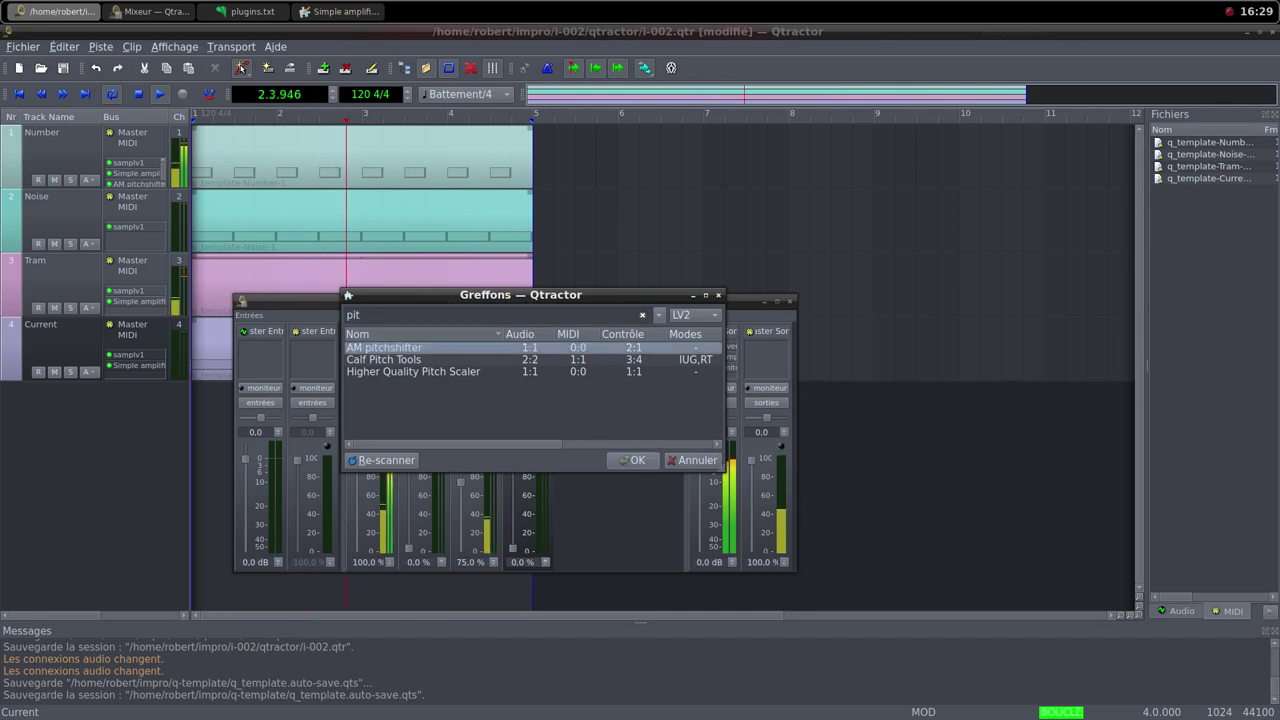
{"action": "key", "text": "Return"}
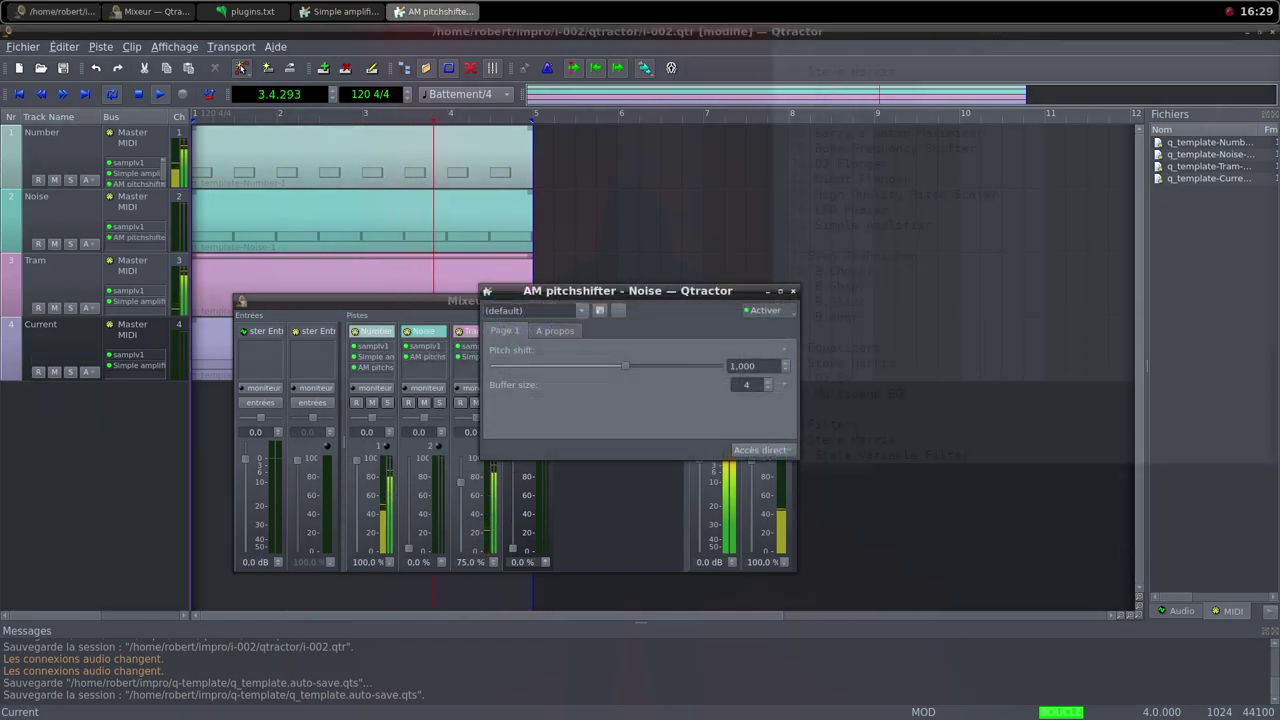
{"action": "left_click_drag", "start_coordinate": [625, 366], "coordinate": [584, 366]}
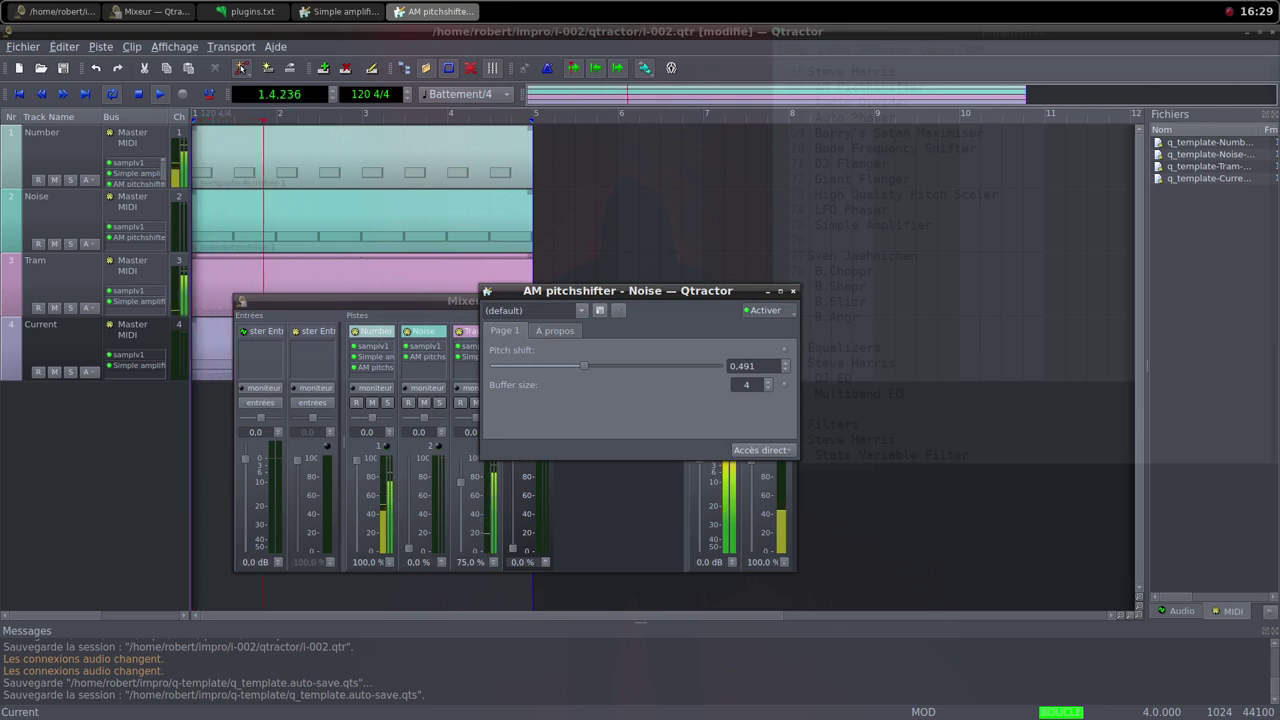
Raise the Noise track's volume to 88.6 % and set its AM pitchshifter's pitch shift to 0.403
{"action": "left_click_drag", "start_coordinate": [408, 548], "coordinate": [408, 516]}
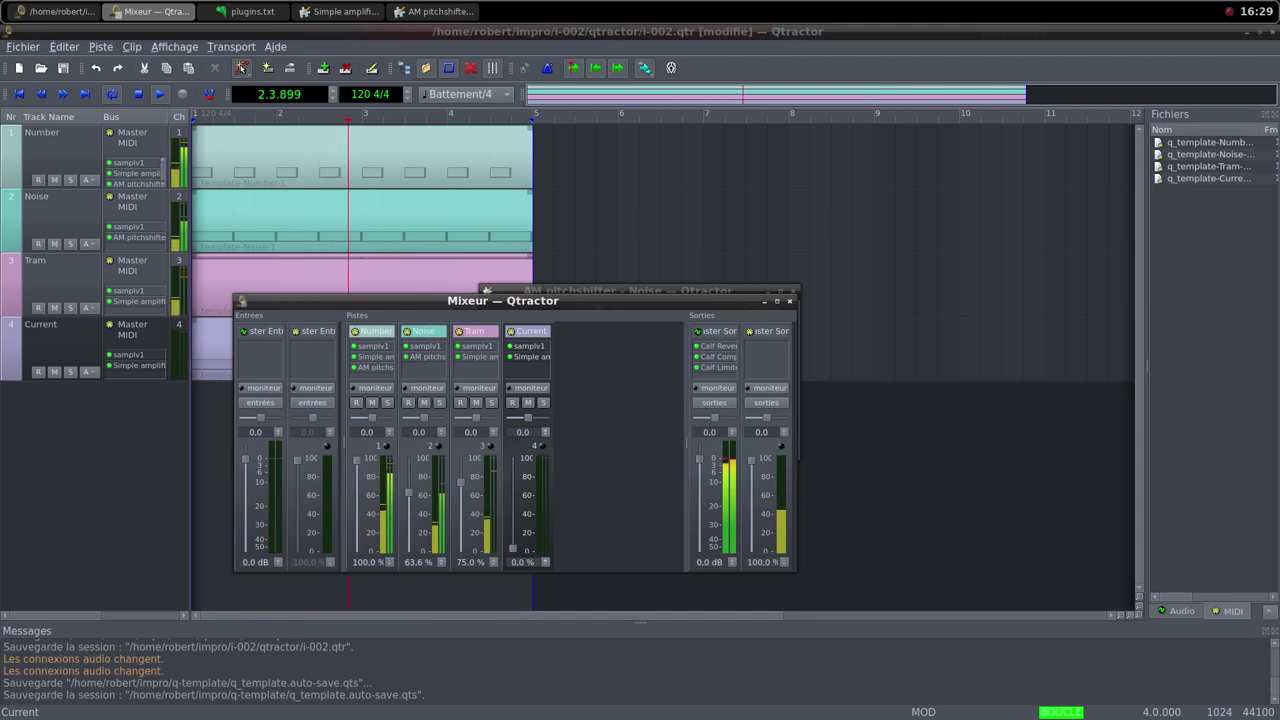
{"action": "key", "text": "alt+Tab"}
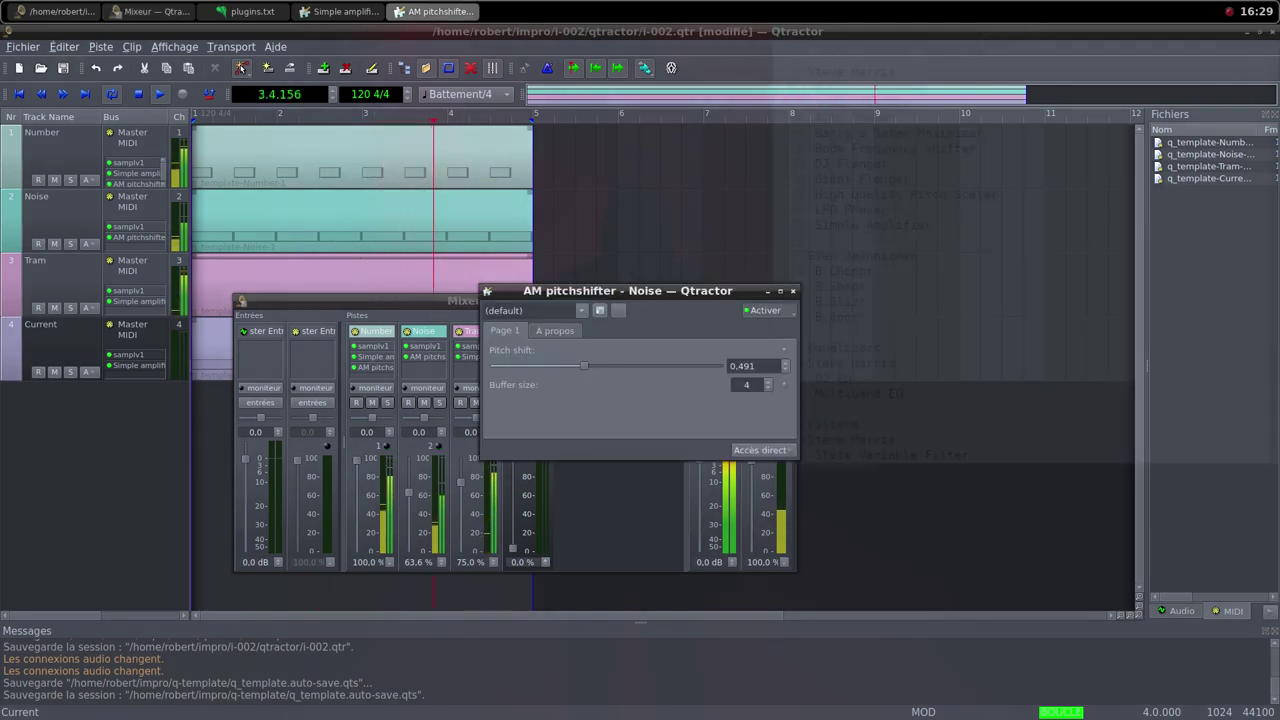
{"action": "key", "text": "alt+Tab"}
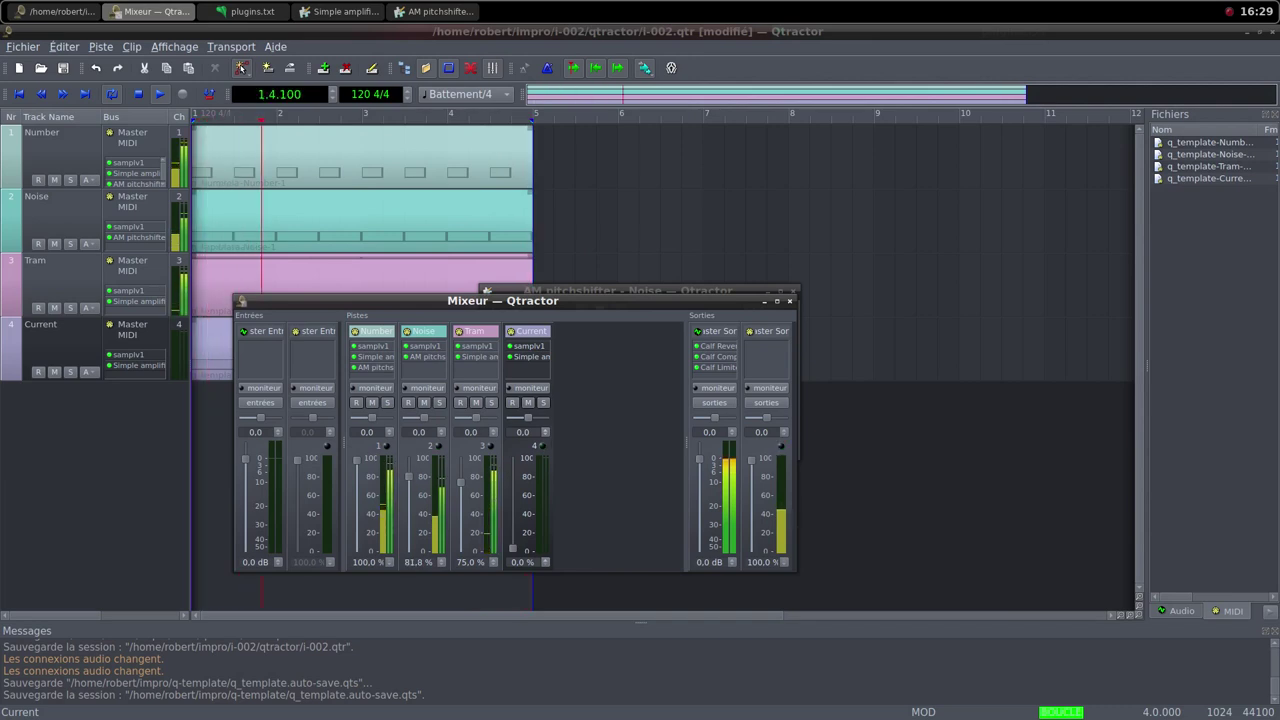
{"action": "key", "text": "alt+Tab"}
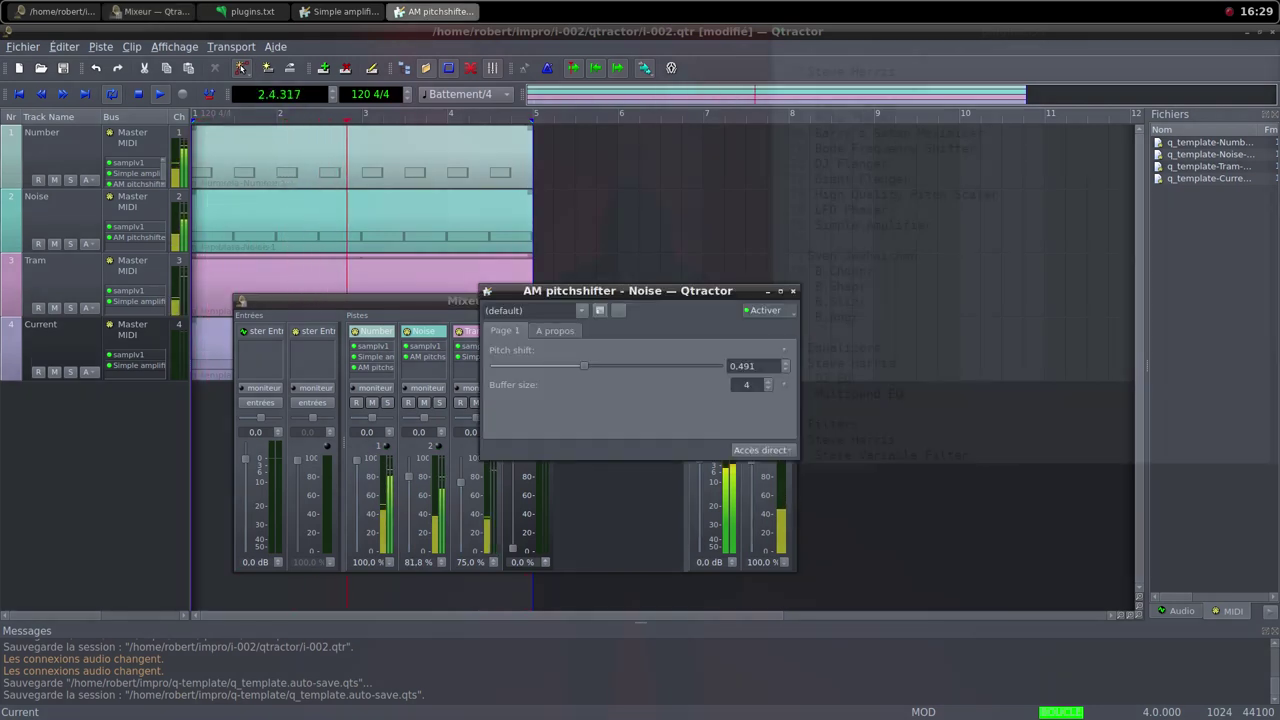
{"action": "left_click_drag", "start_coordinate": [584, 366], "coordinate": [579, 366]}
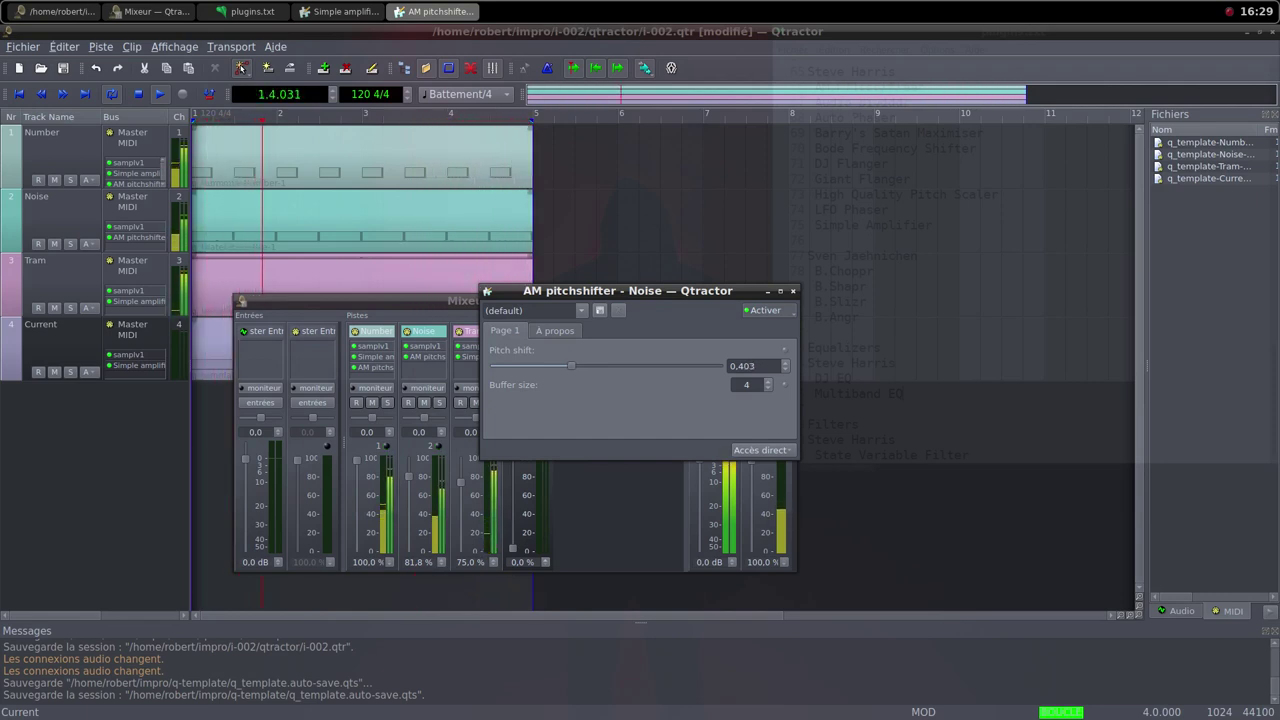
{"action": "left_click_drag", "start_coordinate": [409, 477], "coordinate": [409, 471]}
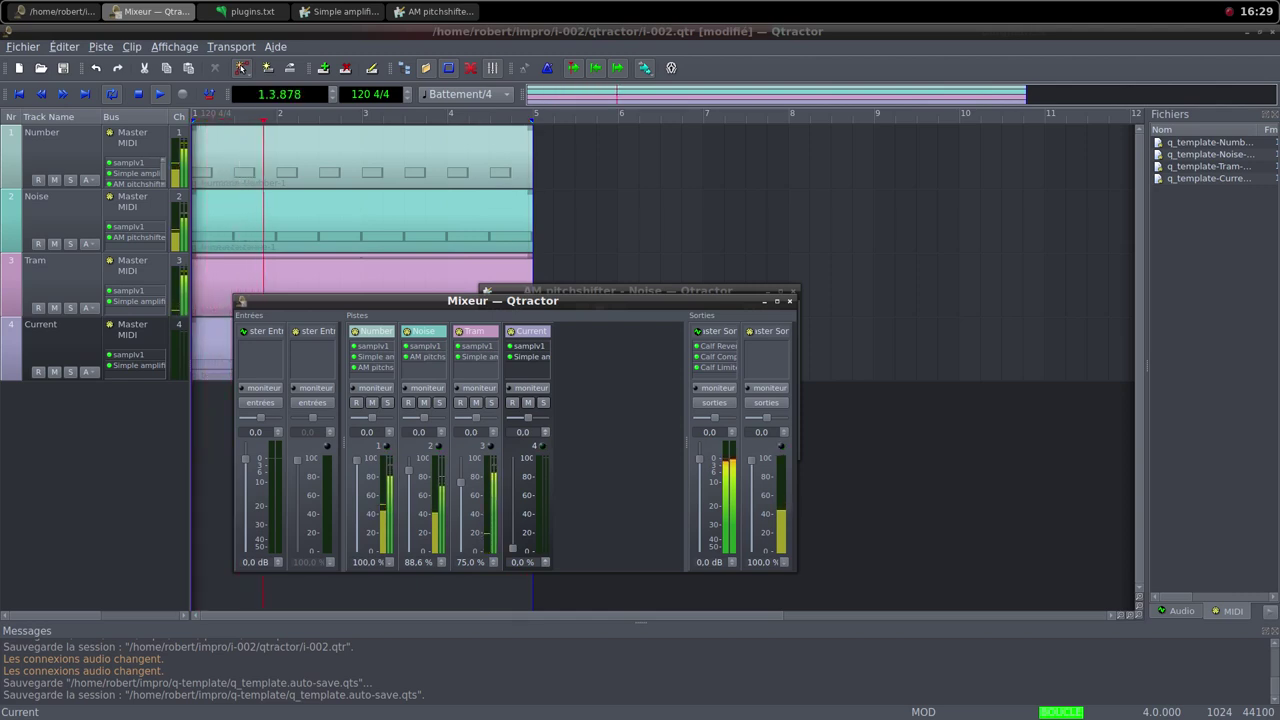
Lower the Tram track's volume to 0 % and raise Current's volume to 81.8 %
{"action": "left_click_drag", "start_coordinate": [461, 483], "coordinate": [461, 549]}
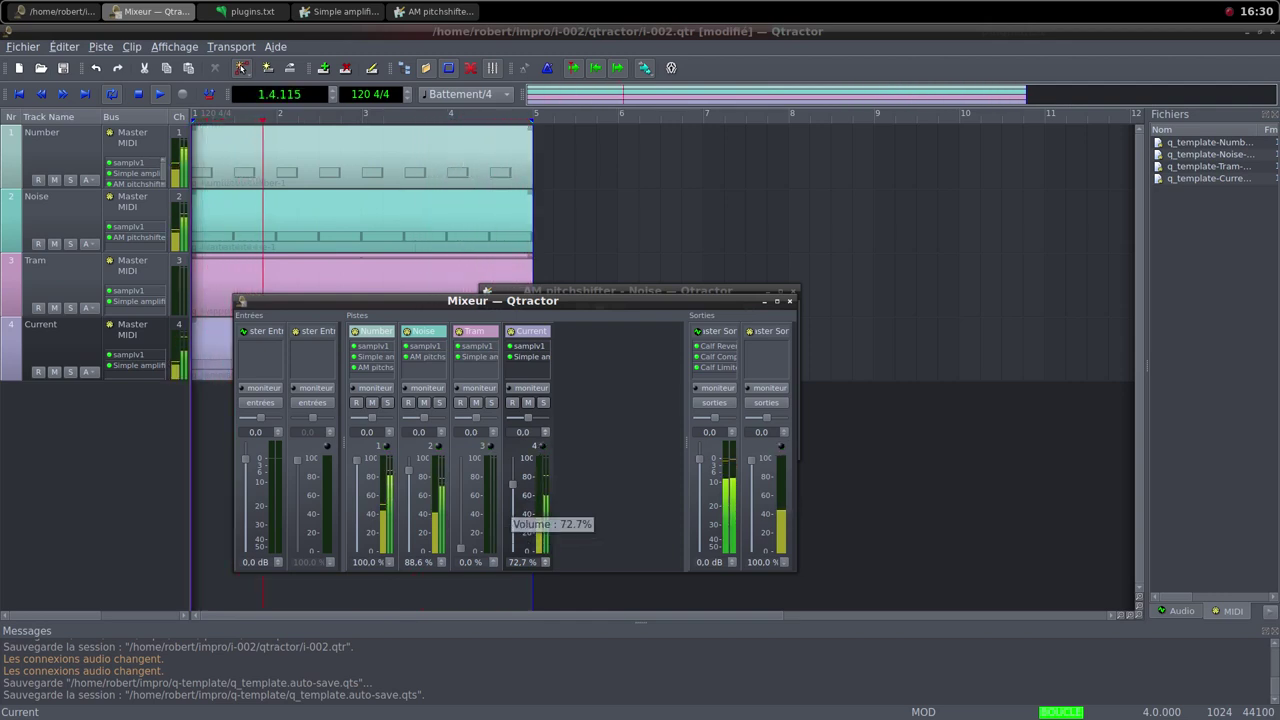
{"action": "left_click_drag", "start_coordinate": [512, 485], "coordinate": [512, 480]}
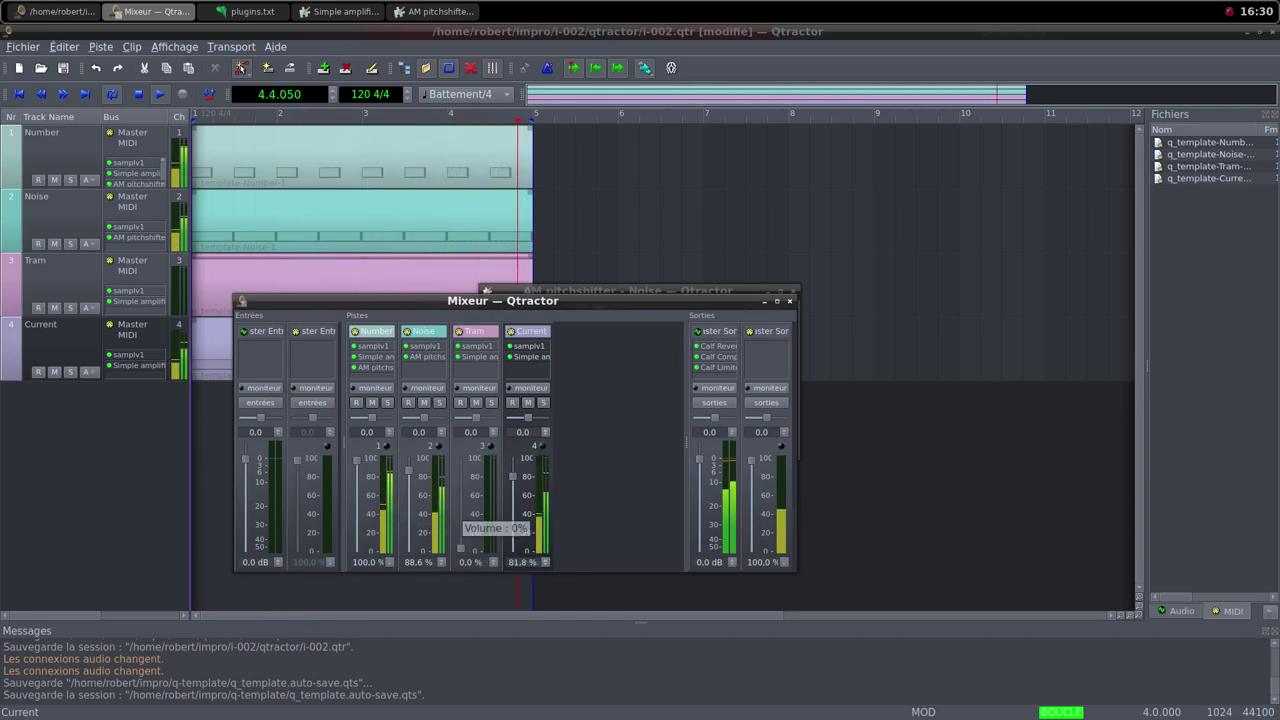
Fade the Number track's volume down to 0.8 % and raise Noise's volume to 100 %
{"action": "left_click_drag", "start_coordinate": [358, 461], "coordinate": [357, 489]}
{"action": "scroll", "coordinate": [356, 495], "scroll_direction": "down", "scroll_amount": 3}
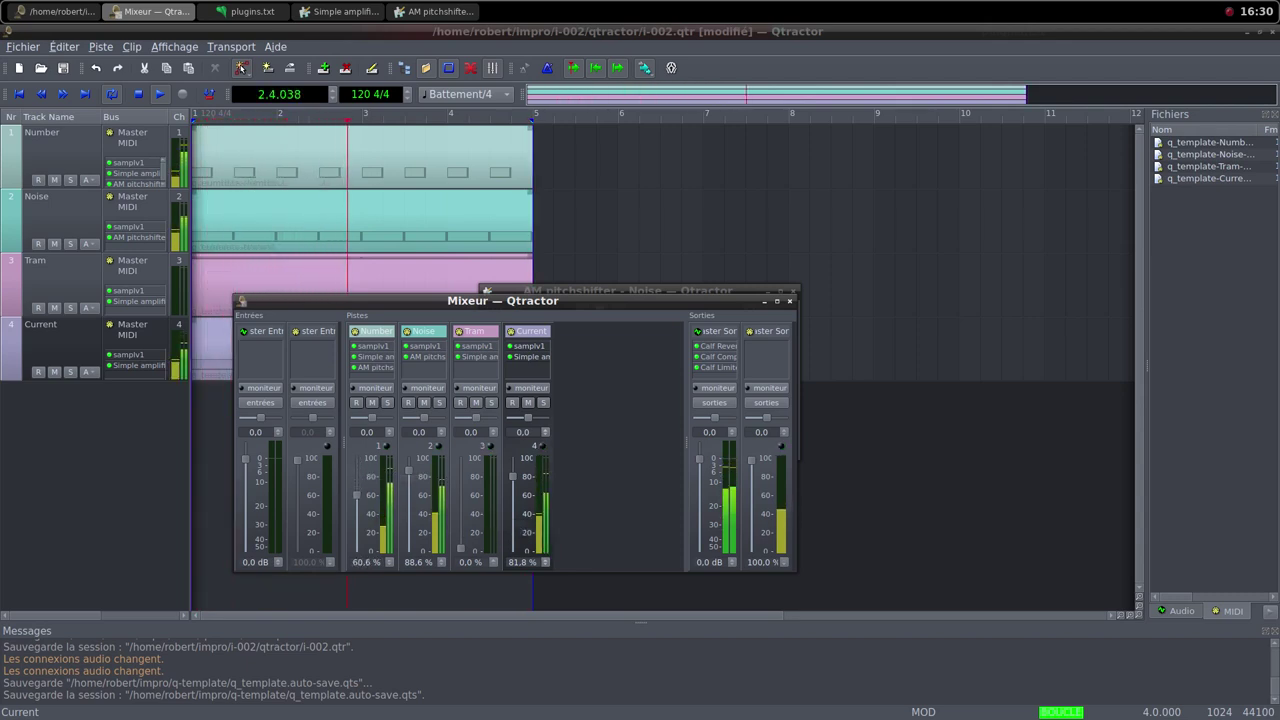
{"action": "scroll", "coordinate": [356, 515], "scroll_direction": "down", "scroll_amount": 4}
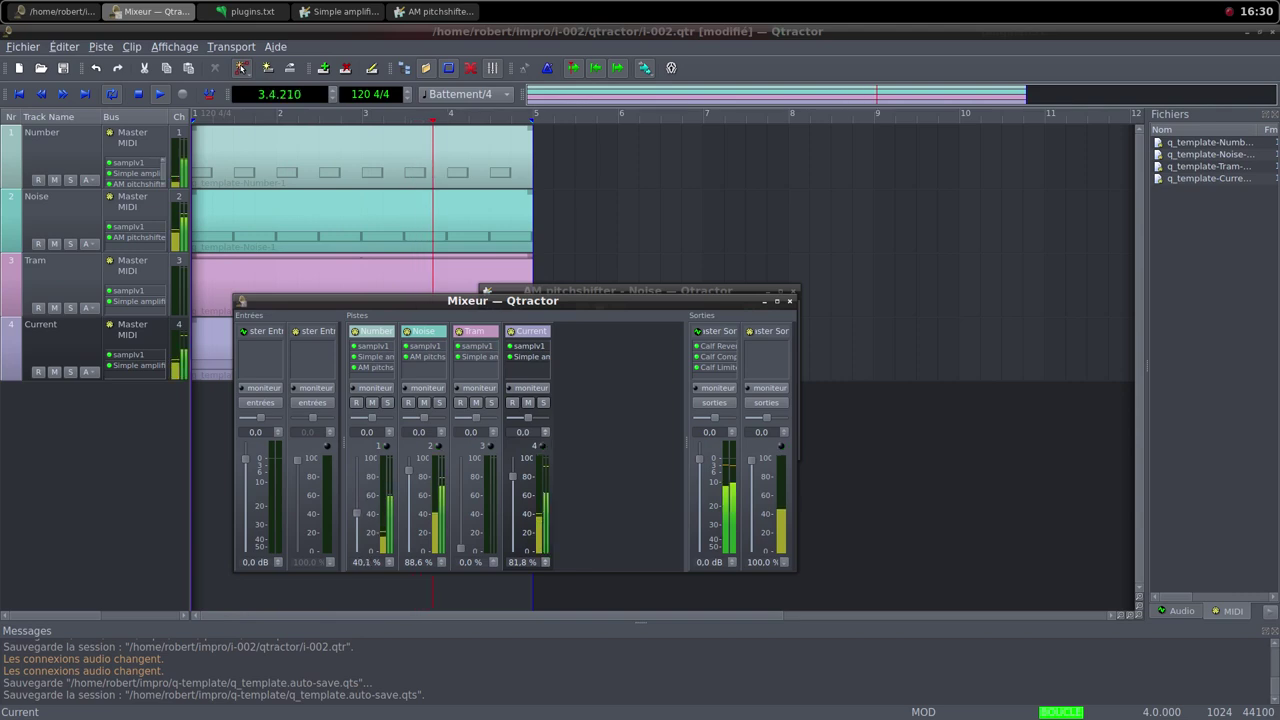
{"action": "scroll", "coordinate": [356, 530], "scroll_direction": "down", "scroll_amount": 3}
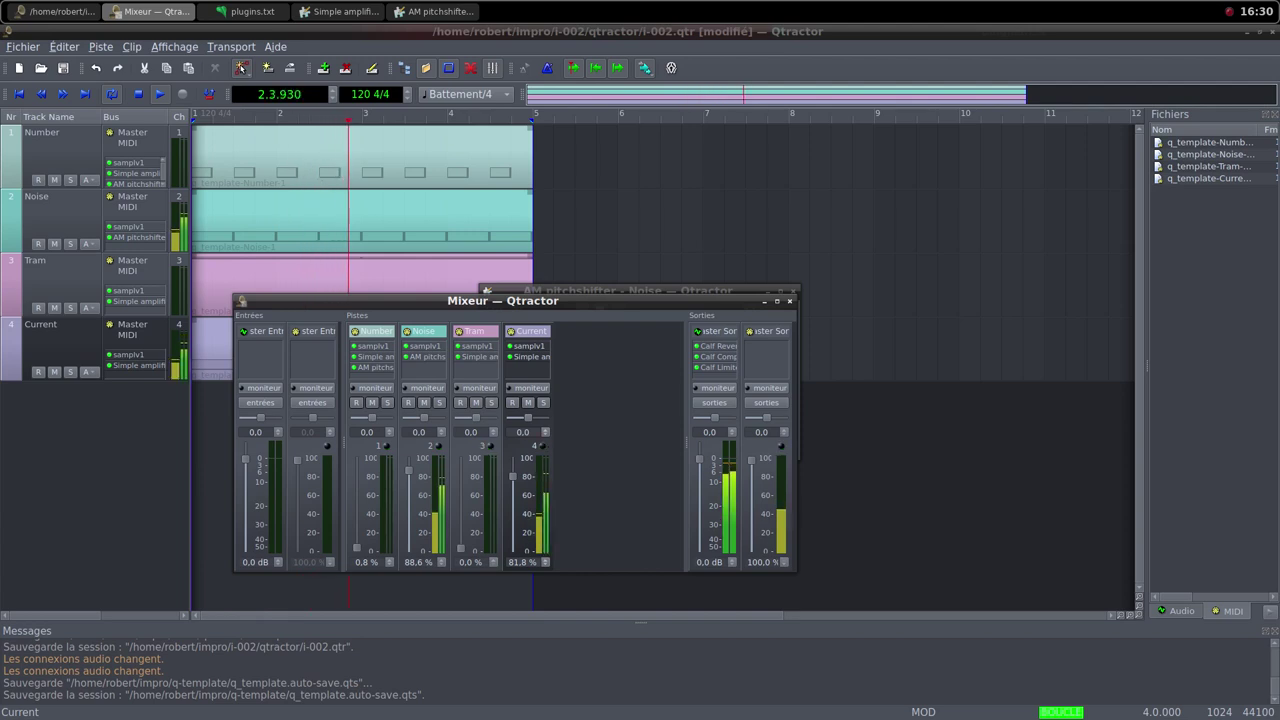
{"action": "scroll", "coordinate": [408, 500], "scroll_direction": "up", "scroll_amount": 3}
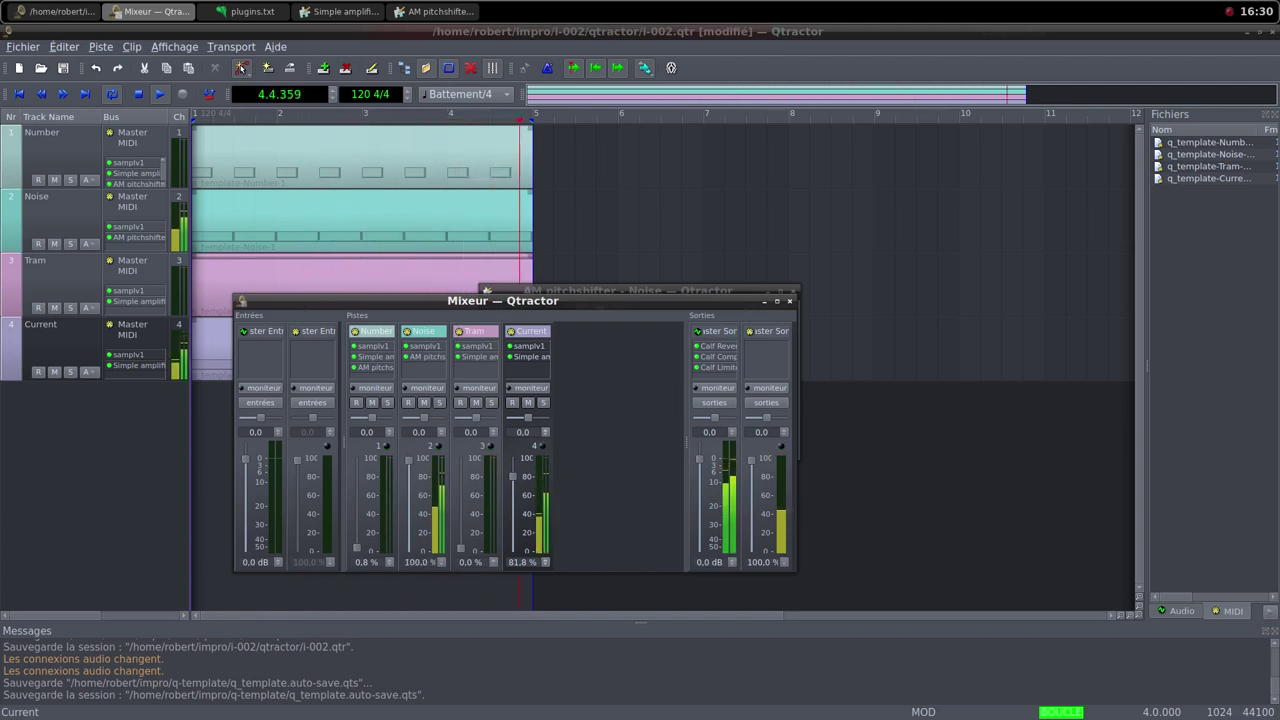
Add the Simple amplifier plugin to the Noise track
{"action": "right_click", "coordinate": [421, 369]}
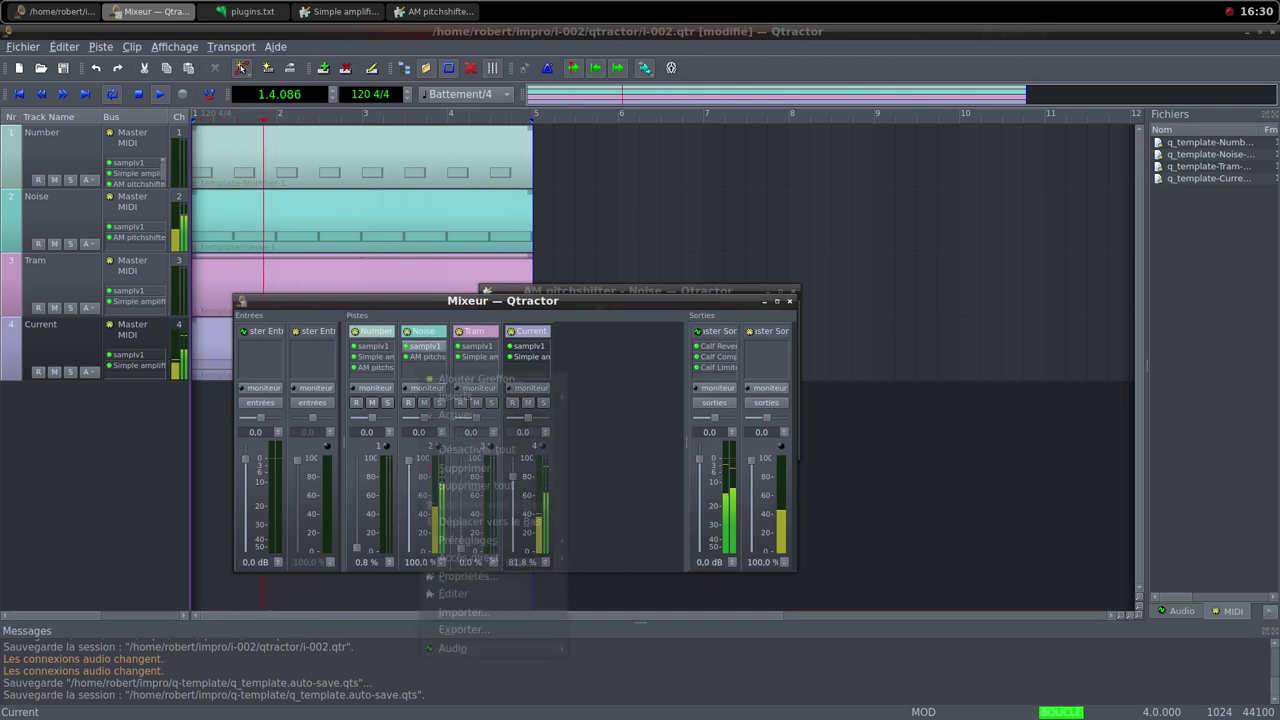
{"action": "left_click", "coordinate": [450, 379]}
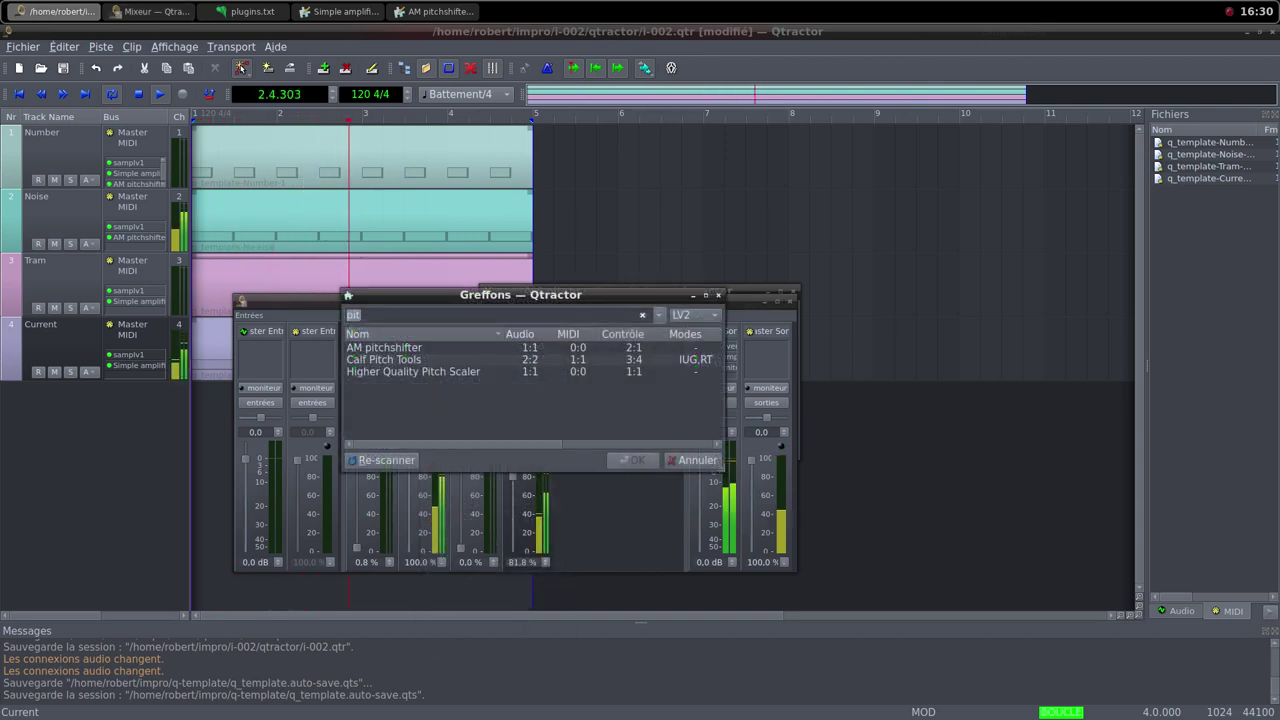
{"action": "type", "text": "simp"}
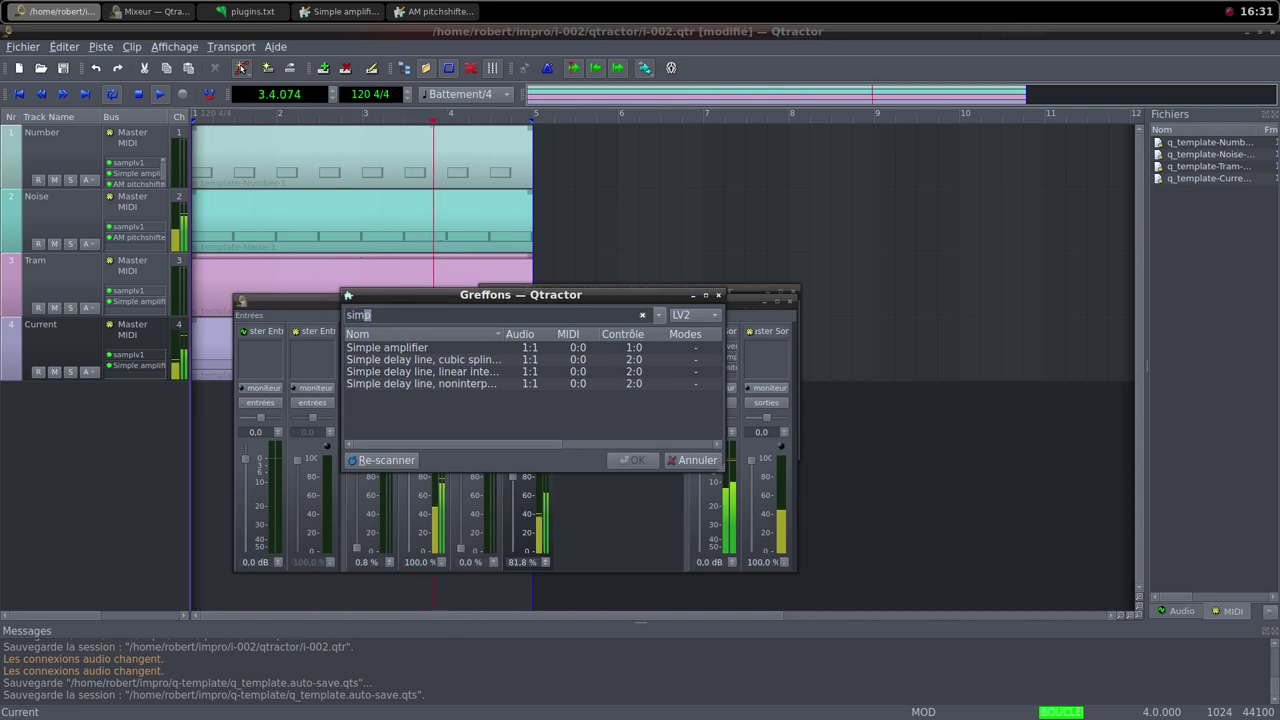
{"action": "key", "text": "Down"}
{"action": "key", "text": "Return"}
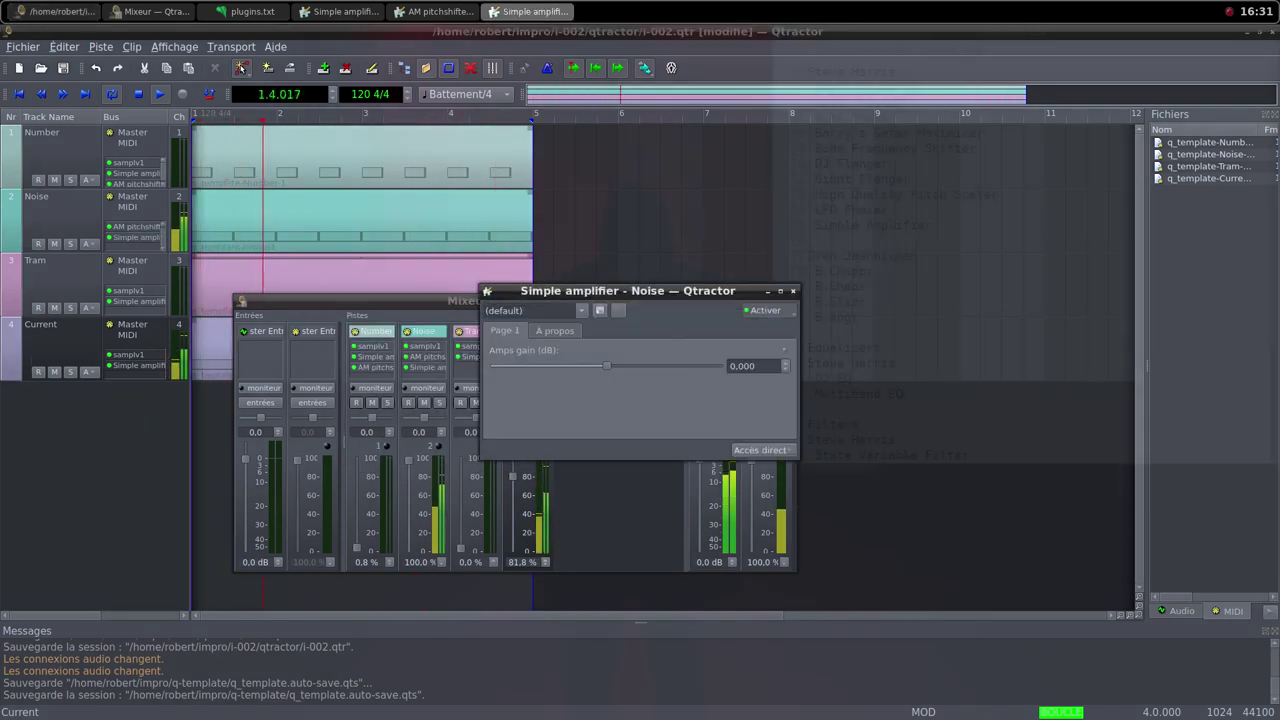
Set the gain of the Noise track's Simple amplifier to 4.774 dB and close its properties
{"action": "left_click_drag", "start_coordinate": [606, 366], "coordinate": [617, 366]}
{"action": "key", "text": "Down"}
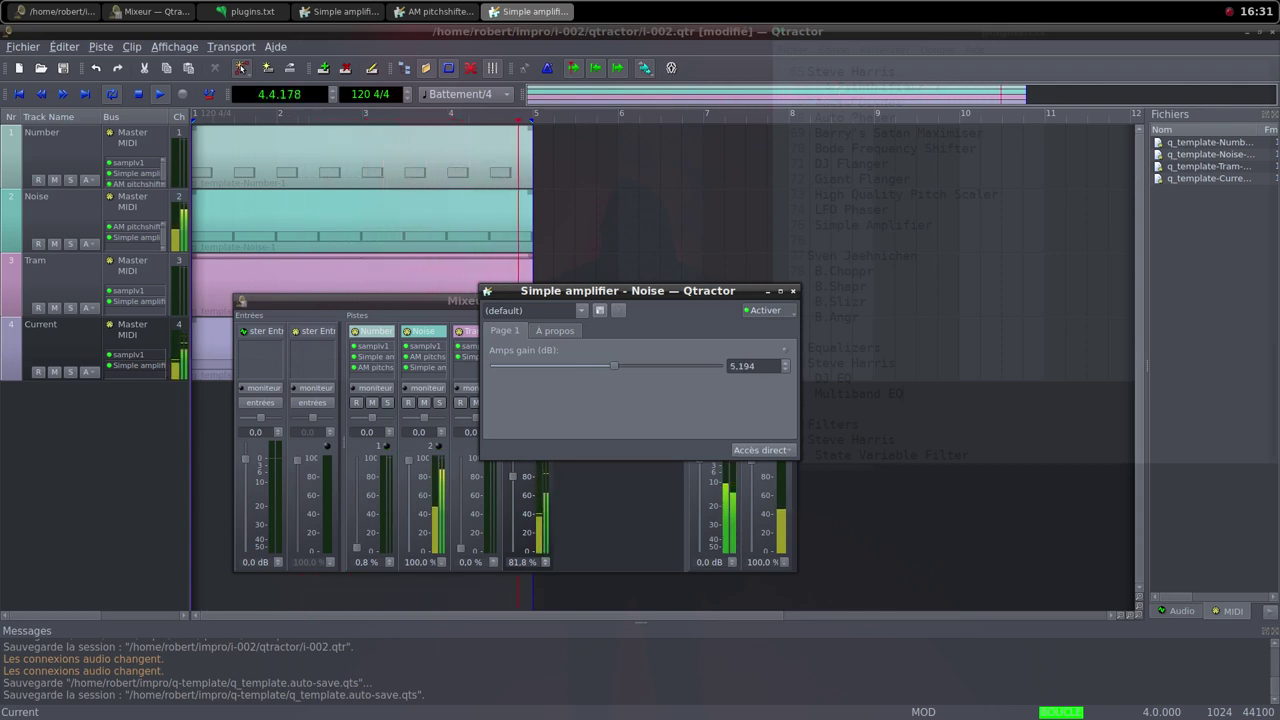
{"action": "key", "text": "Down"}
{"action": "key", "text": "Down"}
{"action": "key", "text": "Down"}
{"action": "key", "text": "Down"}
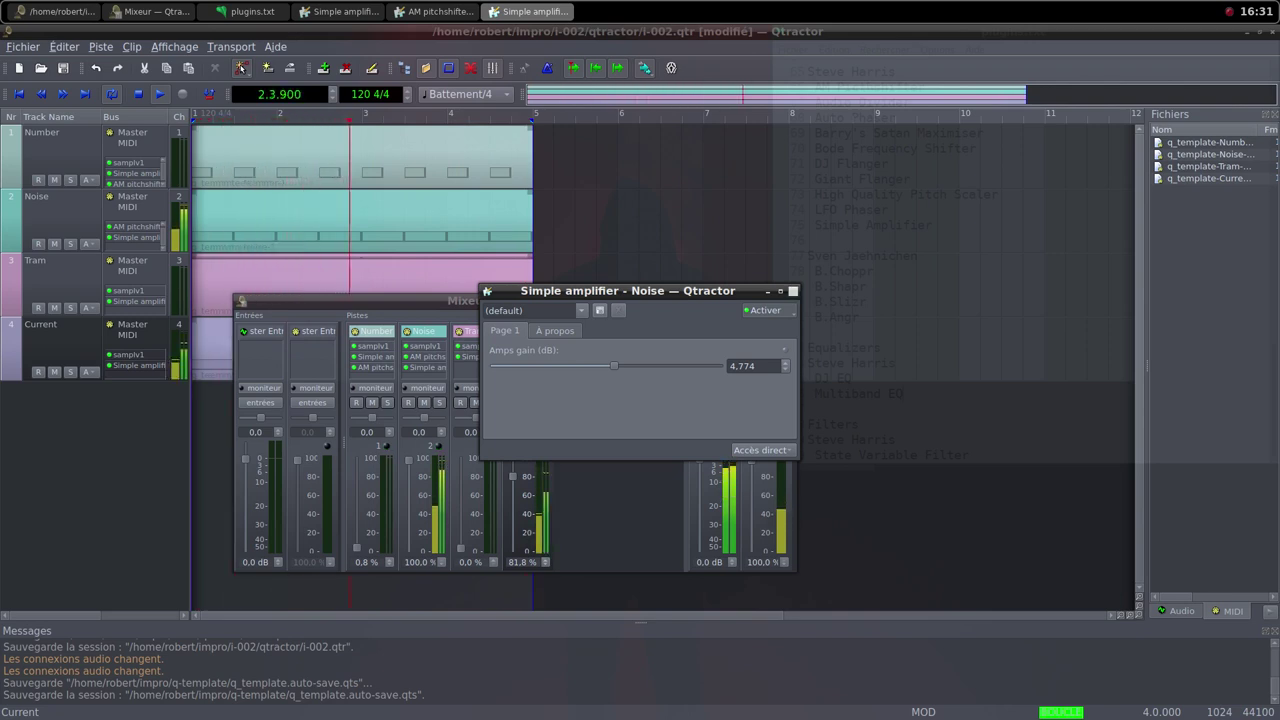
{"action": "key", "text": "Escape"}
Bring Number and Noise to 100 %, Tram to 90.9 % and Current to 97 %, and fade the master audio output to -70 dB
{"action": "left_click_drag", "start_coordinate": [460, 548], "coordinate": [460, 476]}
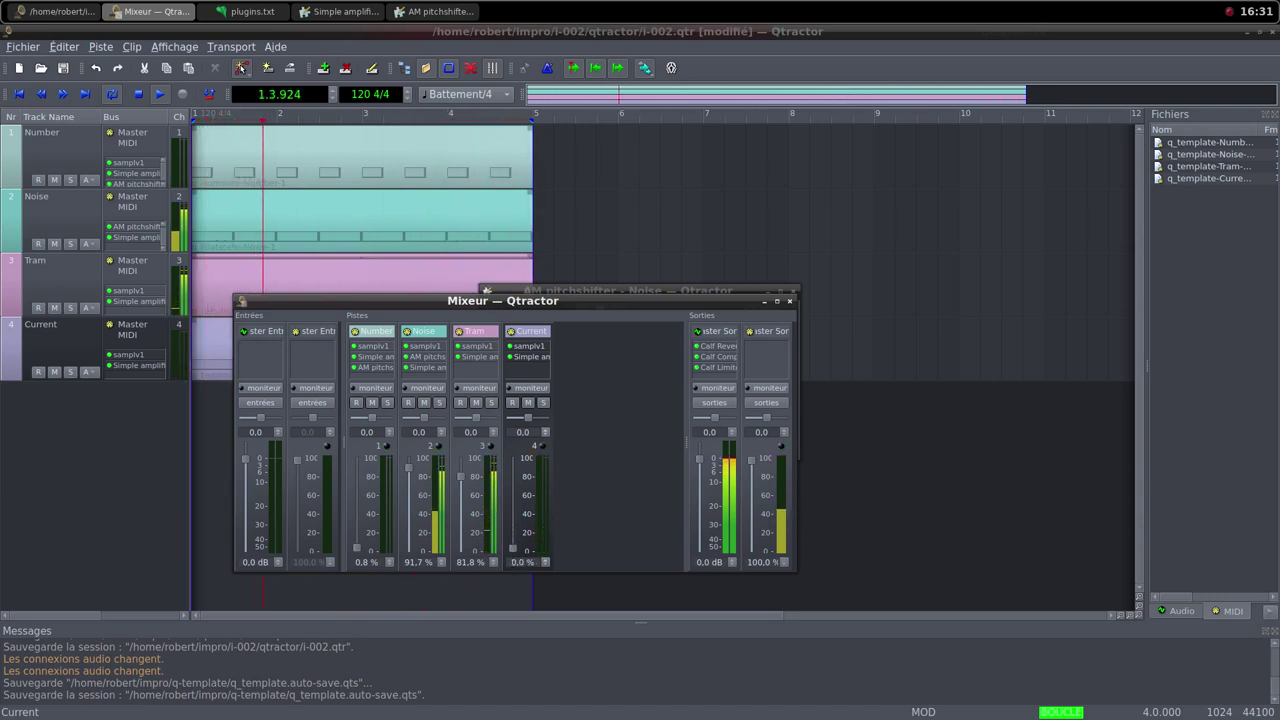
{"action": "mouse_move", "coordinate": [512, 548]}
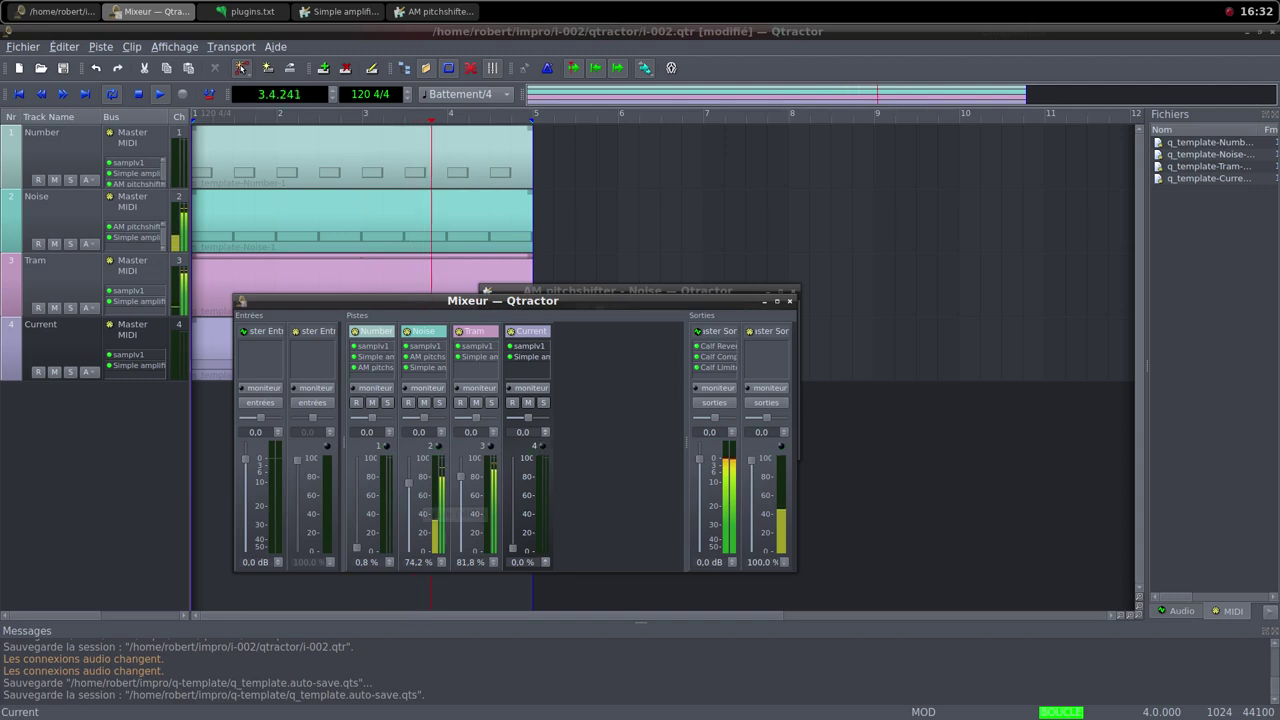
{"action": "mouse_move", "coordinate": [357, 550]}
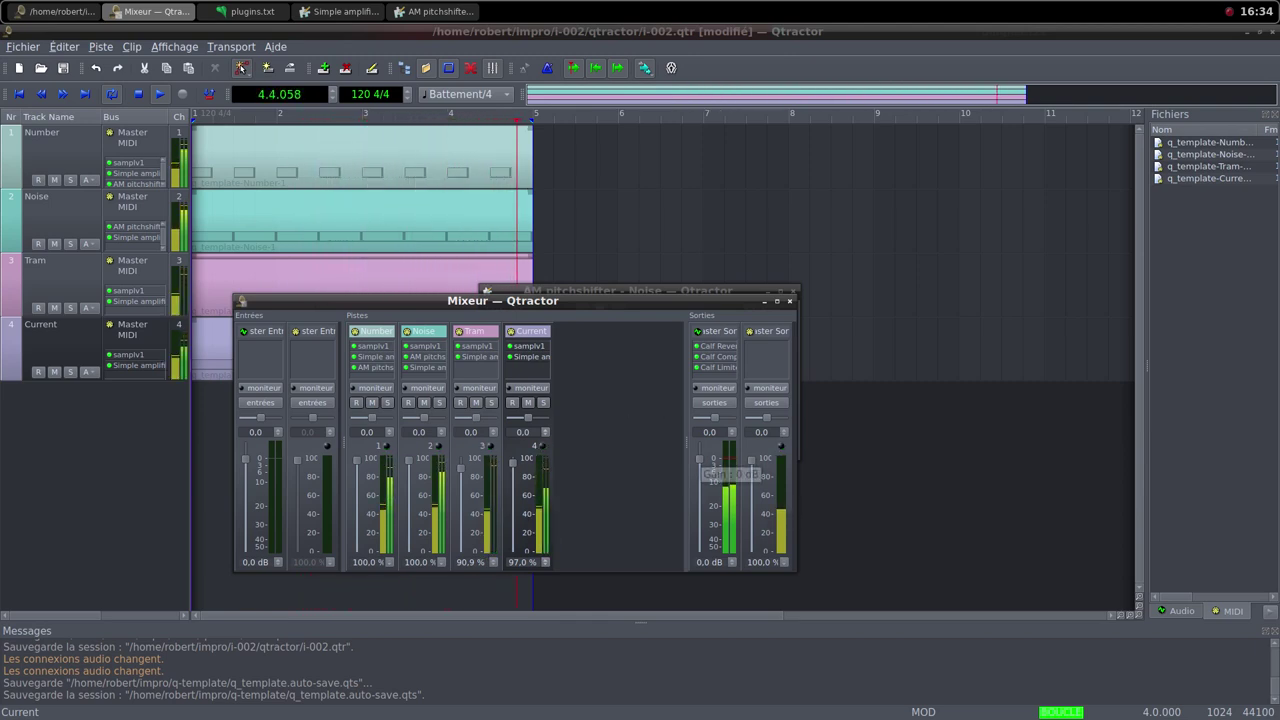
{"action": "left_click_drag", "start_coordinate": [699, 459], "coordinate": [699, 549]}
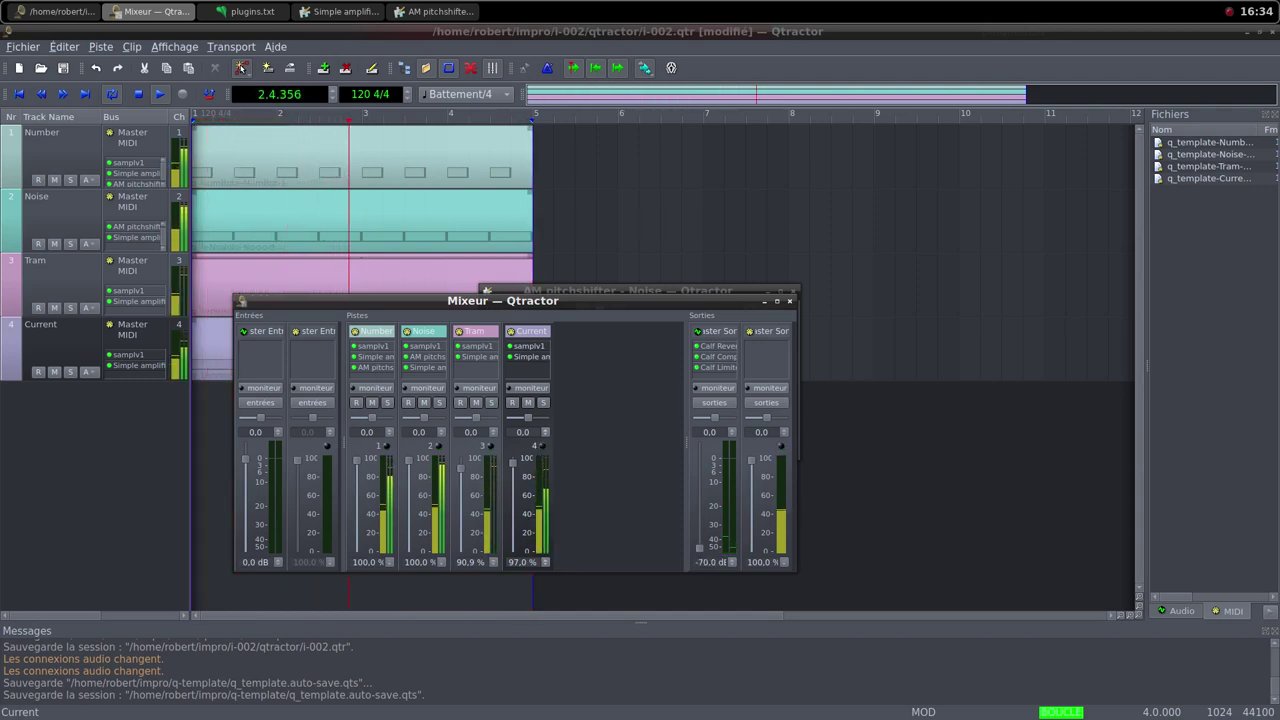